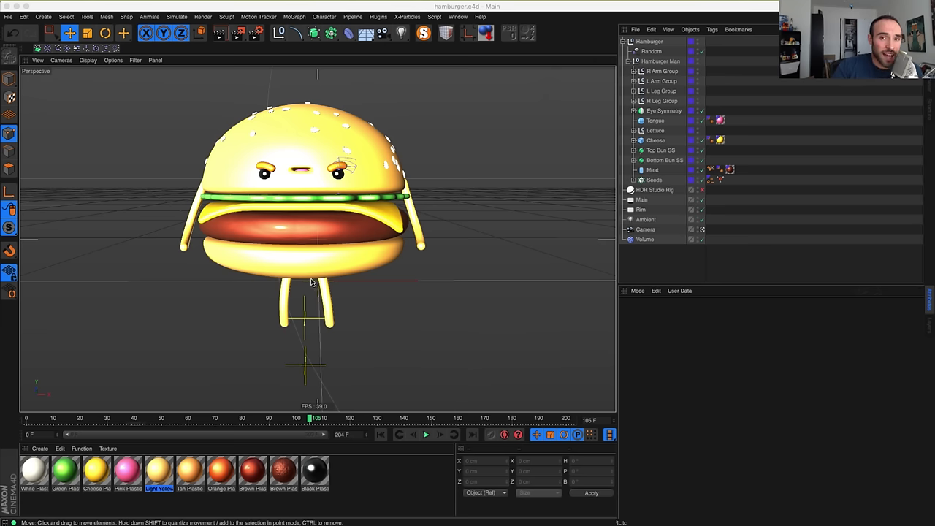
- Start a new empty project
{"action": "left_click", "coordinate": [9, 17]}
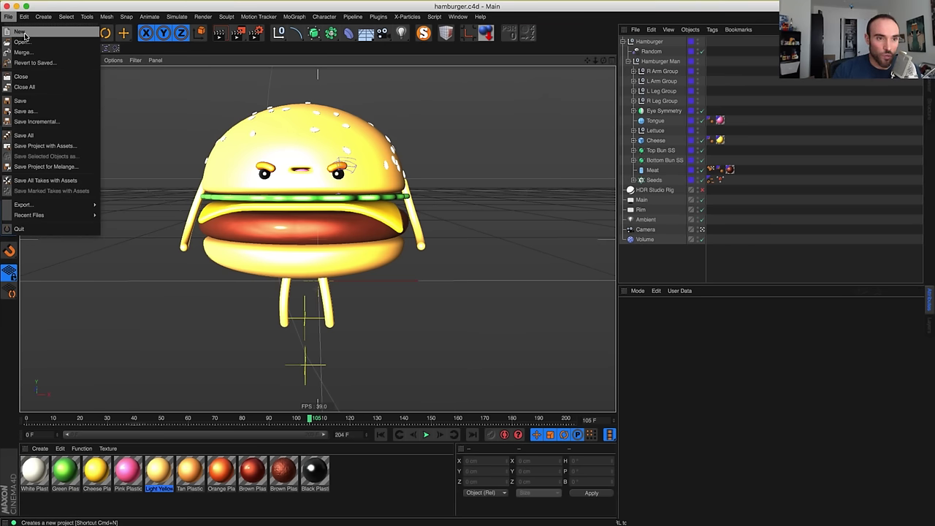
{"action": "left_click", "coordinate": [21, 31]}
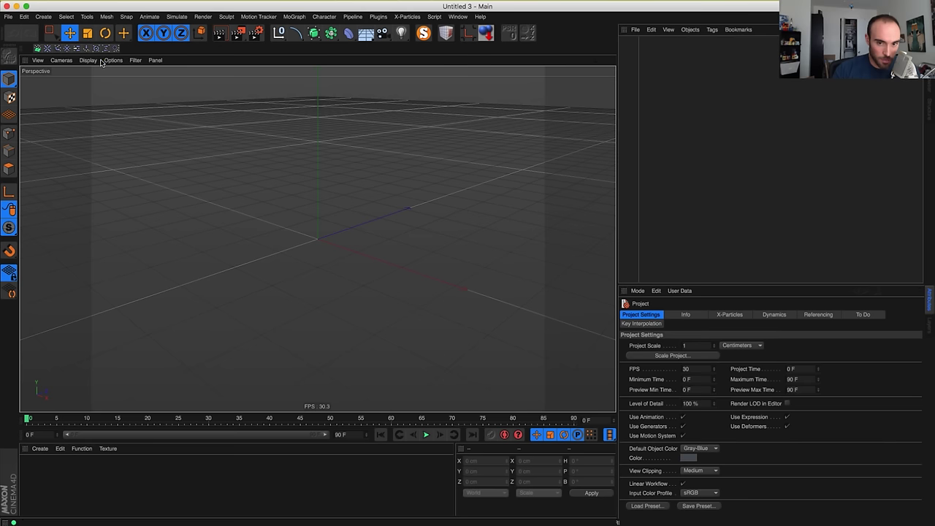
{"action": "left_click", "coordinate": [296, 33]}
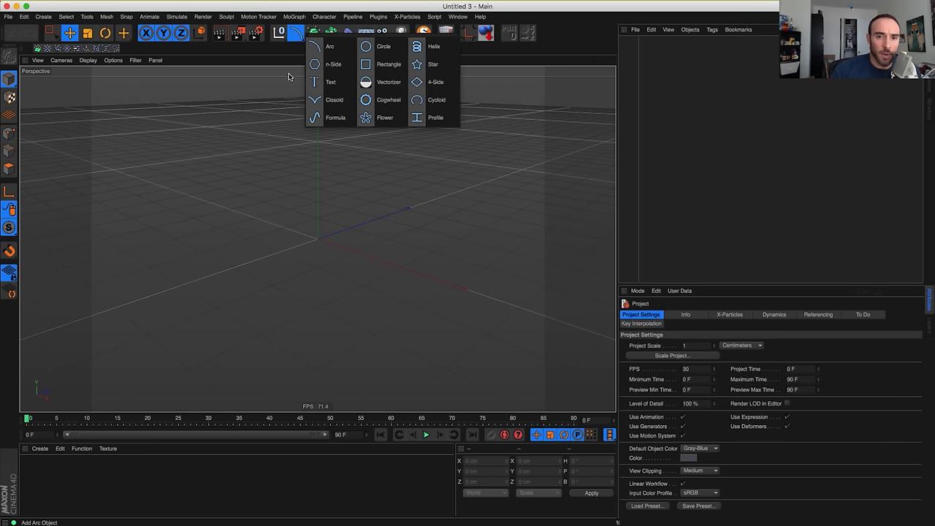
{"action": "left_click", "coordinate": [314, 34]}
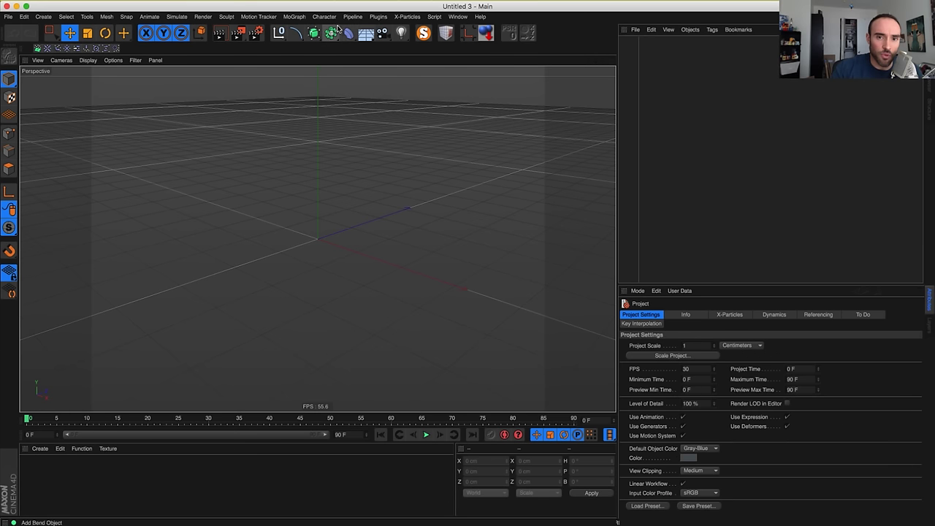
- Add a cube and narrow it to about 40 cm in X and 37 cm in Z
{"action": "left_click", "coordinate": [280, 34]}
{"action": "left_click", "coordinate": [313, 90]}
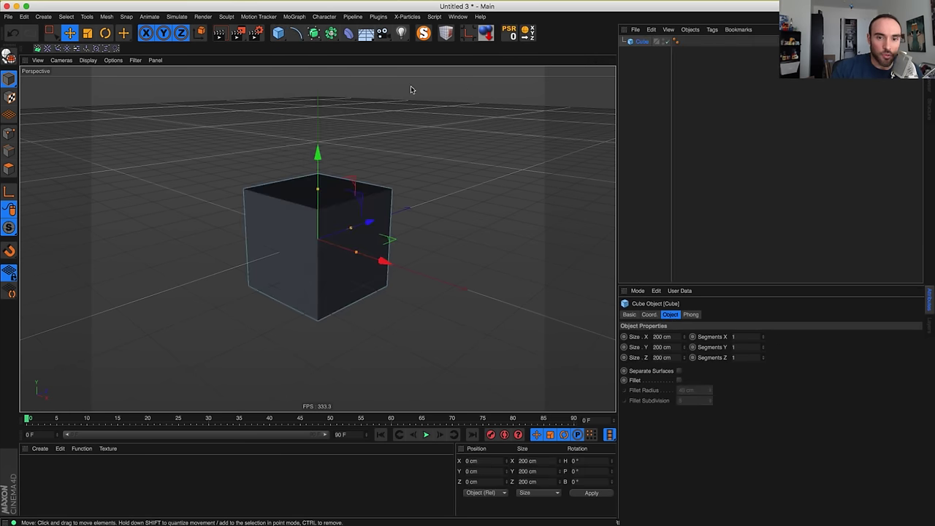
{"action": "left_click_drag", "start_coordinate": [355, 252], "coordinate": [325, 241]}
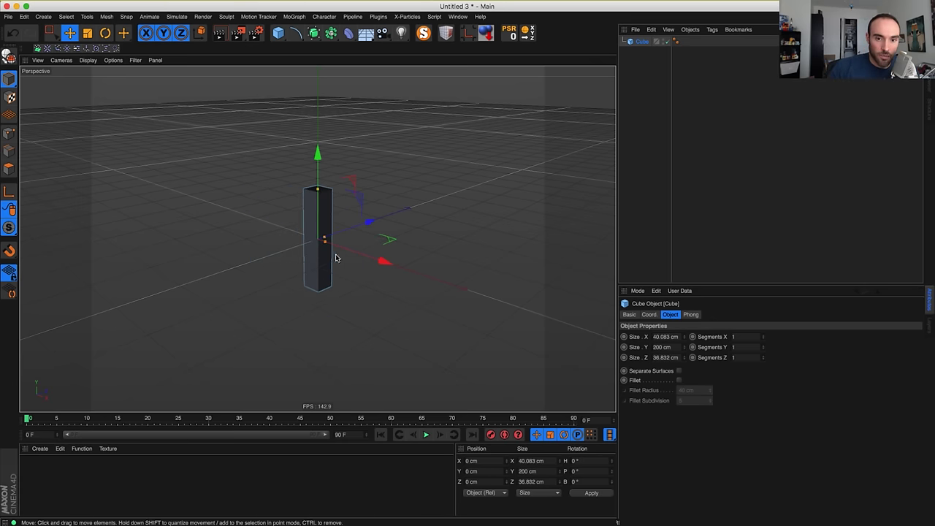
- Copy the block downward to form a bent arm, with a lower segment pitched about -28.5° and an end block about 62 cm long
{"action": "middle_click_drag", "start_coordinate": [333, 272], "coordinate": [387, 211], "text": "alt"}
{"action": "left_click_drag", "start_coordinate": [376, 112], "coordinate": [363, 230], "text": "ctrl"}
{"action": "key", "text": "r"}
{"action": "key", "text": "e"}
{"action": "middle_click_drag", "start_coordinate": [385, 255], "coordinate": [333, 242], "text": "alt"}
{"action": "left_click_drag", "start_coordinate": [333, 241], "coordinate": [358, 234], "text": "alt"}
{"action": "left_click_drag", "start_coordinate": [310, 255], "coordinate": [332, 239], "text": "alt"}
{"action": "key", "text": "super+z"}
{"action": "left_click_drag", "start_coordinate": [322, 293], "coordinate": [341, 306], "text": "alt"}
- Rename the short end block Hand and the middle block Forearm
{"action": "double_click", "coordinate": [646, 42]}
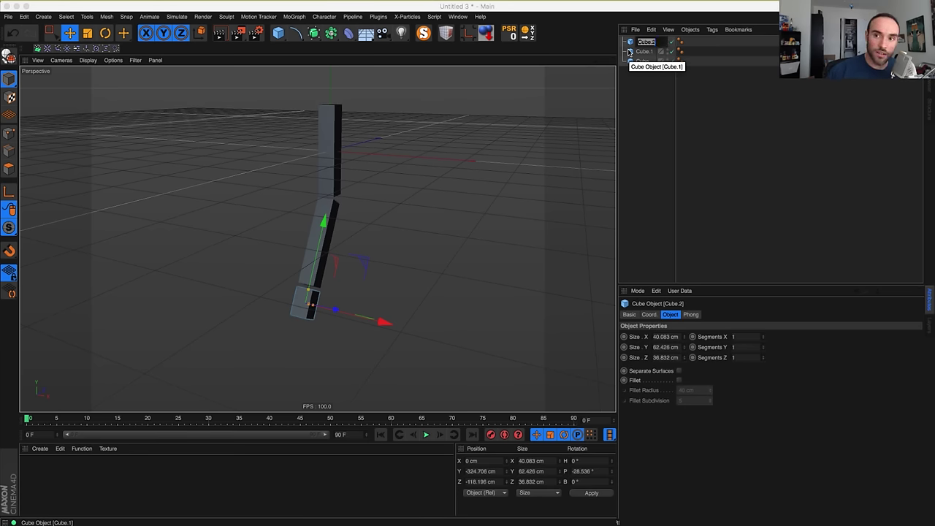
{"action": "type", "text": "Hand"}
{"action": "key", "text": "Return"}
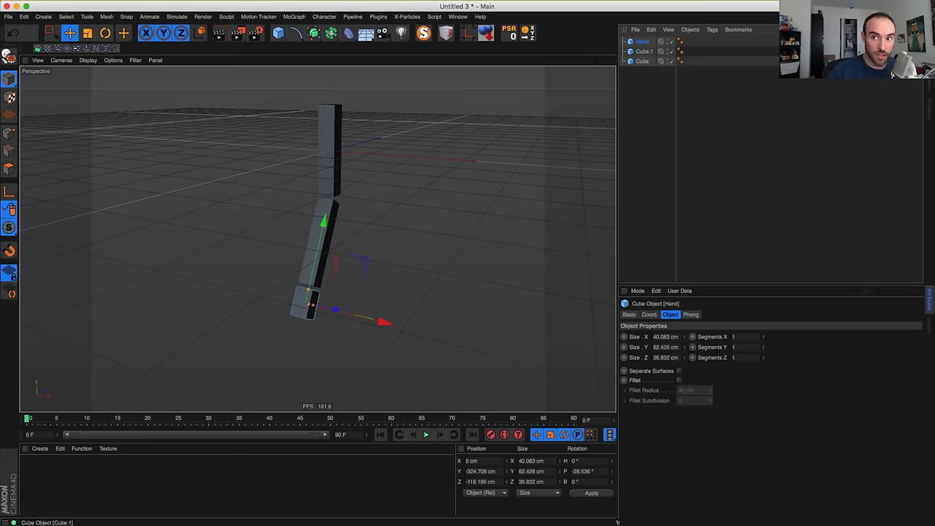
{"action": "double_click", "coordinate": [642, 52]}
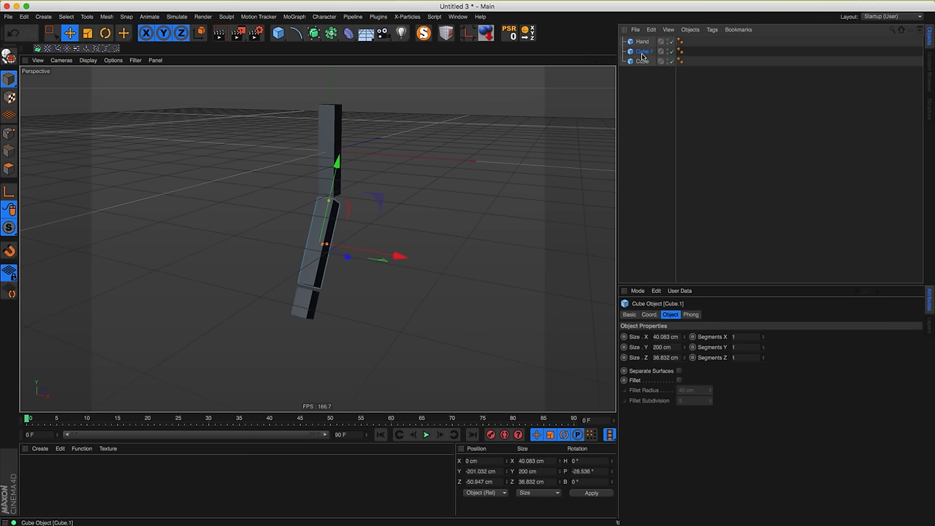
{"action": "type", "text": "Forearm"}
{"action": "key", "text": "Return"}
- Rename the uppermost block of the arm Upper Arm
{"action": "left_click", "coordinate": [641, 62]}
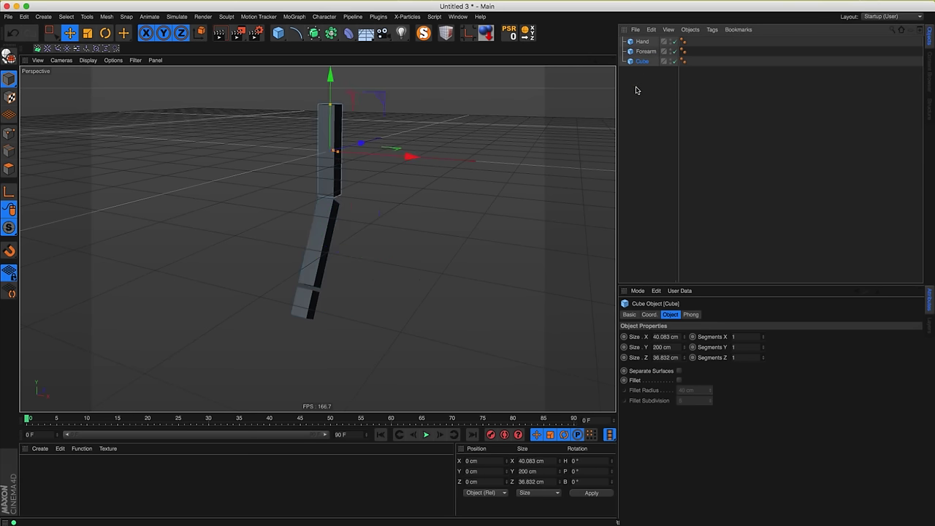
{"action": "double_click", "coordinate": [642, 62]}
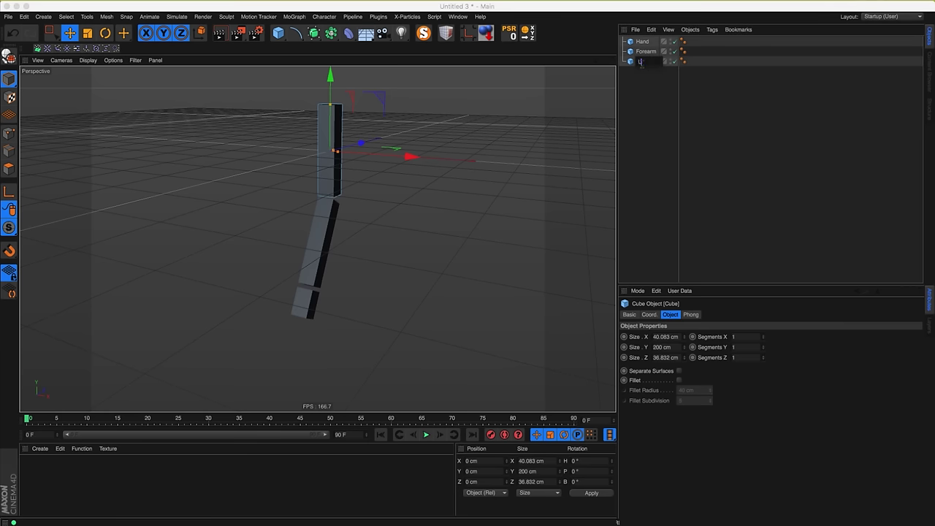
{"action": "type", "text": "Upper Aem"}
{"action": "key", "text": "Return"}
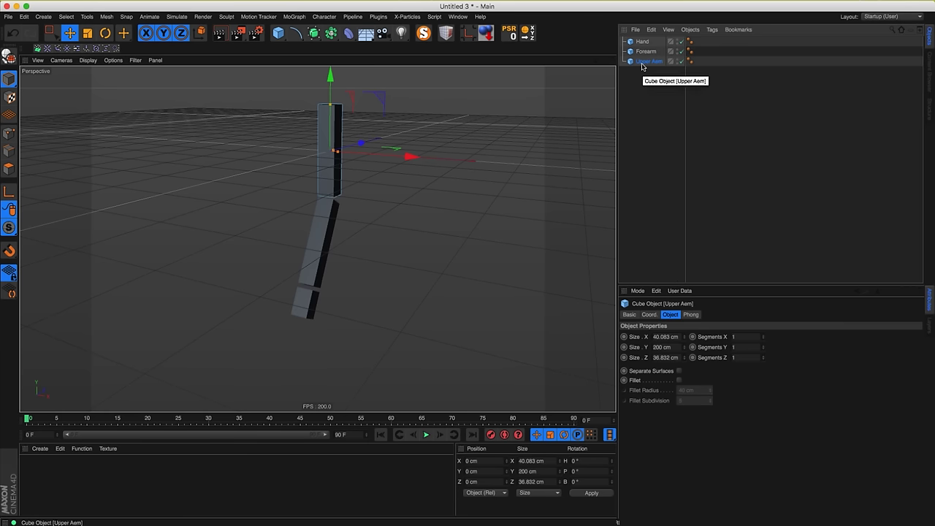
{"action": "double_click", "coordinate": [653, 62]}
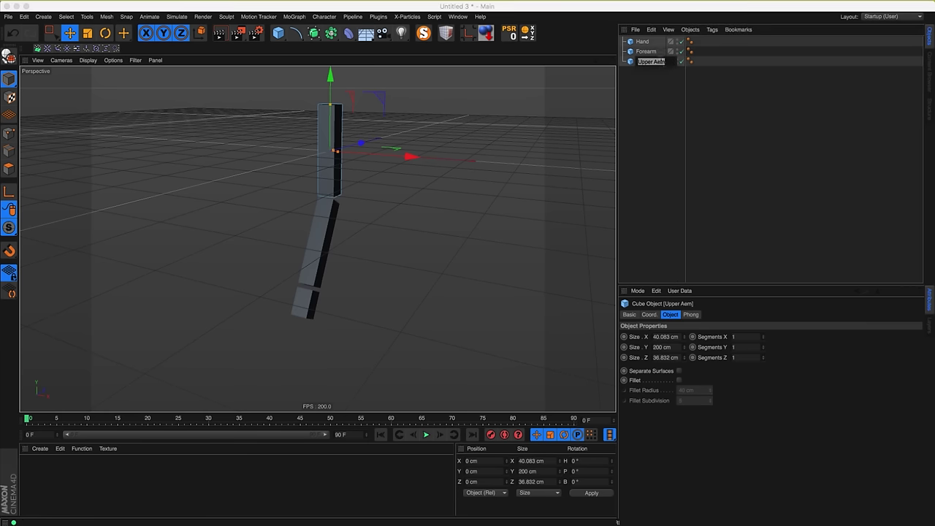
{"action": "key", "text": "BackSpace"}
{"action": "key", "text": "BackSpace"}
{"action": "type", "text": "rm"}
{"action": "key", "text": "Return"}
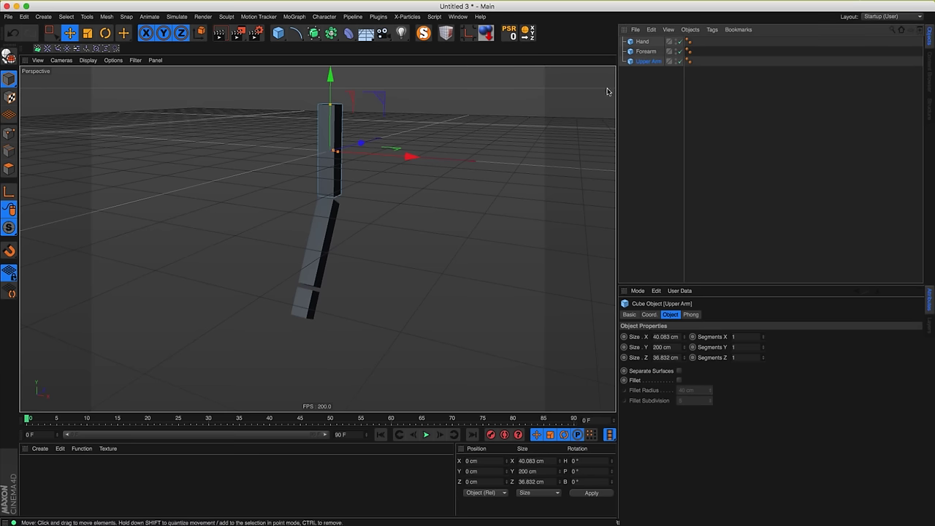
- Try rotating the unparented Upper Arm about its center, and undo the rotation
{"action": "left_click_drag", "start_coordinate": [349, 182], "coordinate": [314, 169], "text": "alt"}
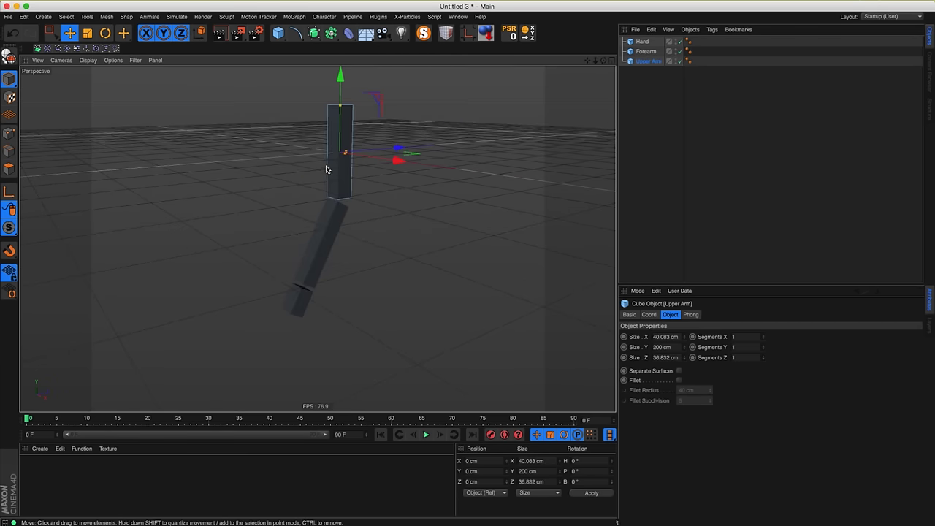
{"action": "key", "text": "r"}
{"action": "left_click_drag", "start_coordinate": [303, 127], "coordinate": [311, 122]}
{"action": "key", "text": "super+z"}
{"action": "left_click_drag", "start_coordinate": [328, 198], "coordinate": [365, 198], "text": "alt"}
{"action": "key", "text": "e"}
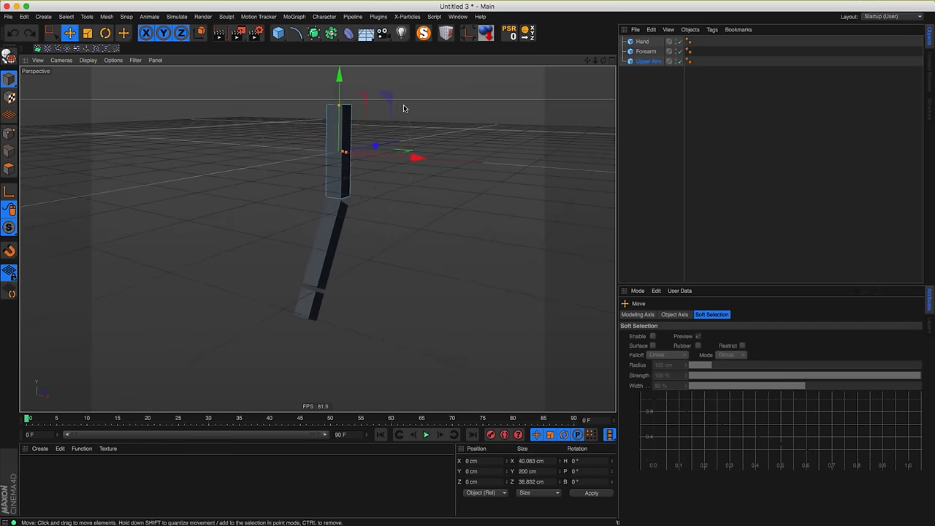
- Build the arm hierarchy by nesting Forearm under Upper Arm and Hand under Forearm
{"action": "left_click_drag", "start_coordinate": [637, 61], "coordinate": [651, 62]}
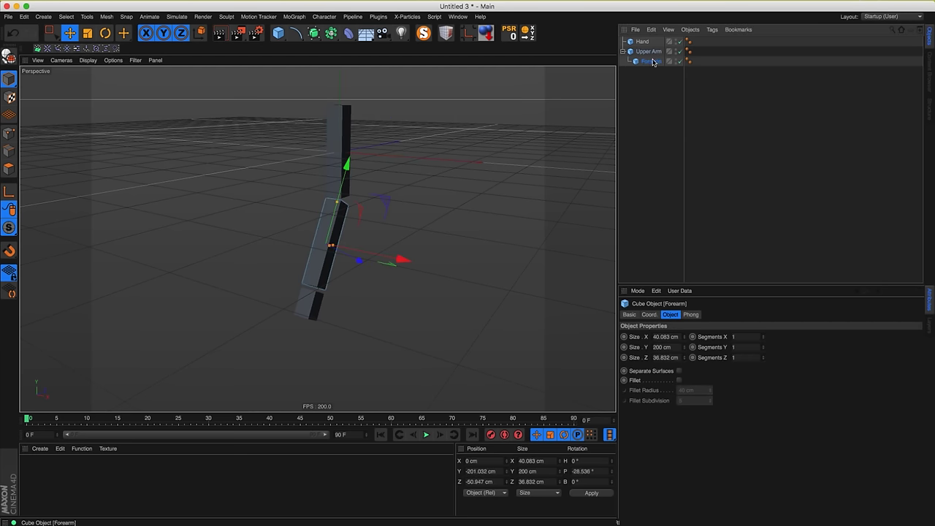
{"action": "left_click_drag", "start_coordinate": [653, 64], "coordinate": [649, 62]}
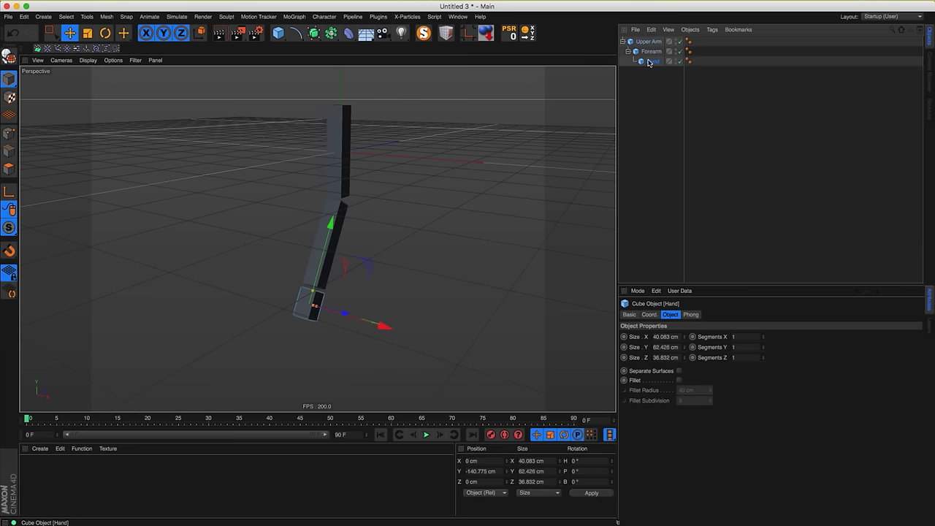
{"action": "left_click", "coordinate": [648, 42]}
{"action": "left_click", "coordinate": [656, 52]}
{"action": "left_click", "coordinate": [657, 61]}
{"action": "left_click", "coordinate": [649, 42]}
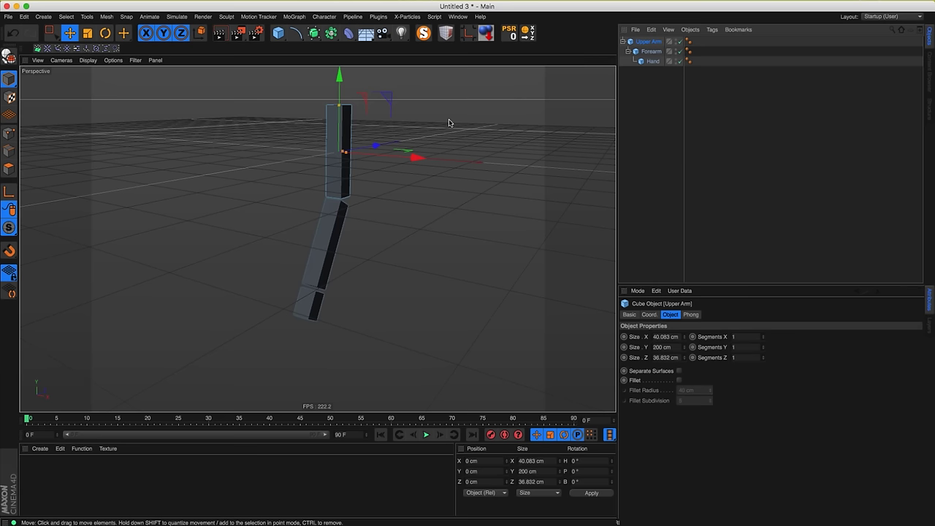
- Try rotating the Upper Arm together with its nested parts, and undo the rotation
{"action": "middle_click_drag", "start_coordinate": [336, 194], "coordinate": [317, 234], "text": "alt"}
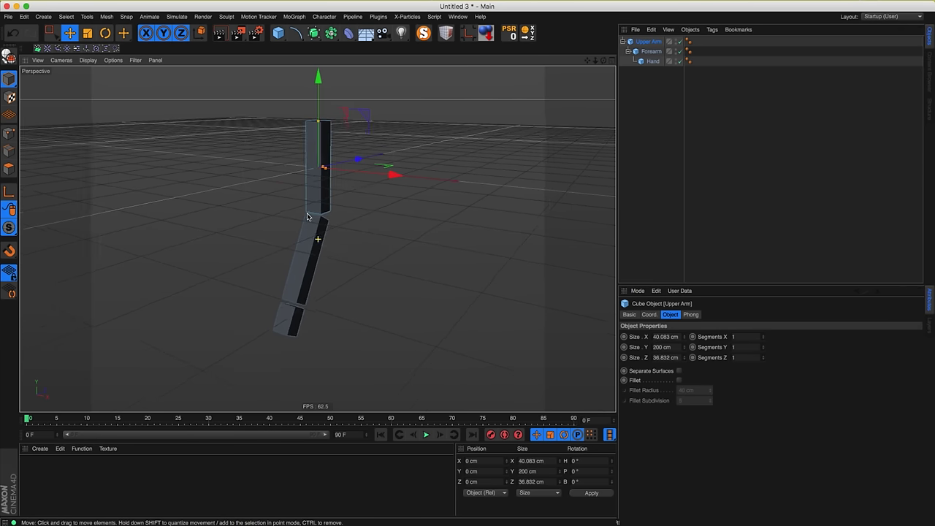
{"action": "key", "text": "r"}
{"action": "left_click_drag", "start_coordinate": [283, 165], "coordinate": [308, 125]}
{"action": "key", "text": "super+z"}
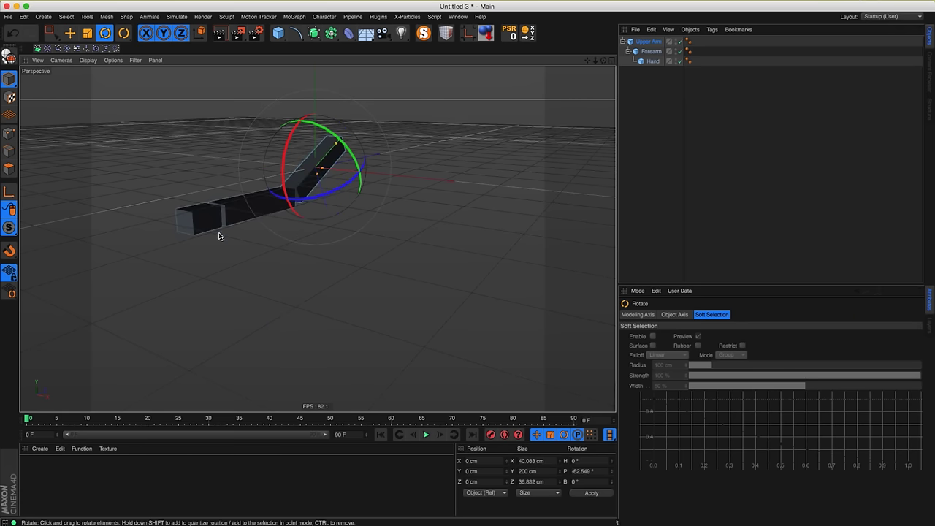
{"action": "key", "text": "ctrl+z"}
{"action": "key", "text": "e"}
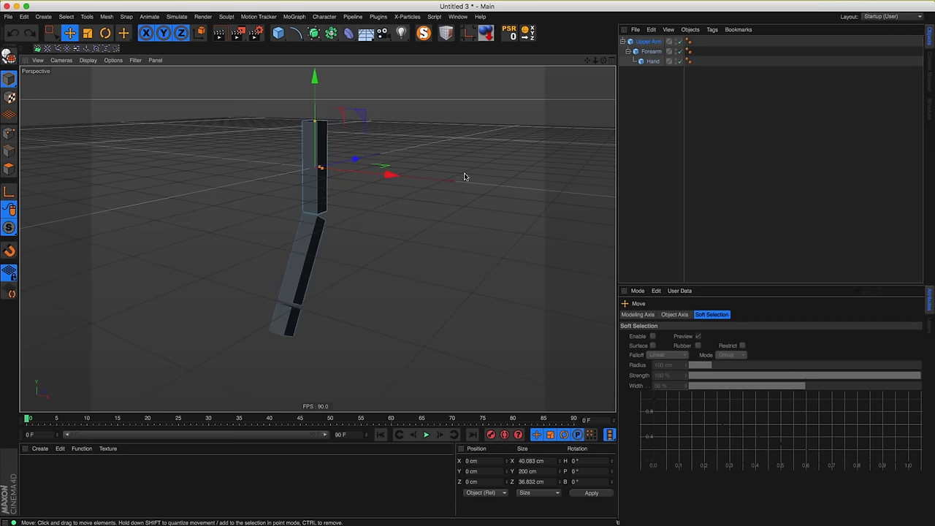
- Examine where the axes of the Forearm, Hand and Upper Arm sit within each block
{"action": "left_click", "coordinate": [650, 52]}
{"action": "left_click", "coordinate": [648, 63]}
{"action": "left_click", "coordinate": [652, 52]}
{"action": "left_click", "coordinate": [652, 63]}
{"action": "left_click", "coordinate": [652, 53]}
{"action": "left_click", "coordinate": [651, 62]}
{"action": "left_click", "coordinate": [651, 43]}
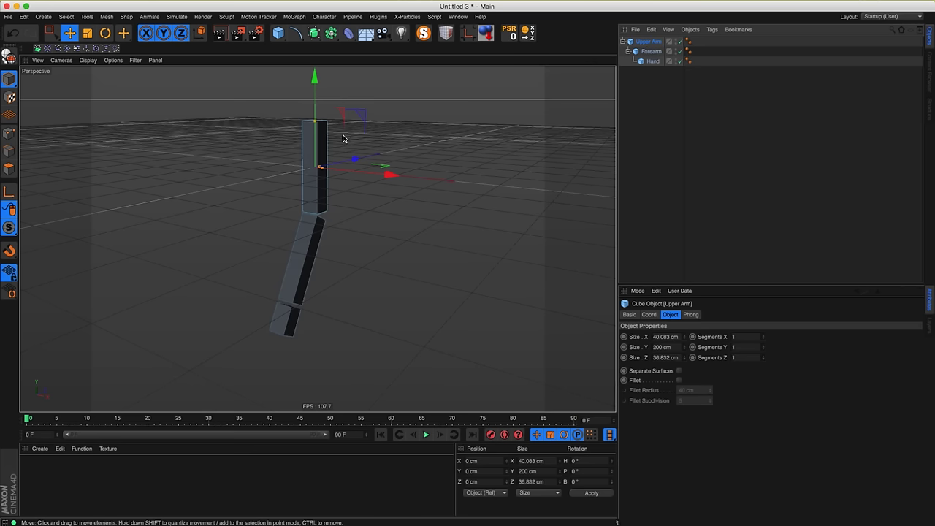
- Make the Upper Arm editable and move only its axis up to the shoulder end, at about Y 72 cm
{"action": "middle_click_drag", "start_coordinate": [322, 162], "coordinate": [332, 171], "text": "alt"}
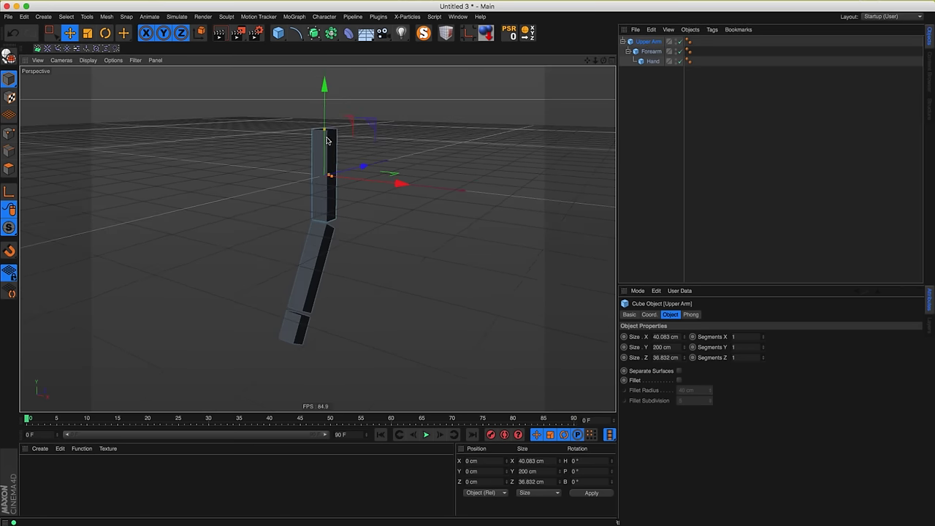
{"action": "key", "text": "c"}
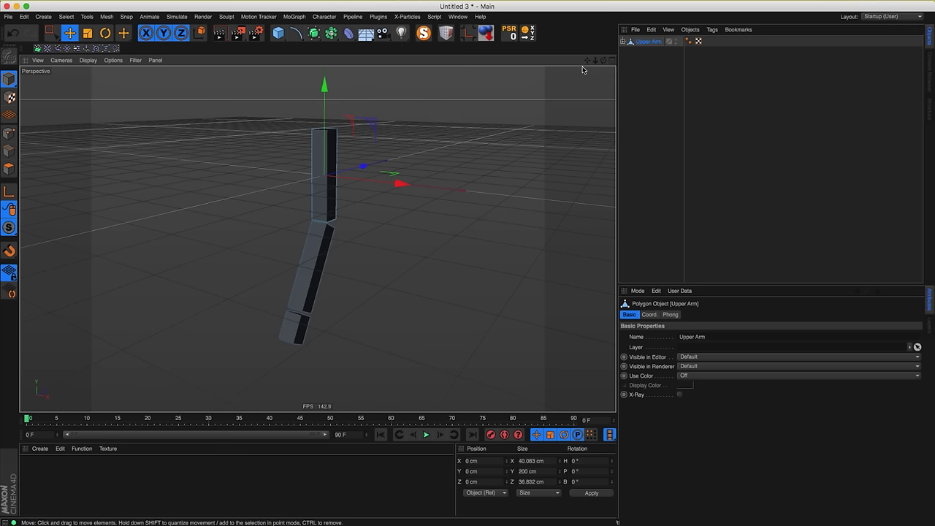
{"action": "left_click", "coordinate": [623, 42]}
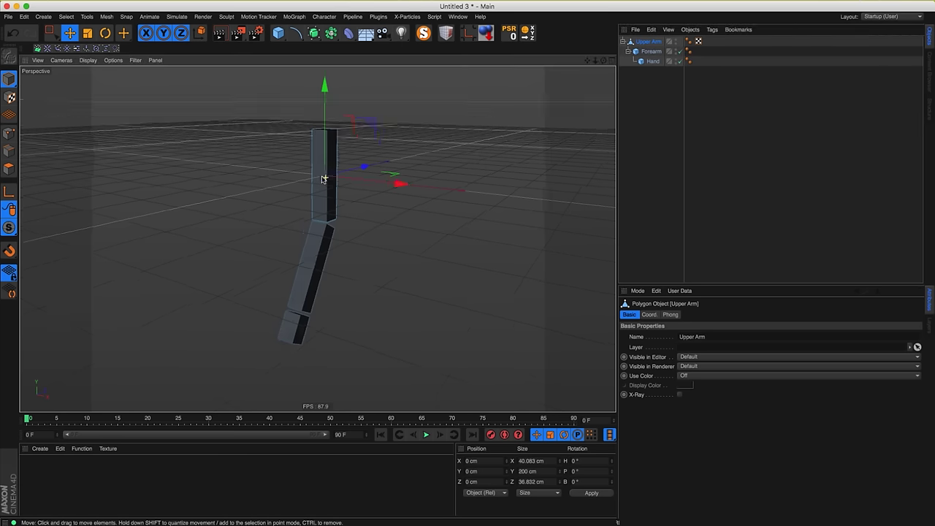
{"action": "left_click_drag", "start_coordinate": [324, 179], "coordinate": [320, 181], "text": "alt"}
{"action": "key", "text": "l"}
{"action": "left_click_drag", "start_coordinate": [335, 127], "coordinate": [398, 138]}
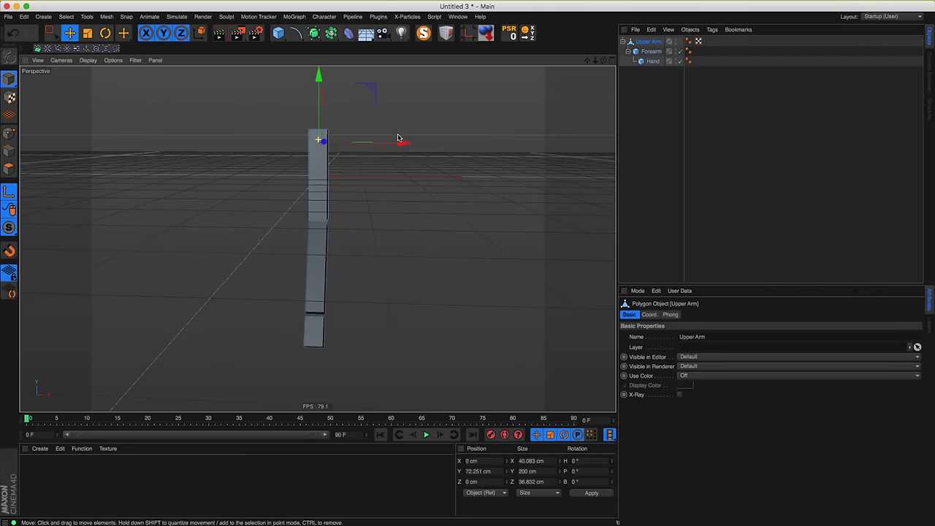
- Make the Forearm editable and move only its axis to the elbow joint
{"action": "left_click", "coordinate": [643, 52]}
{"action": "key", "text": "c"}
{"action": "left_click_drag", "start_coordinate": [382, 228], "coordinate": [268, 251], "text": "alt"}
{"action": "left_click_drag", "start_coordinate": [369, 213], "coordinate": [388, 189]}
{"action": "mouse_move", "coordinate": [388, 241]}
{"action": "left_mouse_down", "text": "alt"}
{"action": "mouse_move", "coordinate": [385, 261]}
{"action": "mouse_move", "coordinate": [383, 248]}
{"action": "left_mouse_up", "text": "alt"}
{"action": "left_click_drag", "start_coordinate": [371, 193], "coordinate": [369, 194]}
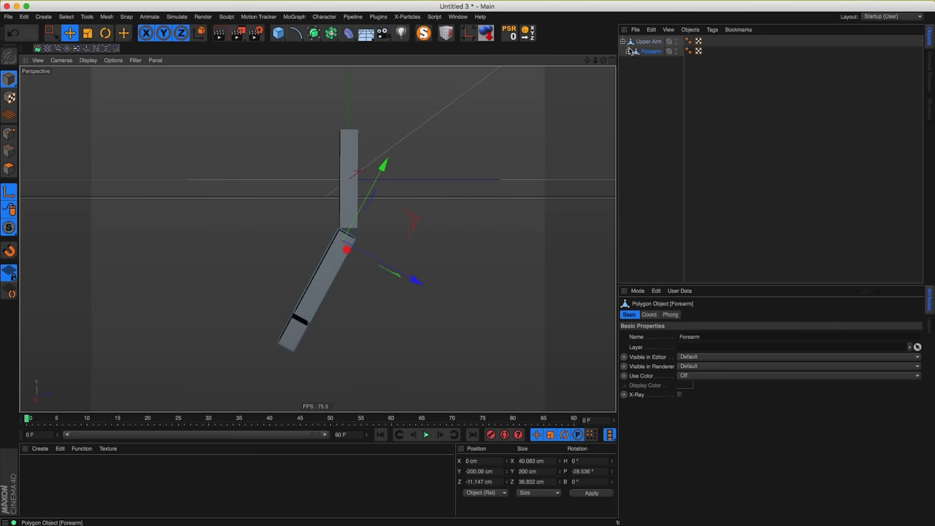
- Make the Hand editable, move its axis to the wrist joint and leave axis editing
{"action": "left_click", "coordinate": [628, 51]}
{"action": "left_click", "coordinate": [649, 62]}
{"action": "key", "text": "c"}
{"action": "left_click_drag", "start_coordinate": [309, 344], "coordinate": [352, 262], "text": "alt"}
{"action": "left_click", "coordinate": [10, 192]}
- Rotate the Hand at the wrist to a pitch of about -20°
{"action": "key", "text": "r"}
{"action": "key", "text": "e"}
{"action": "key", "text": "r"}
{"action": "left_click_drag", "start_coordinate": [284, 349], "coordinate": [316, 281], "text": "alt"}
{"action": "key", "text": "e"}
- Rotate the Forearm upward at the elbow to a pitch of about -80.5°
{"action": "left_click", "coordinate": [648, 52]}
{"action": "key", "text": "r"}
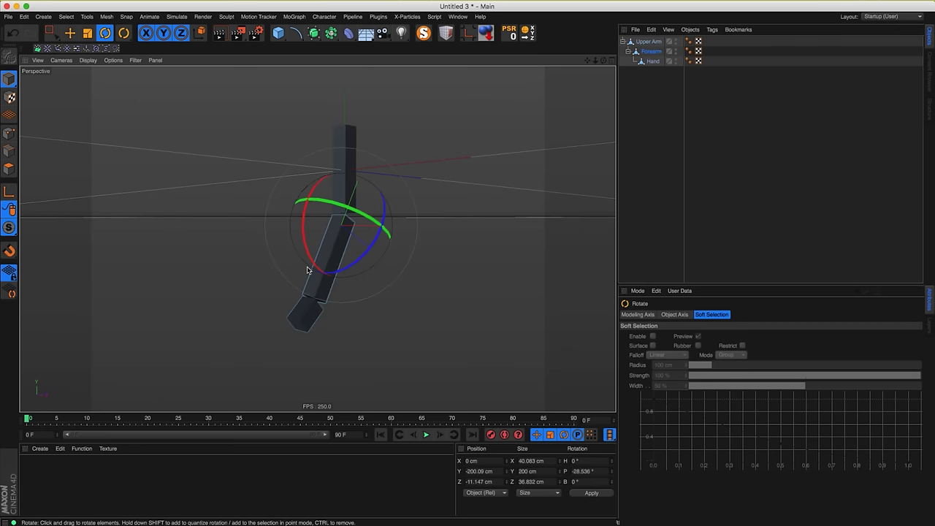
{"action": "left_click_drag", "start_coordinate": [303, 225], "coordinate": [315, 171]}
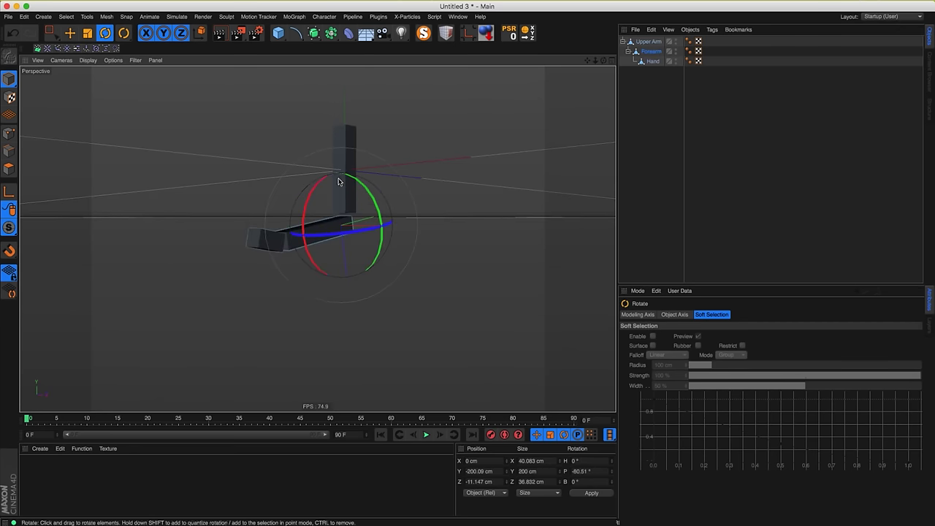
{"action": "key", "text": "e"}
{"action": "left_click_drag", "start_coordinate": [344, 211], "coordinate": [349, 230], "text": "alt"}
- Rotate the Upper Arm about the shoulder to a pitch of about -52°
{"action": "left_click", "coordinate": [637, 34]}
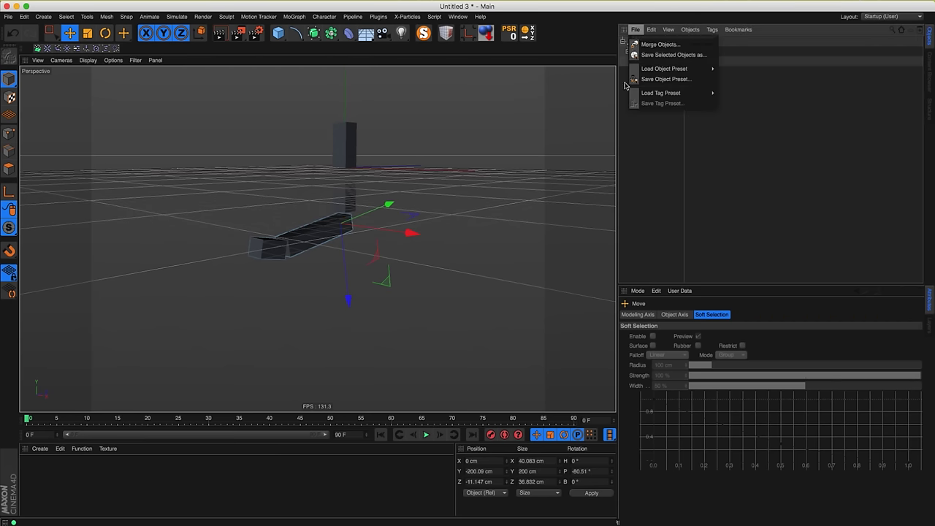
{"action": "left_click", "coordinate": [682, 157]}
{"action": "left_click", "coordinate": [646, 42]}
{"action": "key", "text": "r"}
{"action": "left_click_drag", "start_coordinate": [296, 143], "coordinate": [287, 92]}
{"action": "left_click_drag", "start_coordinate": [347, 186], "coordinate": [327, 149], "text": "alt"}
{"action": "key", "text": "e"}
{"action": "key", "text": "r"}
{"action": "key", "text": "super+z"}
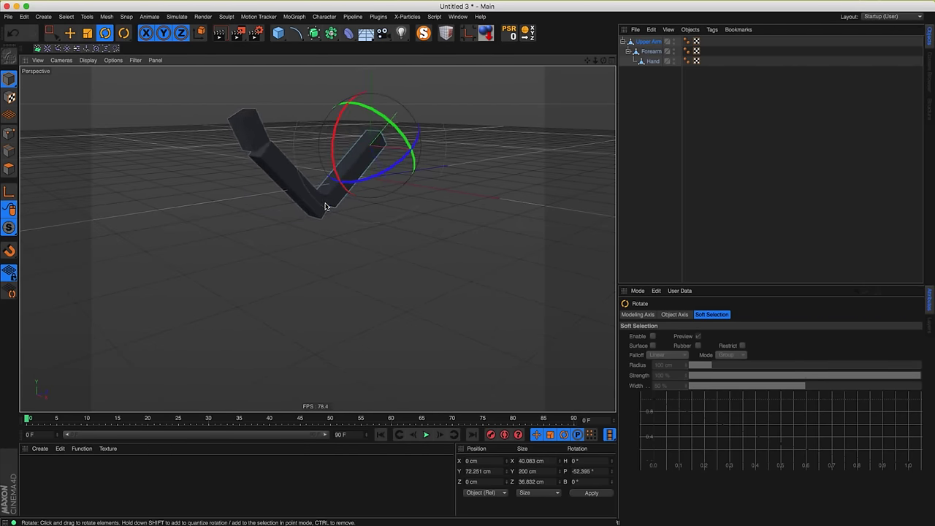
- Swing the Forearm back down at the elbow until it is nearly horizontal
{"action": "left_click", "coordinate": [649, 51]}
{"action": "left_click_drag", "start_coordinate": [264, 208], "coordinate": [281, 232]}
- Try a further rotation of the Hand at the wrist, and undo it
{"action": "left_click", "coordinate": [647, 62]}
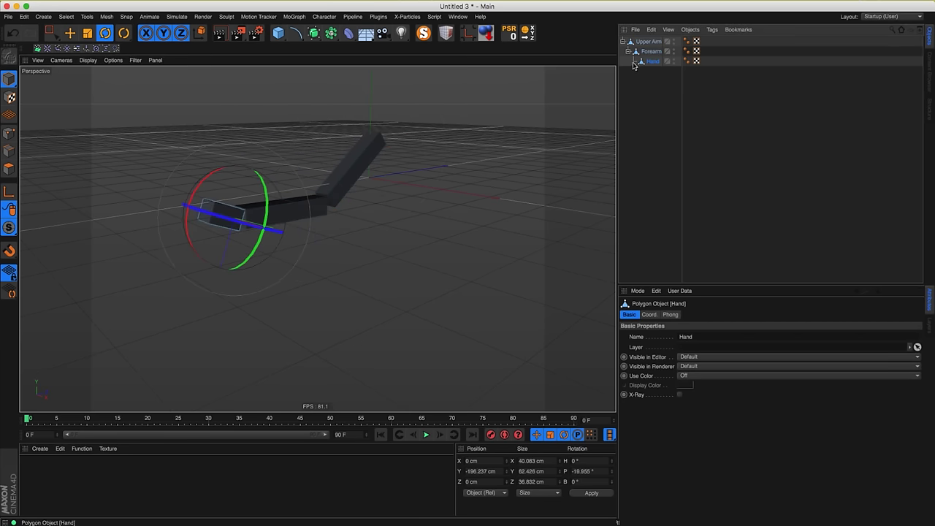
{"action": "mouse_move", "coordinate": [198, 193]}
{"action": "left_mouse_down"}
{"action": "mouse_move", "coordinate": [198, 207]}
{"action": "mouse_move", "coordinate": [212, 187]}
{"action": "left_mouse_up"}
{"action": "key", "text": "super+z"}
{"action": "left_click_drag", "start_coordinate": [225, 244], "coordinate": [294, 239], "text": "alt"}
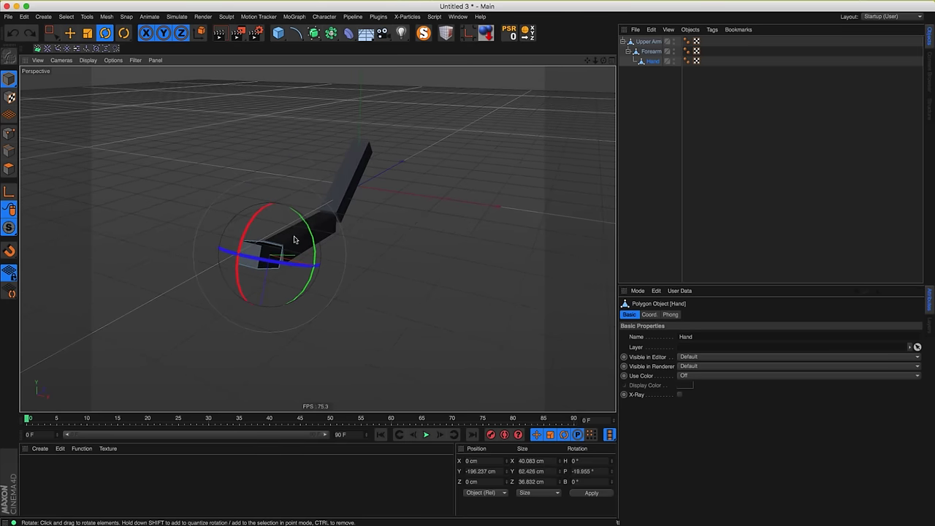
{"action": "key", "text": "e"}
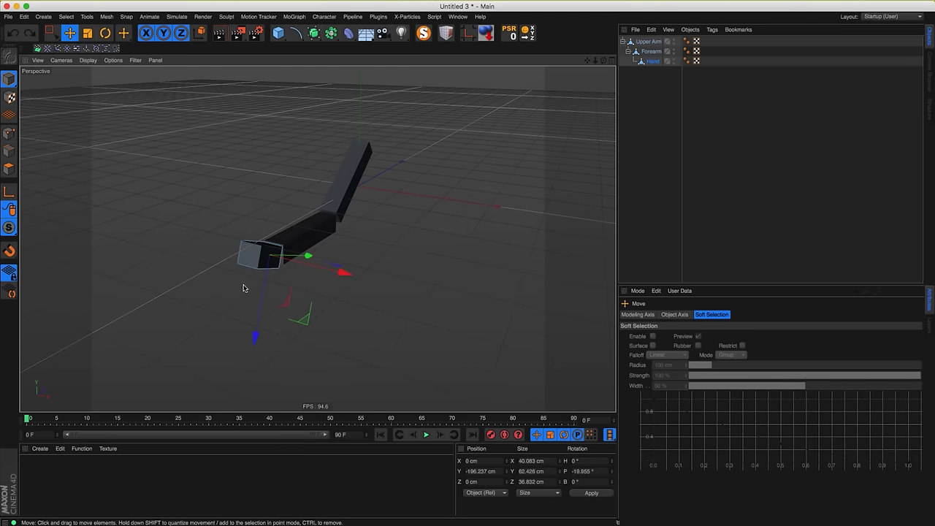
- Try to move the Hand away from the end of the Forearm, and undo the move
{"action": "left_click_drag", "start_coordinate": [244, 288], "coordinate": [241, 290], "text": "alt"}
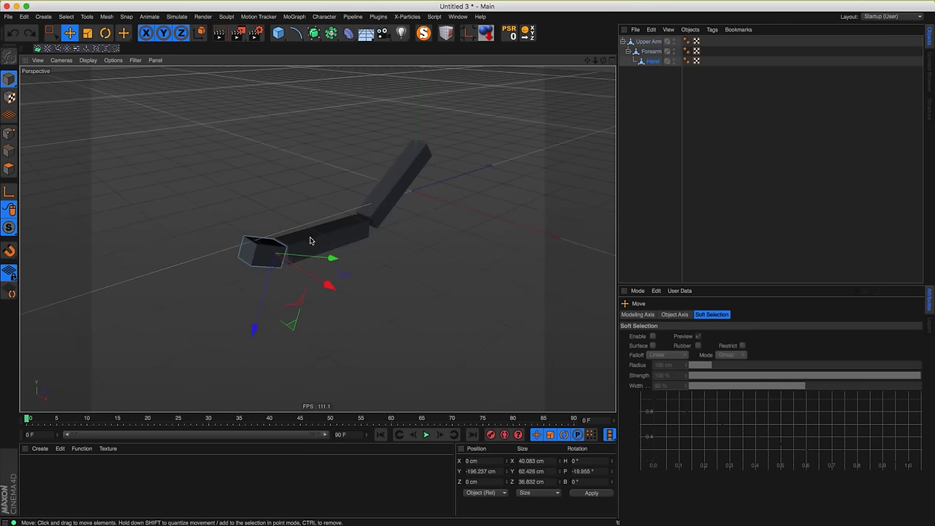
{"action": "left_click_drag", "start_coordinate": [310, 241], "coordinate": [295, 231], "text": "alt"}
{"action": "left_click_drag", "start_coordinate": [336, 266], "coordinate": [447, 178], "text": "alt"}
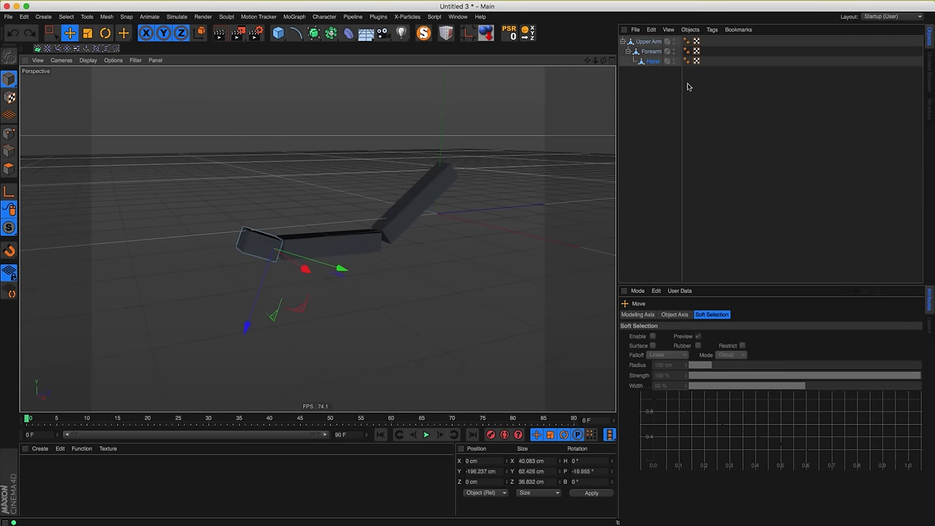
{"action": "left_click_drag", "start_coordinate": [681, 86], "coordinate": [702, 86]}
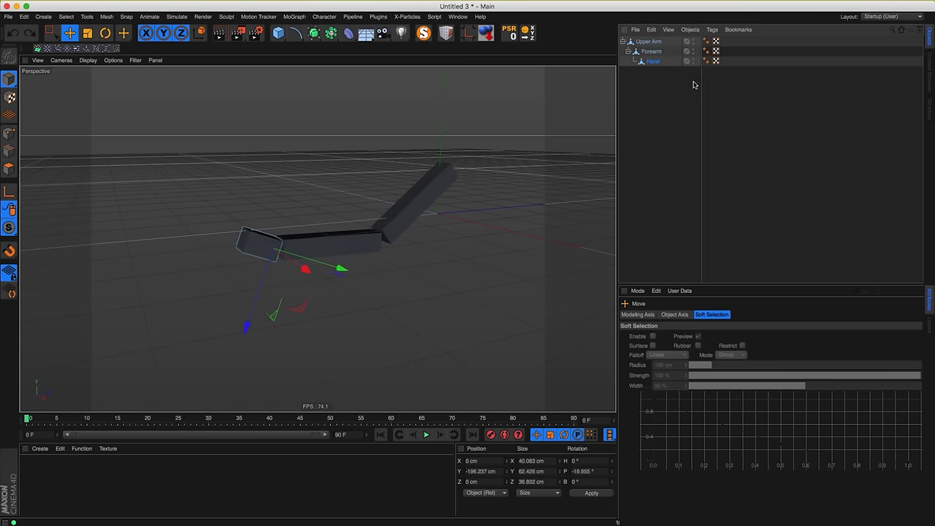
{"action": "left_click", "coordinate": [655, 62]}
{"action": "left_click_drag", "start_coordinate": [303, 325], "coordinate": [253, 300]}
{"action": "key", "text": "super+z"}
- Rotate the Upper Arm about the shoulder to a pitch of about -2.4° so it hangs down
{"action": "left_click_drag", "start_coordinate": [275, 257], "coordinate": [214, 239], "text": "alt"}
{"action": "left_click_drag", "start_coordinate": [395, 242], "coordinate": [475, 176], "text": "alt"}
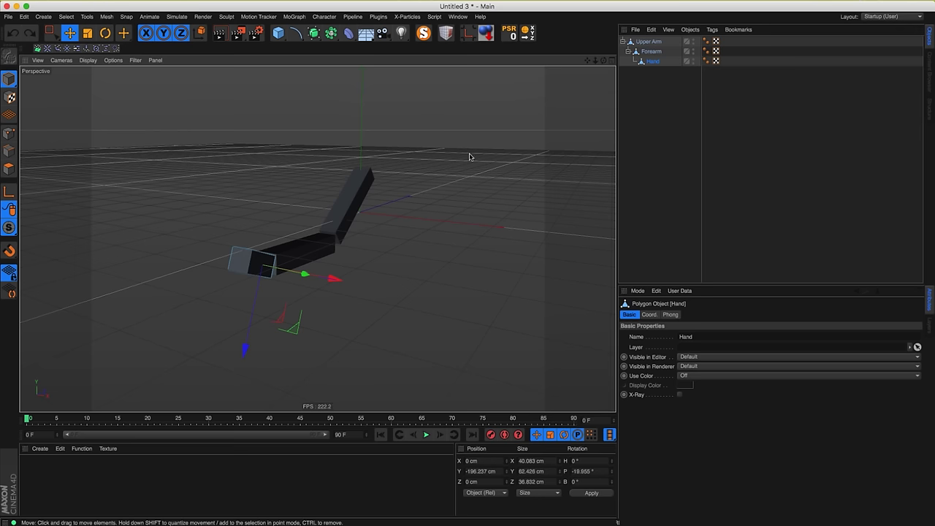
{"action": "left_click_drag", "start_coordinate": [340, 231], "coordinate": [308, 213], "text": "alt"}
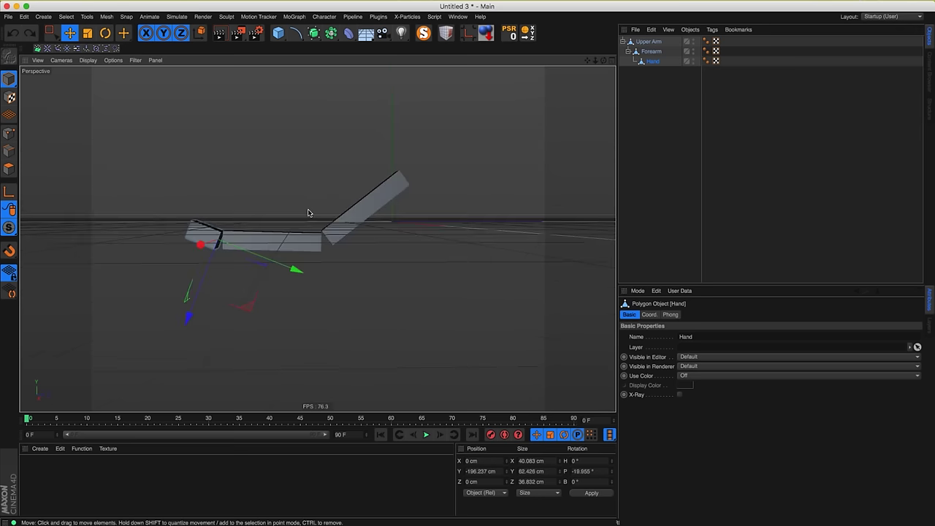
{"action": "left_click", "coordinate": [648, 41]}
{"action": "key", "text": "r"}
{"action": "left_click_drag", "start_coordinate": [343, 177], "coordinate": [355, 213]}
- Raise the Upper Arm sideways about the shoulder to horizontal, with a pitch of about -92.4° and a bank of -90°
{"action": "left_click_drag", "start_coordinate": [355, 255], "coordinate": [372, 226], "text": "alt"}
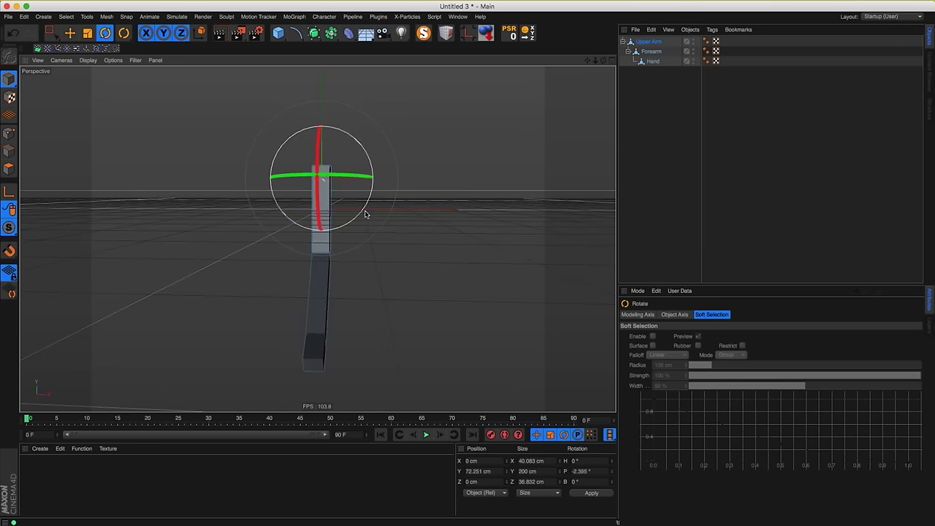
{"action": "mouse_move", "coordinate": [368, 212]}
{"action": "left_mouse_down", "text": "alt"}
{"action": "mouse_move", "coordinate": [352, 220]}
{"action": "mouse_move", "coordinate": [370, 215]}
{"action": "left_mouse_up", "text": "alt"}
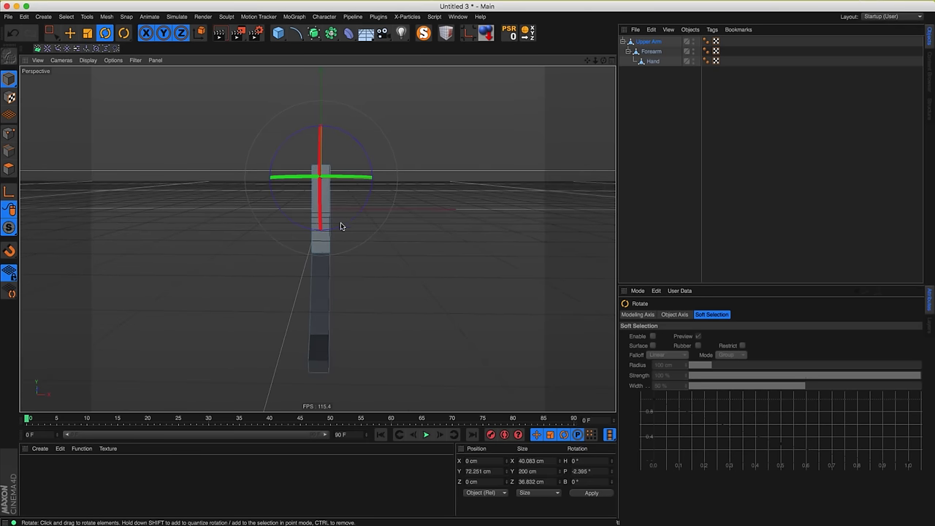
{"action": "left_click_drag", "start_coordinate": [357, 218], "coordinate": [388, 119]}
{"action": "left_click_drag", "start_coordinate": [318, 196], "coordinate": [376, 86]}
{"action": "middle_click_drag", "start_coordinate": [376, 161], "coordinate": [339, 173], "text": "alt"}
- Straighten the Forearm at the elbow in line with the Upper Arm, to a pitch of about 0.9°
{"action": "left_click", "coordinate": [657, 52]}
{"action": "key", "text": "r"}
{"action": "left_click_drag", "start_coordinate": [418, 182], "coordinate": [322, 234]}
{"action": "key", "text": "e"}
{"action": "left_click_drag", "start_coordinate": [272, 296], "coordinate": [326, 258], "text": "alt"}
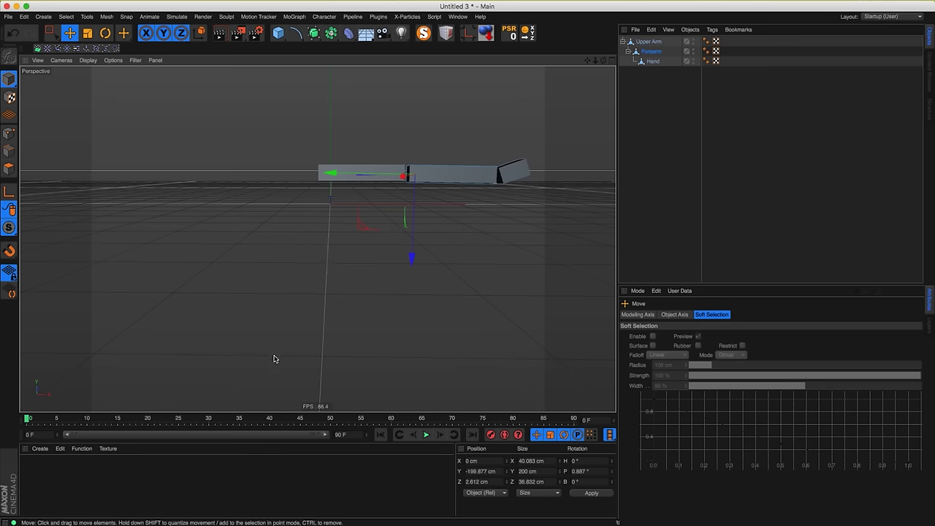
{"action": "left_click_drag", "start_coordinate": [211, 349], "coordinate": [388, 159], "text": "alt"}
{"action": "key", "text": "r"}
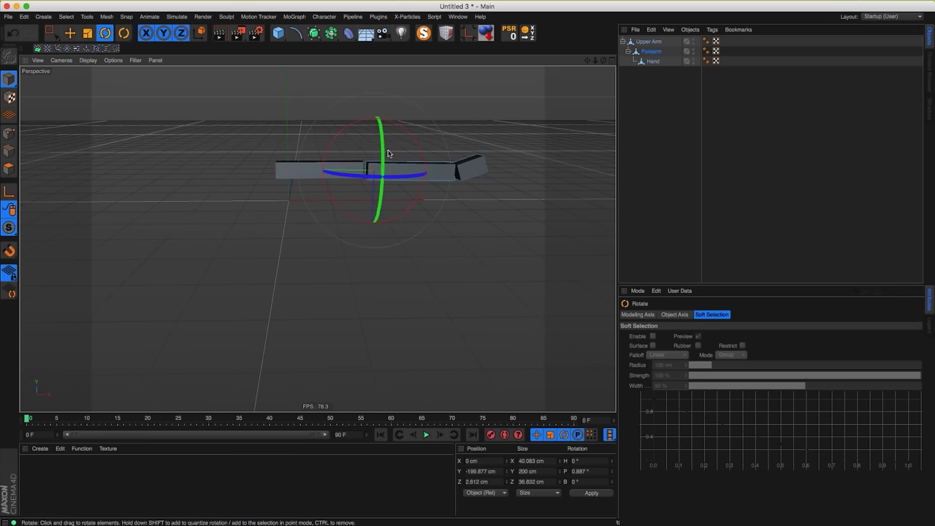
{"action": "left_click", "coordinate": [643, 73]}
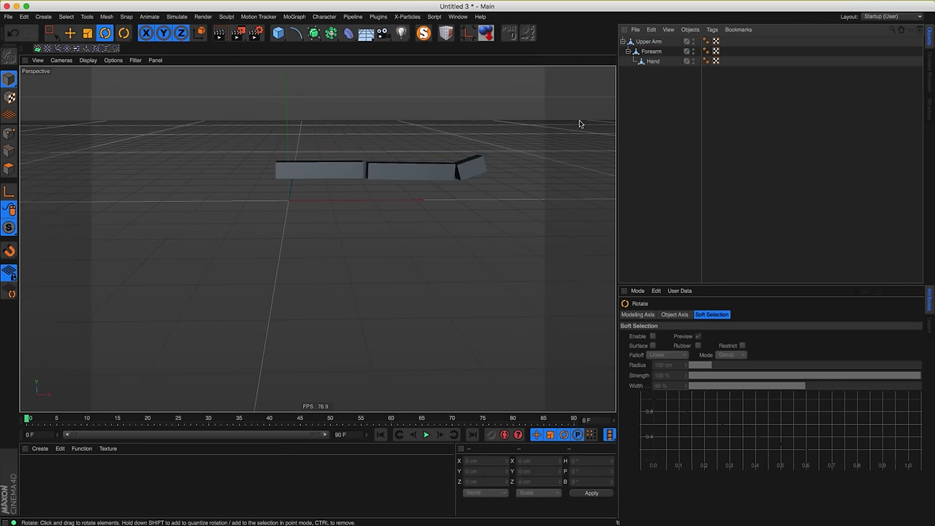
- Rotate the Hand at the wrist until it is in line with the Forearm
{"action": "left_click", "coordinate": [643, 63]}
{"action": "middle_click_drag", "start_coordinate": [472, 146], "coordinate": [431, 145], "text": "alt"}
{"action": "left_click_drag", "start_coordinate": [465, 143], "coordinate": [472, 161]}
{"action": "middle_click_drag", "start_coordinate": [344, 168], "coordinate": [319, 182], "text": "alt"}
{"action": "left_click_drag", "start_coordinate": [319, 182], "coordinate": [373, 168], "text": "alt"}
{"action": "key", "text": "e"}
- Bend the Forearm slightly at the elbow to a bank of about 2°
{"action": "left_click", "coordinate": [635, 53]}
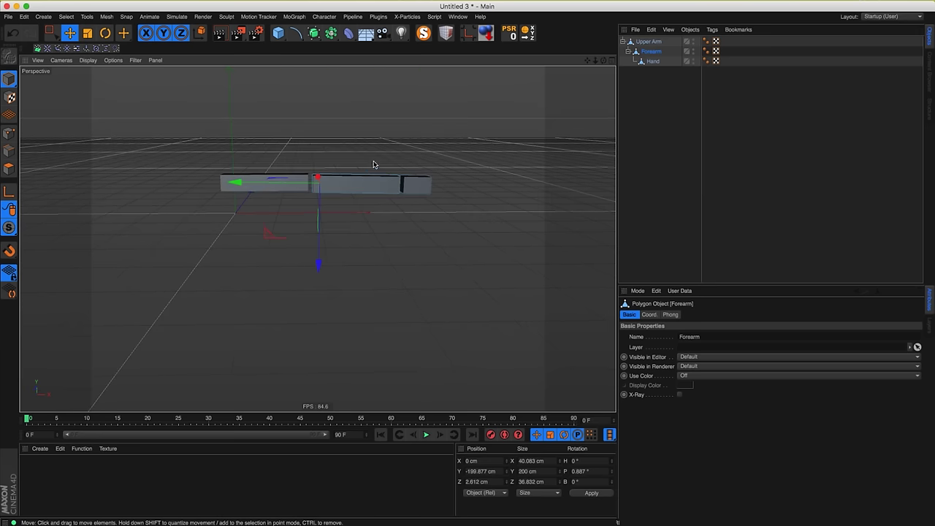
{"action": "right_click_drag", "start_coordinate": [314, 179], "coordinate": [388, 188], "text": "alt"}
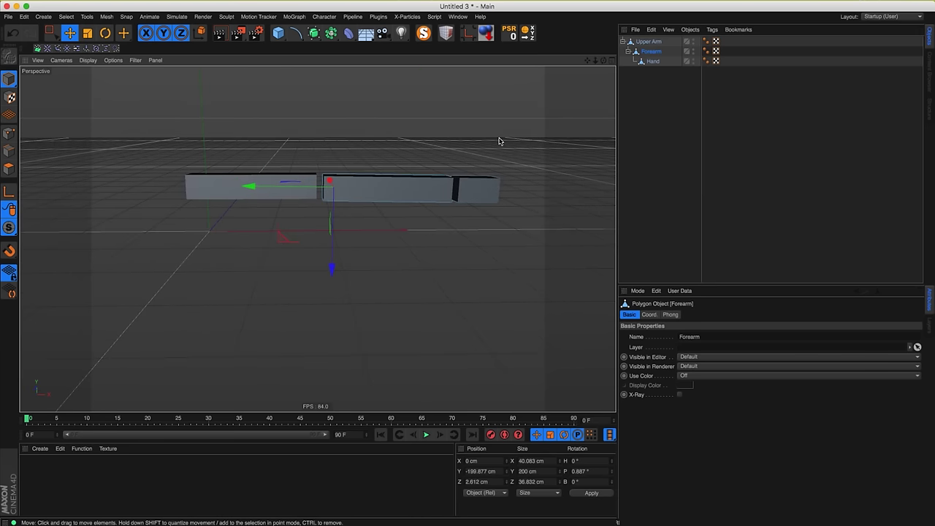
{"action": "mouse_move", "coordinate": [356, 203]}
{"action": "left_mouse_down", "text": "alt"}
{"action": "mouse_move", "coordinate": [348, 307]}
{"action": "mouse_move", "coordinate": [355, 198]}
{"action": "mouse_move", "coordinate": [346, 213]}
{"action": "mouse_move", "coordinate": [359, 203]}
{"action": "left_mouse_up", "text": "alt"}
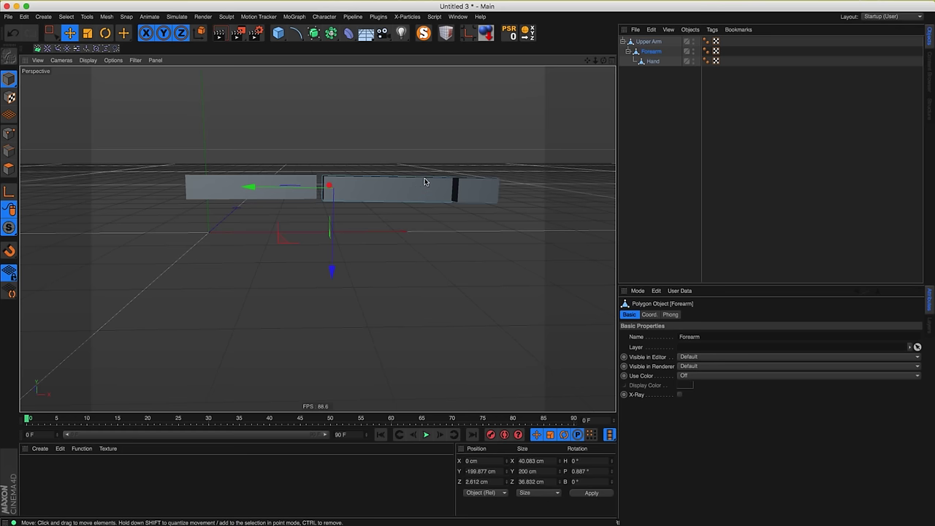
{"action": "key", "text": "r"}
{"action": "left_click_drag", "start_coordinate": [359, 185], "coordinate": [366, 209], "text": "alt"}
{"action": "key", "text": "super+z"}
{"action": "left_click_drag", "start_coordinate": [353, 179], "coordinate": [356, 296], "text": "alt"}
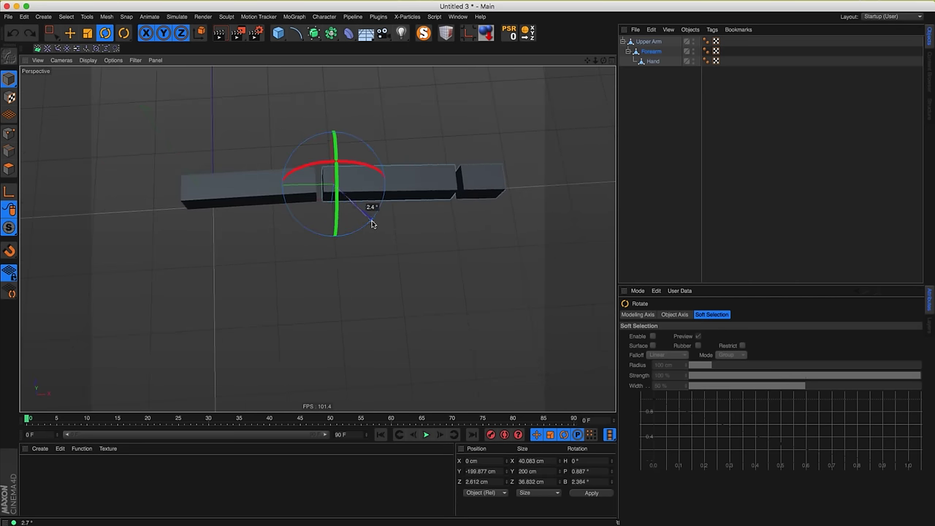
{"action": "key", "text": "e"}
- Rotate the Upper Arm slightly about the shoulder to a bank of about -92.3°
{"action": "left_click", "coordinate": [648, 42]}
{"action": "key", "text": "r"}
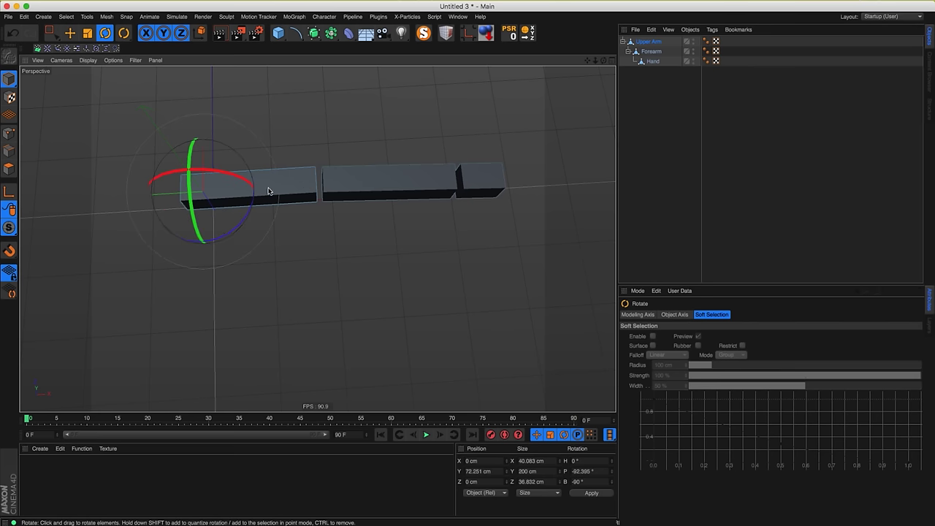
{"action": "left_click_drag", "start_coordinate": [226, 237], "coordinate": [230, 234]}
{"action": "key", "text": "e"}
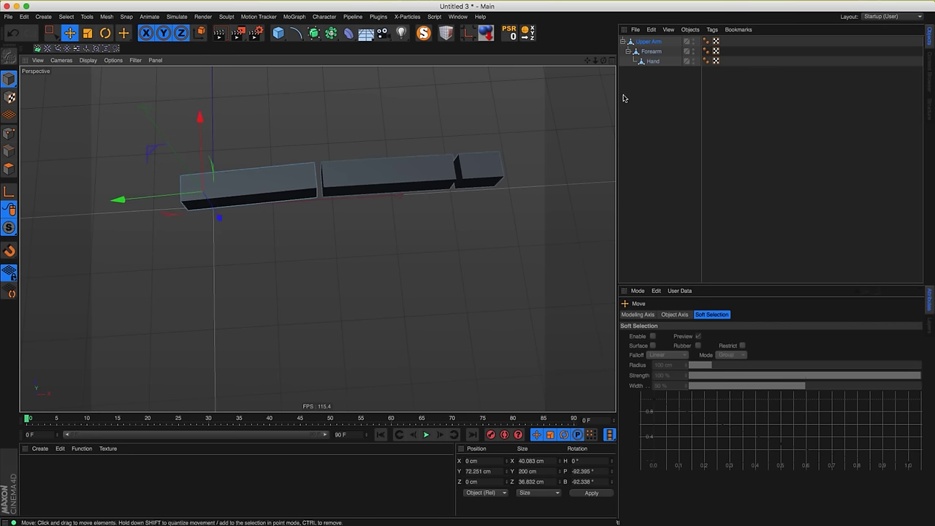
- Increase the Forearm's slight elbow bend to a bank of about 4.1°
{"action": "left_click", "coordinate": [647, 52]}
{"action": "key", "text": "r"}
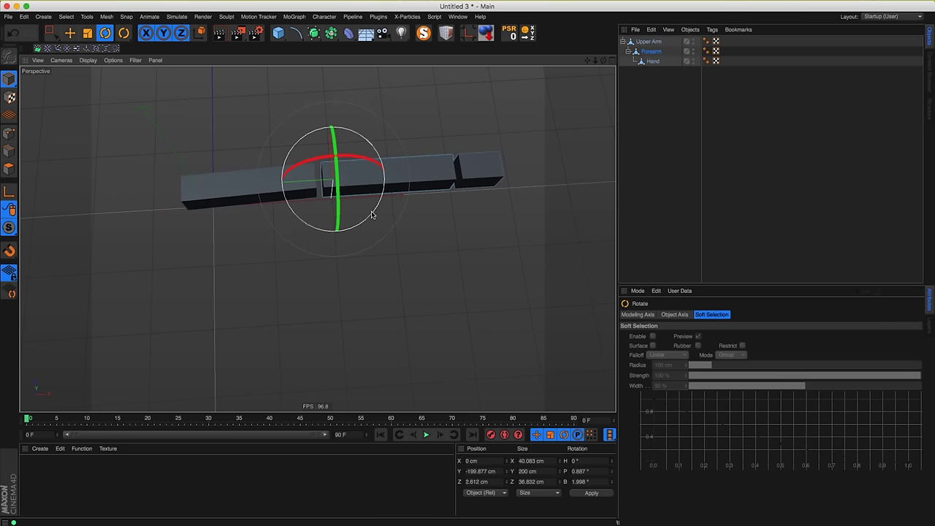
{"action": "left_click_drag", "start_coordinate": [372, 215], "coordinate": [293, 192]}
{"action": "key", "text": "e"}
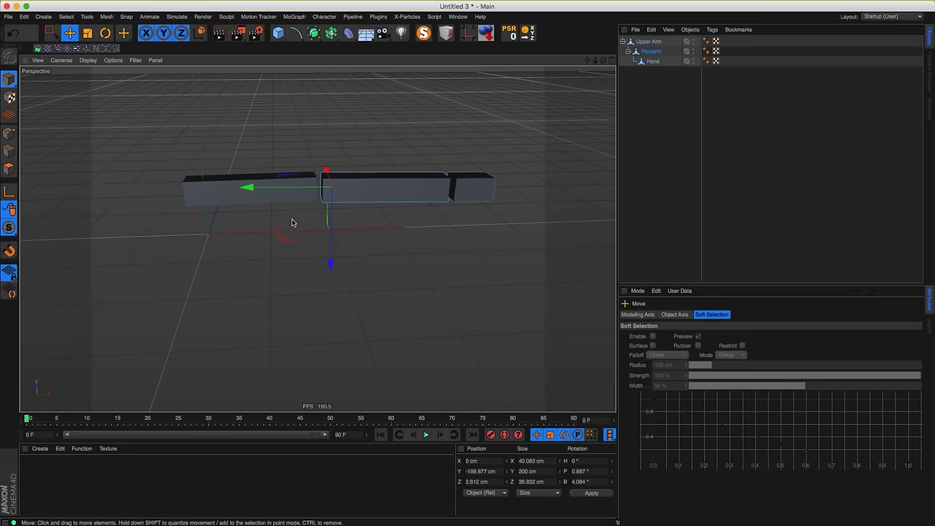
- Create an IK chain running from the Upper Arm to the Hand
{"action": "left_click_drag", "start_coordinate": [347, 202], "coordinate": [409, 183], "text": "alt"}
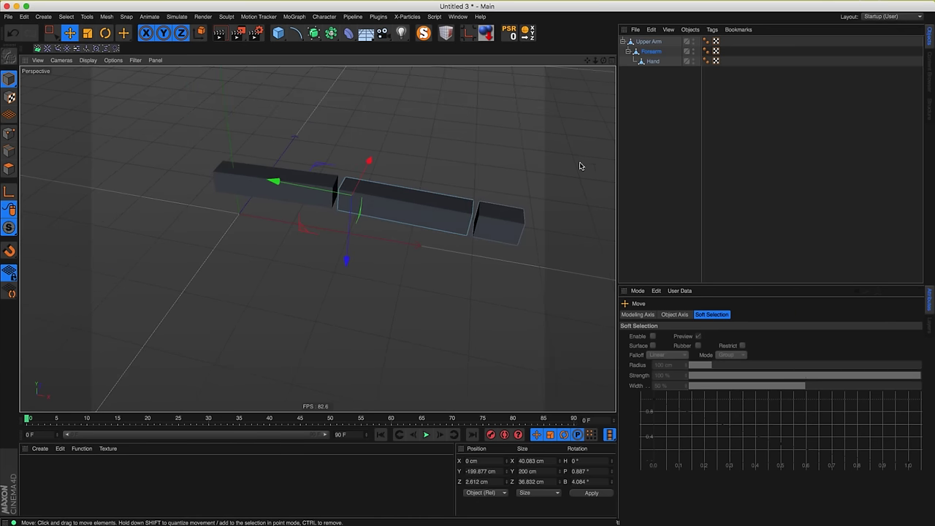
{"action": "left_click", "coordinate": [647, 43]}
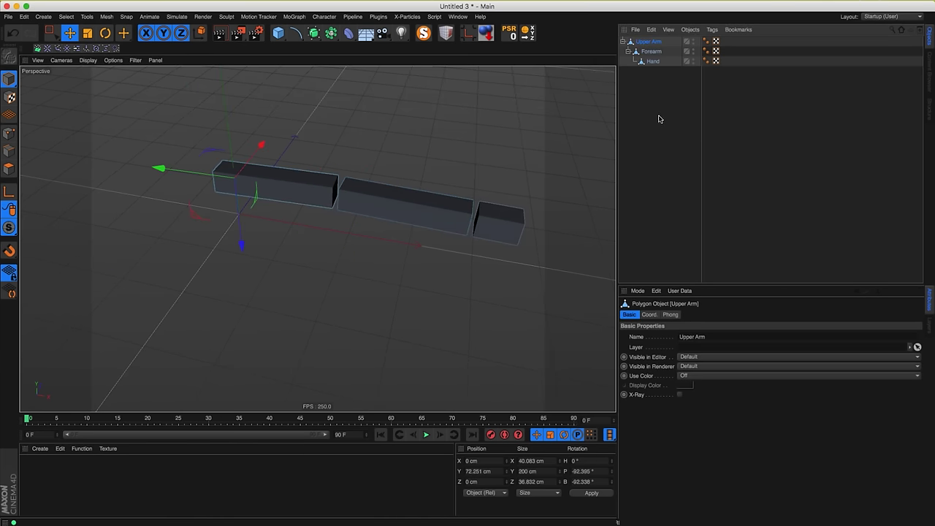
{"action": "left_click", "coordinate": [653, 62], "text": "ctrl"}
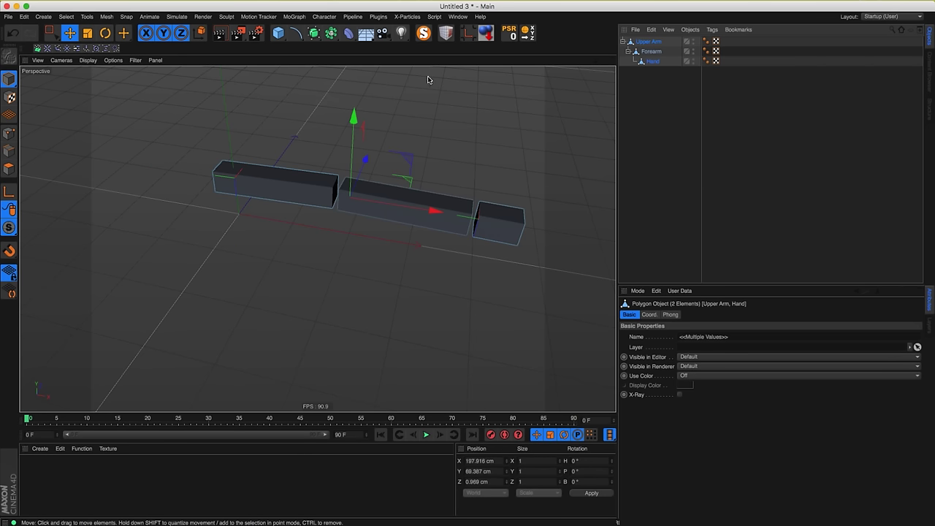
{"action": "left_click", "coordinate": [323, 17]}
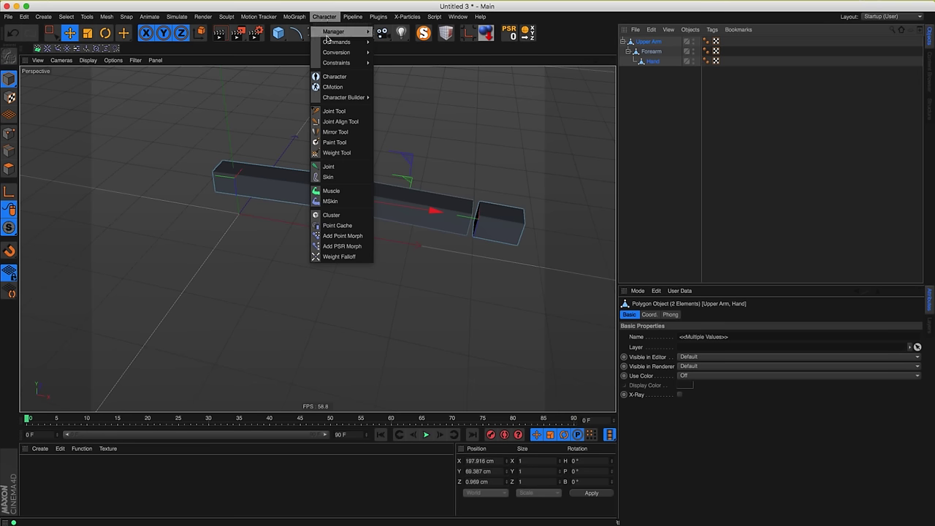
{"action": "mouse_move", "coordinate": [327, 46]}
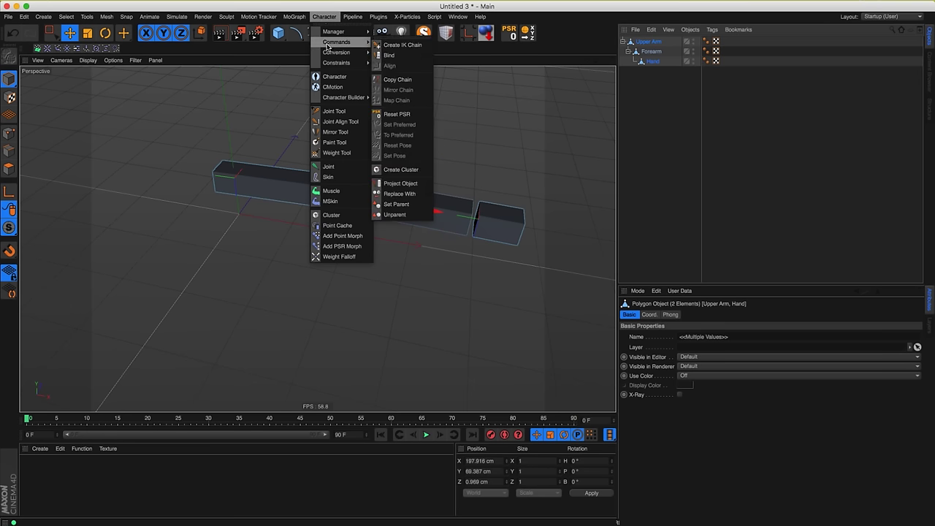
{"action": "left_click", "coordinate": [408, 46]}
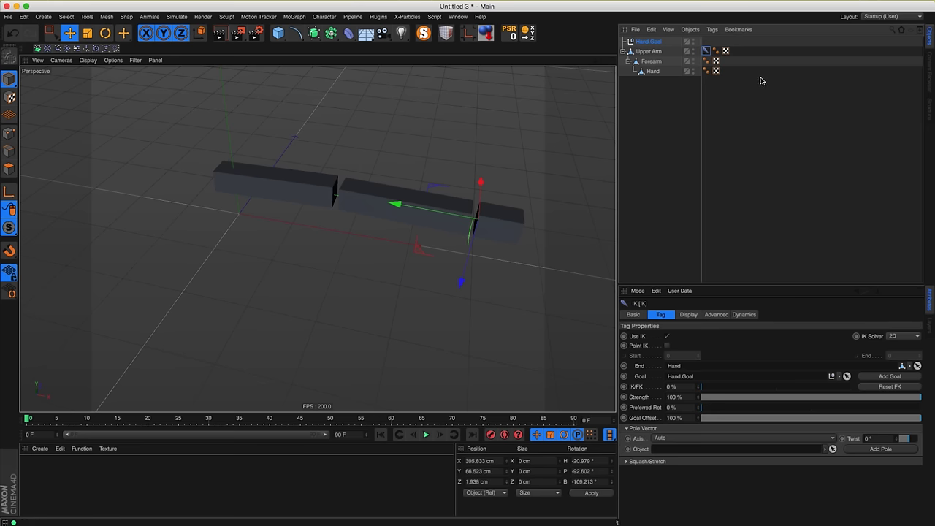
- Move the Hand.Goal null to about X 298, Y 83, Z -108 cm to bend the arm
{"action": "left_click", "coordinate": [641, 43]}
{"action": "left_click_drag", "start_coordinate": [465, 165], "coordinate": [455, 222], "text": "alt"}
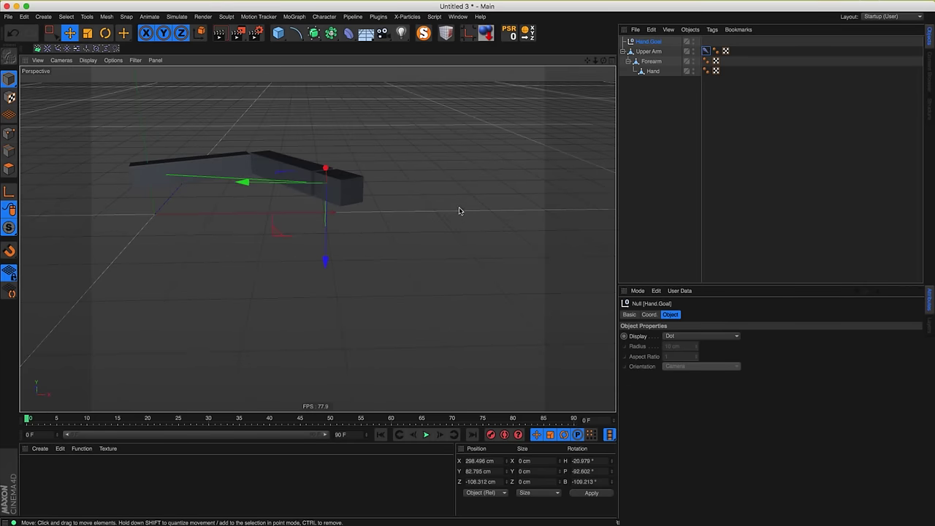
{"action": "left_click_drag", "start_coordinate": [395, 222], "coordinate": [467, 202], "text": "alt"}
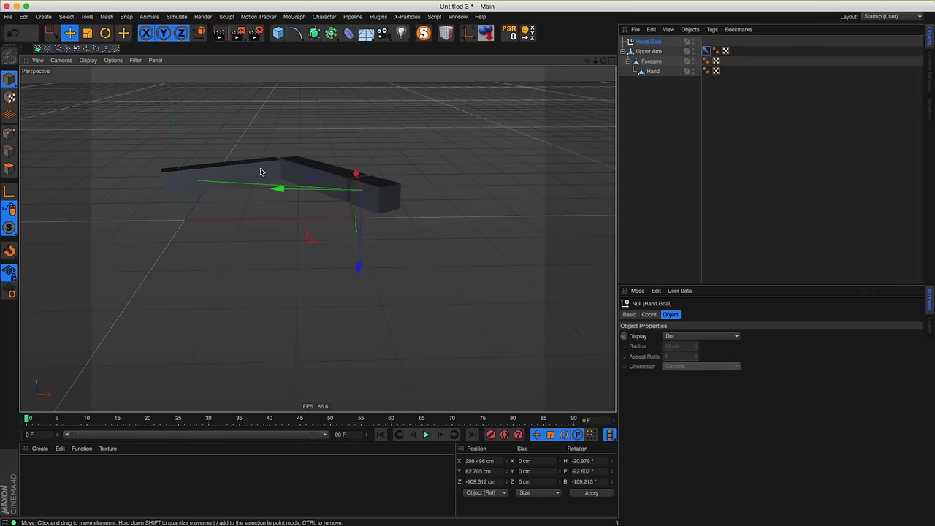
- Move Hand.Goal around to pose the arm with IK, ending at about X 291, Y 46, Z -87 cm
{"action": "left_click_drag", "start_coordinate": [358, 206], "coordinate": [49, 333]}
{"action": "left_click_drag", "start_coordinate": [174, 321], "coordinate": [233, 282], "text": "alt"}
{"action": "left_click_drag", "start_coordinate": [234, 282], "coordinate": [539, 164]}
{"action": "left_click_drag", "start_coordinate": [317, 239], "coordinate": [380, 270], "text": "alt"}
{"action": "left_click_drag", "start_coordinate": [459, 286], "coordinate": [378, 208]}
{"action": "middle_click_drag", "start_coordinate": [376, 209], "coordinate": [326, 250], "text": "alt"}
{"action": "left_click_drag", "start_coordinate": [327, 250], "coordinate": [326, 306]}
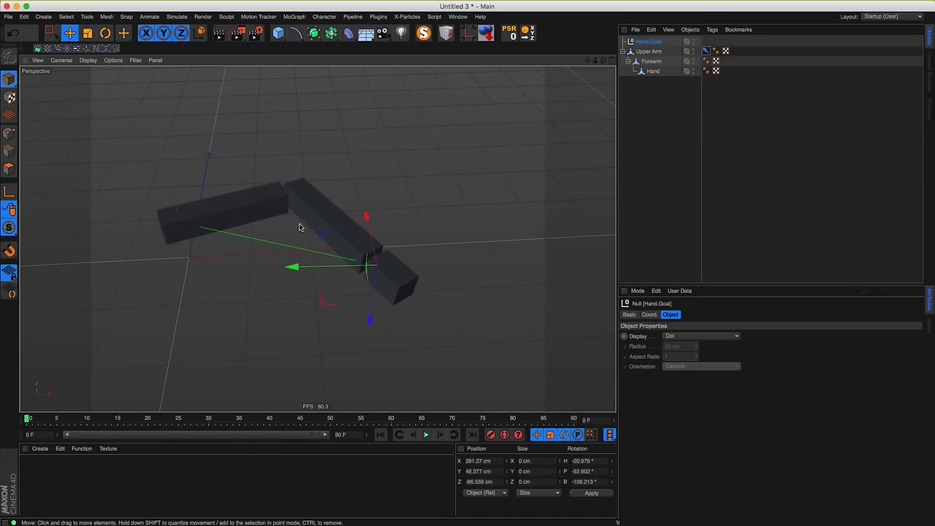
- Lower Hand.Goal below the shoulder to about X 74, Y -173, Z -96 cm
{"action": "left_click_drag", "start_coordinate": [299, 187], "coordinate": [407, 174], "text": "alt"}
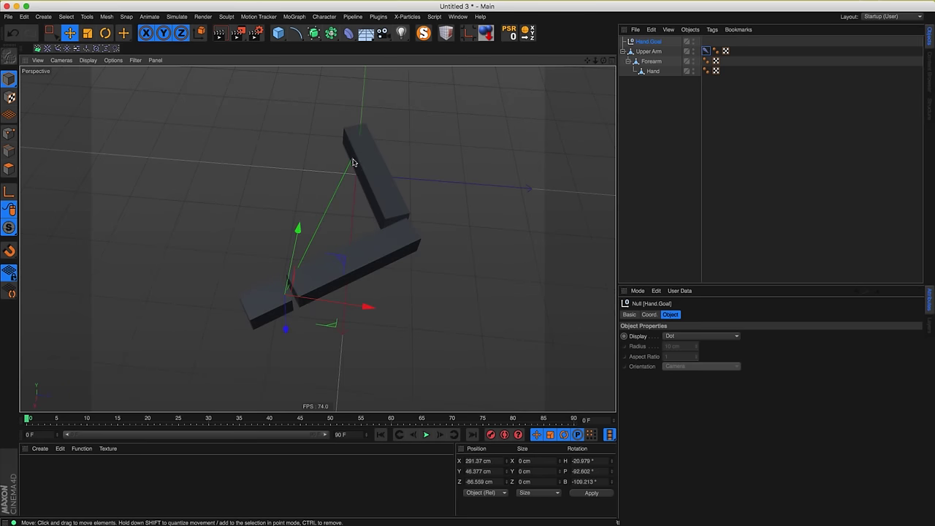
{"action": "left_click_drag", "start_coordinate": [373, 156], "coordinate": [164, 257], "text": "alt"}
{"action": "mouse_move", "coordinate": [346, 294]}
{"action": "left_mouse_down"}
{"action": "mouse_move", "coordinate": [358, 296]}
{"action": "mouse_move", "coordinate": [351, 294]}
{"action": "left_mouse_up"}
{"action": "left_click_drag", "start_coordinate": [266, 310], "coordinate": [328, 299], "text": "alt"}
{"action": "left_click_drag", "start_coordinate": [317, 239], "coordinate": [382, 308], "text": "alt"}
{"action": "left_click_drag", "start_coordinate": [382, 307], "coordinate": [335, 354]}
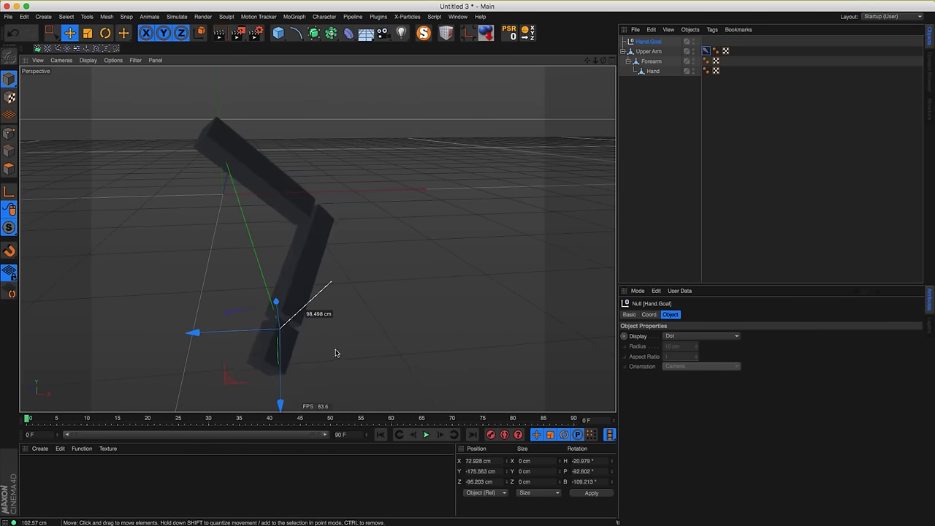
- Set the pole vector Twist of the Upper Arm's IK tag to -31°
{"action": "left_click", "coordinate": [707, 51]}
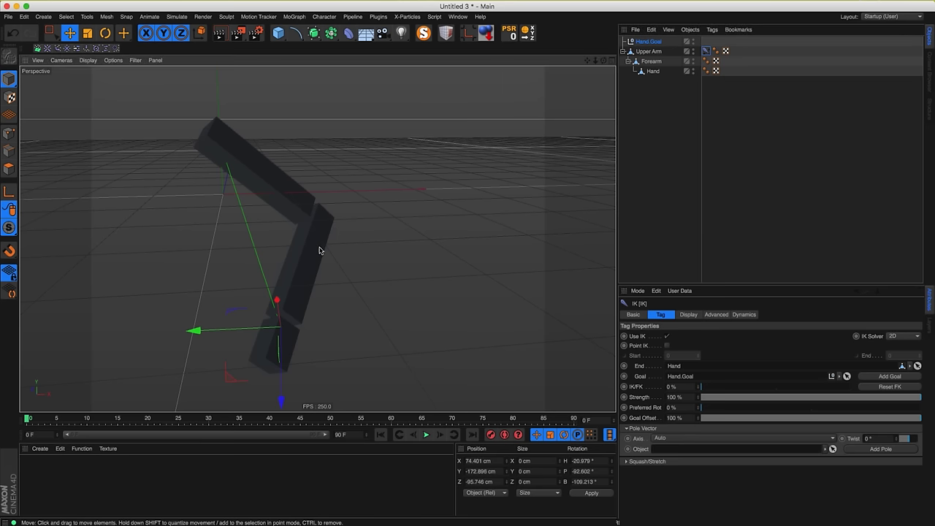
{"action": "left_click_drag", "start_coordinate": [308, 248], "coordinate": [350, 201], "text": "alt"}
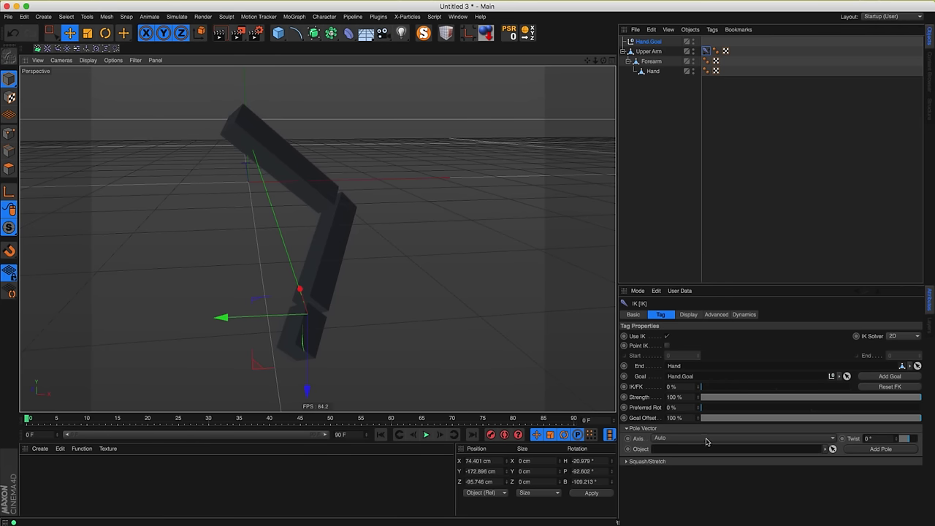
{"action": "mouse_move", "coordinate": [897, 442]}
{"action": "left_mouse_down"}
{"action": "mouse_move", "coordinate": [885, 463]}
{"action": "mouse_move", "coordinate": [896, 451]}
{"action": "mouse_move", "coordinate": [889, 457]}
{"action": "left_mouse_up"}
- Raise Hand.Goal above the shoulder to about X 199, Y 337, Z 58 cm
{"action": "left_click_drag", "start_coordinate": [342, 320], "coordinate": [391, 174]}
{"action": "left_click_drag", "start_coordinate": [359, 248], "coordinate": [344, 265], "text": "alt"}
{"action": "middle_click_drag", "start_coordinate": [346, 265], "coordinate": [373, 263], "text": "alt"}
{"action": "left_click_drag", "start_coordinate": [402, 233], "coordinate": [345, 187]}
{"action": "middle_click_drag", "start_coordinate": [367, 203], "coordinate": [367, 222], "text": "alt"}
{"action": "left_click_drag", "start_coordinate": [427, 221], "coordinate": [421, 198]}
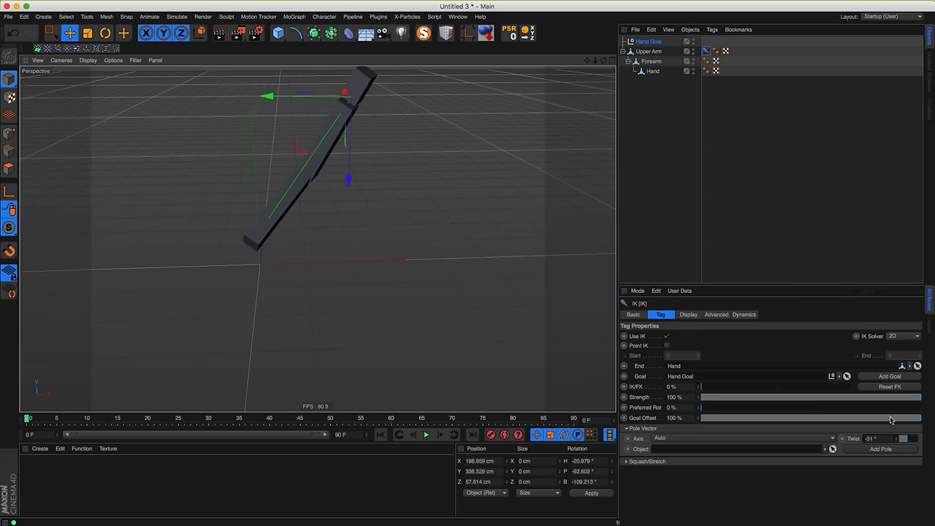
- Set the IK tag's pole vector Twist to -109° and move Hand.Goal to about X 194, Y 323, Z 52 cm
{"action": "left_click_drag", "start_coordinate": [898, 441], "coordinate": [878, 481]}
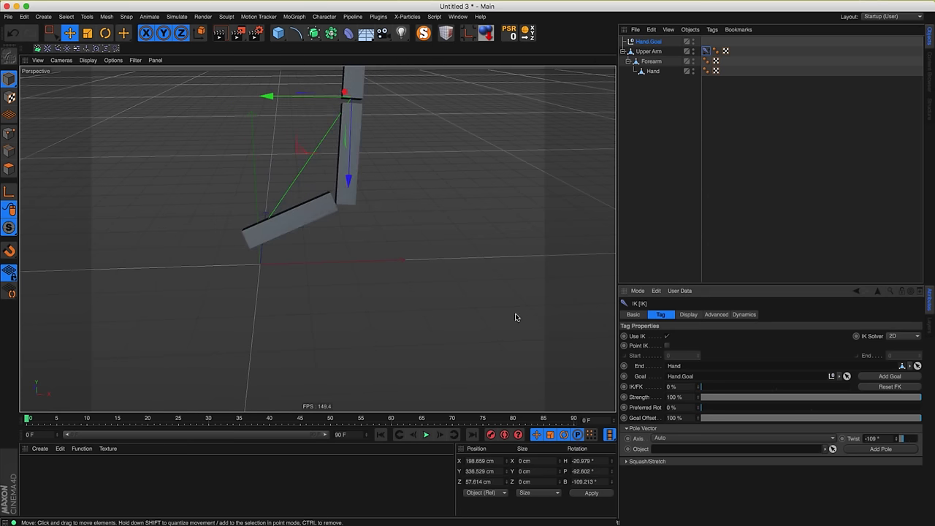
{"action": "left_click_drag", "start_coordinate": [402, 247], "coordinate": [407, 267], "text": "alt"}
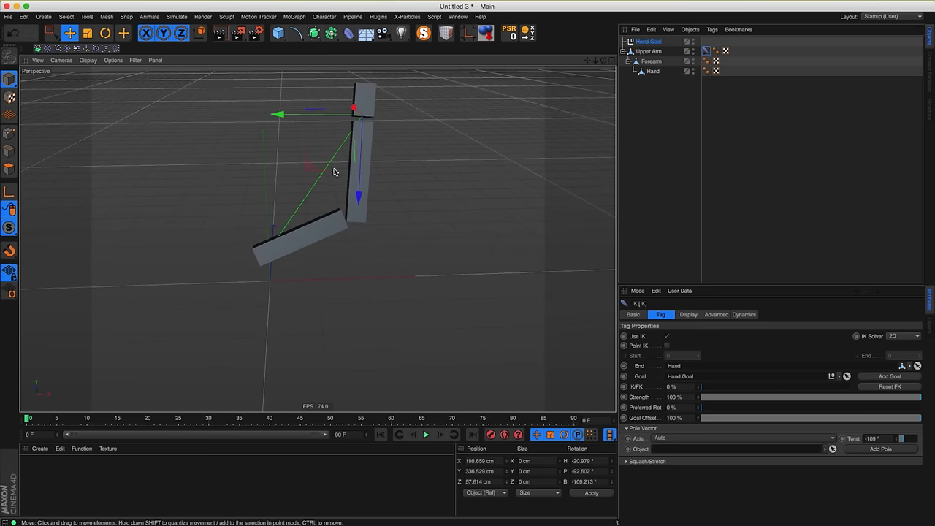
{"action": "left_click_drag", "start_coordinate": [374, 233], "coordinate": [229, 211]}
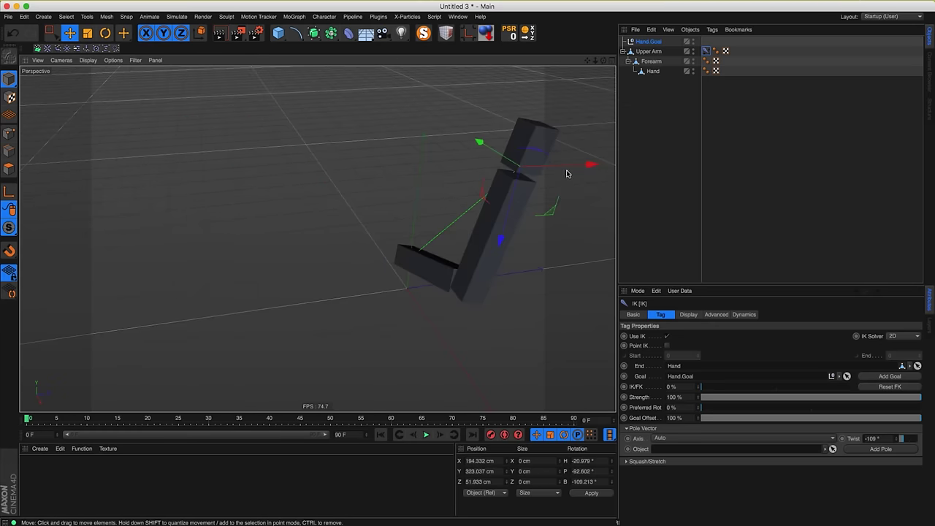
- Set the IK tag's pole vector Twist to -89° and move Hand.Goal to about X 173, Y 316, Z -5 cm
{"action": "left_click_drag", "start_coordinate": [567, 173], "coordinate": [478, 175]}
{"action": "left_click_drag", "start_coordinate": [390, 251], "coordinate": [241, 219], "text": "alt"}
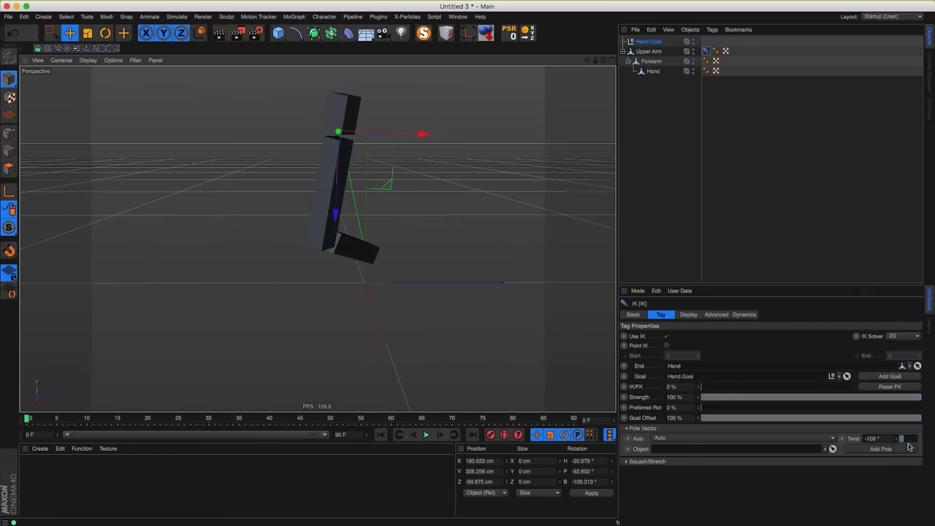
{"action": "left_click_drag", "start_coordinate": [896, 442], "coordinate": [903, 432]}
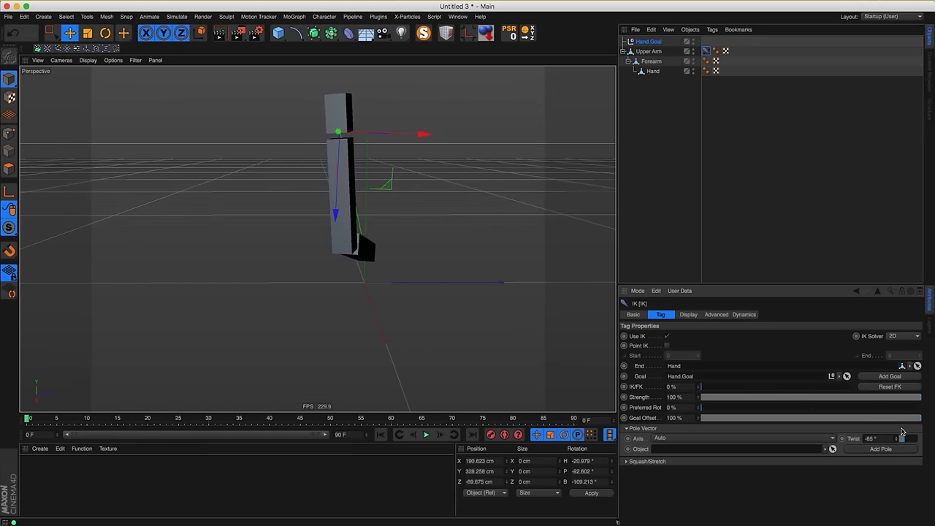
{"action": "left_click_drag", "start_coordinate": [433, 284], "coordinate": [311, 238]}
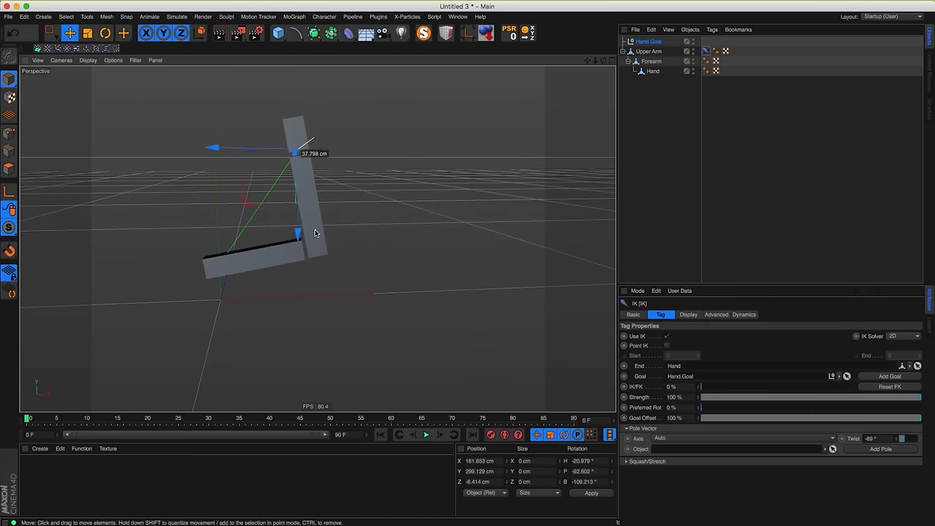
{"action": "left_click_drag", "start_coordinate": [577, 343], "coordinate": [353, 260], "text": "alt"}
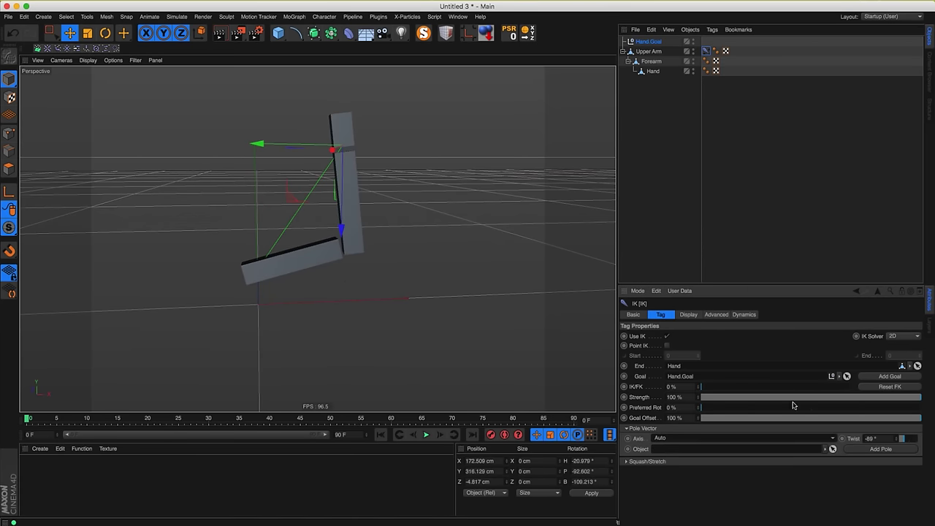
- Add a pole object to the Upper Arm's IK tag and move it around the arm to swing the elbow
{"action": "left_click", "coordinate": [866, 450]}
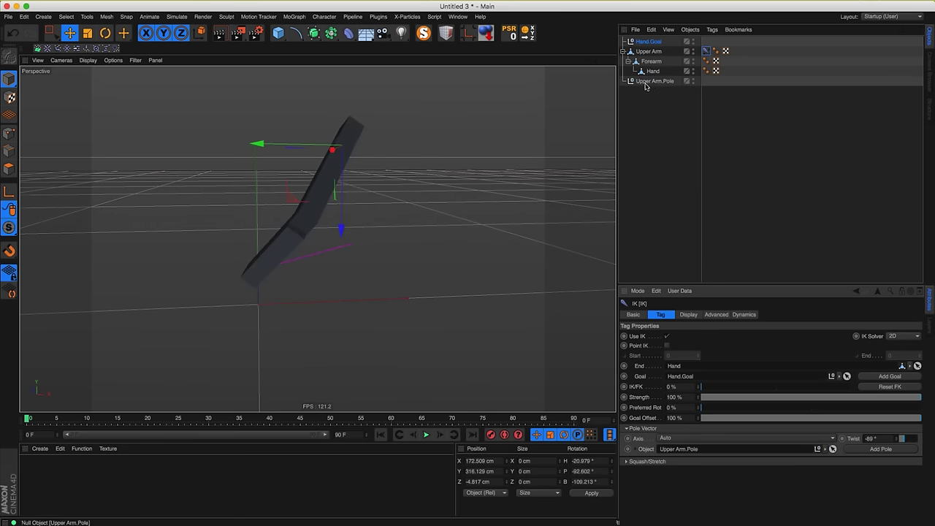
{"action": "left_click", "coordinate": [653, 82]}
{"action": "left_click_drag", "start_coordinate": [419, 270], "coordinate": [375, 333], "text": "alt"}
{"action": "left_click_drag", "start_coordinate": [374, 333], "coordinate": [237, 330], "text": "alt"}
{"action": "left_click_drag", "start_coordinate": [299, 310], "coordinate": [403, 232]}
{"action": "left_click_drag", "start_coordinate": [402, 252], "coordinate": [382, 261], "text": "alt"}
{"action": "left_click_drag", "start_coordinate": [399, 224], "coordinate": [285, 341]}
- Move Hand.Goal below the shoulder to about X 139, Y -29, Z -211 cm
{"action": "left_click", "coordinate": [649, 42]}
{"action": "left_click_drag", "start_coordinate": [362, 343], "coordinate": [416, 338]}
{"action": "left_click_drag", "start_coordinate": [416, 338], "coordinate": [346, 331]}
{"action": "left_click_drag", "start_coordinate": [345, 331], "coordinate": [377, 358]}
{"action": "left_click_drag", "start_coordinate": [377, 358], "coordinate": [325, 336], "text": "alt"}
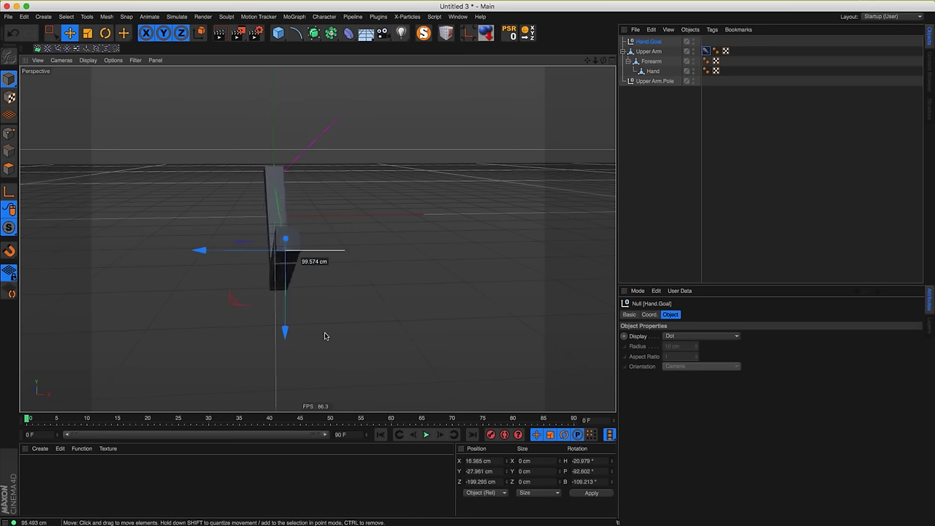
{"action": "left_click_drag", "start_coordinate": [393, 337], "coordinate": [460, 323]}
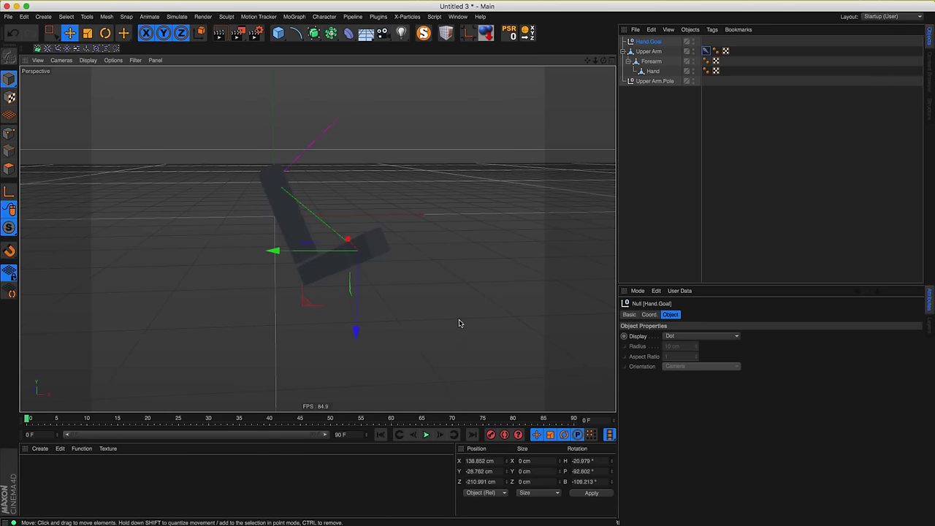
- Move Upper Arm.Pole out beside the arm to about X 177, Y 105, Z -178 cm
{"action": "left_click", "coordinate": [656, 80]}
{"action": "left_click_drag", "start_coordinate": [392, 156], "coordinate": [468, 248]}
{"action": "left_click_drag", "start_coordinate": [464, 256], "coordinate": [237, 240], "text": "alt"}
{"action": "left_click_drag", "start_coordinate": [317, 238], "coordinate": [379, 253], "text": "alt"}
{"action": "left_click_drag", "start_coordinate": [396, 254], "coordinate": [382, 259]}
{"action": "left_click_drag", "start_coordinate": [382, 259], "coordinate": [423, 253], "text": "alt"}
{"action": "left_click_drag", "start_coordinate": [422, 252], "coordinate": [421, 251]}
- Reposition Hand.Goal around the arm so the elbow folds and extends in line with the pole
{"action": "left_click", "coordinate": [644, 44]}
{"action": "left_click_drag", "start_coordinate": [314, 242], "coordinate": [375, 202]}
{"action": "left_click", "coordinate": [662, 81]}
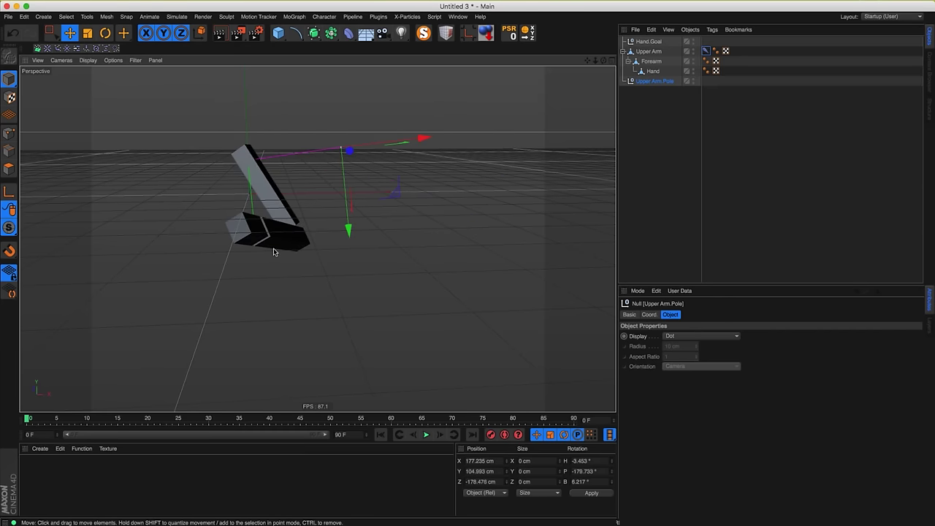
{"action": "middle_click_drag", "start_coordinate": [303, 241], "coordinate": [355, 275], "text": "alt"}
{"action": "left_click_drag", "start_coordinate": [322, 274], "coordinate": [520, 194], "text": "alt"}
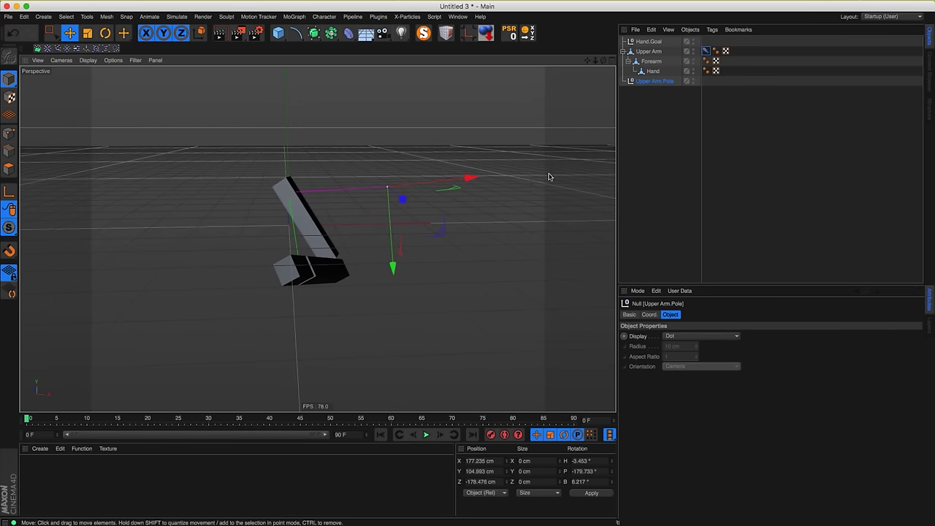
{"action": "left_click", "coordinate": [648, 42]}
{"action": "left_click_drag", "start_coordinate": [462, 168], "coordinate": [479, 201]}
- Raise Upper Arm.Pole above the elbow to about X 165, Y 128, Z -183 cm
{"action": "left_click", "coordinate": [662, 80]}
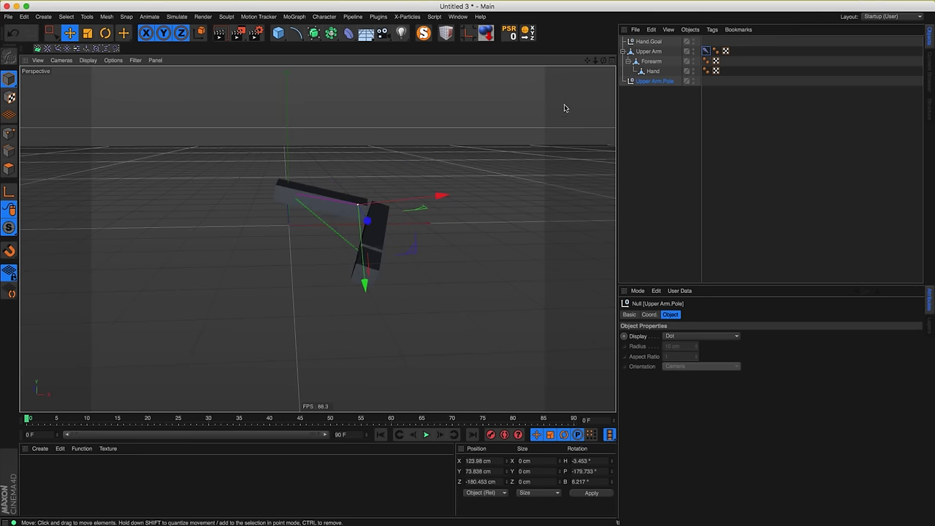
{"action": "left_click", "coordinate": [458, 16]}
{"action": "left_click", "coordinate": [727, 168]}
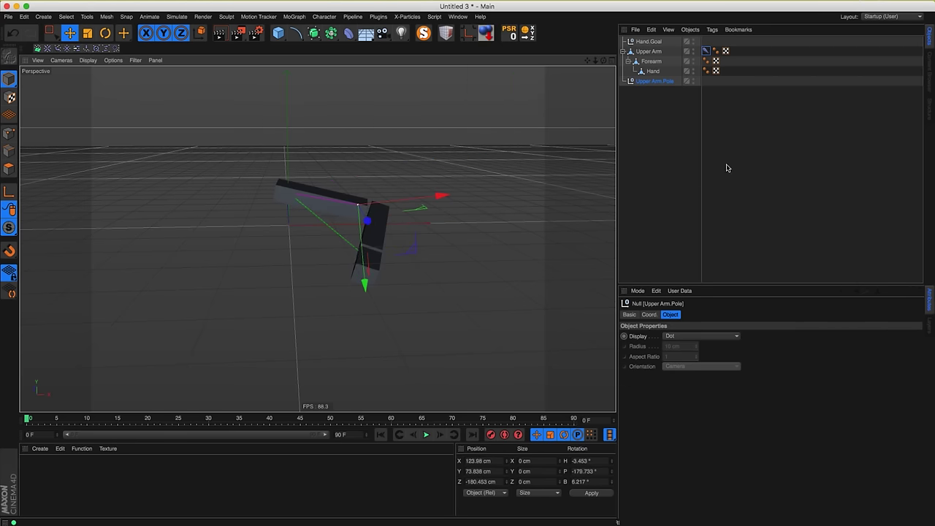
{"action": "left_click_drag", "start_coordinate": [479, 245], "coordinate": [339, 293]}
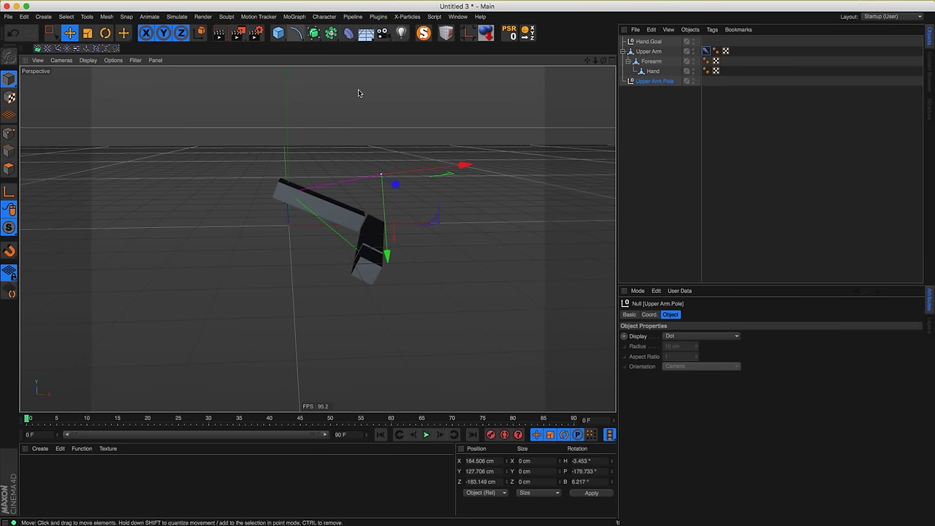
- Select all five objects of the arm rig and switch to the hamburger.c4d document
{"action": "left_click", "coordinate": [648, 99]}
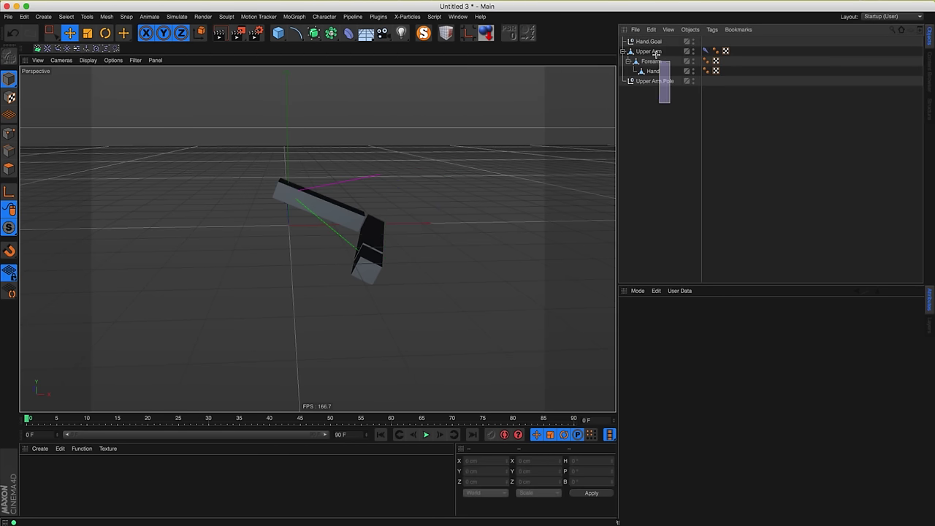
{"action": "left_click_drag", "start_coordinate": [656, 54], "coordinate": [652, 40]}
{"action": "left_click", "coordinate": [459, 17]}
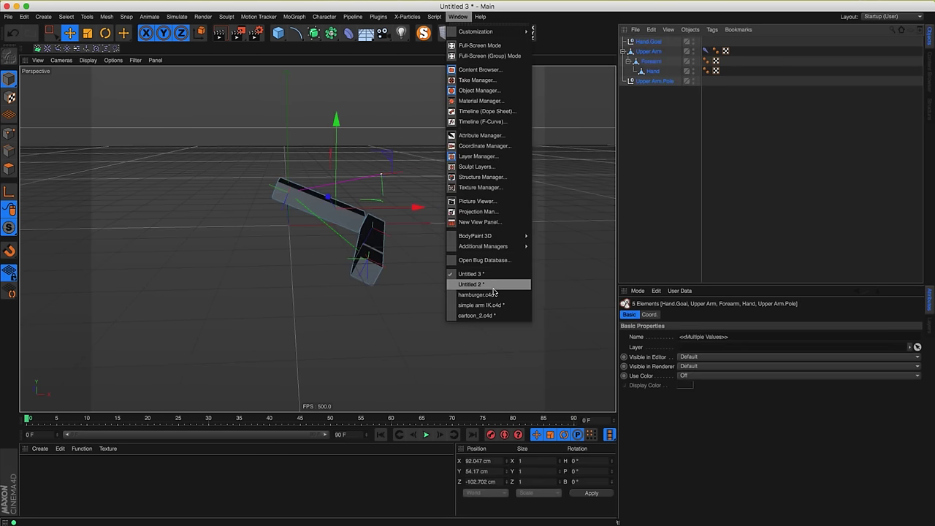
{"action": "left_click", "coordinate": [491, 295]}
- Examine the hamburger character's arms and legs from several angles and look inside the L Arm Group
{"action": "left_click", "coordinate": [416, 251]}
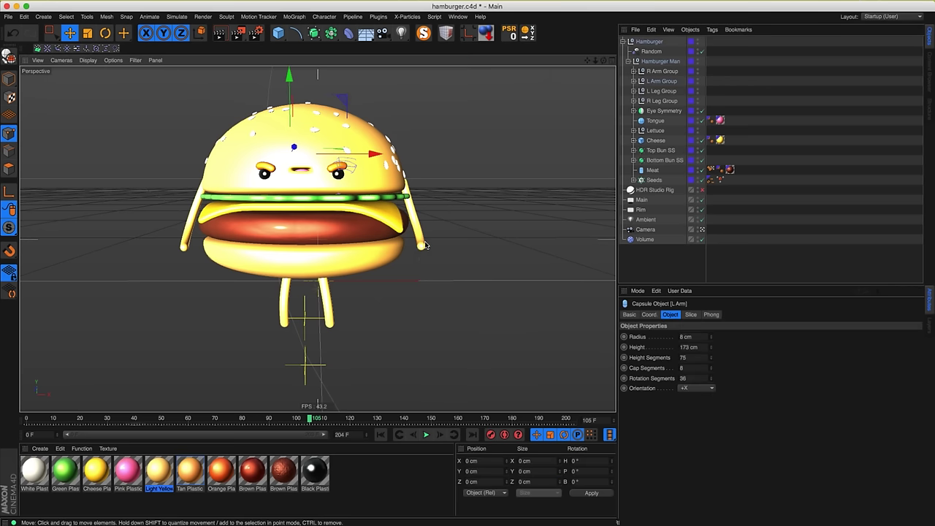
{"action": "left_click_drag", "start_coordinate": [402, 230], "coordinate": [476, 217], "text": "alt"}
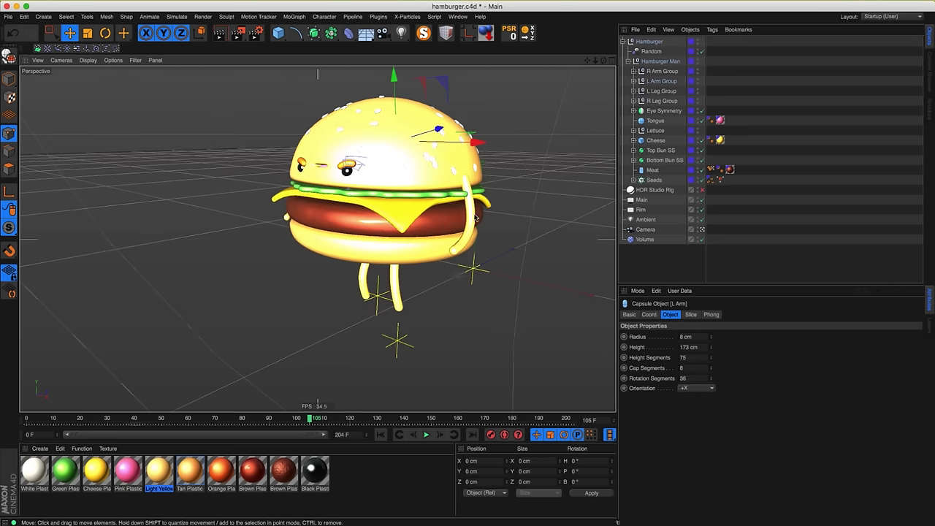
{"action": "left_click_drag", "start_coordinate": [431, 255], "coordinate": [467, 246], "text": "alt"}
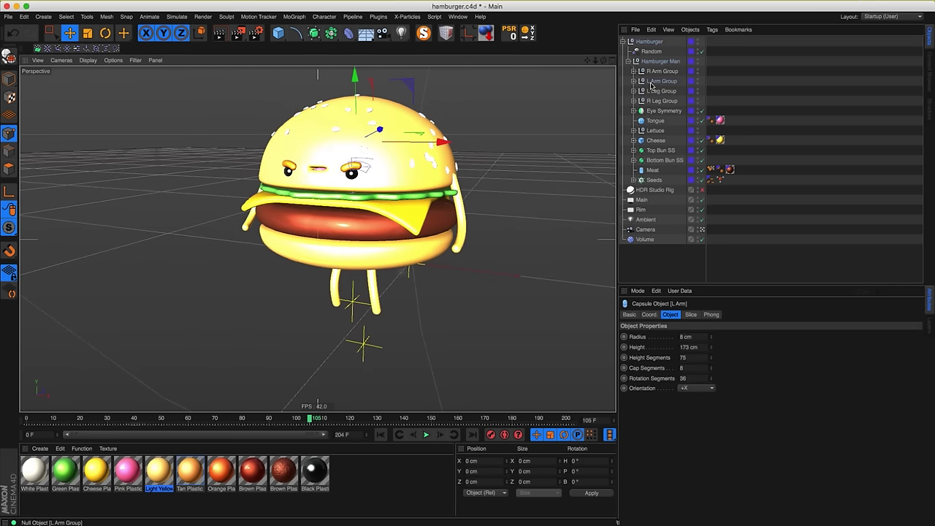
{"action": "left_click", "coordinate": [634, 81]}
{"action": "left_click", "coordinate": [634, 81]}
{"action": "left_click_drag", "start_coordinate": [428, 254], "coordinate": [406, 223], "text": "alt"}
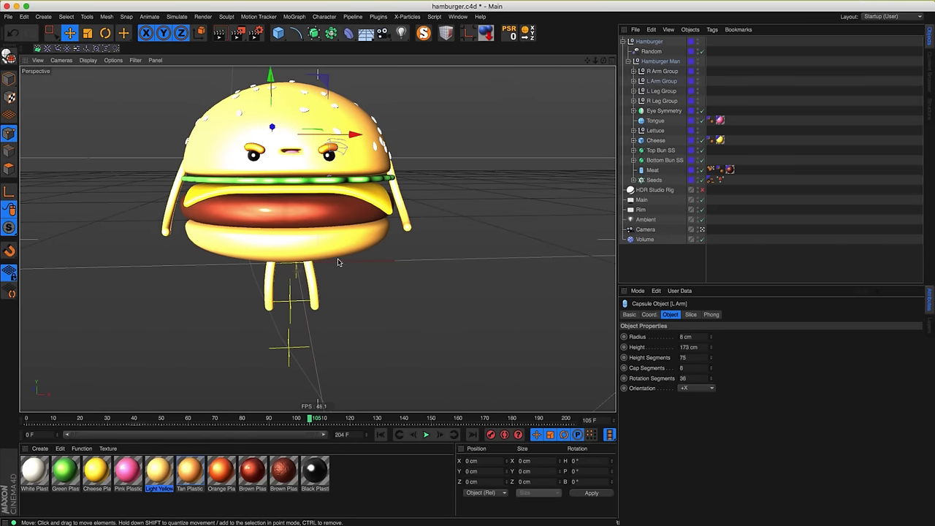
{"action": "left_click_drag", "start_coordinate": [330, 231], "coordinate": [309, 202], "text": "alt"}
- Delete the R Arm, L Arm, L Leg and R Leg groups from Hamburger Man in Model mode
{"action": "left_click", "coordinate": [9, 76]}
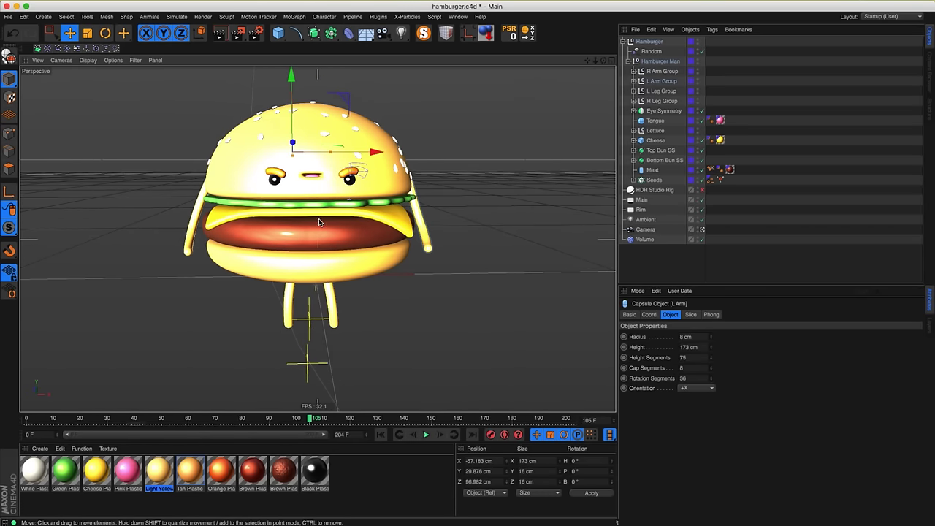
{"action": "left_click", "coordinate": [664, 72]}
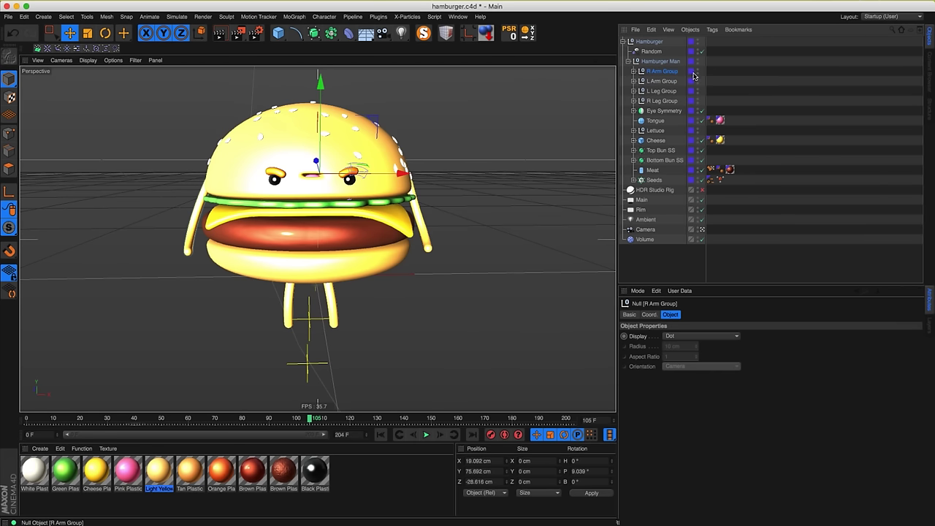
{"action": "left_click_drag", "start_coordinate": [715, 74], "coordinate": [658, 103]}
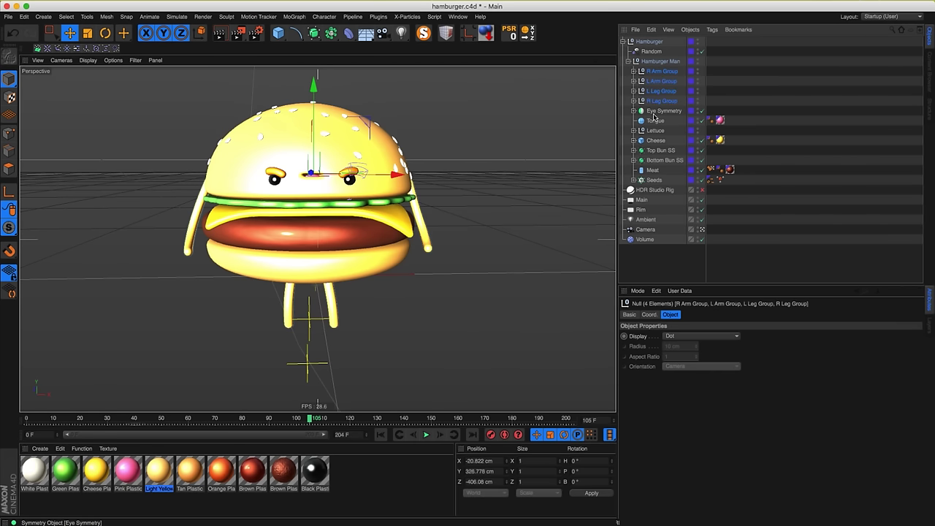
{"action": "key", "text": "Delete"}
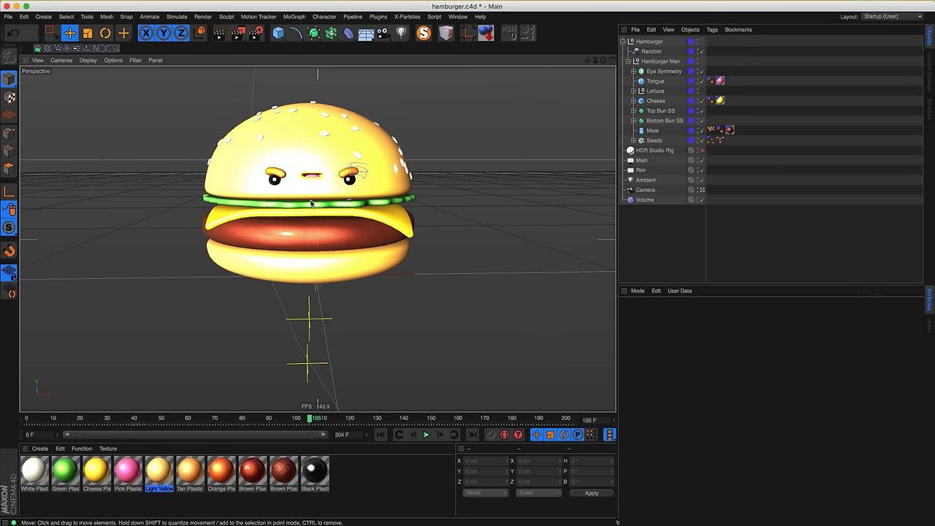
- Show the limbless burger in the four-view layout and centre it in the Front view
{"action": "left_click_drag", "start_coordinate": [320, 178], "coordinate": [309, 218], "text": "alt"}
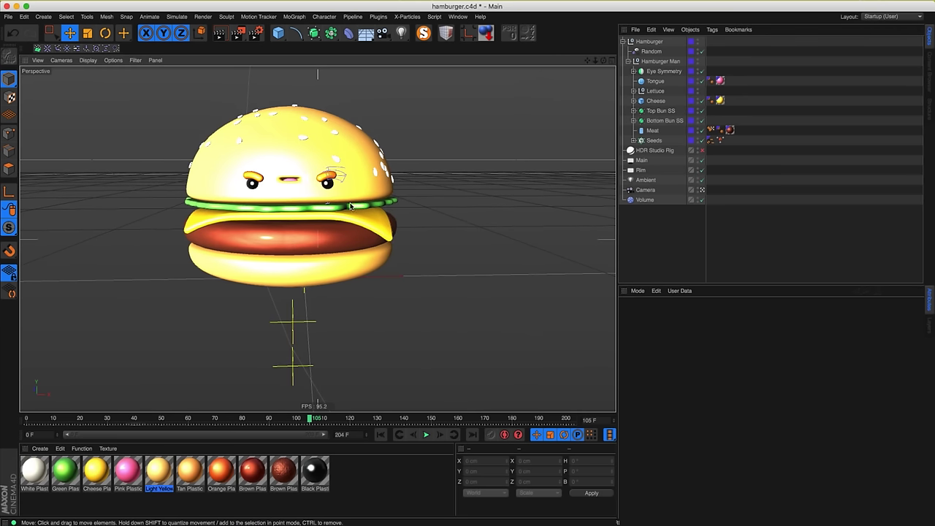
{"action": "left_click_drag", "start_coordinate": [327, 223], "coordinate": [330, 221], "text": "alt"}
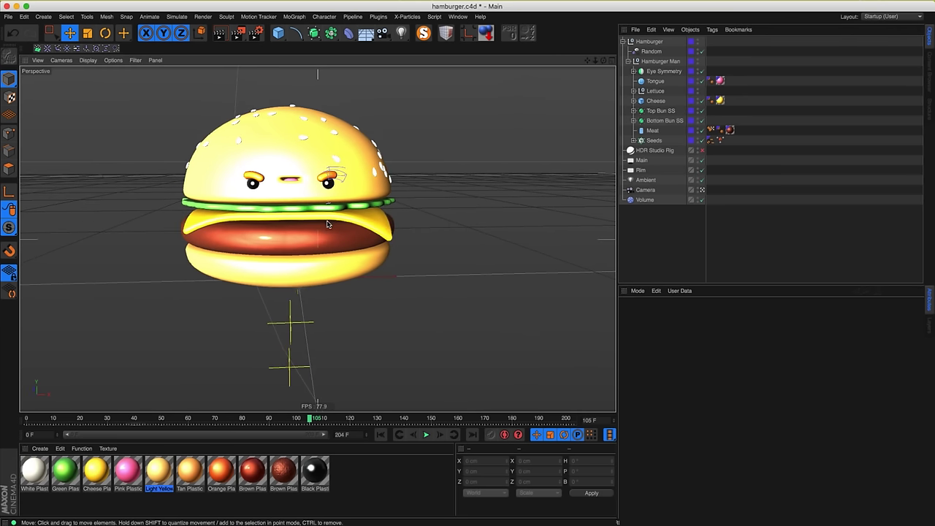
{"action": "left_click", "coordinate": [612, 64]}
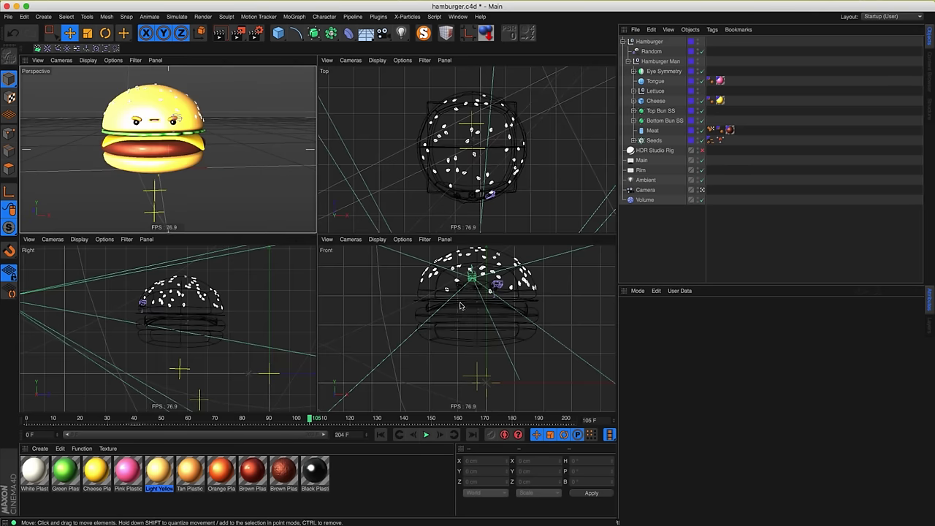
{"action": "middle_click_drag", "start_coordinate": [472, 296], "coordinate": [458, 323], "text": "alt"}
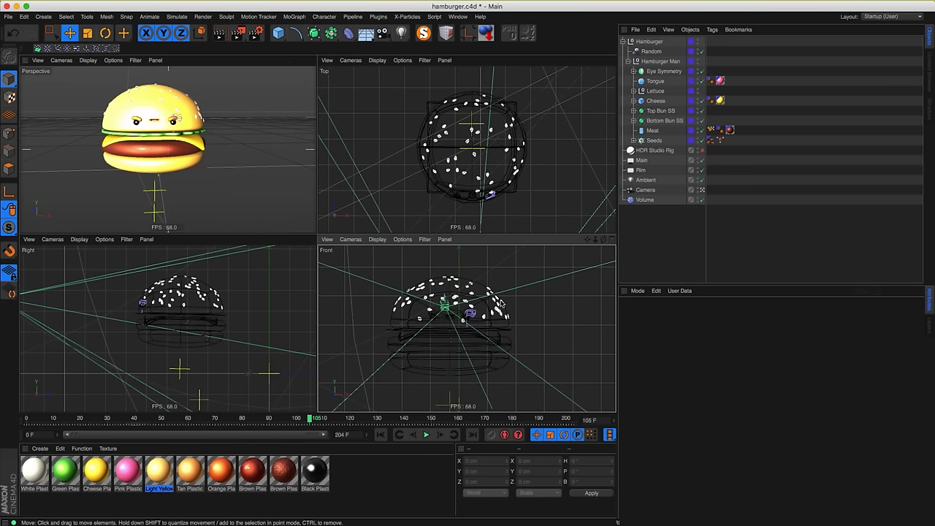
- Switch to the Untitled 3 document and move Hand.Goal to about X 121, Y 65, Z -183 cm
{"action": "left_click", "coordinate": [459, 17]}
{"action": "left_click", "coordinate": [500, 278]}
{"action": "left_click_drag", "start_coordinate": [421, 228], "coordinate": [399, 254], "text": "alt"}
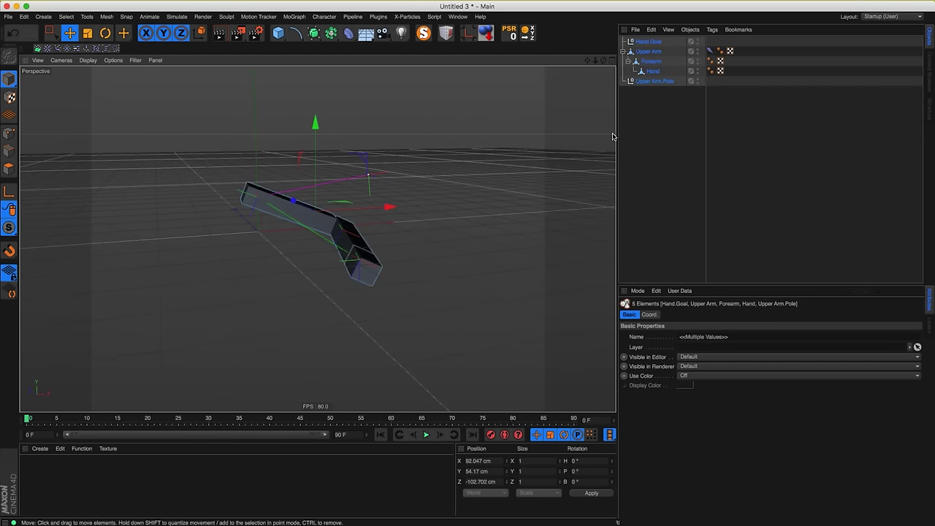
{"action": "left_click", "coordinate": [643, 72]}
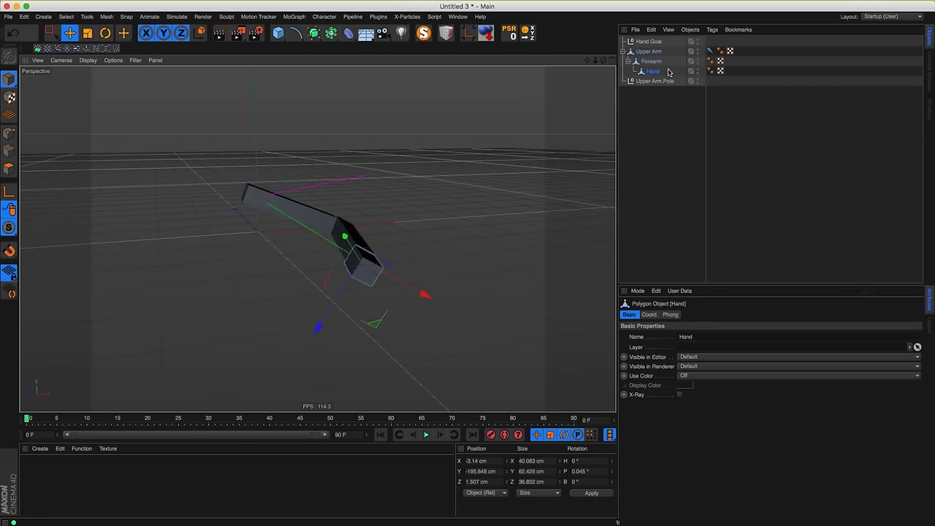
{"action": "left_click", "coordinate": [648, 41]}
{"action": "left_click_drag", "start_coordinate": [376, 323], "coordinate": [272, 273]}
{"action": "left_click_drag", "start_coordinate": [321, 259], "coordinate": [249, 278], "text": "alt"}
{"action": "left_click_drag", "start_coordinate": [422, 235], "coordinate": [375, 254], "text": "alt"}
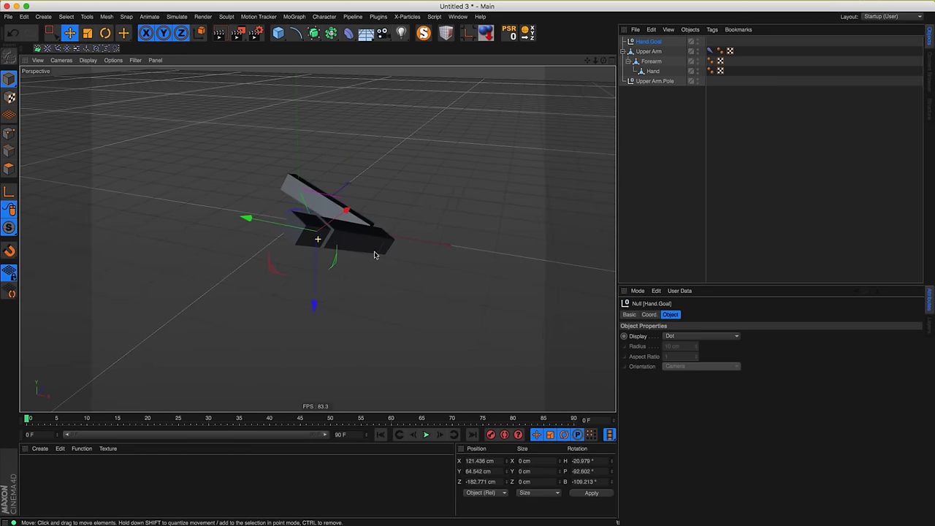
{"action": "left_click_drag", "start_coordinate": [423, 217], "coordinate": [371, 226], "text": "alt"}
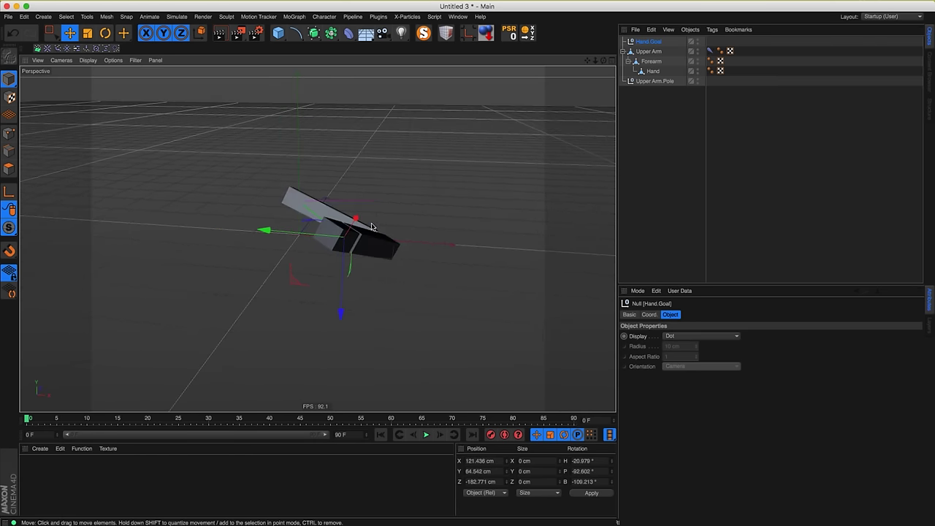
- Return to hamburger.c4d and frame the whole burger in the Front view of the four-view layout
{"action": "left_click", "coordinate": [458, 16]}
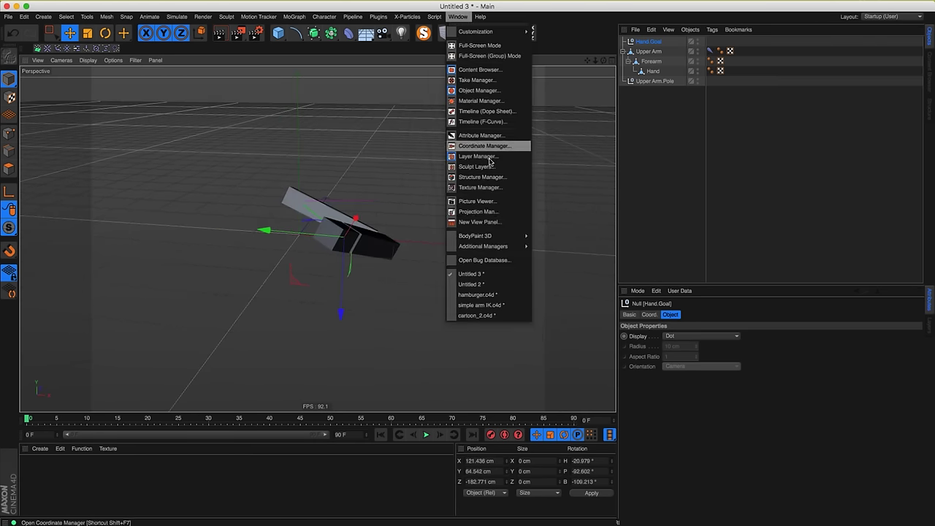
{"action": "left_click", "coordinate": [503, 294]}
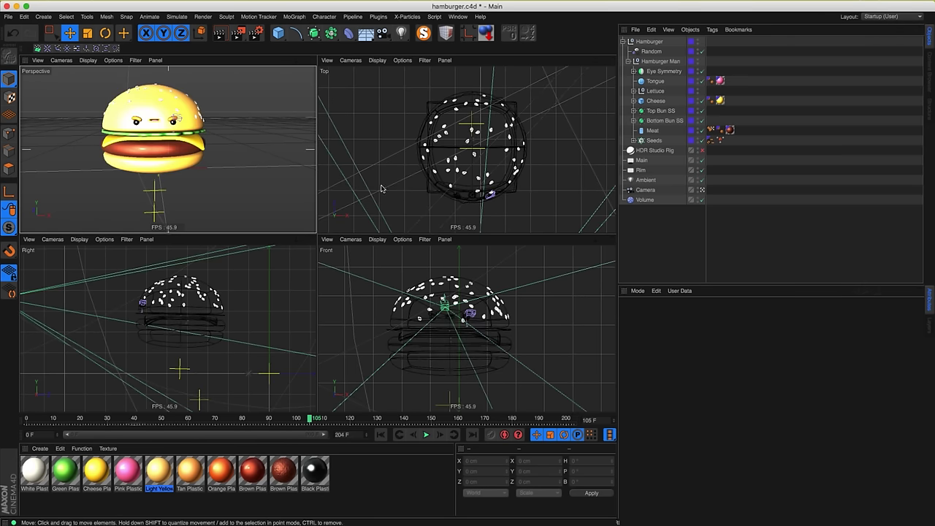
{"action": "middle_click", "coordinate": [594, 282]}
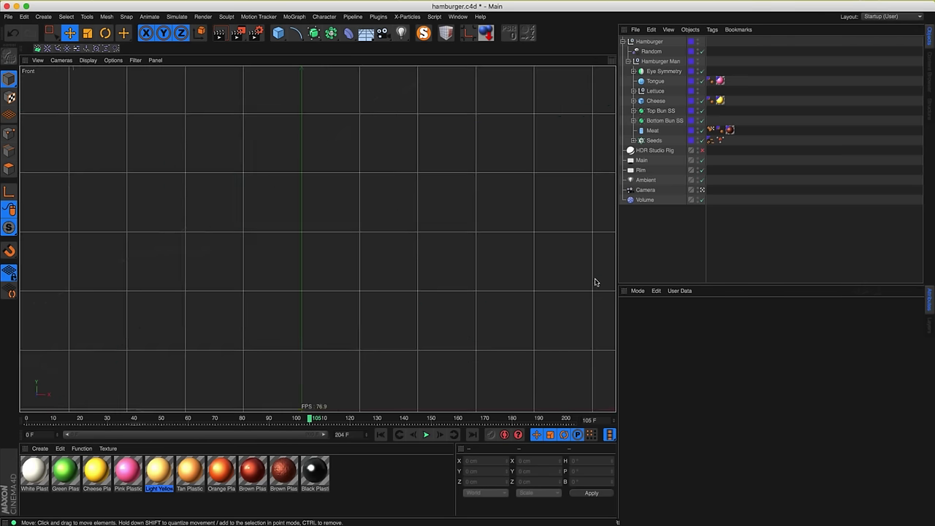
{"action": "middle_click_drag", "start_coordinate": [401, 318], "coordinate": [446, 308], "text": "alt"}
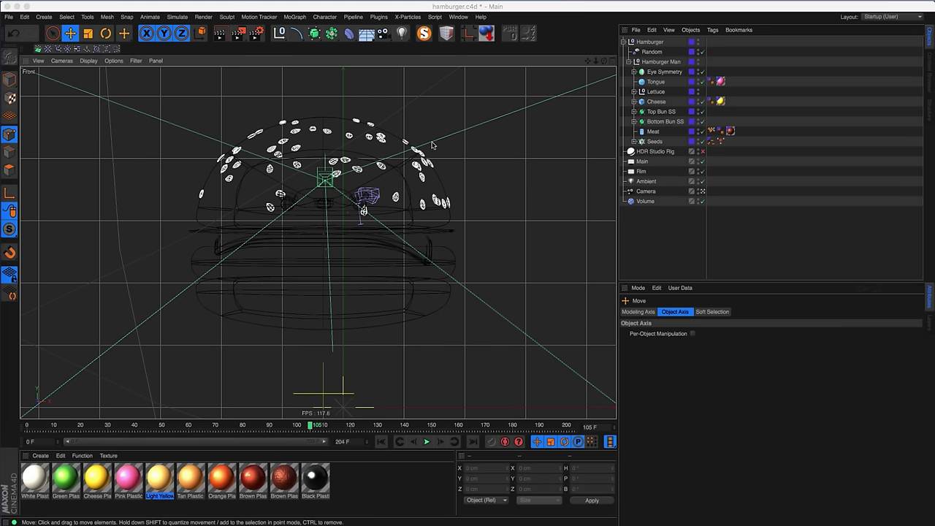
{"action": "middle_click", "coordinate": [609, 70]}
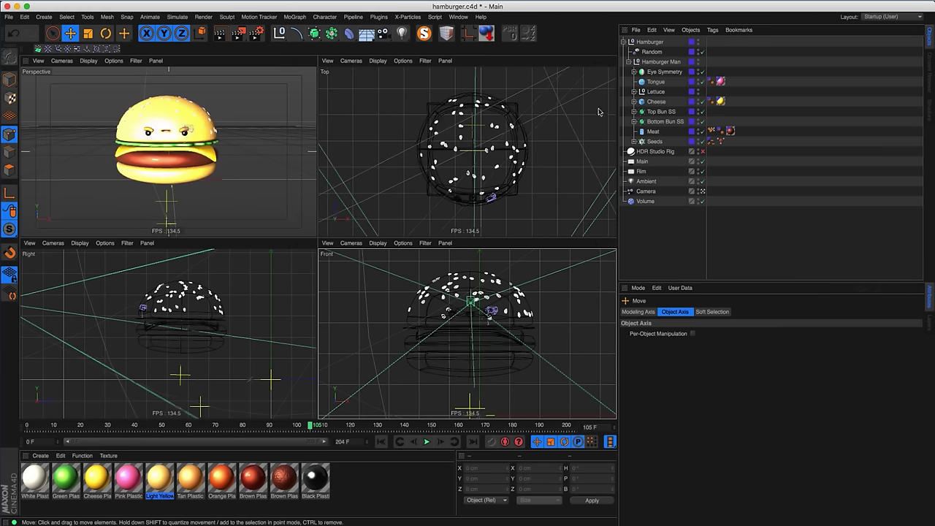
- Draw a slightly bent three-point Pen spline about 262 cm long beside the burger in the Top view
{"action": "middle_click", "coordinate": [609, 68]}
{"action": "middle_click_drag", "start_coordinate": [468, 239], "coordinate": [376, 240], "text": "alt"}
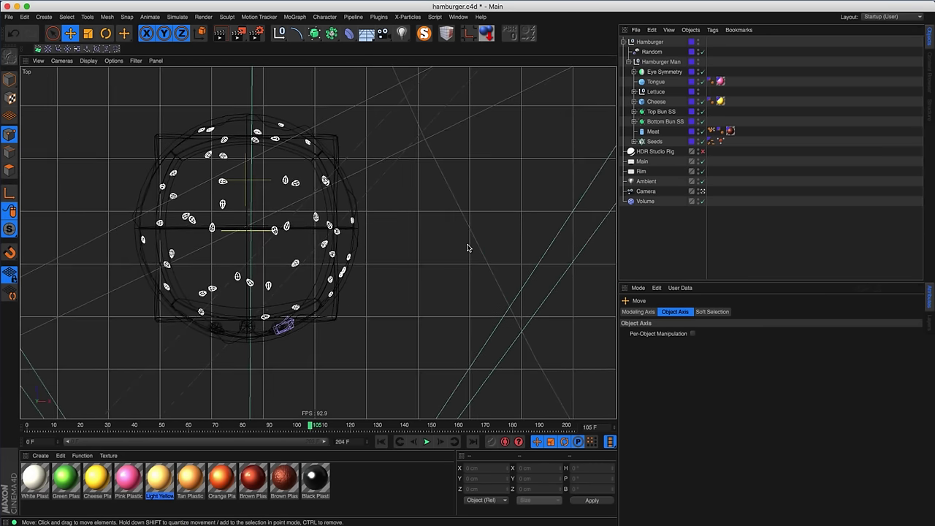
{"action": "left_click", "coordinate": [75, 19]}
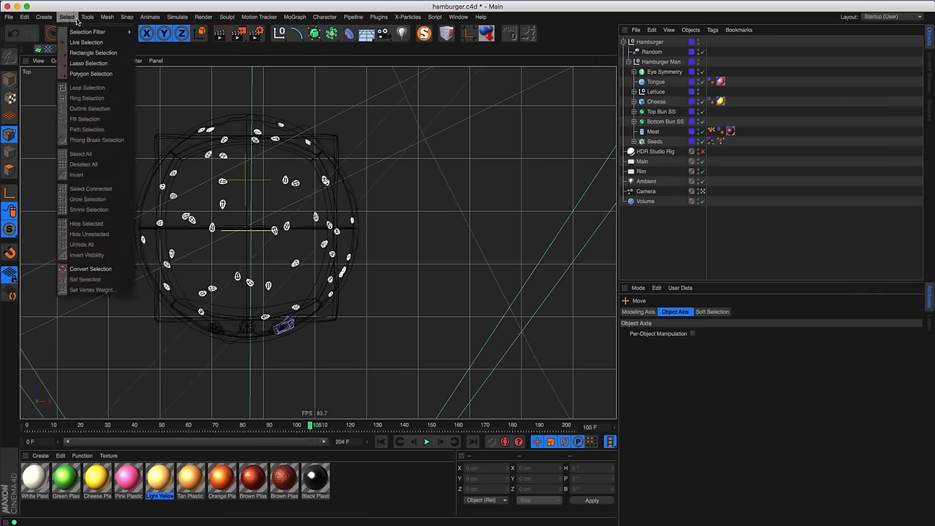
{"action": "mouse_move", "coordinate": [64, 42]}
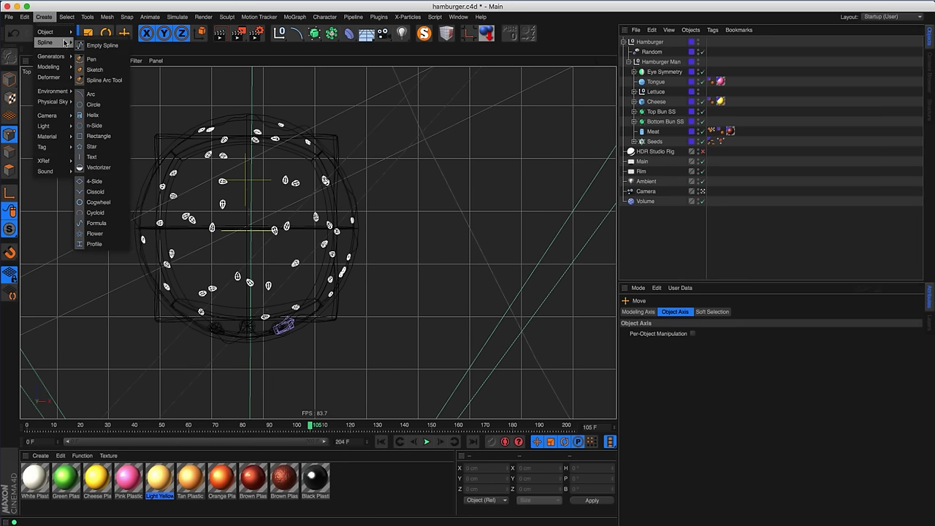
{"action": "left_click", "coordinate": [99, 61]}
{"action": "middle_click_drag", "start_coordinate": [409, 223], "coordinate": [328, 230]}
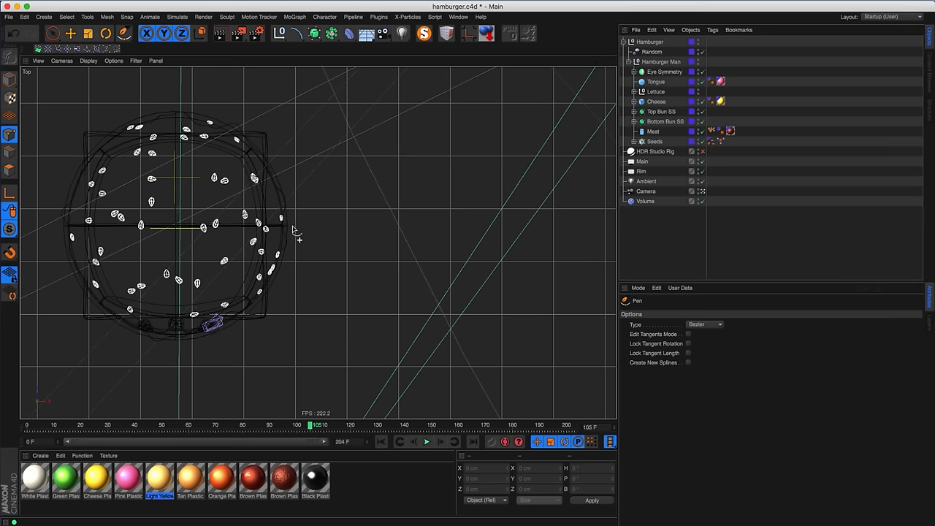
{"action": "left_click", "coordinate": [293, 229]}
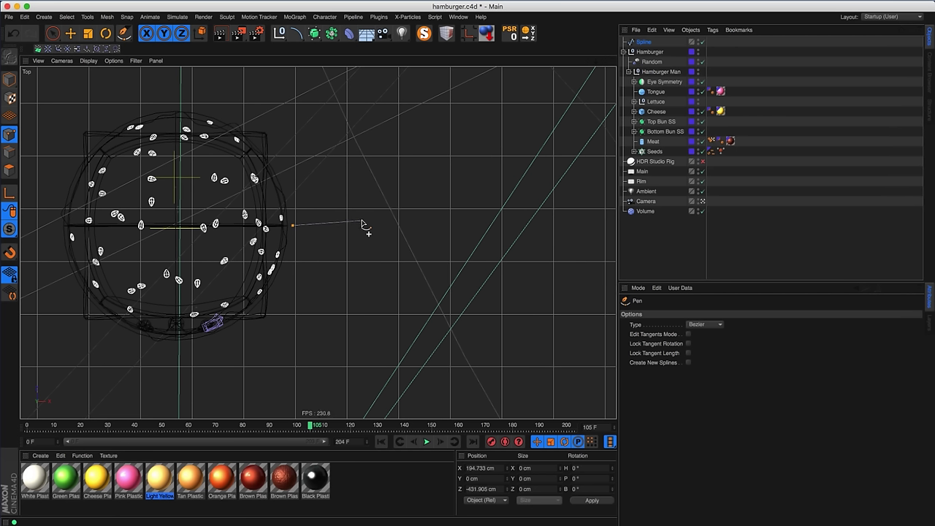
{"action": "left_click", "coordinate": [361, 222]}
{"action": "left_click", "coordinate": [428, 226]}
{"action": "key", "text": "Escape"}
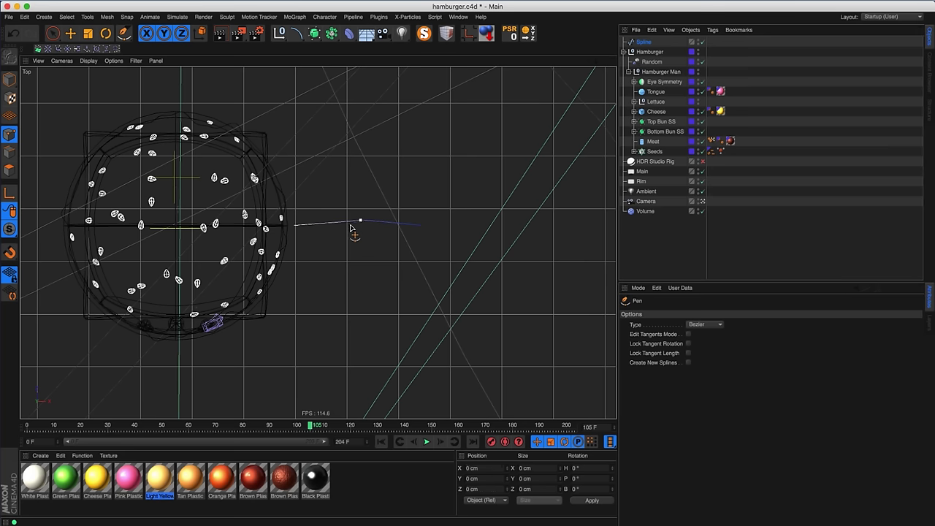
{"action": "left_click", "coordinate": [70, 33]}
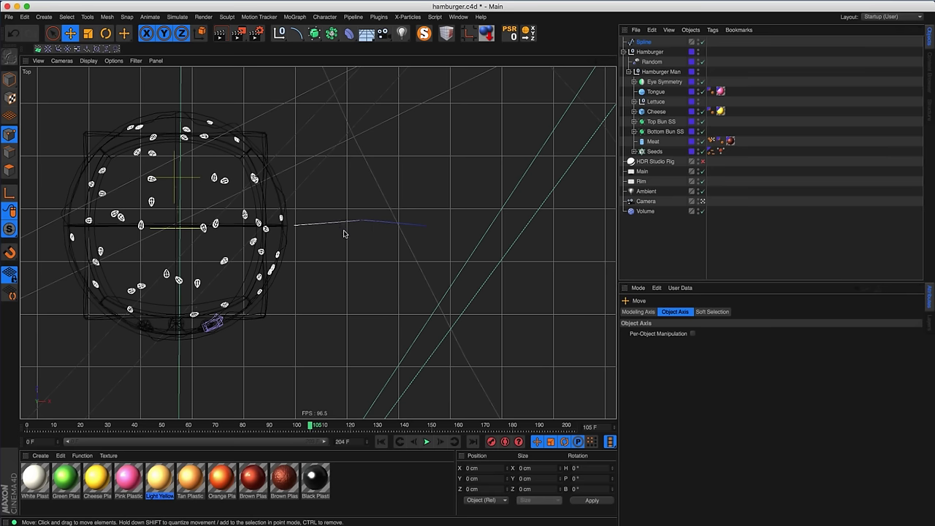
- Collapse the Hamburger group and rename the new spline as L Arm Spline
{"action": "left_click", "coordinate": [624, 52]}
{"action": "left_click", "coordinate": [645, 42]}
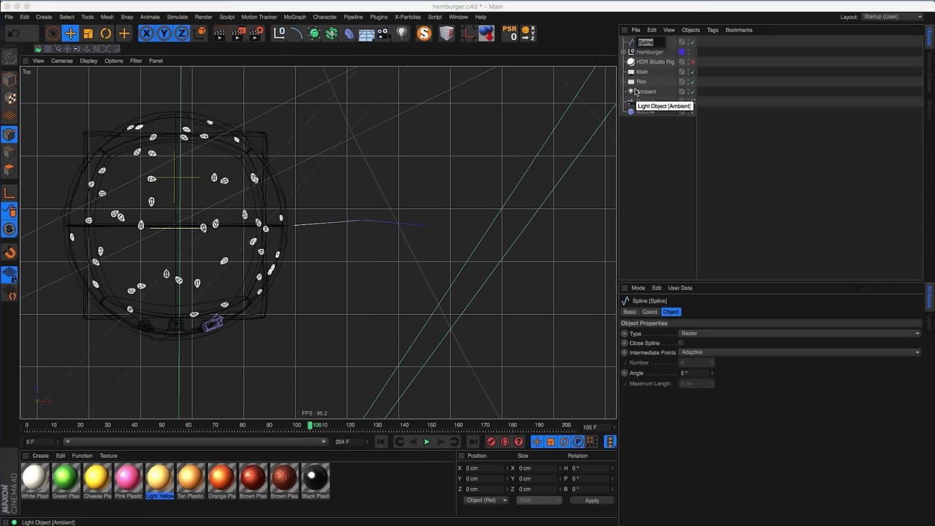
{"action": "type", "text": "L"}
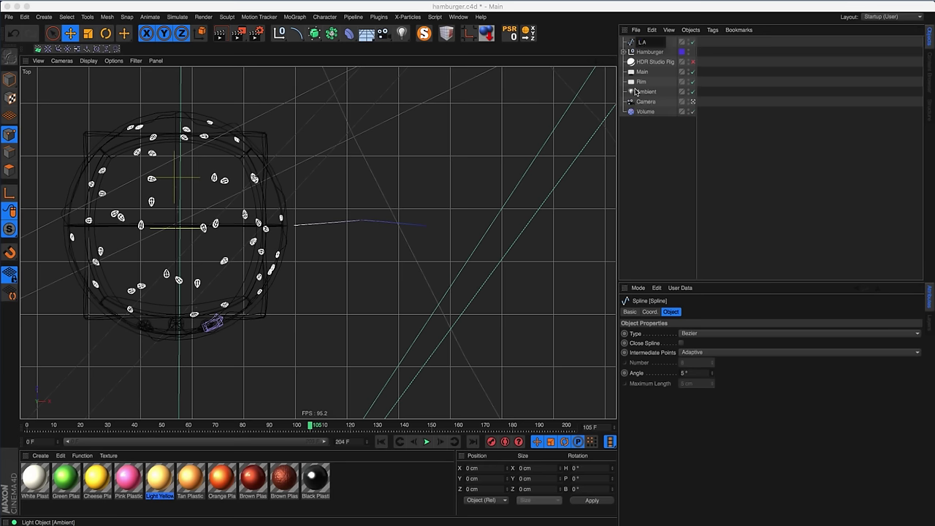
{"action": "type", "text": " Arm Spline"}
{"action": "key", "text": "Return"}
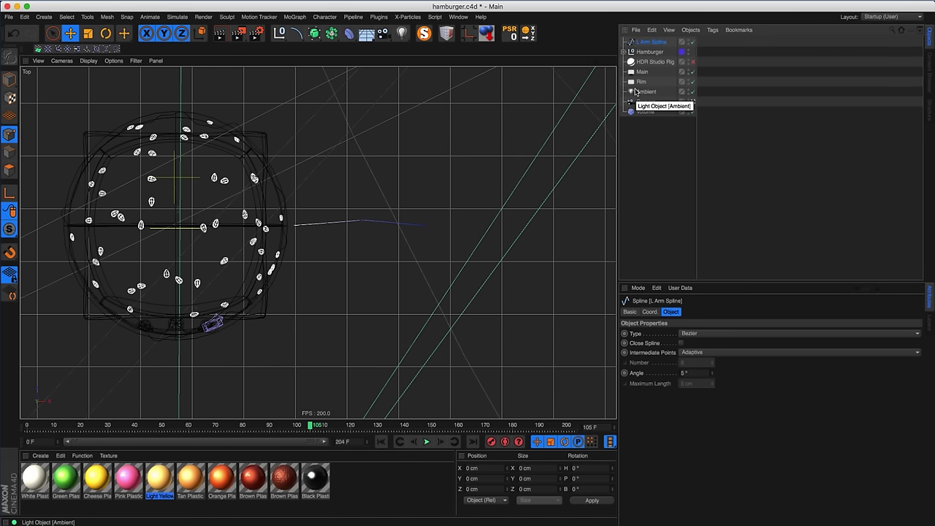
- Add an IK character tag to L Arm Spline
{"action": "right_click", "coordinate": [649, 47]}
{"action": "mouse_move", "coordinate": [666, 61]}
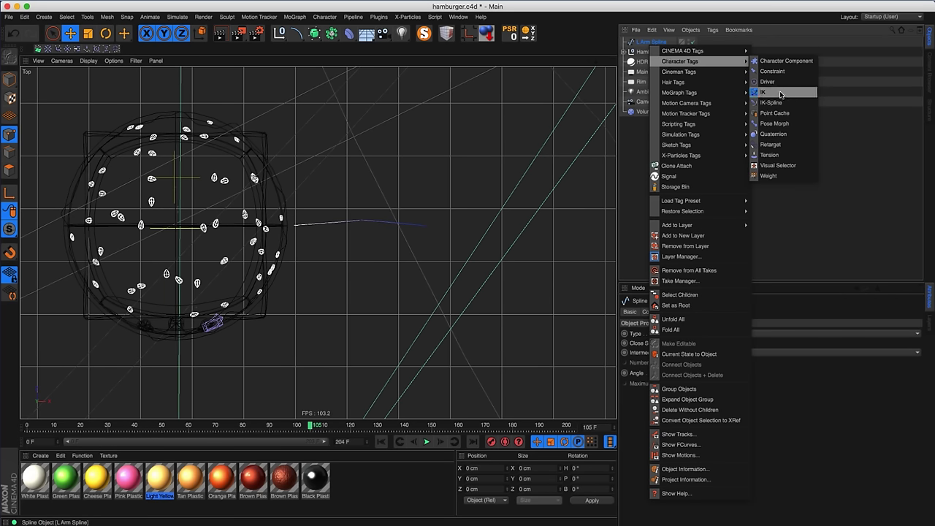
{"action": "left_click", "coordinate": [763, 93]}
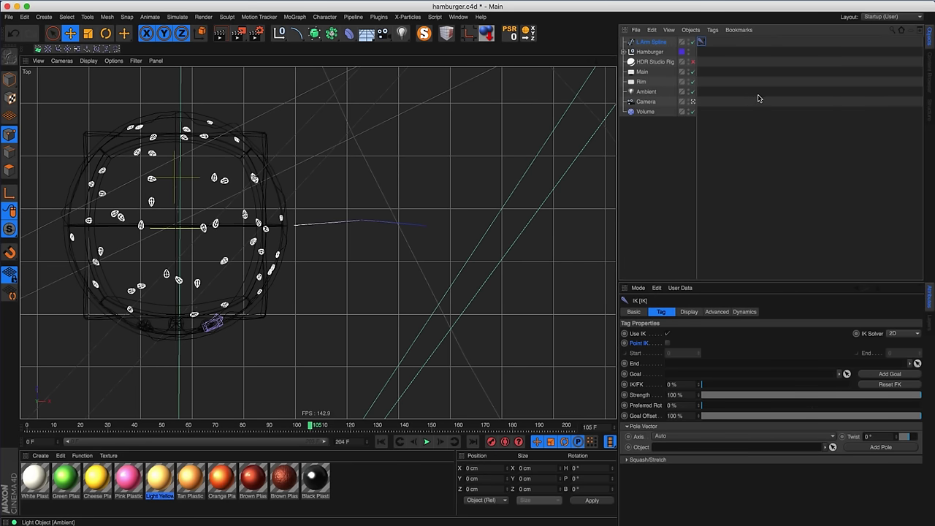
- Centre the axis of L Arm Spline on its points in Model mode with the Center Axis to command
{"action": "middle_click", "coordinate": [582, 120]}
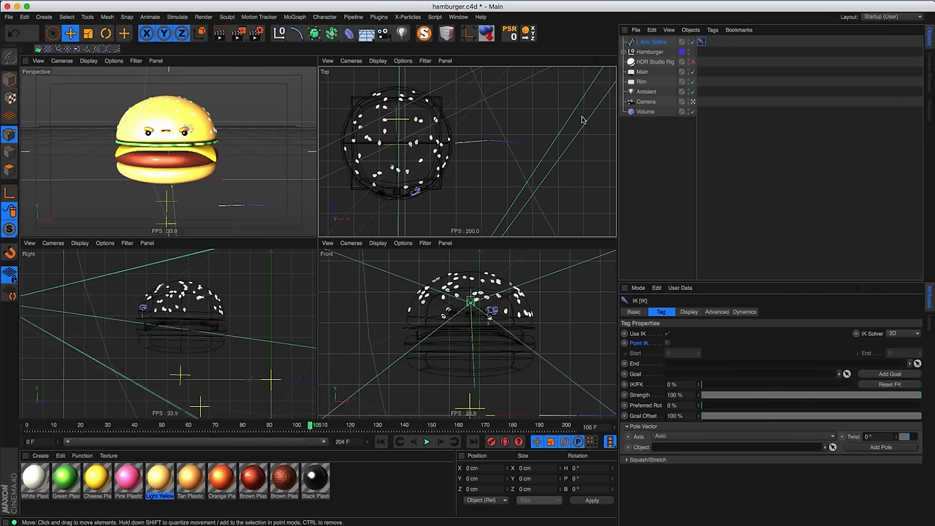
{"action": "left_click_drag", "start_coordinate": [199, 201], "coordinate": [215, 179], "text": "alt"}
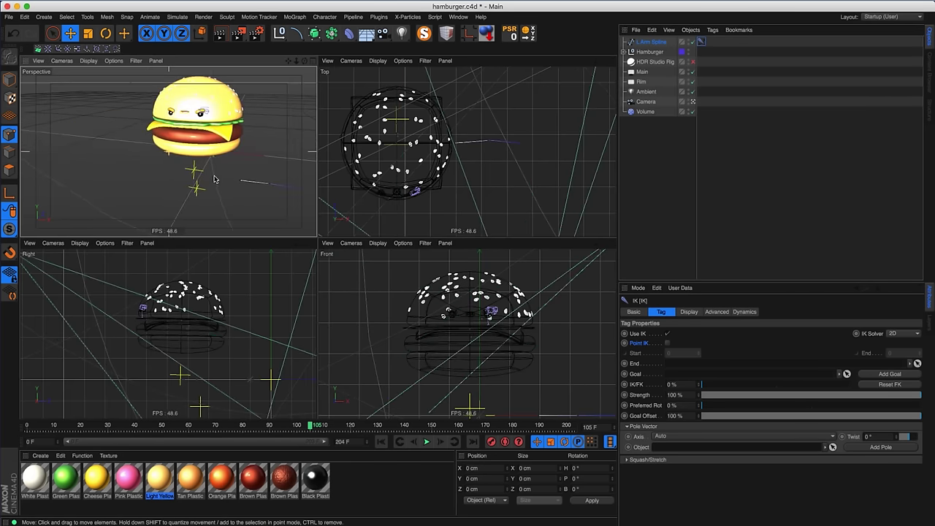
{"action": "middle_click_drag", "start_coordinate": [214, 179], "coordinate": [202, 199], "text": "alt"}
{"action": "left_click", "coordinate": [649, 42]}
{"action": "left_click", "coordinate": [10, 78]}
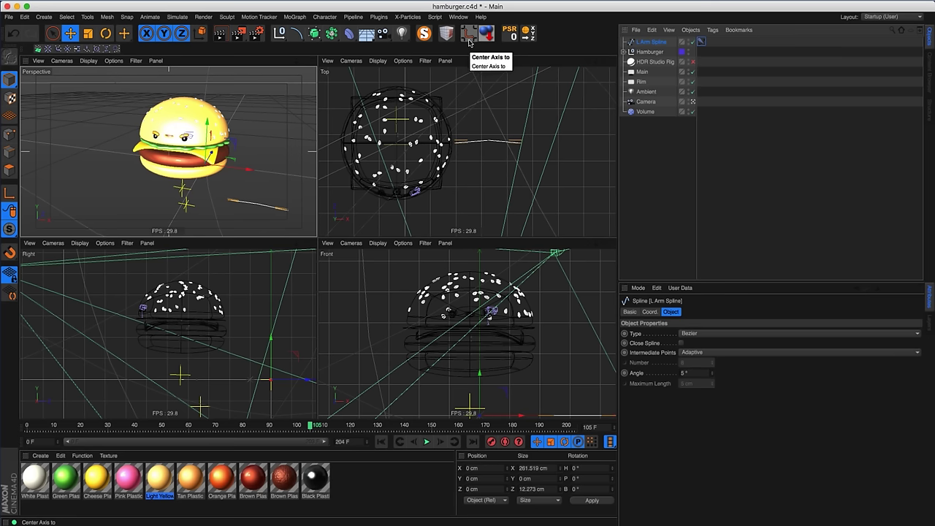
{"action": "key", "text": "shift+c"}
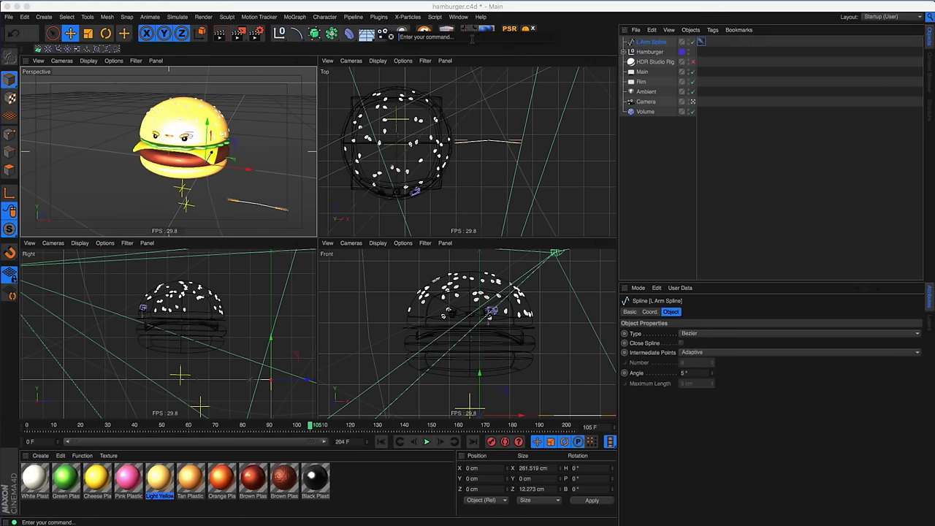
{"action": "type", "text": "center"}
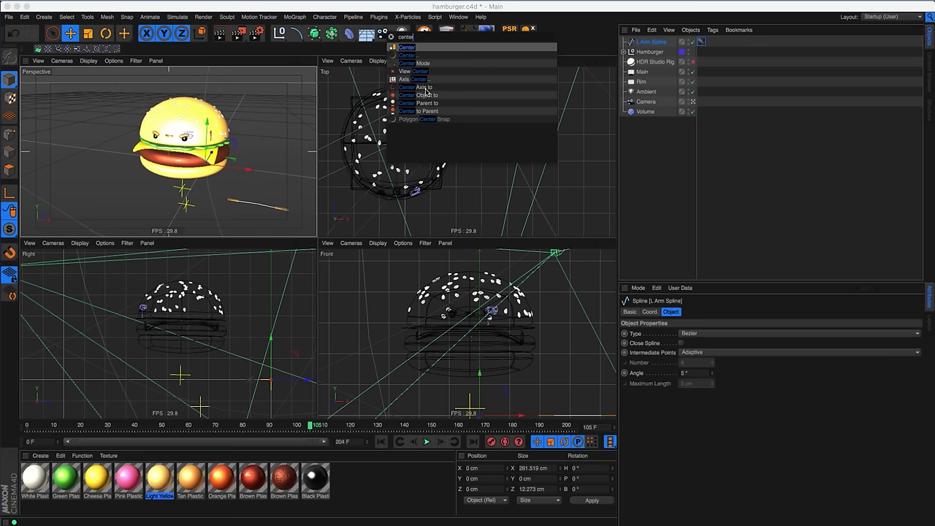
{"action": "left_click", "coordinate": [418, 87]}
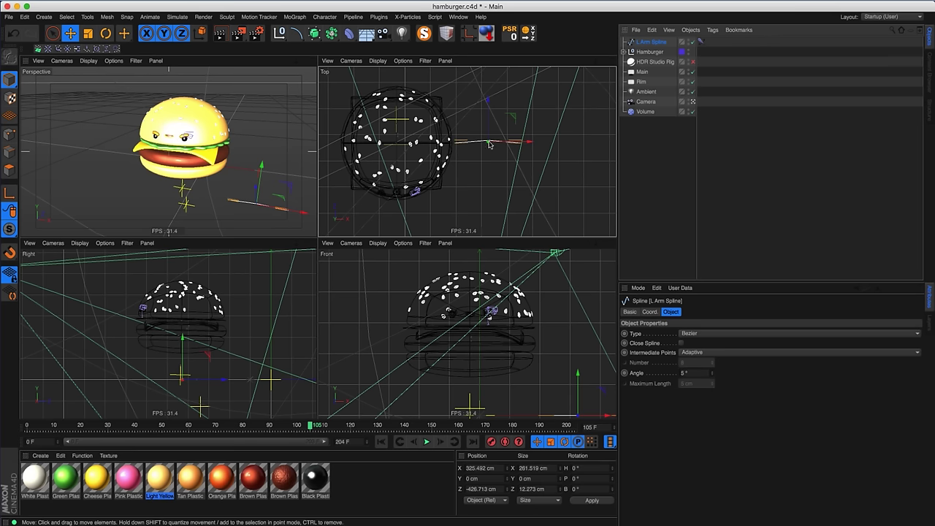
- Move L Arm Spline up to the burger's side, at about X 308, Y 316, Z -450 cm
{"action": "middle_click_drag", "start_coordinate": [589, 391], "coordinate": [534, 359], "text": "alt"}
{"action": "left_click_drag", "start_coordinate": [544, 345], "coordinate": [530, 257]}
{"action": "left_click_drag", "start_coordinate": [241, 107], "coordinate": [225, 156], "text": "alt"}
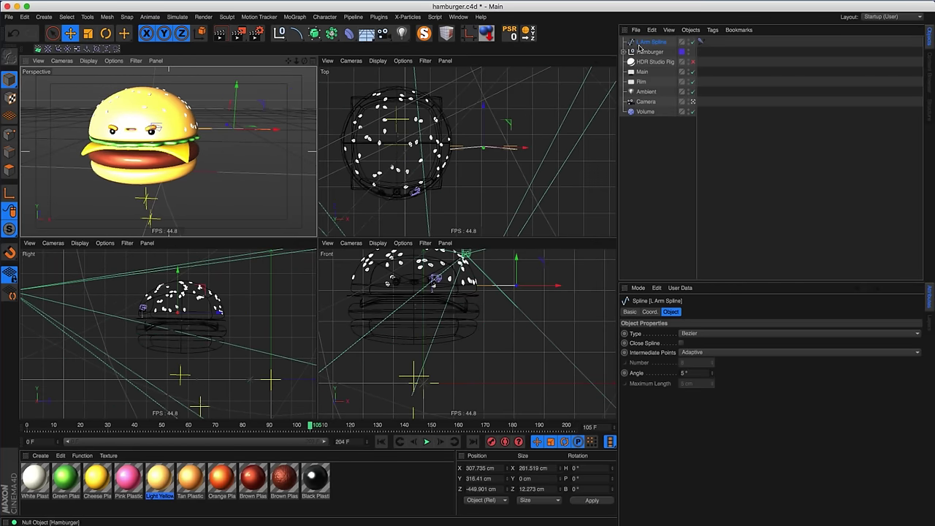
- Enable Point IK on the spline's IK tag and set its End point to 2
{"action": "left_click", "coordinate": [310, 60]}
{"action": "left_click_drag", "start_coordinate": [395, 223], "coordinate": [344, 245], "text": "alt"}
{"action": "middle_click_drag", "start_coordinate": [426, 207], "coordinate": [384, 196], "text": "alt"}
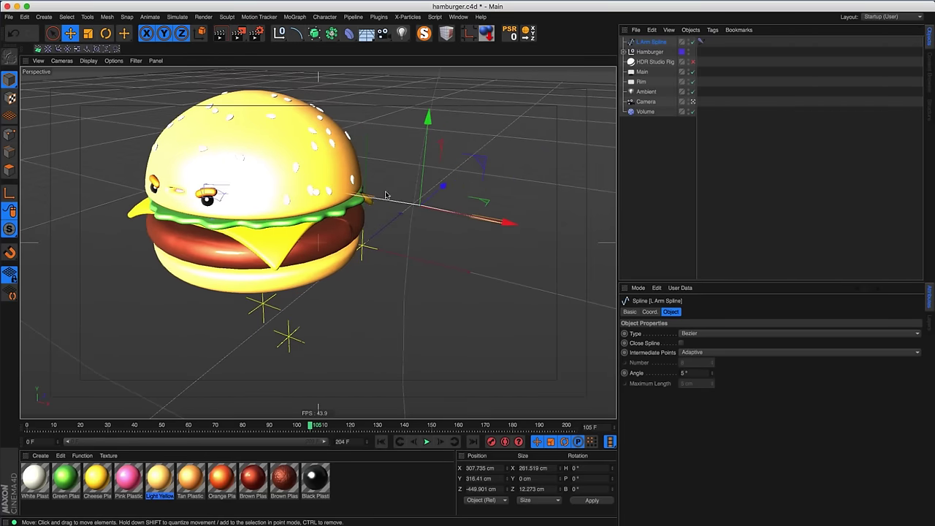
{"action": "left_click", "coordinate": [9, 135]}
{"action": "left_click", "coordinate": [700, 42]}
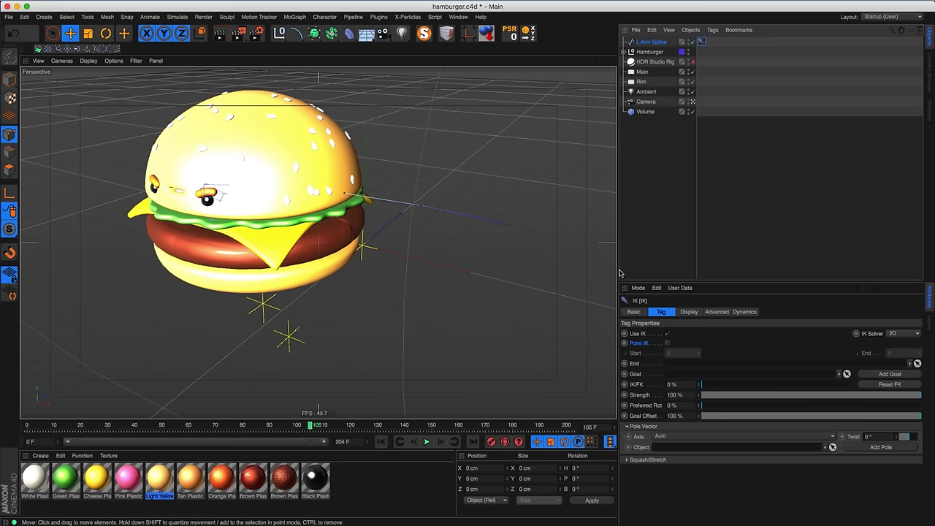
{"action": "left_click", "coordinate": [667, 343]}
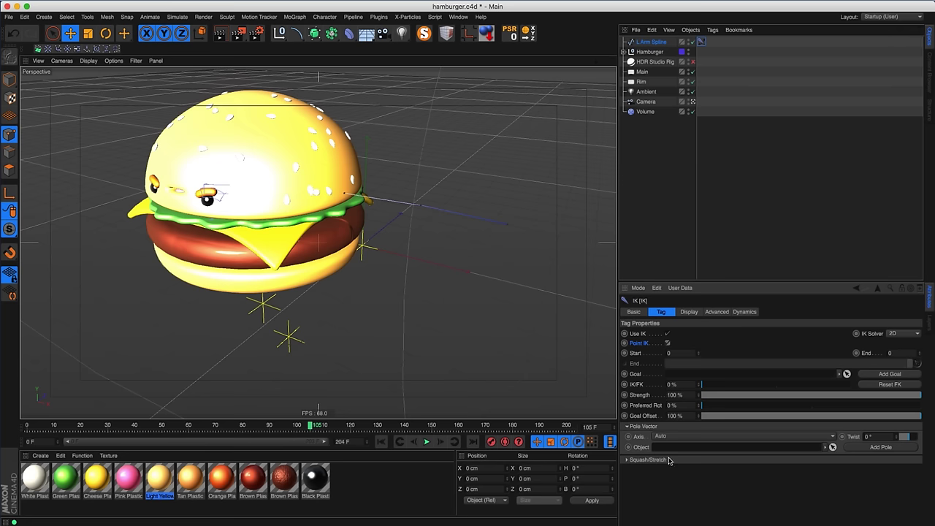
{"action": "left_click_drag", "start_coordinate": [685, 282], "coordinate": [707, 265]}
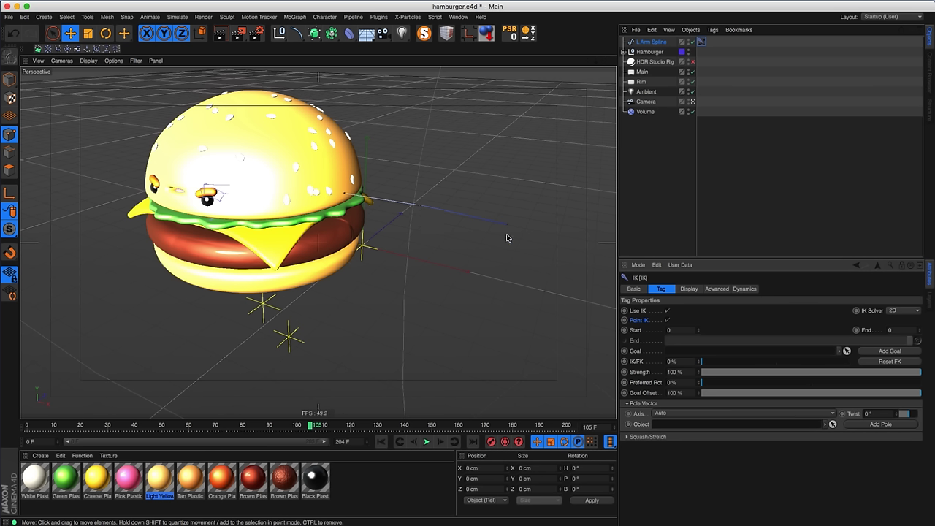
{"action": "left_click", "coordinate": [920, 329]}
{"action": "left_click", "coordinate": [920, 330]}
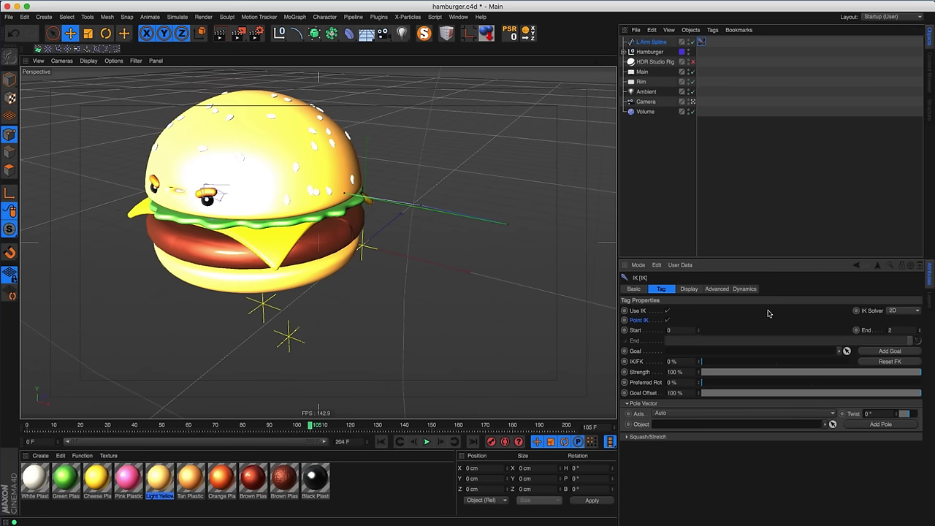
- Add a goal to the arm's IK tag and rename the goal null as L Arm Goal
{"action": "left_click_drag", "start_coordinate": [440, 203], "coordinate": [433, 239], "text": "alt"}
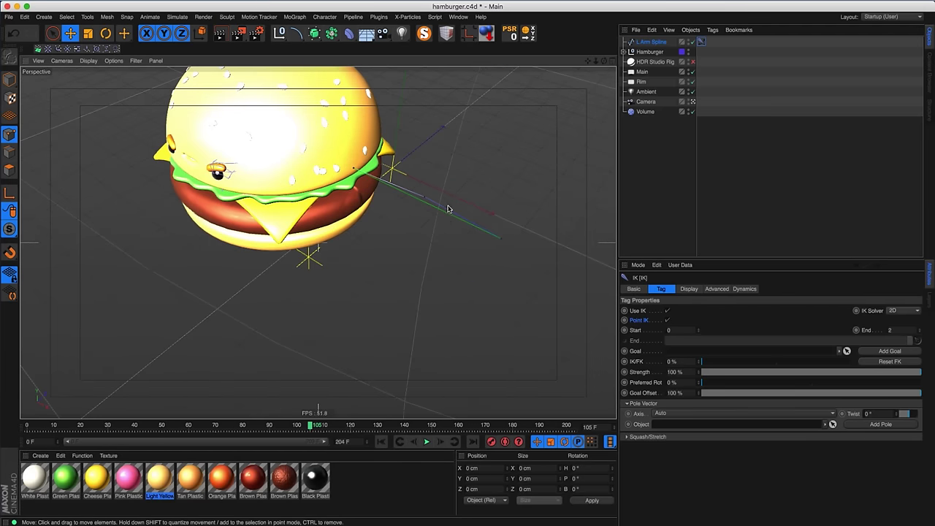
{"action": "left_click", "coordinate": [886, 352]}
{"action": "left_click", "coordinate": [640, 54]}
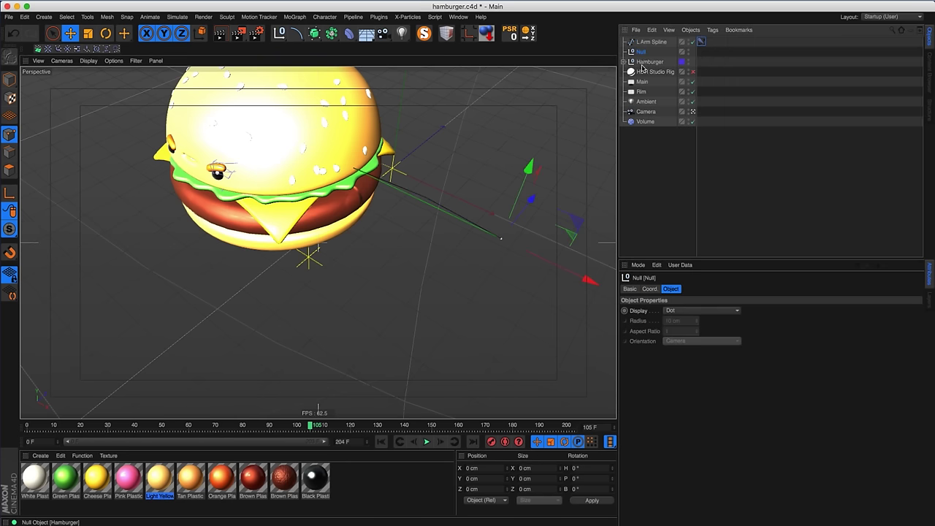
{"action": "double_click", "coordinate": [642, 52]}
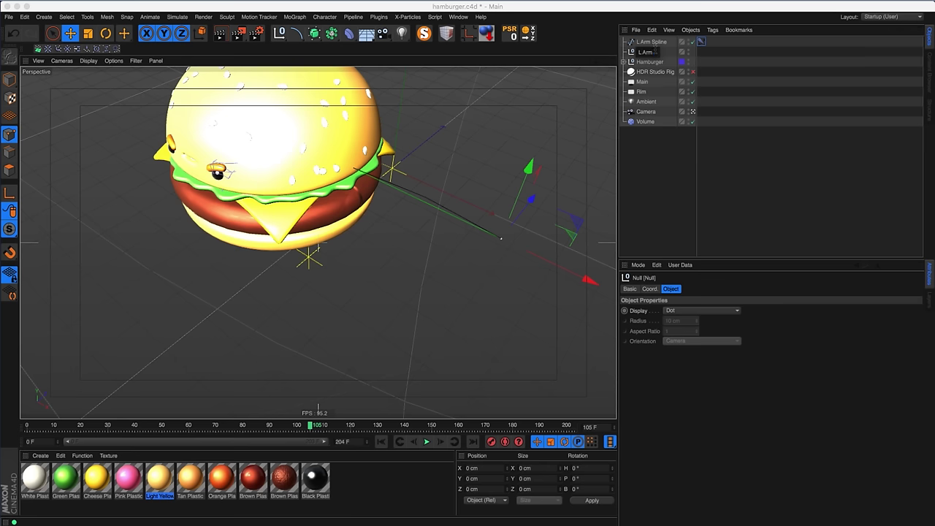
{"action": "type", "text": "L Arm Goal"}
{"action": "key", "text": "Return"}
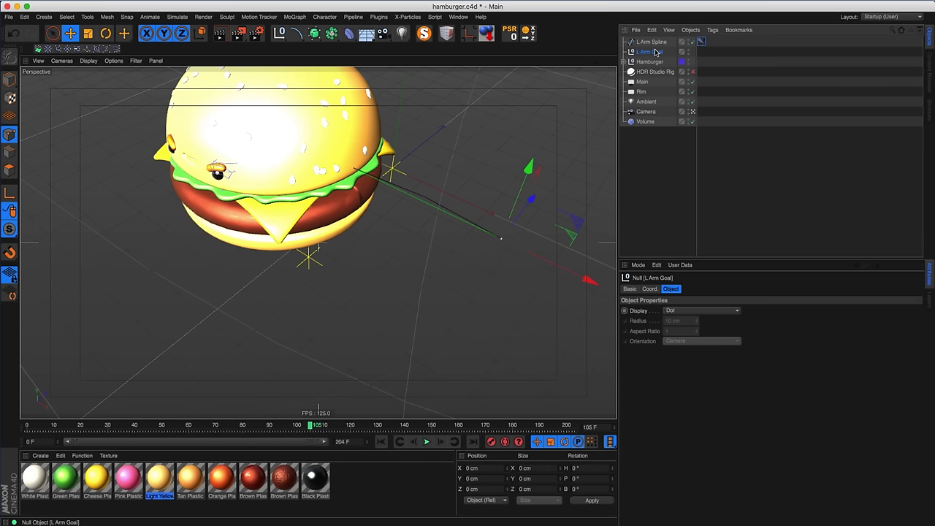
- Try moving L Arm Goal closer to the burger to test how the arm spline bends
{"action": "left_click_drag", "start_coordinate": [571, 245], "coordinate": [436, 197]}
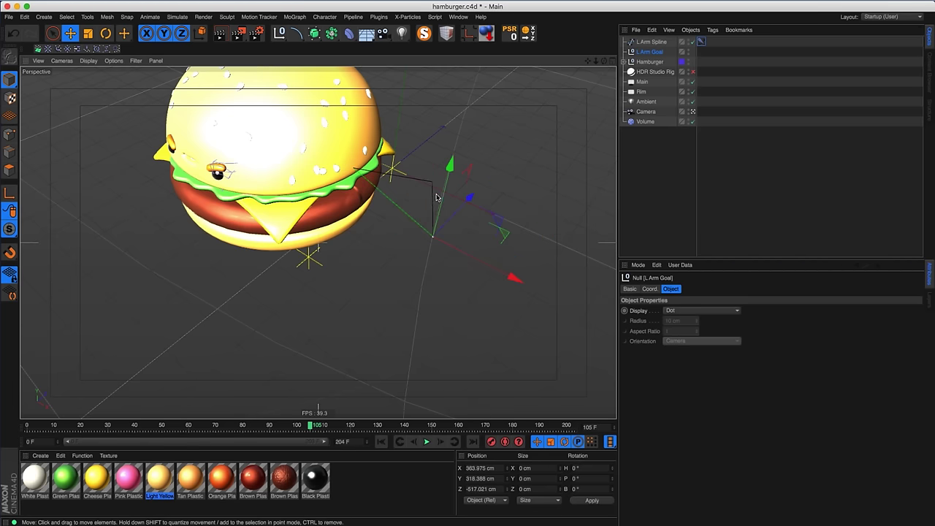
{"action": "left_click_drag", "start_coordinate": [493, 234], "coordinate": [526, 236]}
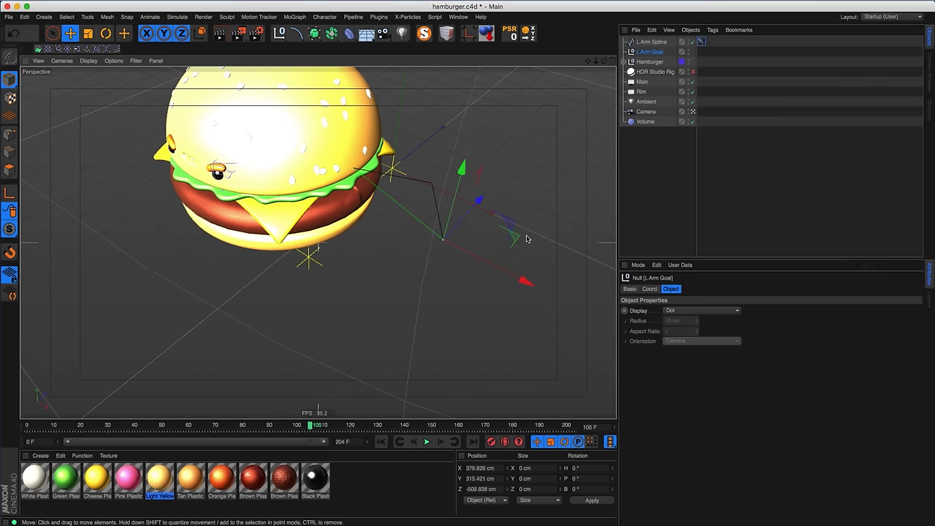
{"action": "left_click_drag", "start_coordinate": [446, 252], "coordinate": [404, 250]}
- Freeze all of L Arm Goal's coordinates with Freeze Transformation
{"action": "left_click", "coordinate": [651, 289]}
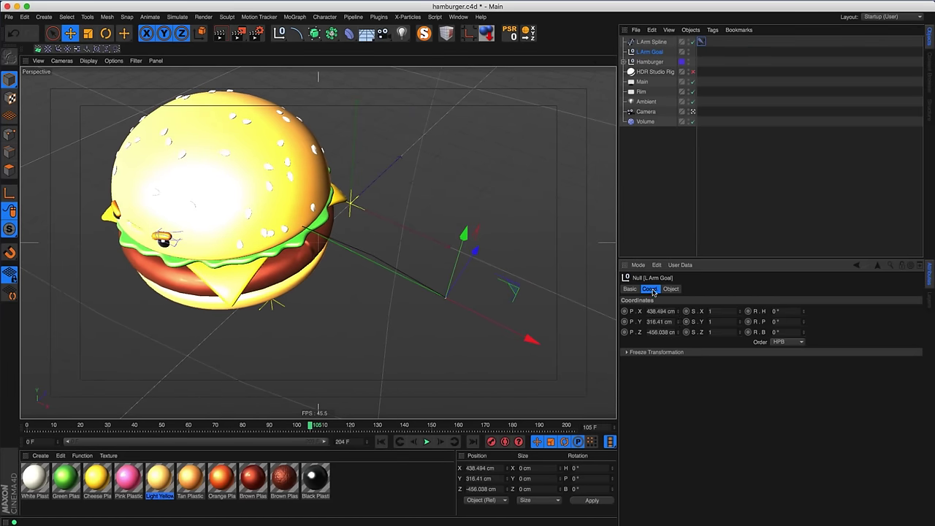
{"action": "left_click", "coordinate": [653, 353]}
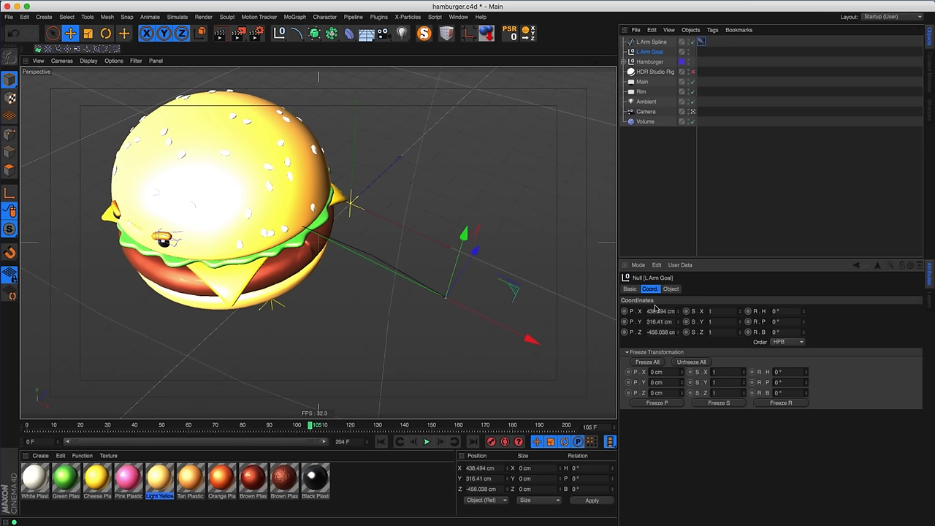
{"action": "left_click", "coordinate": [647, 362]}
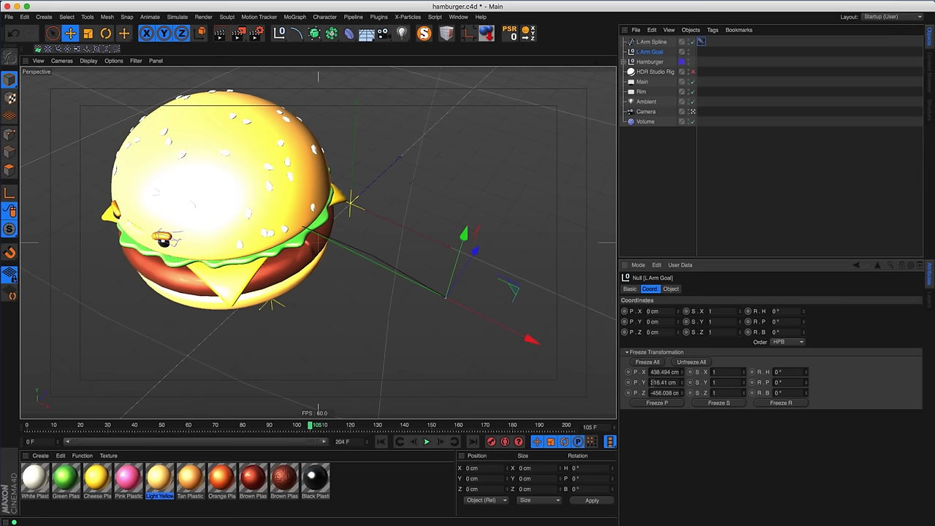
- Move L Arm Goal to about X -171, Y 154 cm, and reset its position to X 3 cm and Y 0 cm
{"action": "left_click_drag", "start_coordinate": [515, 290], "coordinate": [524, 330]}
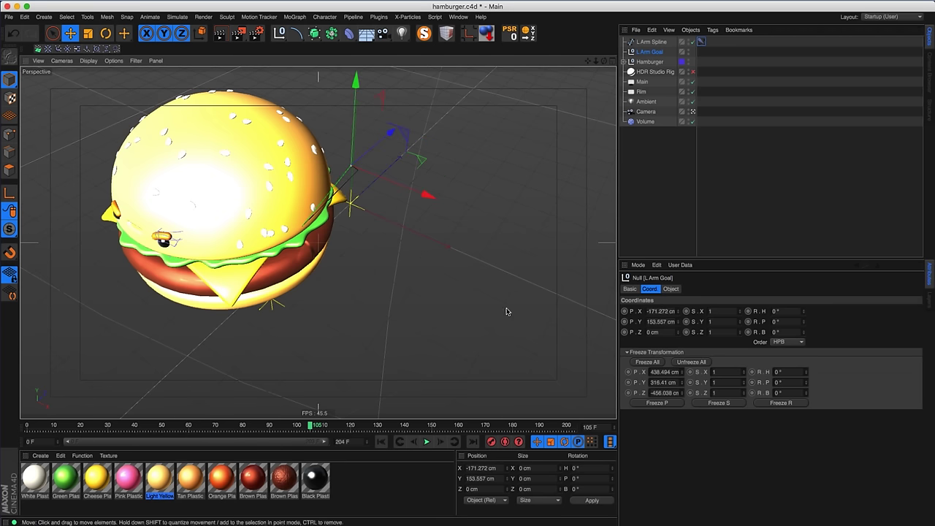
{"action": "left_click", "coordinate": [627, 352]}
{"action": "double_click", "coordinate": [661, 311]}
{"action": "type", "text": "0"}
{"action": "key", "text": "Tab"}
{"action": "type", "text": "0"}
{"action": "key", "text": "Return"}
{"action": "type", "text": "3"}
{"action": "mouse_move", "coordinate": [339, 255]}
{"action": "left_mouse_down"}
{"action": "mouse_move", "coordinate": [233, 223]}
{"action": "mouse_move", "coordinate": [371, 228]}
{"action": "mouse_move", "coordinate": [352, 250]}
{"action": "left_mouse_up"}
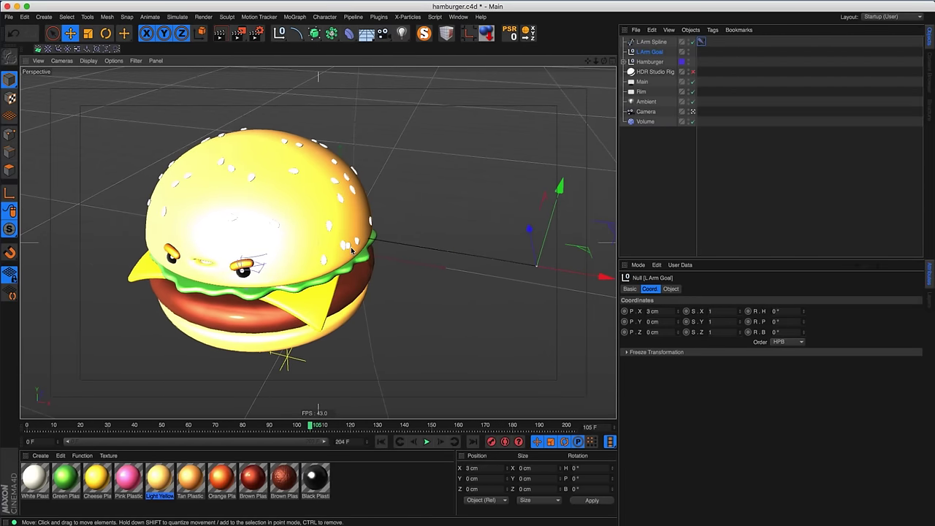
- Set L Arm Goal's X position to 0 cm and show its frozen transformation values
{"action": "left_click_drag", "start_coordinate": [451, 269], "coordinate": [460, 263], "text": "alt"}
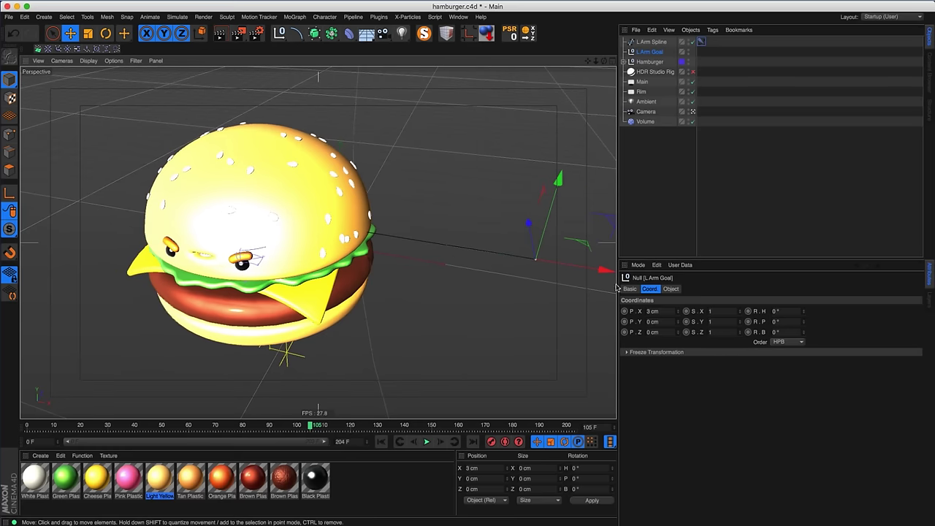
{"action": "left_click", "coordinate": [656, 352]}
{"action": "left_click_drag", "start_coordinate": [661, 313], "coordinate": [642, 318]}
{"action": "type", "text": "0"}
{"action": "key", "text": "Return"}
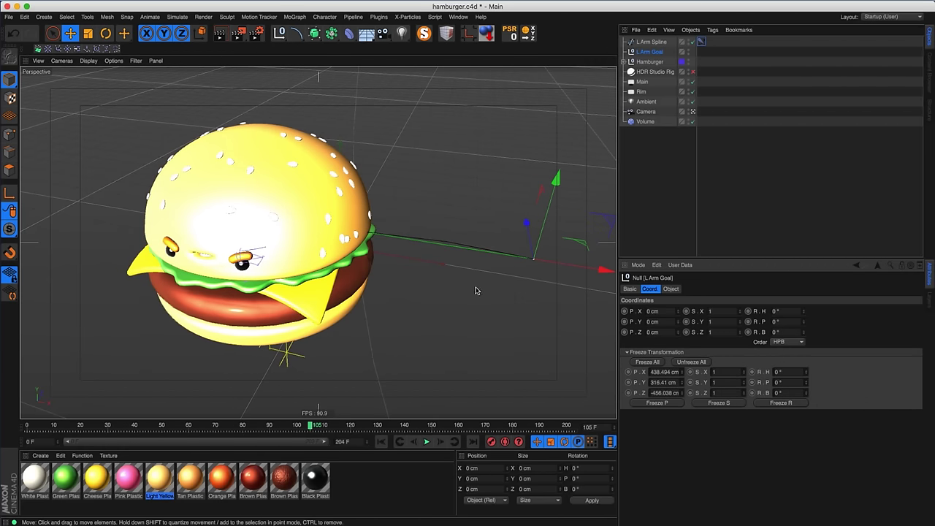
- Move L Arm Goal to about X -24, Z -36 cm and set the L Arm Spline's type to B-Spline
{"action": "mouse_move", "coordinate": [464, 267]}
{"action": "left_mouse_down", "text": "alt"}
{"action": "mouse_move", "coordinate": [440, 240]}
{"action": "mouse_move", "coordinate": [425, 253]}
{"action": "mouse_move", "coordinate": [441, 247]}
{"action": "mouse_move", "coordinate": [470, 278]}
{"action": "mouse_move", "coordinate": [461, 270]}
{"action": "mouse_move", "coordinate": [456, 279]}
{"action": "left_mouse_up", "text": "alt"}
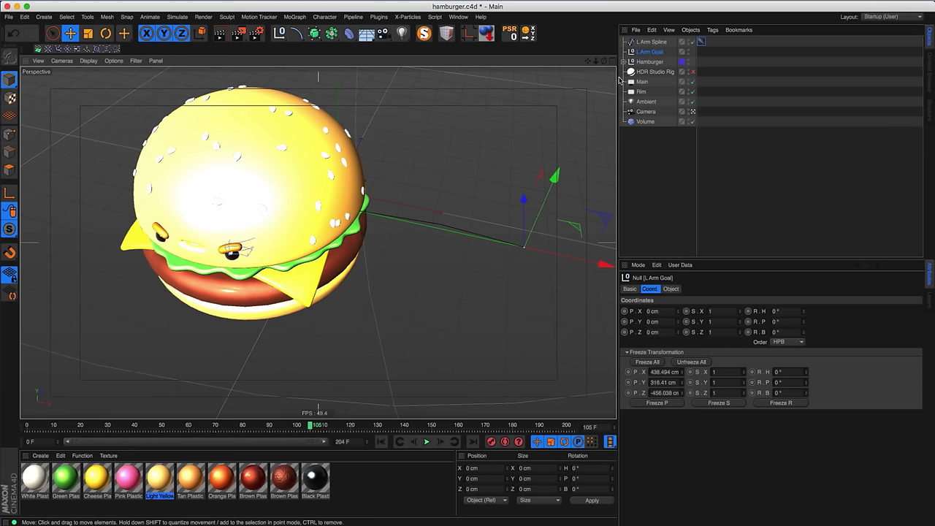
{"action": "left_click_drag", "start_coordinate": [581, 245], "coordinate": [543, 236]}
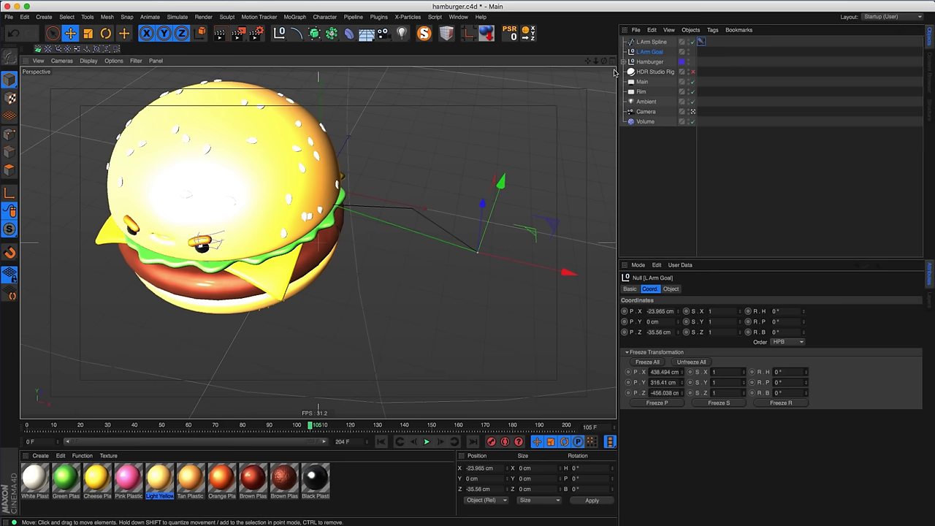
{"action": "left_click", "coordinate": [650, 42]}
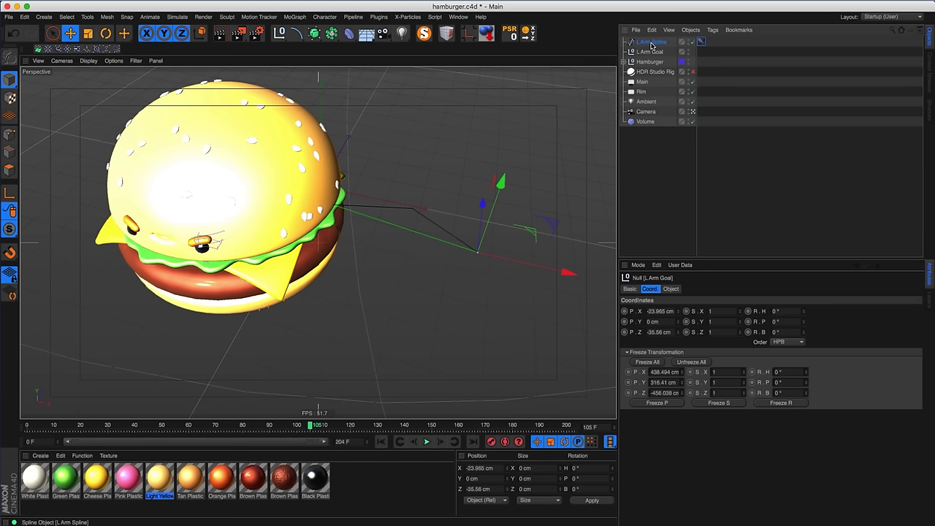
{"action": "left_click", "coordinate": [671, 290]}
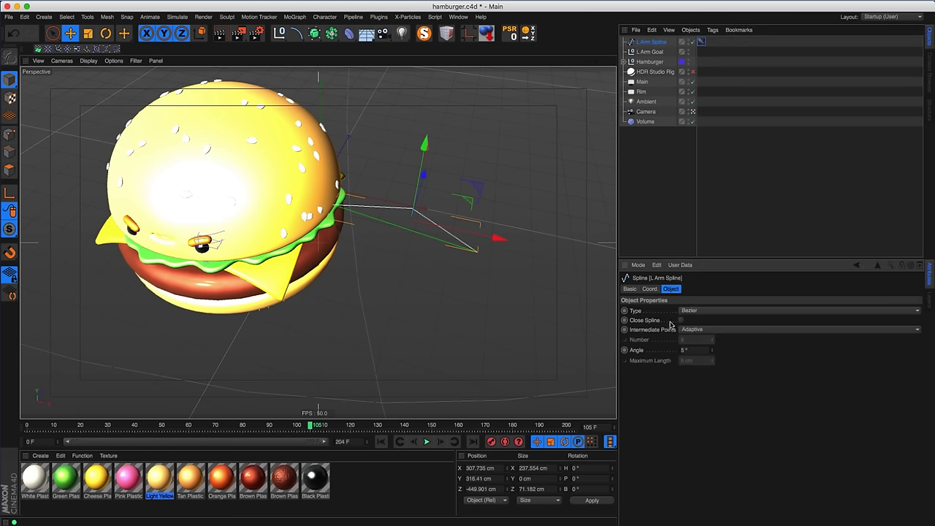
{"action": "left_click", "coordinate": [697, 313]}
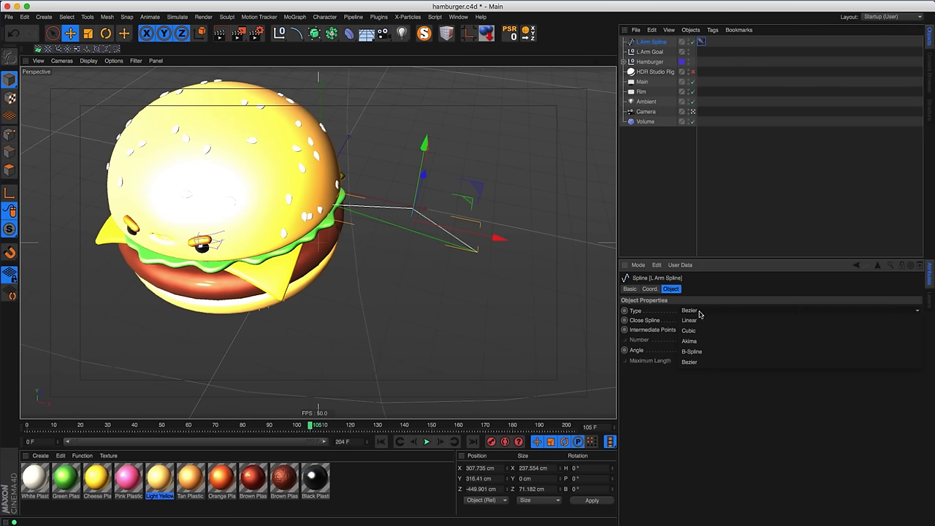
{"action": "left_click", "coordinate": [710, 353]}
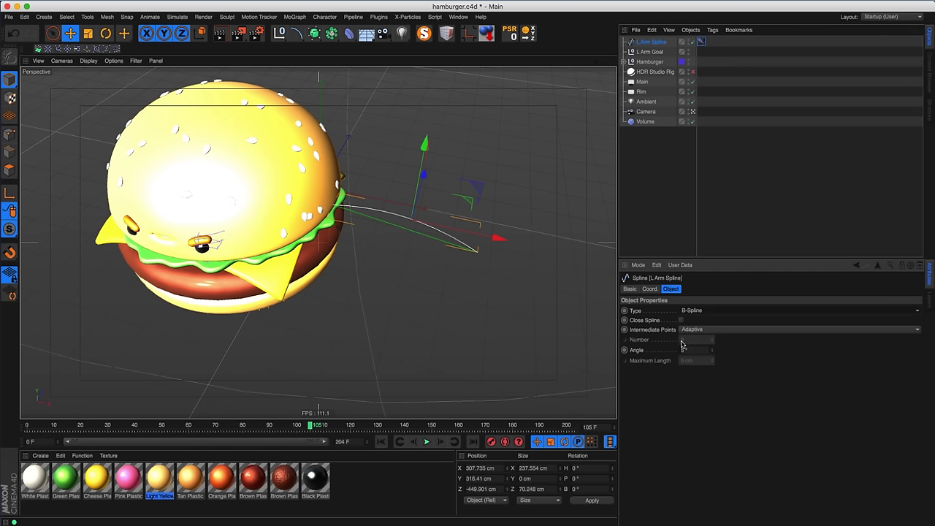
- Try moving L Arm Goal around to about X -130, Y 31, Z -37 cm to test the arm's curved bend
{"action": "left_click", "coordinate": [658, 55]}
{"action": "left_click_drag", "start_coordinate": [532, 235], "coordinate": [499, 203]}
{"action": "left_click_drag", "start_coordinate": [501, 165], "coordinate": [492, 85]}
{"action": "middle_click_drag", "start_coordinate": [440, 174], "coordinate": [385, 189], "text": "alt"}
{"action": "left_click_drag", "start_coordinate": [385, 190], "coordinate": [232, 200], "text": "alt"}
{"action": "left_click_drag", "start_coordinate": [337, 155], "coordinate": [502, 176]}
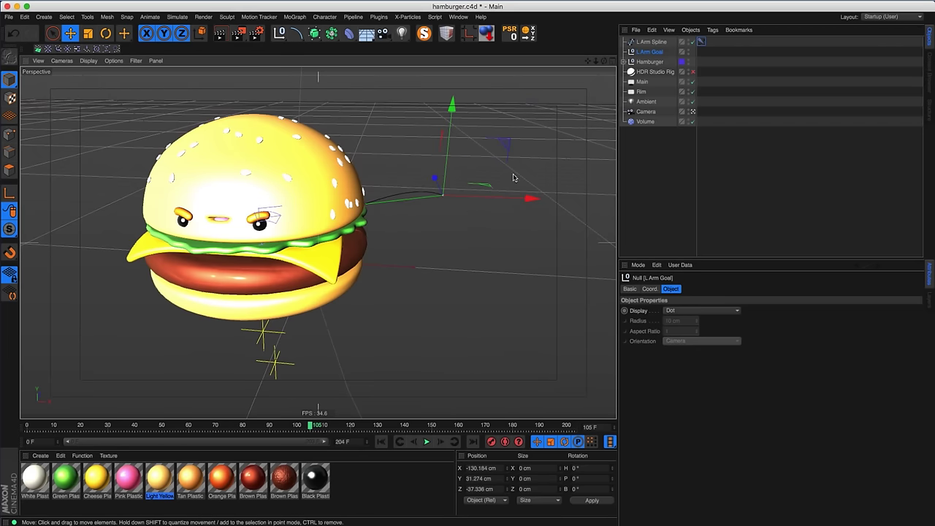
- Reset L Arm Goal's position to 0 cm on X, Y and Z
{"action": "left_click", "coordinate": [645, 52]}
{"action": "left_click", "coordinate": [660, 289]}
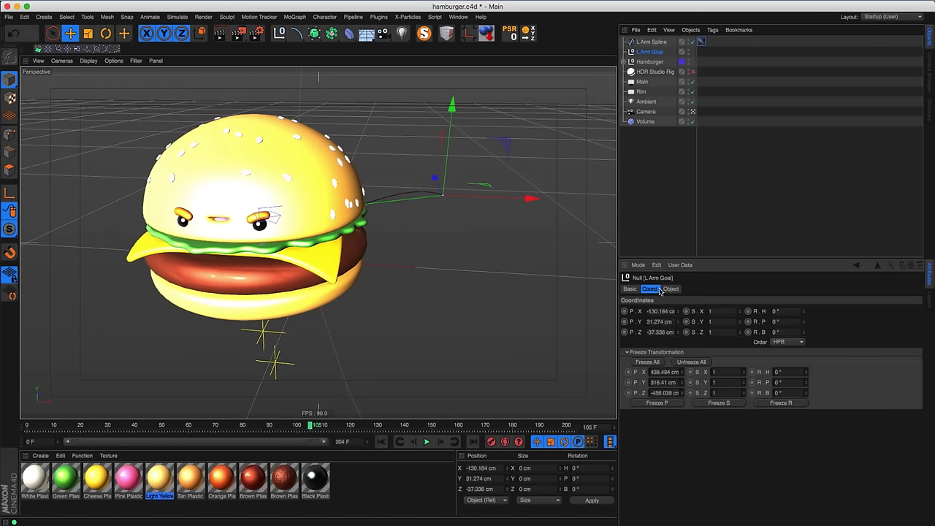
{"action": "double_click", "coordinate": [656, 311]}
{"action": "type", "text": "0"}
{"action": "key", "text": "Tab"}
{"action": "type", "text": "0"}
{"action": "key", "text": "Tab"}
{"action": "type", "text": "0"}
{"action": "key", "text": "Return"}
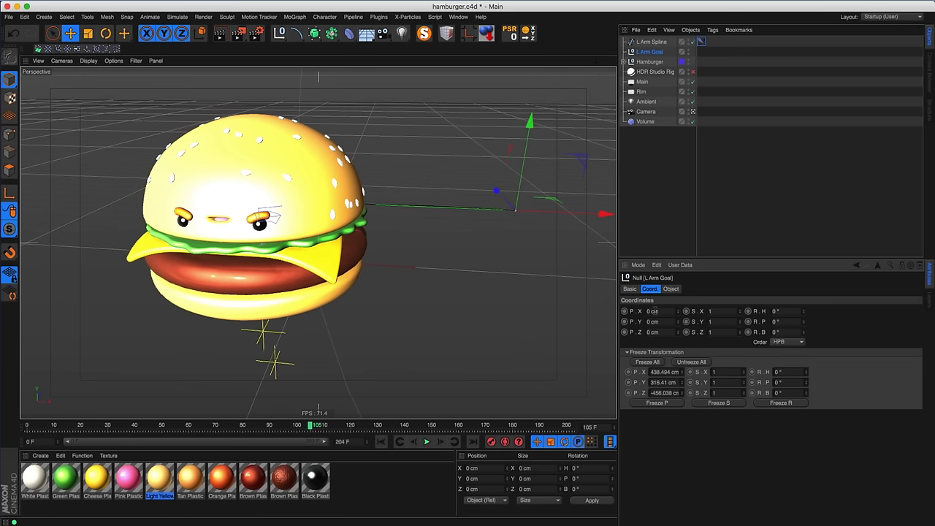
- Add a pole to the arm's IK tag and move the pole null to about X 242, Y 212 cm beside the burger
{"action": "left_click", "coordinate": [698, 42]}
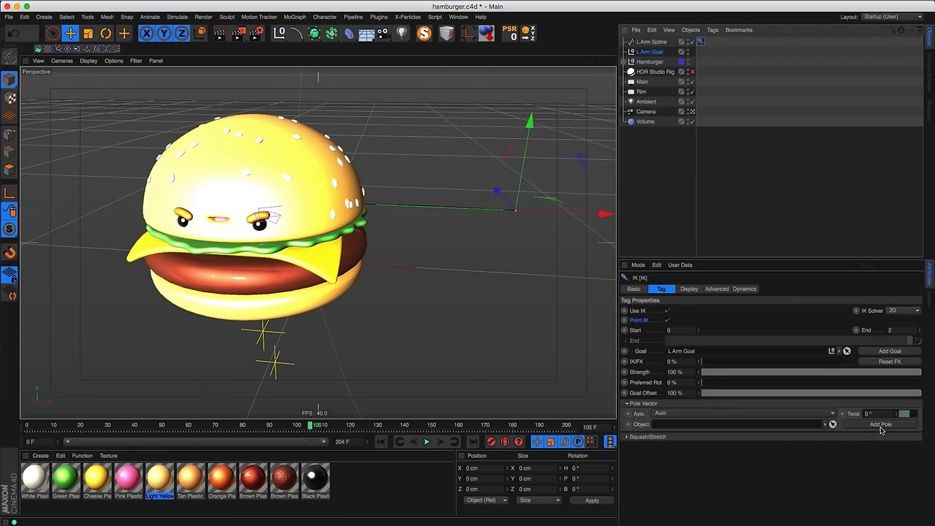
{"action": "left_click", "coordinate": [881, 424]}
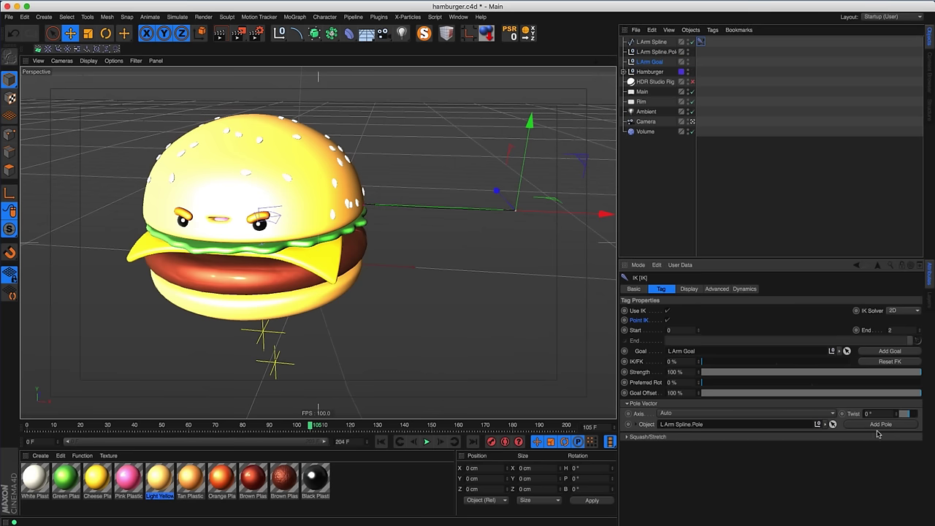
{"action": "left_click_drag", "start_coordinate": [695, 60], "coordinate": [727, 60]}
{"action": "left_click", "coordinate": [656, 53]}
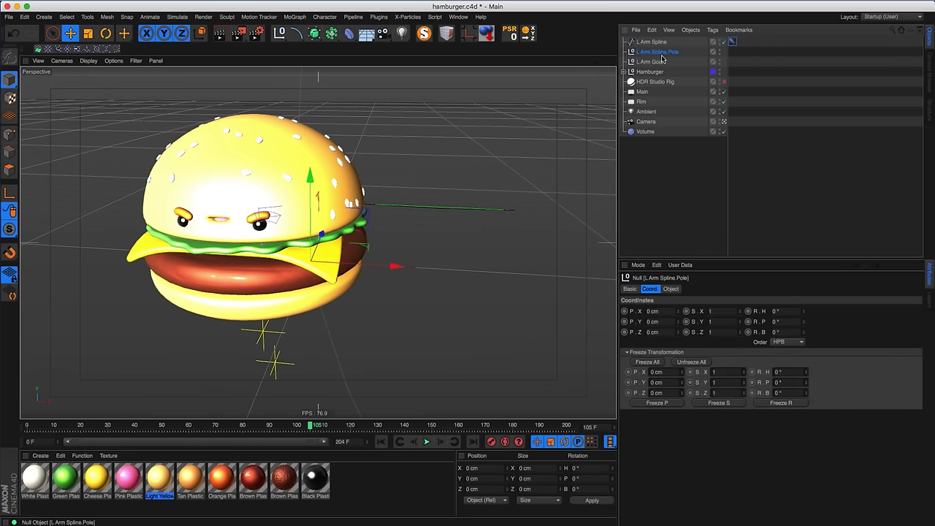
{"action": "left_click_drag", "start_coordinate": [457, 232], "coordinate": [493, 161], "text": "alt"}
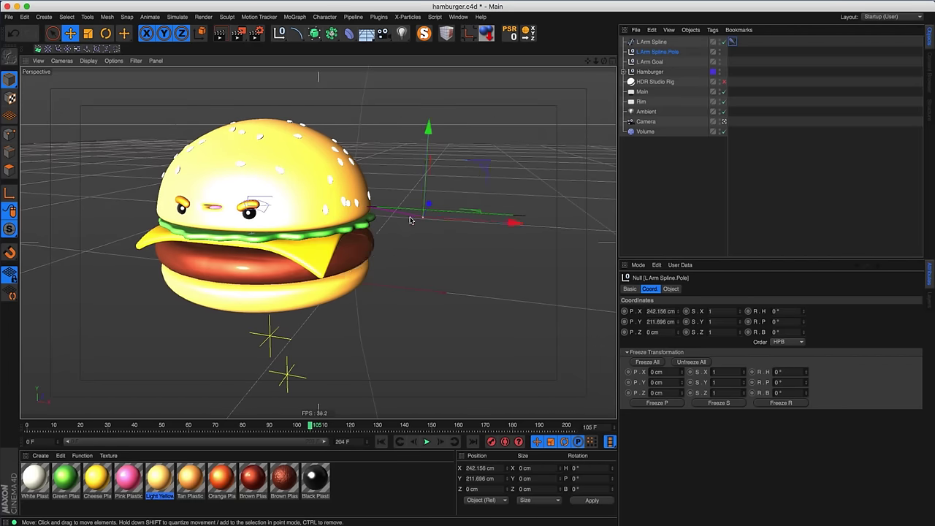
{"action": "left_click_drag", "start_coordinate": [411, 221], "coordinate": [400, 235], "text": "alt"}
- Move L Arm Goal down and inward to about X -139, Y -92, Z -170 cm so the arm bends
{"action": "left_click", "coordinate": [661, 63]}
{"action": "left_click_drag", "start_coordinate": [492, 260], "coordinate": [403, 282]}
{"action": "left_click_drag", "start_coordinate": [403, 282], "coordinate": [437, 262], "text": "alt"}
{"action": "left_click_drag", "start_coordinate": [480, 201], "coordinate": [450, 259]}
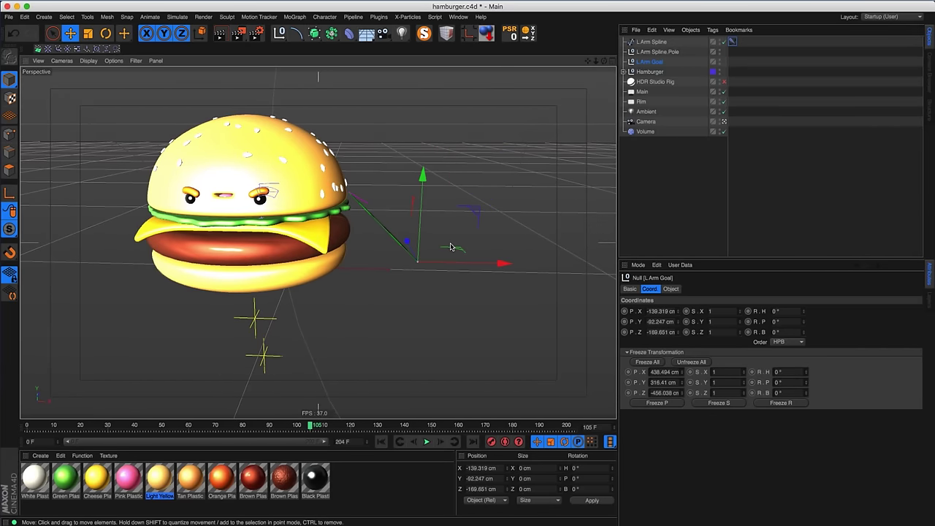
{"action": "left_click_drag", "start_coordinate": [384, 254], "coordinate": [358, 246], "text": "alt"}
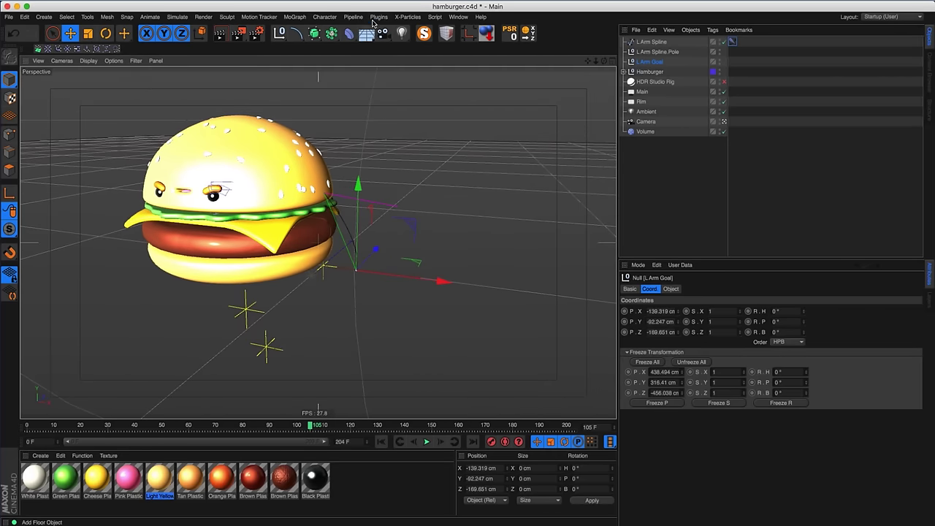
- Add a capsule and resize it to about 20 cm radius and 402 cm height
{"action": "left_click", "coordinate": [298, 36]}
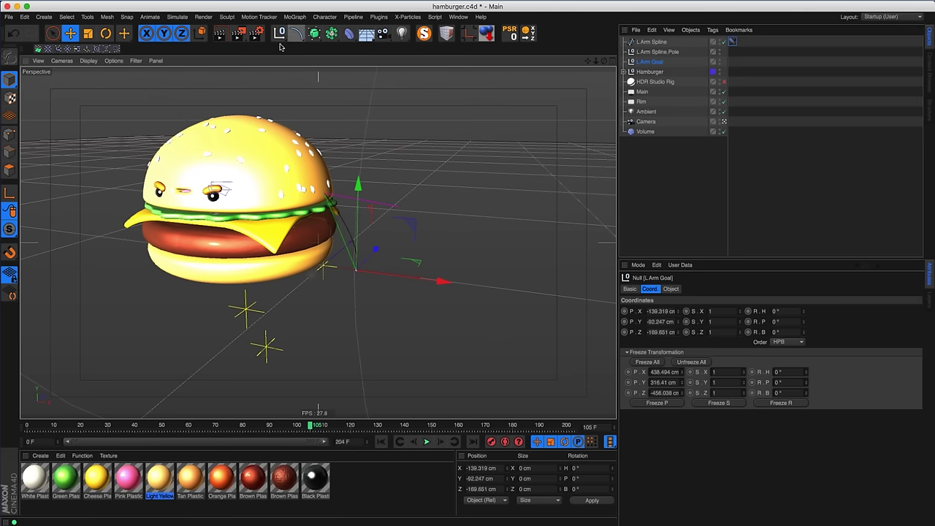
{"action": "left_click", "coordinate": [279, 35]}
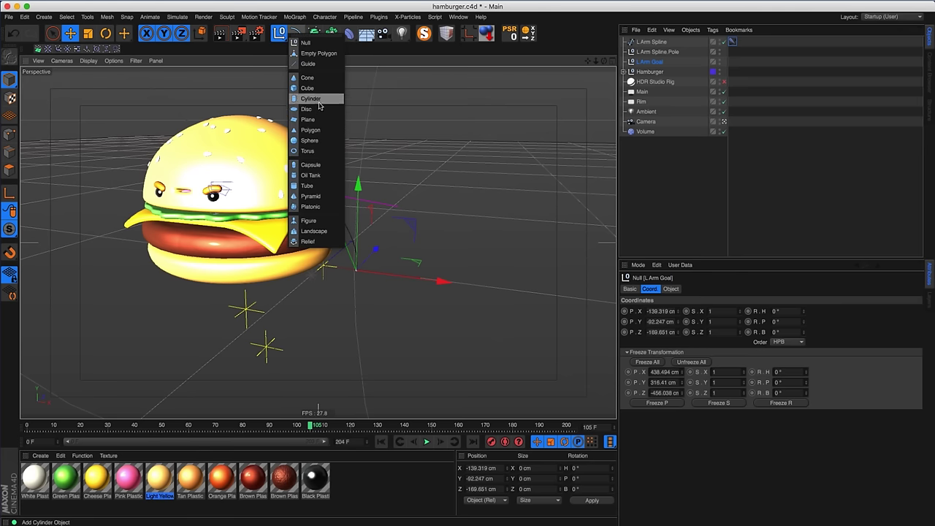
{"action": "left_click", "coordinate": [319, 165]}
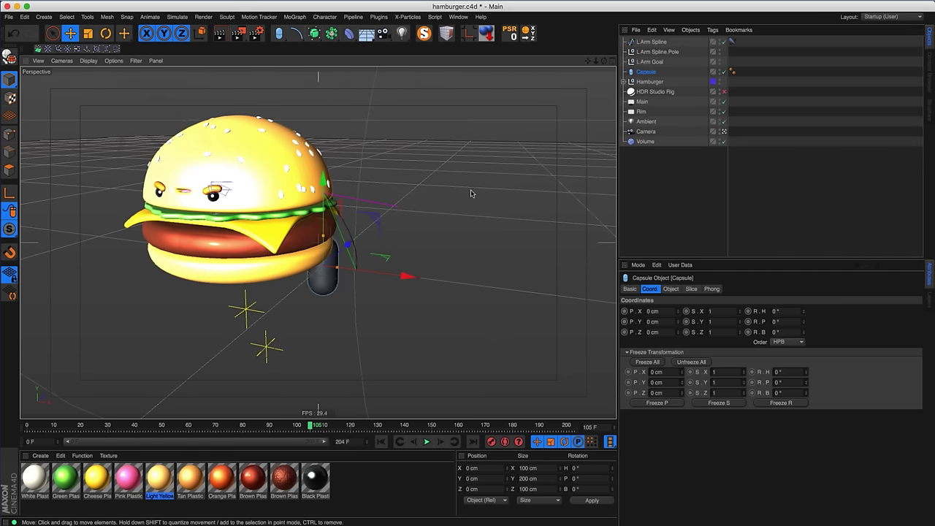
{"action": "left_click_drag", "start_coordinate": [323, 235], "coordinate": [324, 207]}
{"action": "left_click_drag", "start_coordinate": [337, 272], "coordinate": [327, 260]}
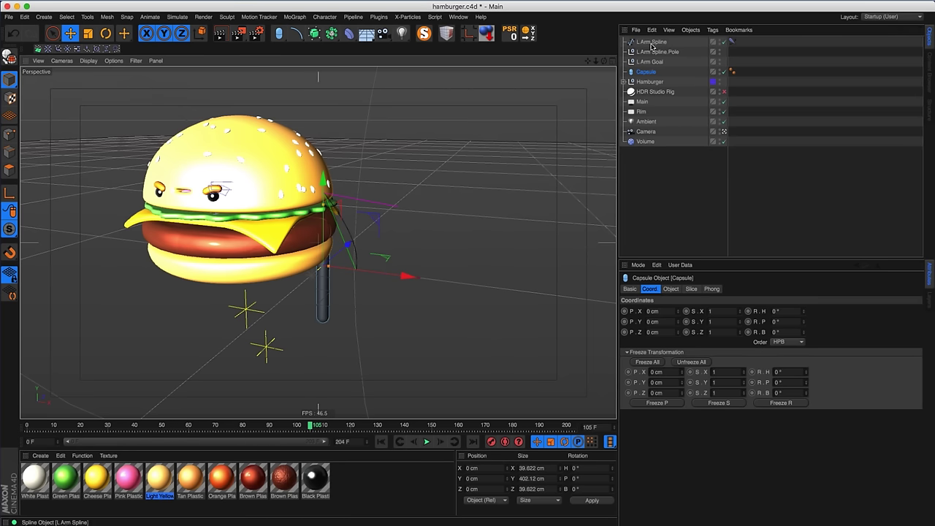
- Add a Spline Wrap deformer under the capsule, with L Arm Spline as its spline and +Y as its axis
{"action": "left_click", "coordinate": [653, 42]}
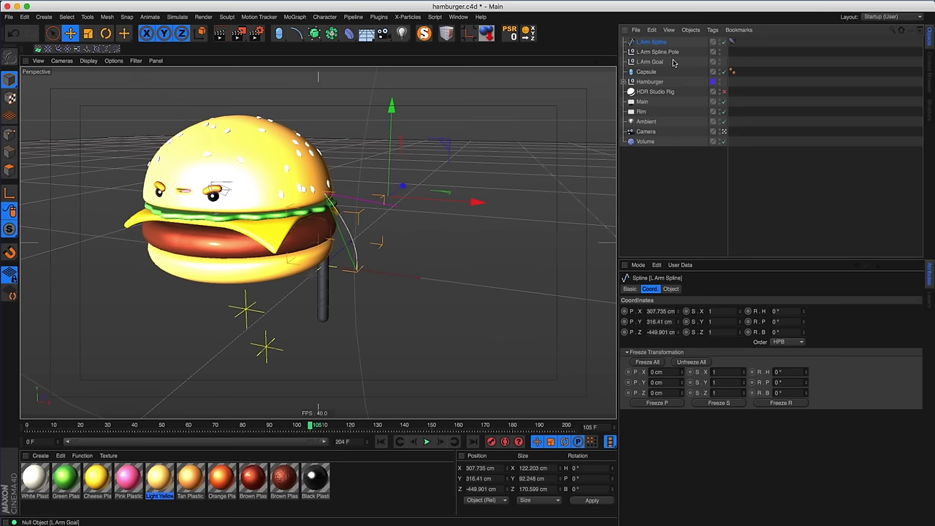
{"action": "left_click", "coordinate": [647, 72]}
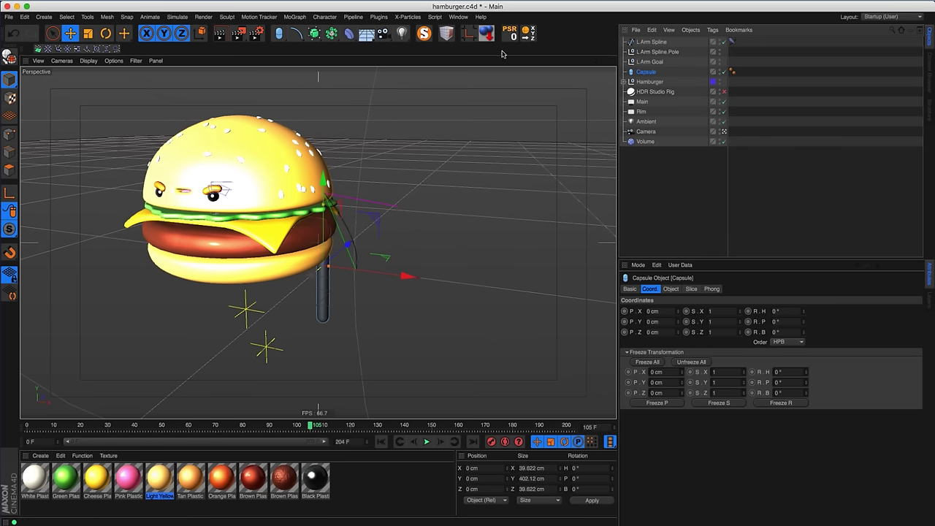
{"action": "left_click_drag", "start_coordinate": [331, 36], "coordinate": [465, 136]}
{"action": "left_click_drag", "start_coordinate": [656, 81], "coordinate": [670, 311]}
{"action": "left_click", "coordinate": [671, 289]}
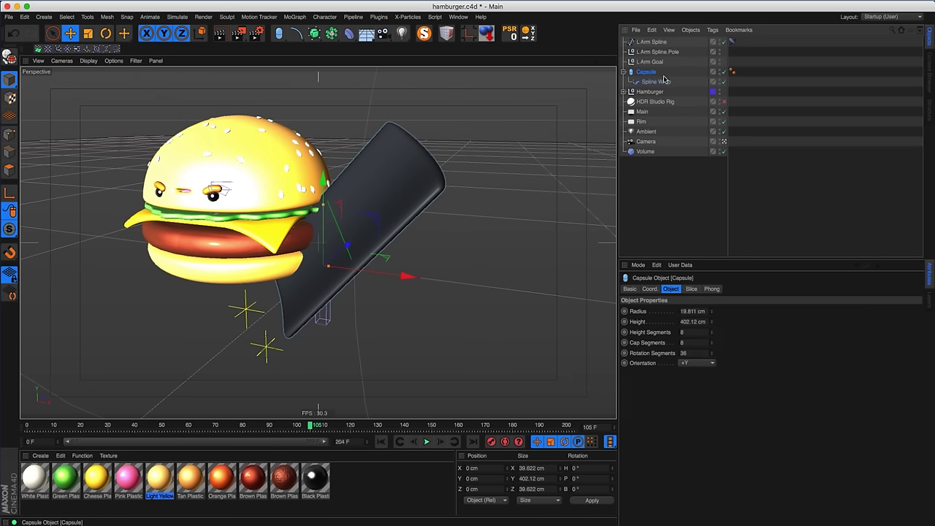
{"action": "left_click", "coordinate": [674, 333]}
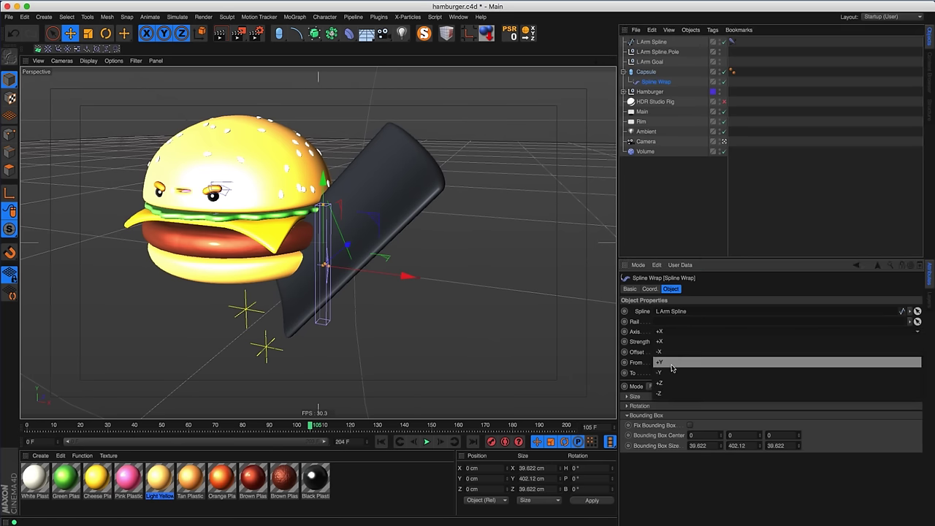
{"action": "left_click", "coordinate": [674, 368]}
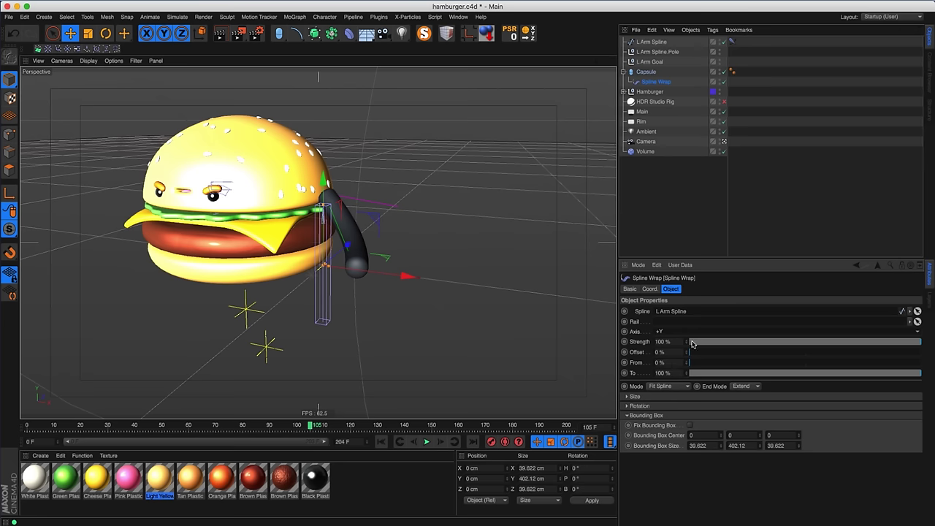
- Set the arm capsule's radius to 10 cm and reduce its height to about 230 cm
{"action": "left_click_drag", "start_coordinate": [331, 216], "coordinate": [407, 254], "text": "alt"}
{"action": "left_click_drag", "start_coordinate": [305, 255], "coordinate": [300, 197], "text": "alt"}
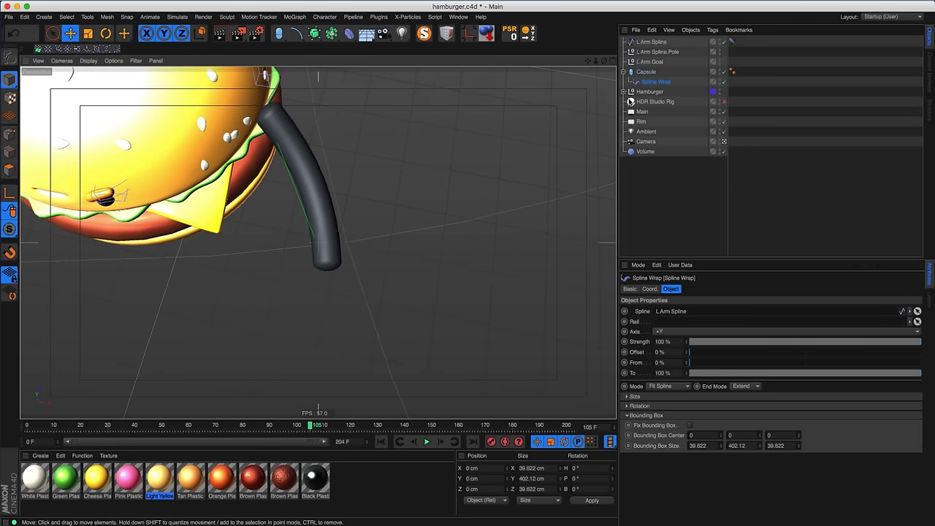
{"action": "left_click", "coordinate": [645, 71]}
{"action": "left_click_drag", "start_coordinate": [709, 313], "coordinate": [710, 319]}
{"action": "left_click", "coordinate": [712, 313]}
{"action": "double_click", "coordinate": [705, 312]}
{"action": "type", "text": "10"}
{"action": "key", "text": "Return"}
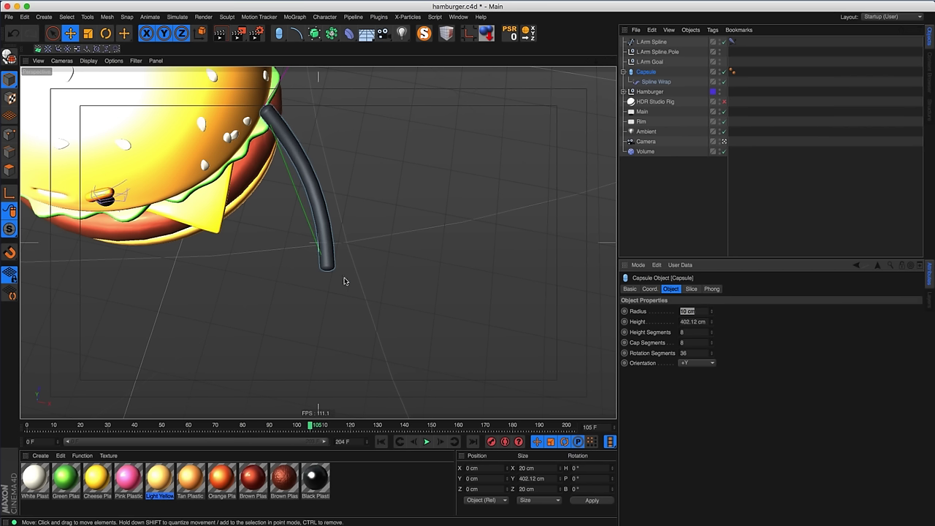
{"action": "left_click_drag", "start_coordinate": [712, 323], "coordinate": [705, 364]}
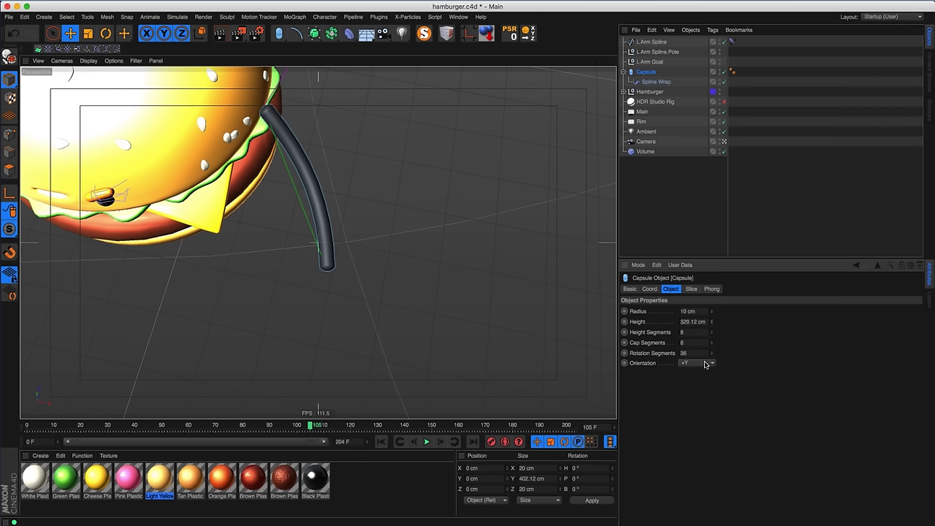
{"action": "mouse_move", "coordinate": [700, 400]}
{"action": "left_mouse_down"}
{"action": "mouse_move", "coordinate": [694, 426]}
{"action": "mouse_move", "coordinate": [692, 414]}
{"action": "left_mouse_up"}
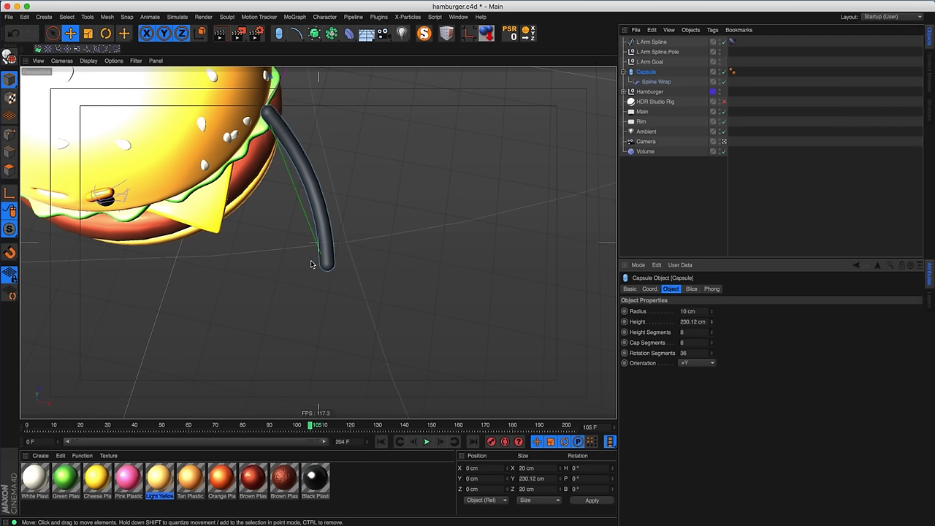
- Set the Spline Wrap's end mode to Clamp and check the arm from the front of the burger
{"action": "left_click", "coordinate": [654, 81]}
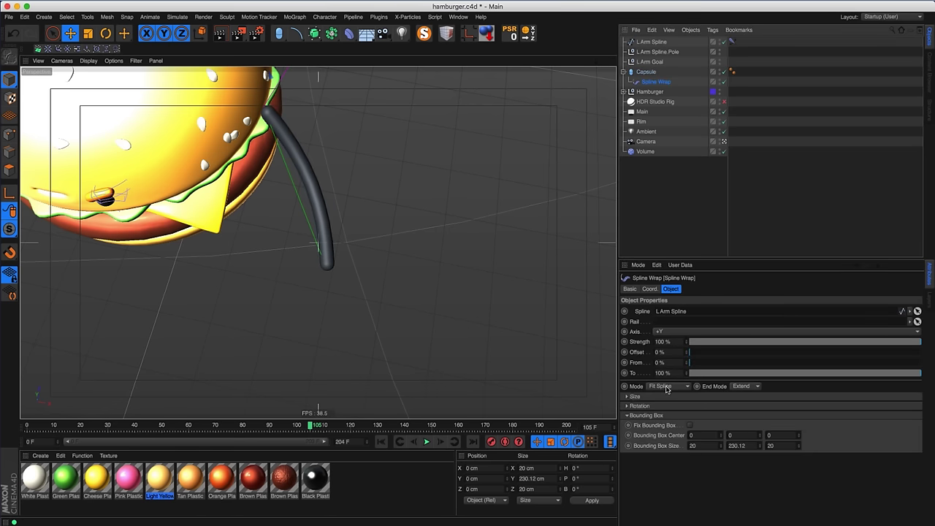
{"action": "left_click", "coordinate": [744, 386]}
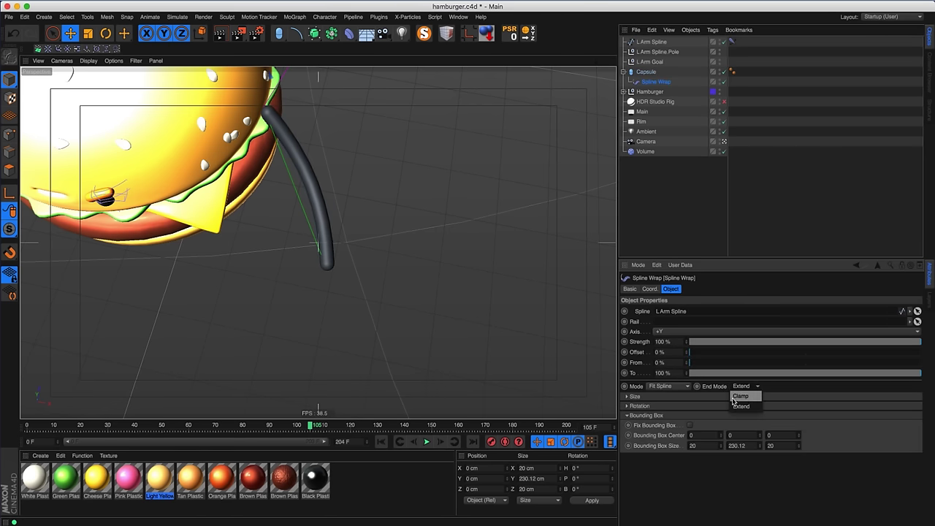
{"action": "left_click", "coordinate": [738, 396]}
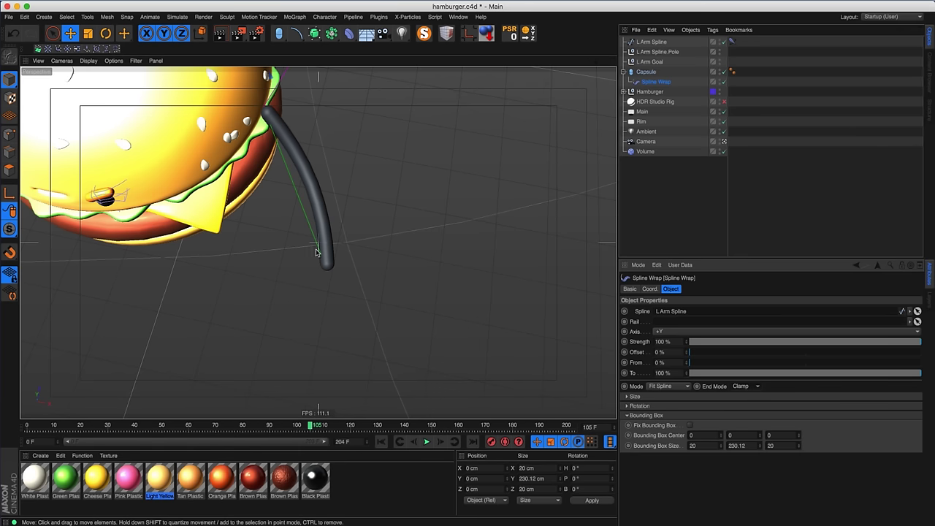
{"action": "left_click_drag", "start_coordinate": [313, 269], "coordinate": [339, 199], "text": "alt"}
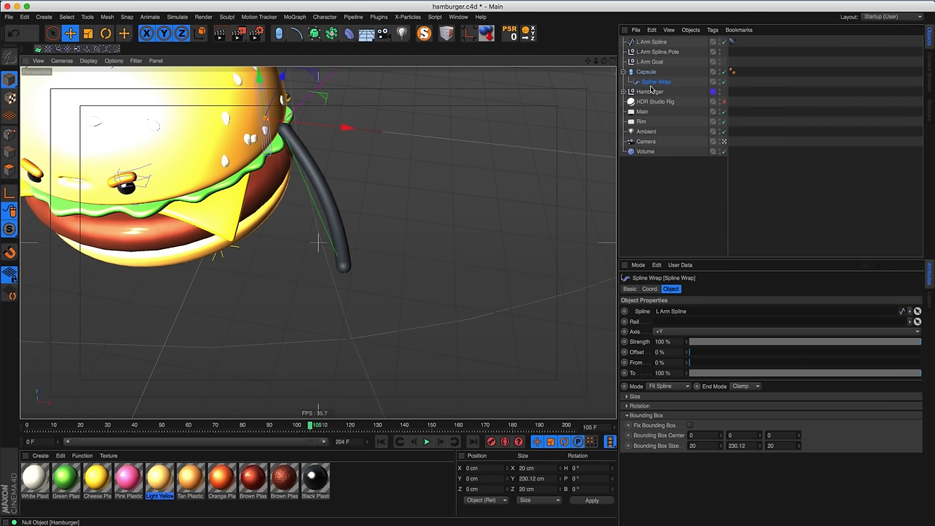
{"action": "left_click_drag", "start_coordinate": [294, 229], "coordinate": [395, 204], "text": "alt"}
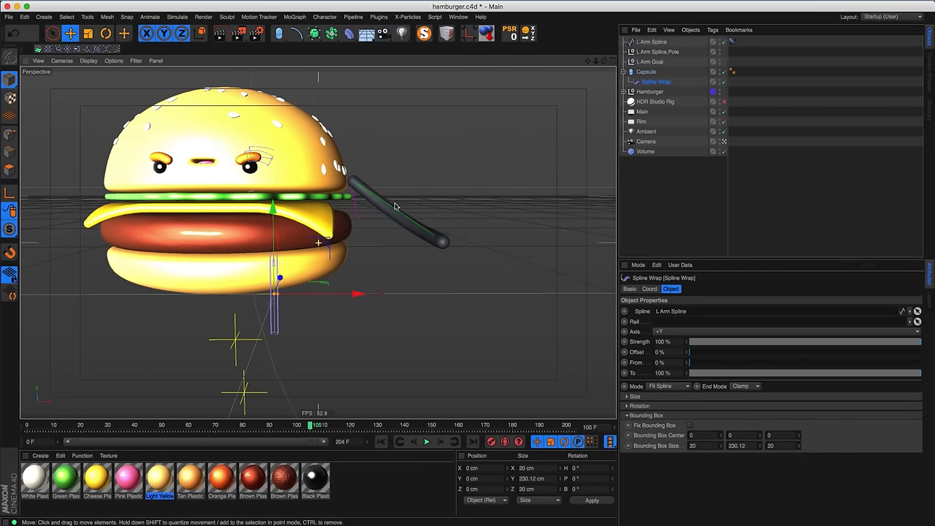
- Try the arm capsule above L Arm Spline in the object order while repositioning L Arm Goal, and restore the order
{"action": "left_click", "coordinate": [647, 72]}
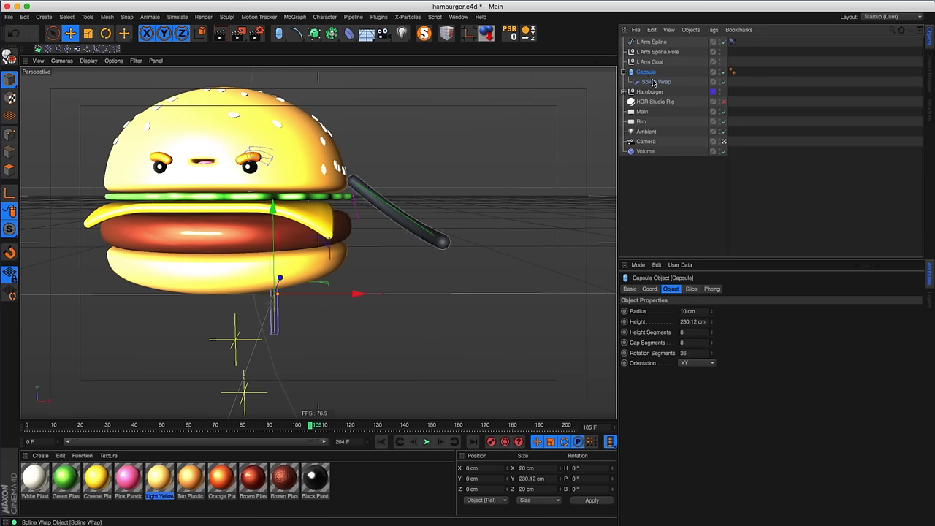
{"action": "left_click", "coordinate": [647, 42]}
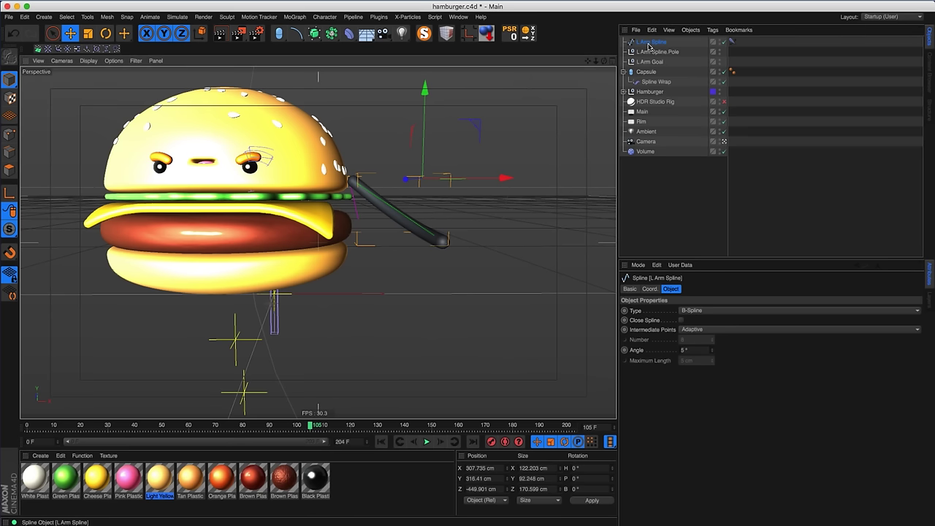
{"action": "left_click_drag", "start_coordinate": [726, 42], "coordinate": [733, 43]}
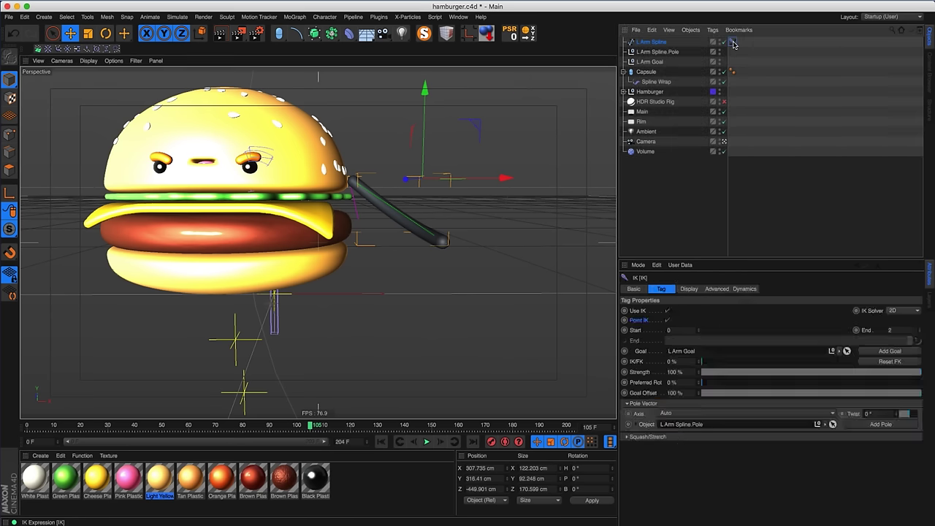
{"action": "left_click", "coordinate": [647, 73]}
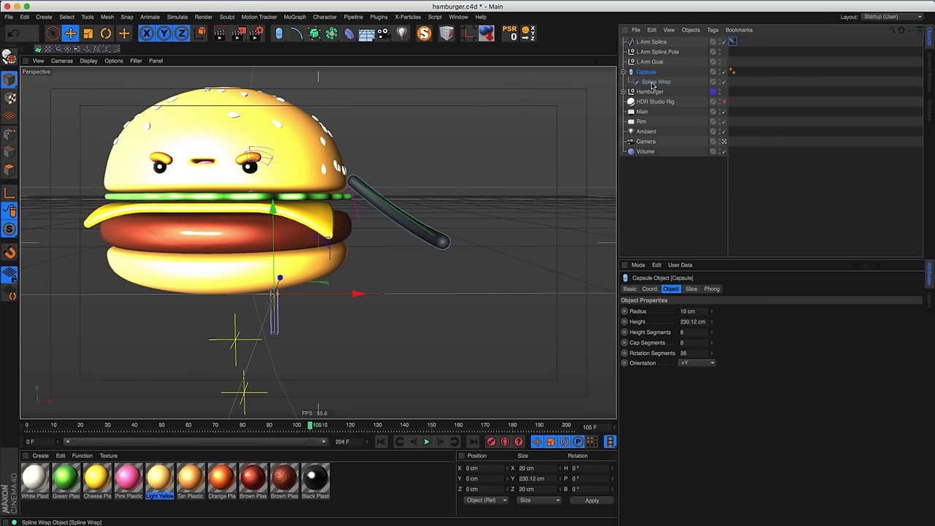
{"action": "left_click_drag", "start_coordinate": [647, 73], "coordinate": [643, 40]}
{"action": "left_click", "coordinate": [650, 81]}
{"action": "left_click_drag", "start_coordinate": [508, 204], "coordinate": [489, 172]}
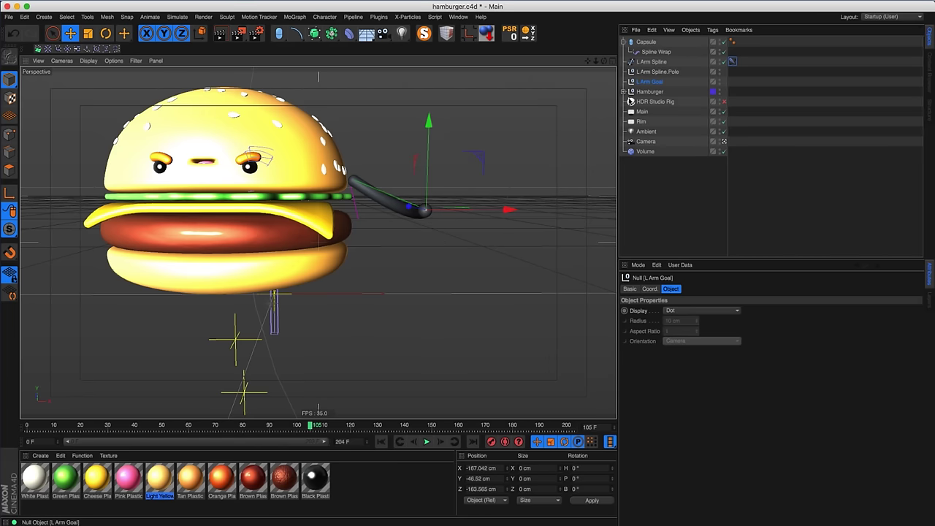
{"action": "left_click_drag", "start_coordinate": [646, 42], "coordinate": [641, 85]}
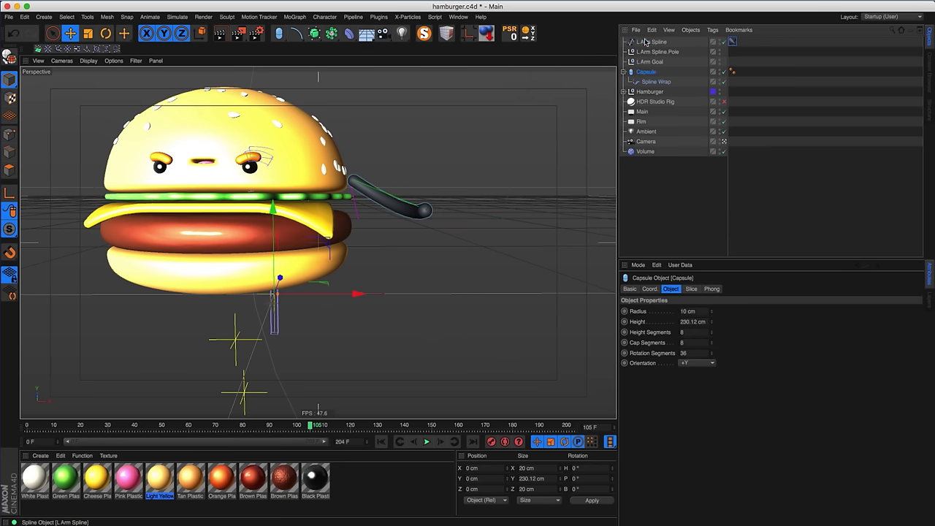
- Move L Arm Goal outward and up to about X -123, Y 16, Z -144 cm so the arm extends sideways
{"action": "left_click", "coordinate": [646, 41]}
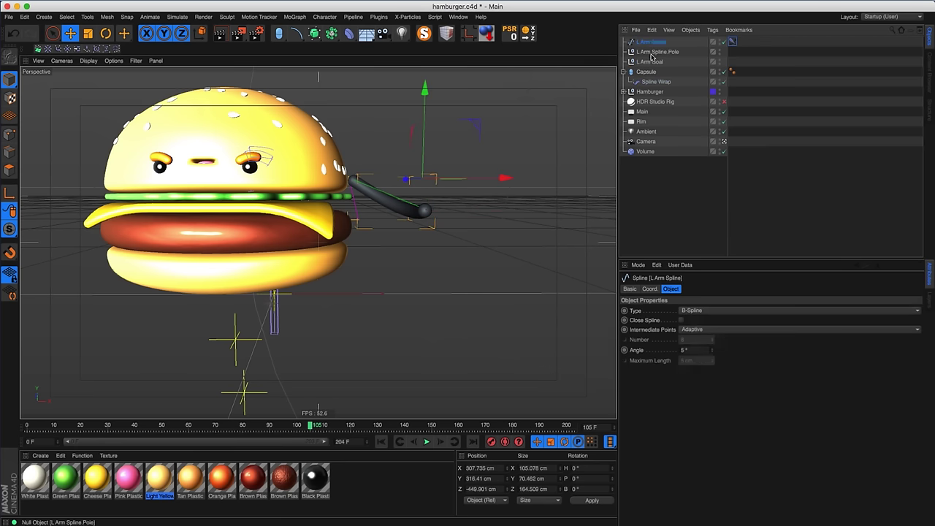
{"action": "left_click", "coordinate": [644, 72]}
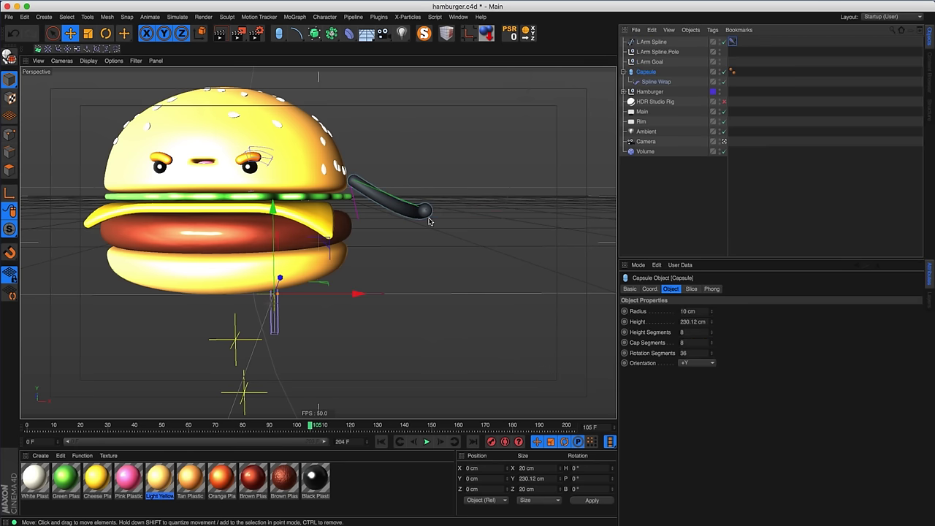
{"action": "left_click_drag", "start_coordinate": [430, 220], "coordinate": [407, 226], "text": "alt"}
{"action": "left_click", "coordinate": [659, 53]}
{"action": "left_click_drag", "start_coordinate": [494, 139], "coordinate": [544, 122], "text": "alt"}
{"action": "left_click", "coordinate": [655, 62]}
{"action": "left_click_drag", "start_coordinate": [527, 201], "coordinate": [552, 146]}
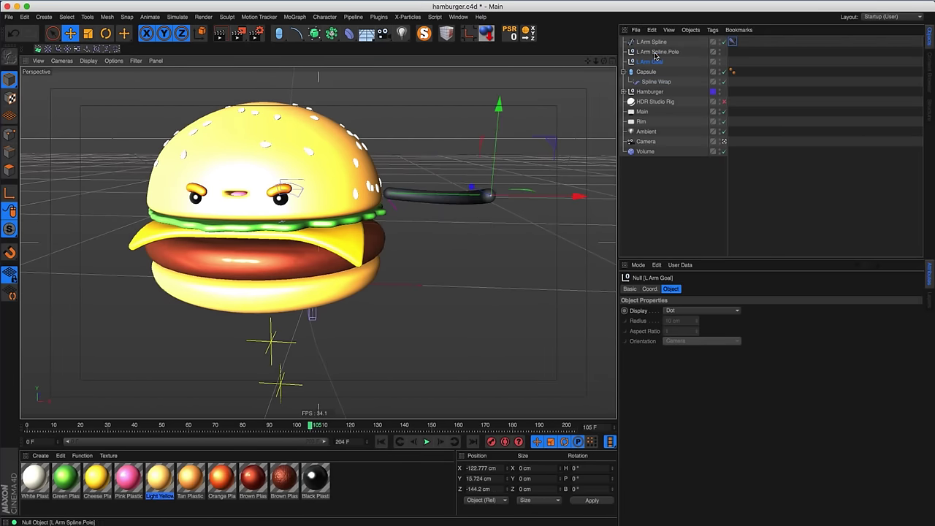
{"action": "left_click", "coordinate": [649, 288]}
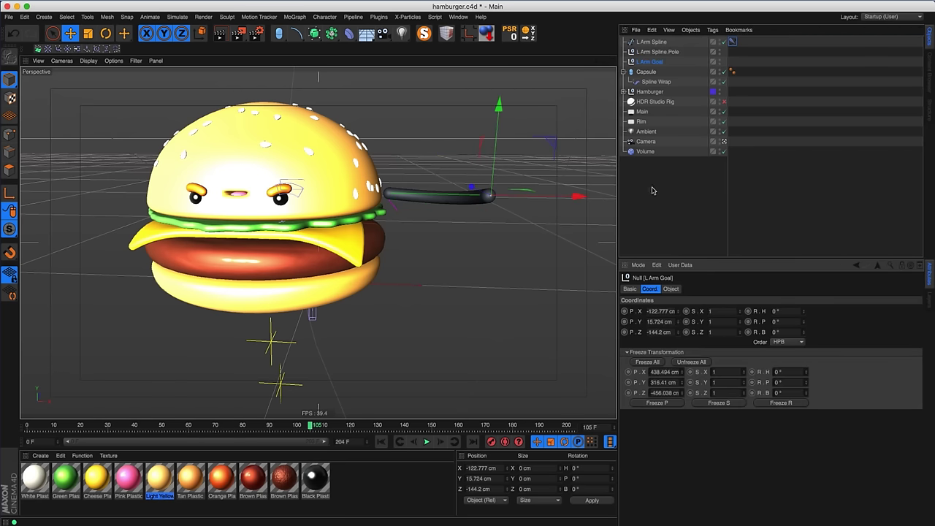
{"action": "left_click", "coordinate": [654, 311]}
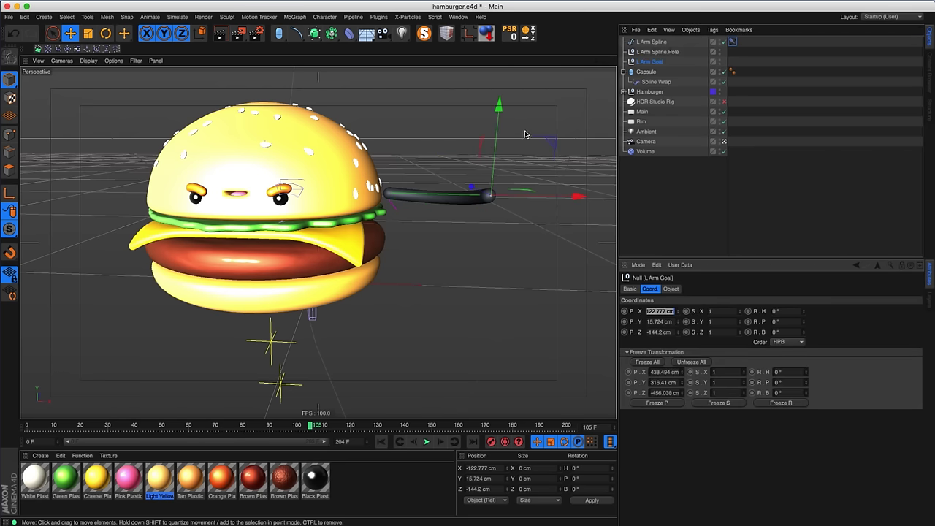
- Lower L Arm Goal to about X -188, Y -133, Z -73 cm so the arm hangs bent beside the burger
{"action": "left_click_drag", "start_coordinate": [553, 149], "coordinate": [530, 212]}
{"action": "mouse_move", "coordinate": [423, 230]}
{"action": "left_mouse_down", "text": "alt"}
{"action": "mouse_move", "coordinate": [298, 230]}
{"action": "mouse_move", "coordinate": [381, 240]}
{"action": "mouse_move", "coordinate": [433, 228]}
{"action": "left_mouse_up", "text": "alt"}
{"action": "left_click_drag", "start_coordinate": [508, 232], "coordinate": [284, 244]}
{"action": "left_click_drag", "start_coordinate": [426, 225], "coordinate": [481, 238]}
{"action": "mouse_move", "coordinate": [440, 255]}
{"action": "left_mouse_down", "text": "alt"}
{"action": "mouse_move", "coordinate": [492, 271]}
{"action": "mouse_move", "coordinate": [438, 268]}
{"action": "left_mouse_up", "text": "alt"}
{"action": "right_click_drag", "start_coordinate": [481, 256], "coordinate": [522, 243], "text": "alt"}
{"action": "mouse_move", "coordinate": [447, 265]}
{"action": "left_mouse_down", "text": "alt"}
{"action": "mouse_move", "coordinate": [523, 265]}
{"action": "mouse_move", "coordinate": [461, 270]}
{"action": "left_mouse_up", "text": "alt"}
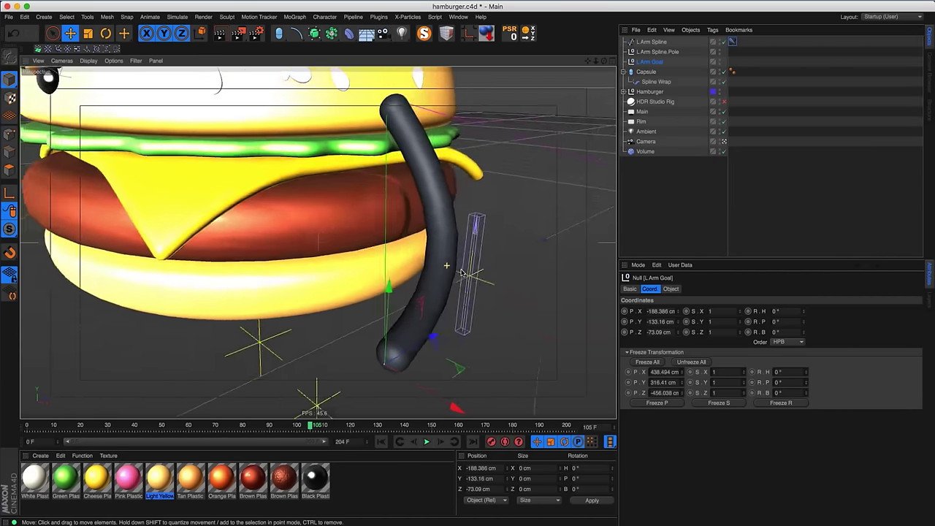
- Set the arm capsule to 31 height segments and reduce its height to about 178 cm
{"action": "left_click", "coordinate": [647, 74]}
{"action": "left_click", "coordinate": [671, 288]}
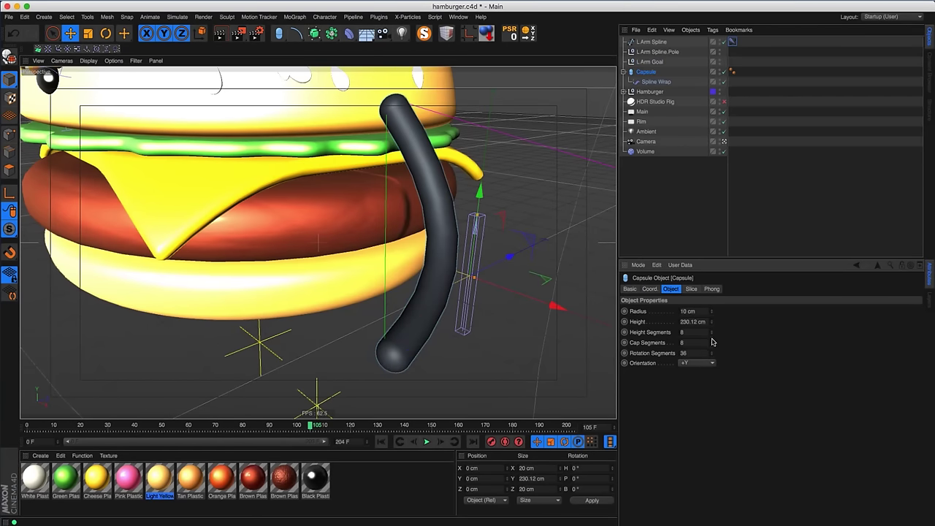
{"action": "left_click_drag", "start_coordinate": [711, 333], "coordinate": [709, 350]}
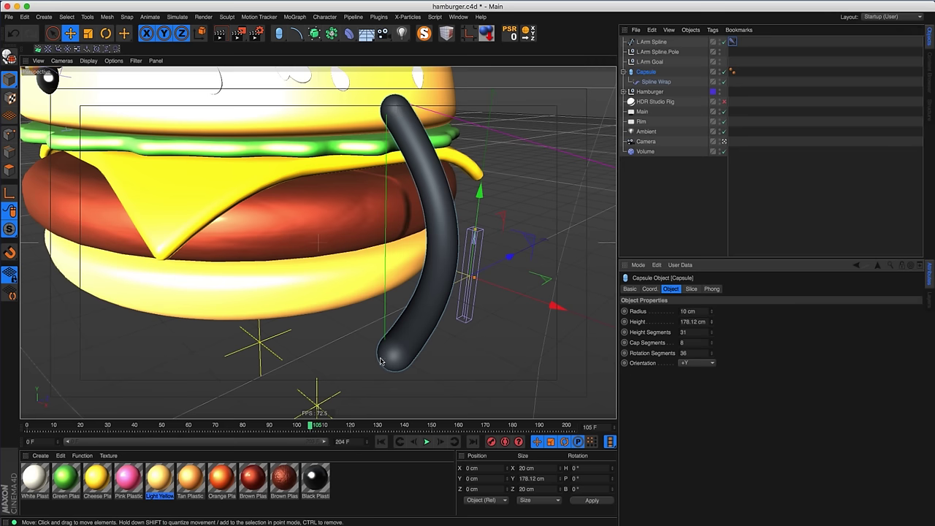
- Rename the arm capsule to L Arm
{"action": "left_click_drag", "start_coordinate": [404, 309], "coordinate": [381, 245], "text": "alt"}
{"action": "double_click", "coordinate": [647, 72]}
{"action": "type", "text": "L Arm"}
{"action": "key", "text": "Return"}
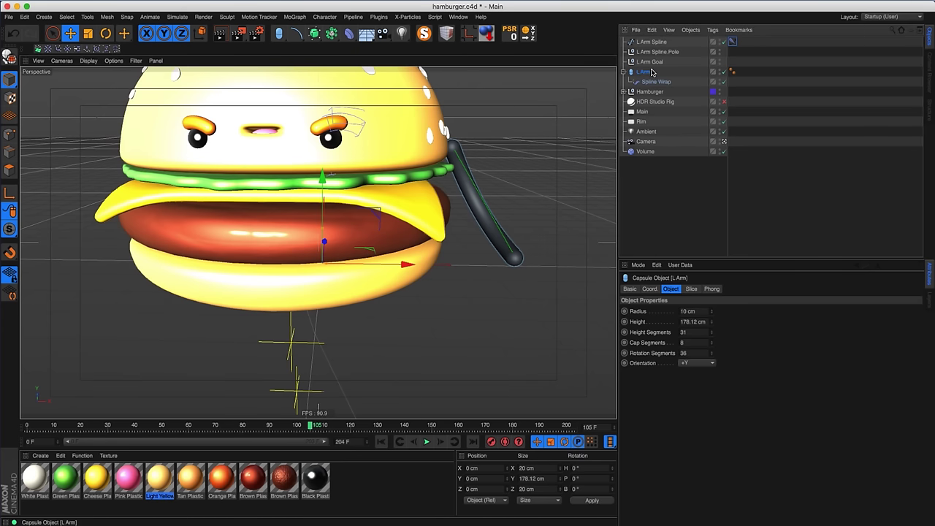
- Group L Arm Spline, its pole, L Arm Goal and the L Arm capsule under a null named L Arm Group
{"action": "mouse_move", "coordinate": [426, 177]}
{"action": "left_mouse_down", "text": "alt"}
{"action": "mouse_move", "coordinate": [396, 170]}
{"action": "mouse_move", "coordinate": [432, 174]}
{"action": "mouse_move", "coordinate": [418, 179]}
{"action": "left_mouse_up", "text": "alt"}
{"action": "right_click_drag", "start_coordinate": [418, 179], "coordinate": [342, 206], "text": "alt"}
{"action": "middle_click_drag", "start_coordinate": [339, 208], "coordinate": [340, 235], "text": "alt"}
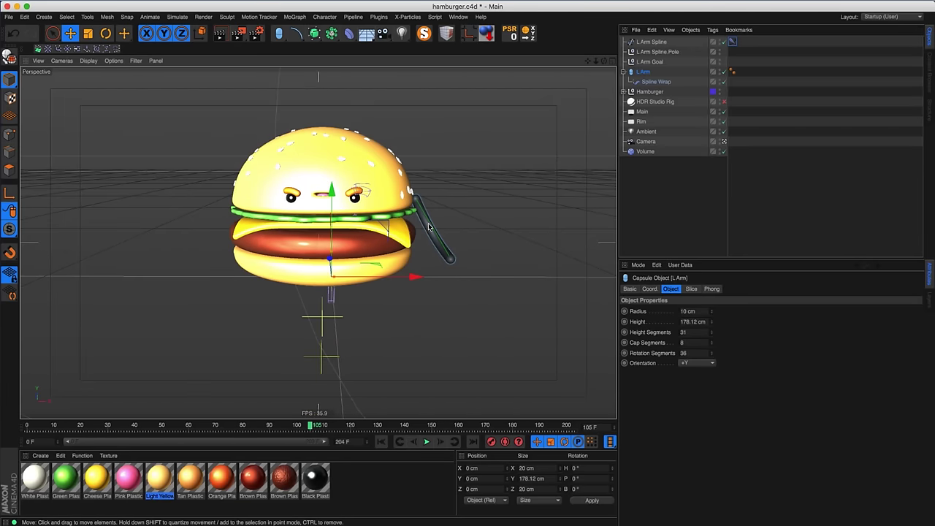
{"action": "left_click", "coordinate": [644, 43]}
{"action": "left_click", "coordinate": [640, 71], "text": "shift"}
{"action": "right_click", "coordinate": [640, 71]}
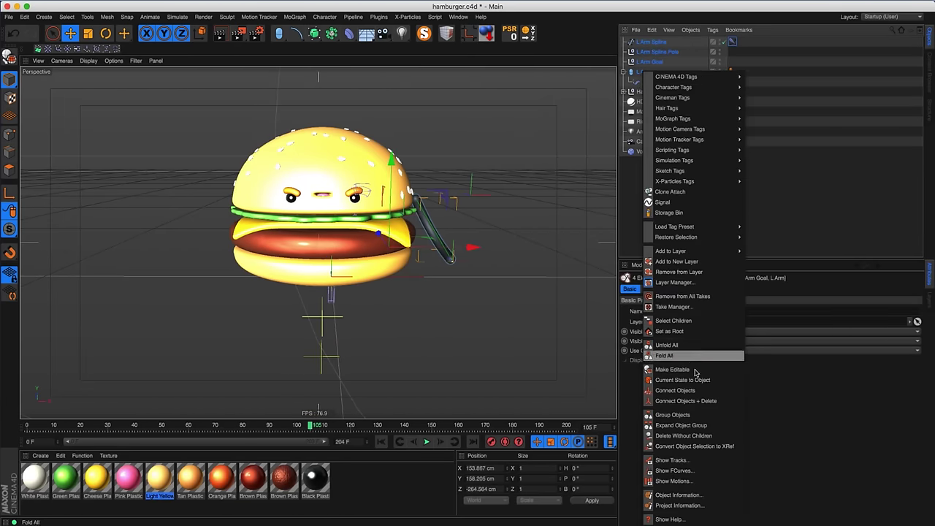
{"action": "left_click", "coordinate": [680, 422]}
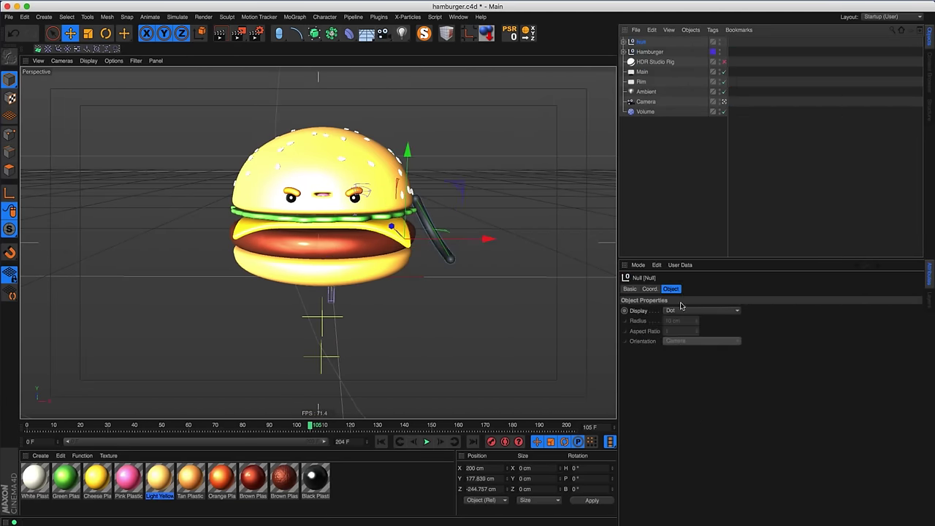
{"action": "left_click", "coordinate": [624, 41]}
{"action": "double_click", "coordinate": [644, 42]}
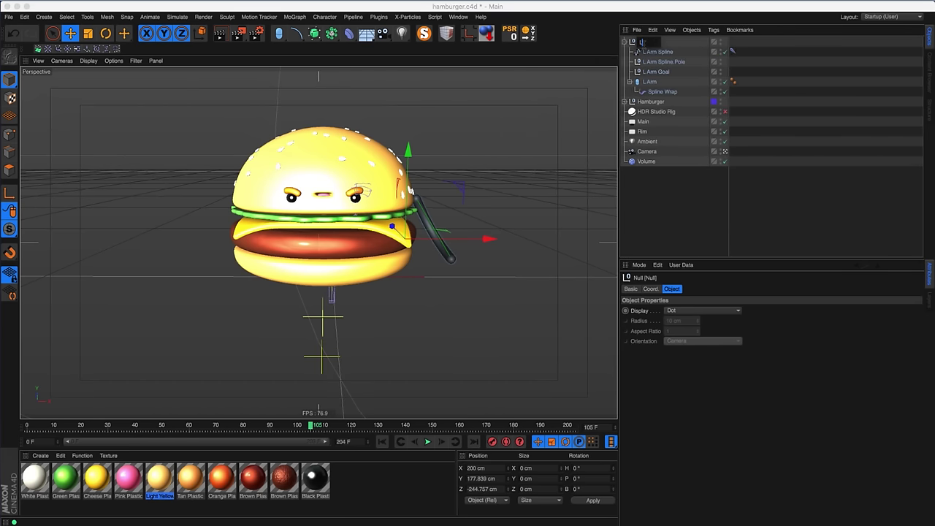
{"action": "type", "text": "p"}
{"action": "key", "text": "Return"}
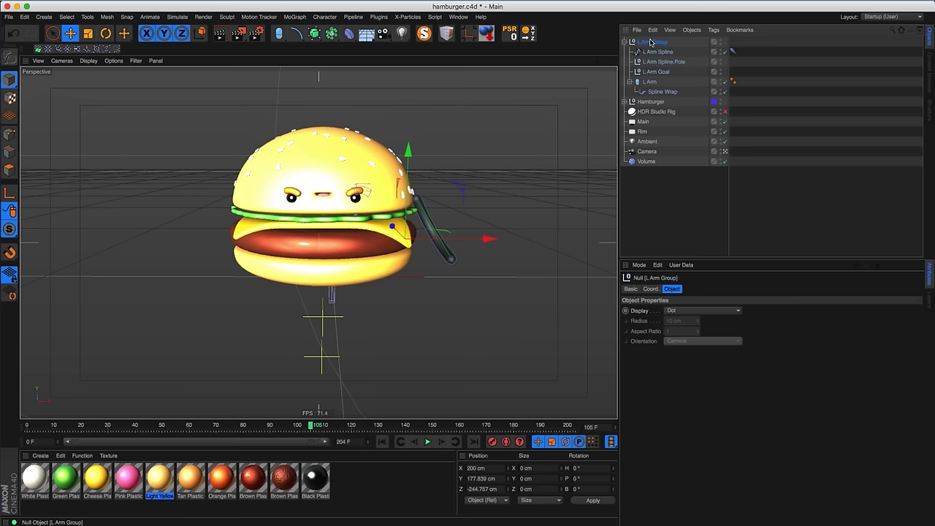
- Mirror L Arm Group with its children to the burger's other side using the Mirror Tool with World origin
{"action": "left_click", "coordinate": [324, 16]}
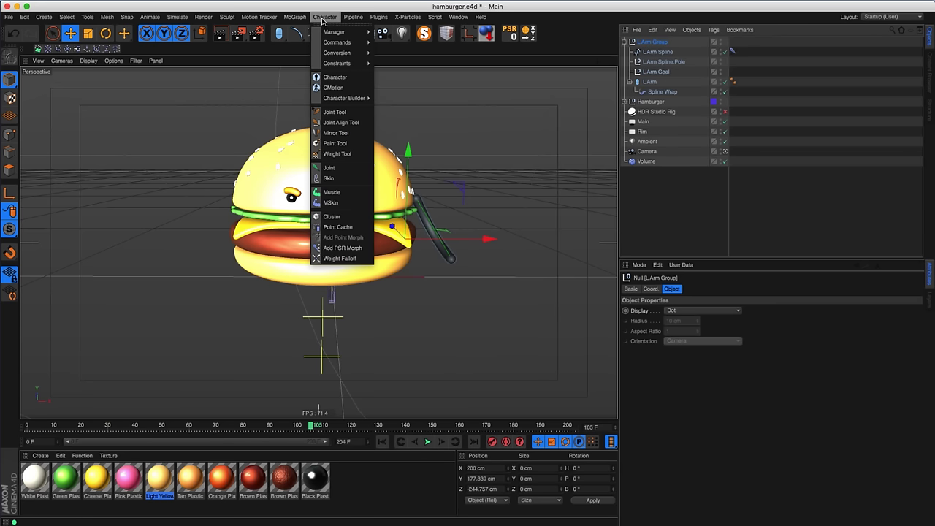
{"action": "left_click", "coordinate": [336, 134]}
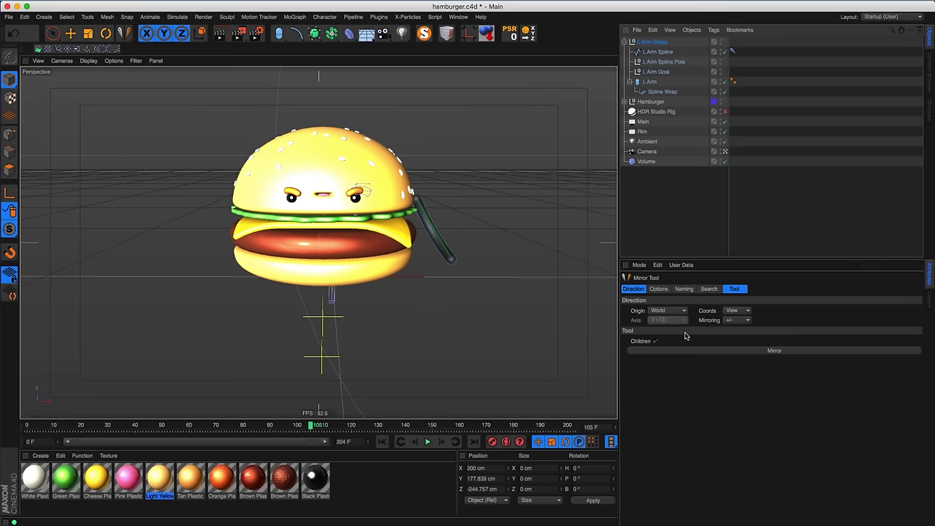
{"action": "left_click", "coordinate": [672, 352]}
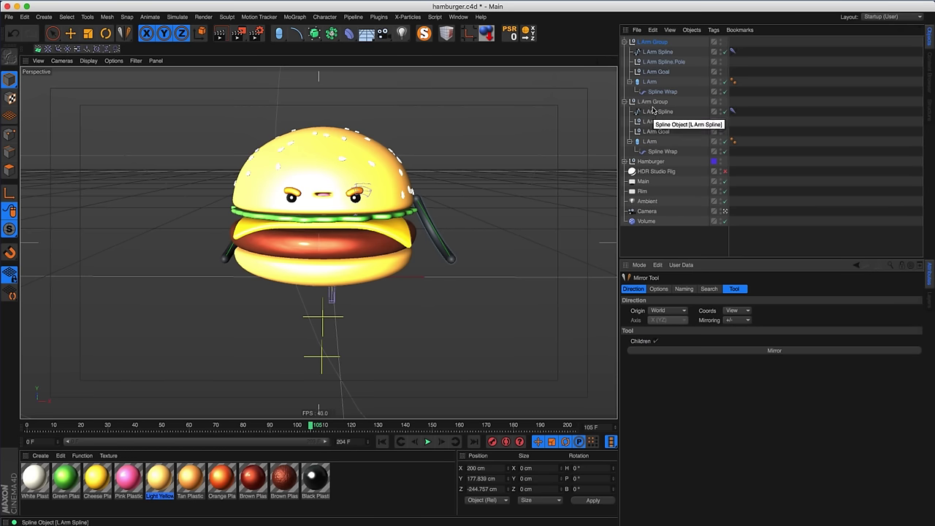
{"action": "key", "text": "e"}
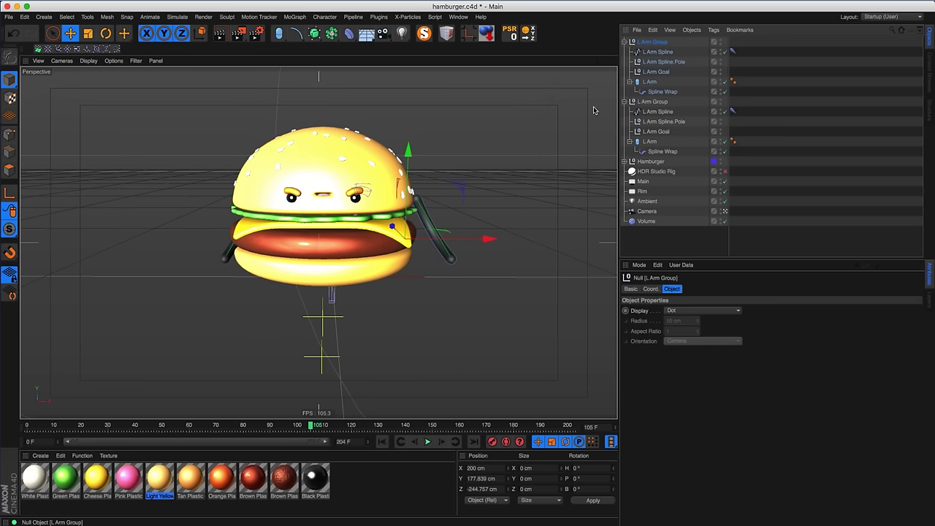
- Move the mirrored arm group outward to about X 138 cm so the arm sits at the side of the bun
{"action": "left_click", "coordinate": [653, 101]}
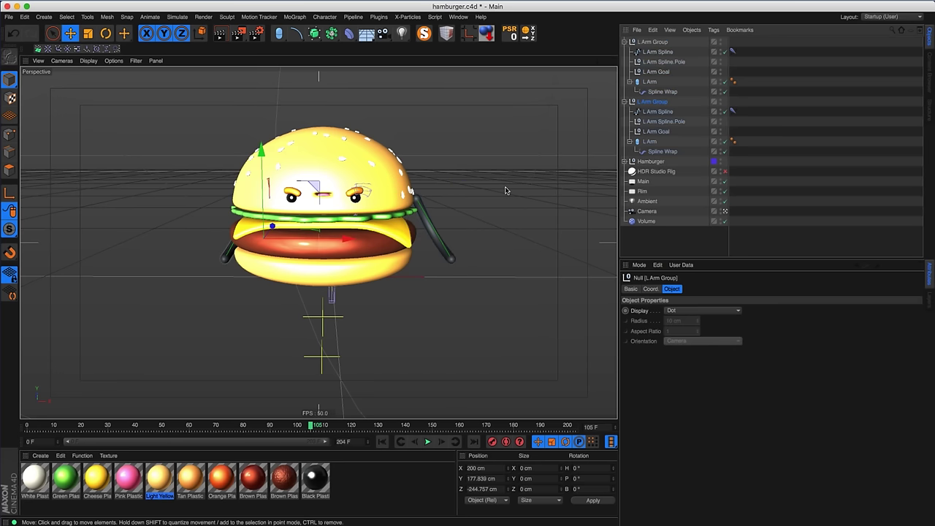
{"action": "left_click_drag", "start_coordinate": [340, 239], "coordinate": [318, 241]}
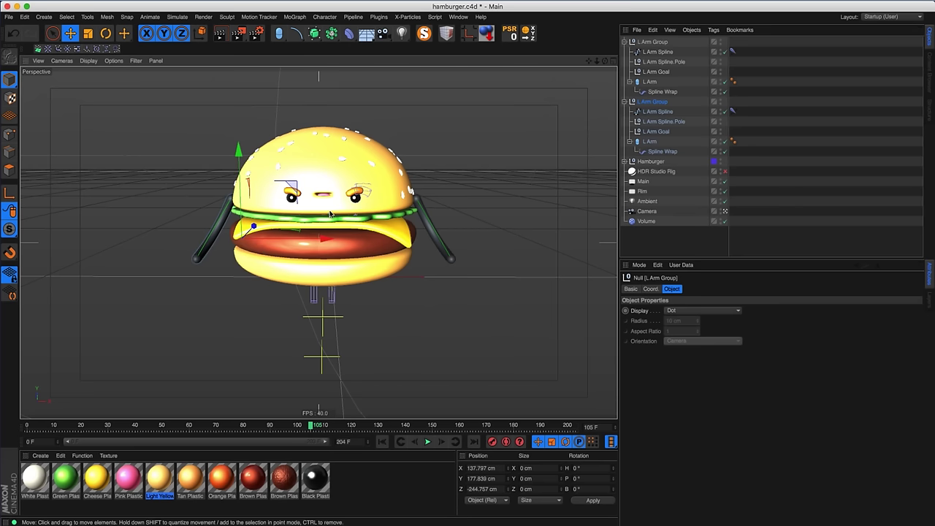
{"action": "left_click_drag", "start_coordinate": [340, 208], "coordinate": [322, 215], "text": "alt"}
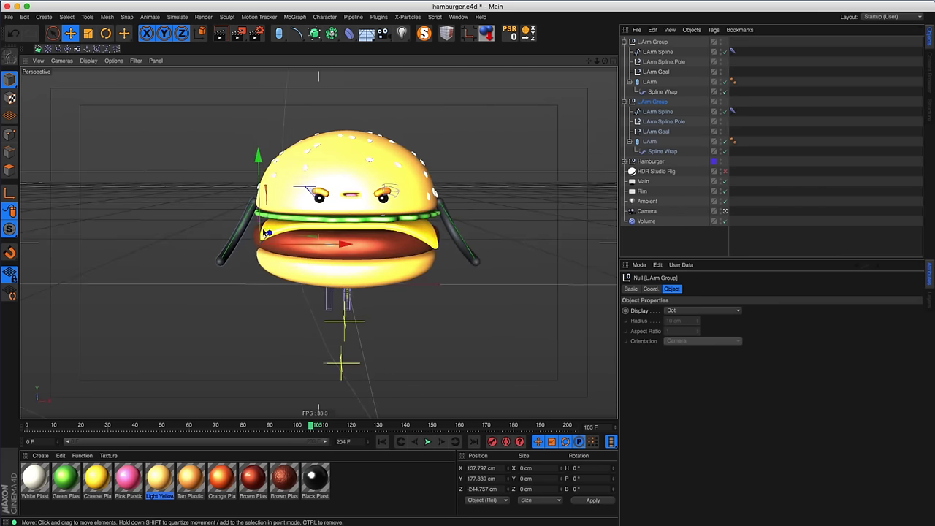
- Rename the mirrored group to R Arm Group and its spline to R Arm Spline
{"action": "double_click", "coordinate": [652, 103]}
{"action": "left_click_drag", "start_coordinate": [644, 103], "coordinate": [634, 103]}
{"action": "type", "text": "R"}
{"action": "double_click", "coordinate": [645, 114]}
{"action": "type", "text": "R Arm Spline"}
{"action": "key", "text": "Return"}
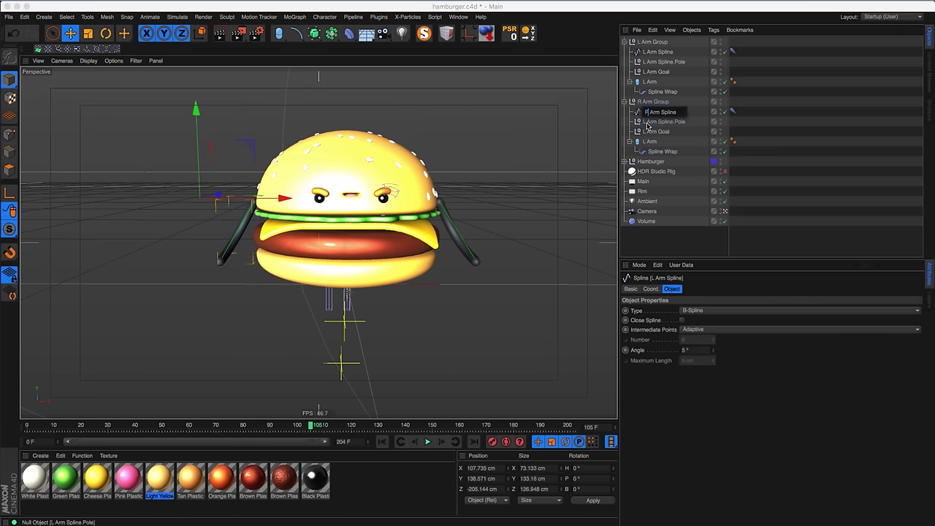
- Rename the mirrored pole, goal and capsule to R Arm Spline.Pole, R Arm Goal and R Arm
{"action": "double_click", "coordinate": [646, 121]}
{"action": "key", "text": "Return"}
{"action": "double_click", "coordinate": [647, 132]}
{"action": "type", "text": "R"}
{"action": "double_click", "coordinate": [647, 143]}
{"action": "left_click_drag", "start_coordinate": [649, 142], "coordinate": [638, 144]}
{"action": "type", "text": "R"}
{"action": "left_click", "coordinate": [747, 149]}
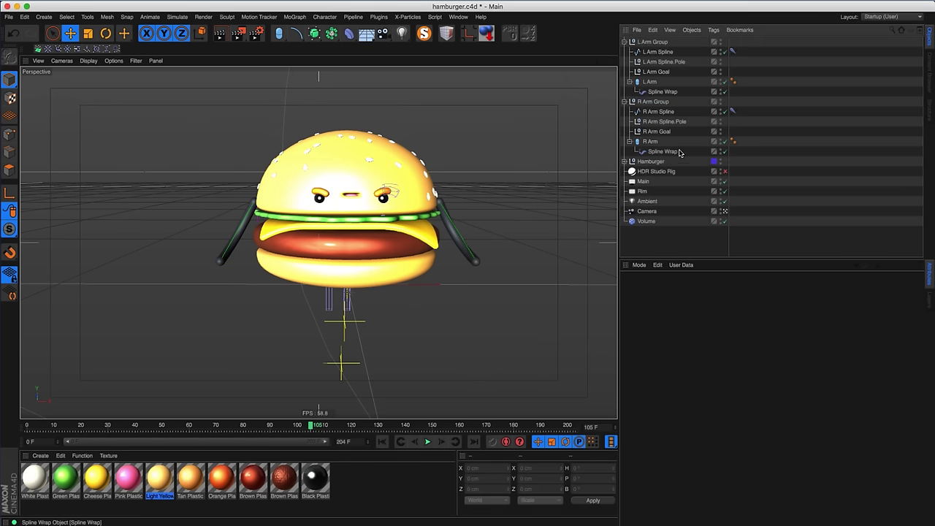
- Raise R Arm Goal to about X -335, Y -61, Z 212 cm and reposition R Arm Spline.Pole so the arm bends outward
{"action": "left_click", "coordinate": [658, 133]}
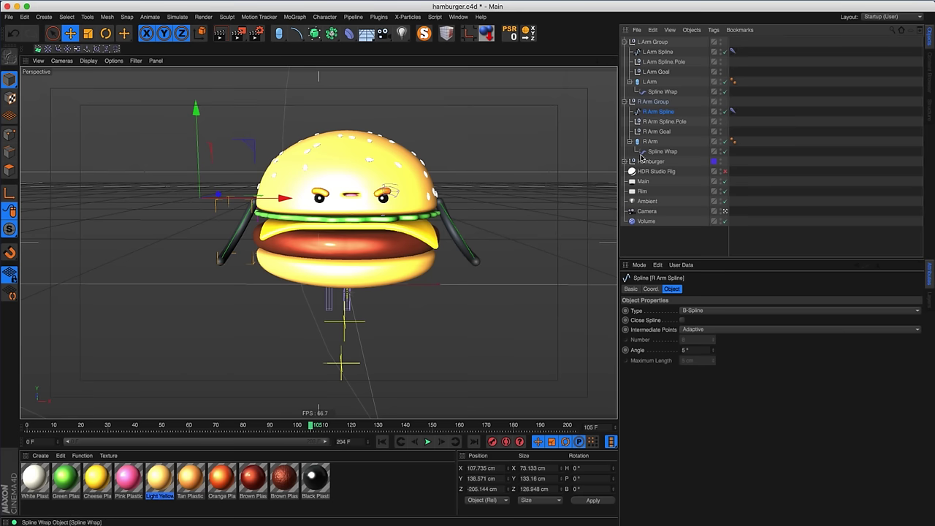
{"action": "left_click_drag", "start_coordinate": [320, 220], "coordinate": [323, 122]}
{"action": "left_click", "coordinate": [664, 123]}
{"action": "left_click_drag", "start_coordinate": [420, 186], "coordinate": [315, 220], "text": "alt"}
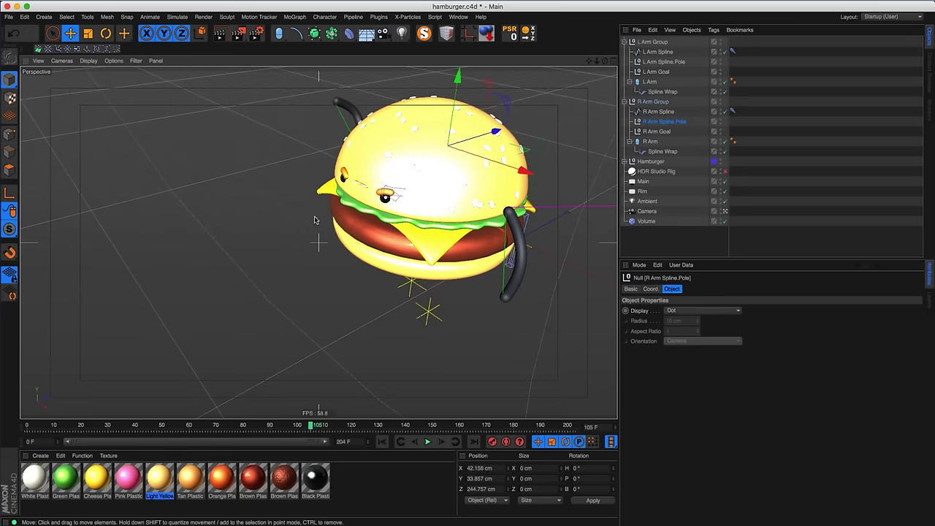
{"action": "left_click_drag", "start_coordinate": [508, 167], "coordinate": [409, 152]}
{"action": "left_click_drag", "start_coordinate": [406, 155], "coordinate": [370, 183], "text": "alt"}
{"action": "left_click_drag", "start_coordinate": [291, 157], "coordinate": [291, 233]}
{"action": "left_click_drag", "start_coordinate": [304, 200], "coordinate": [342, 250], "text": "alt"}
{"action": "left_click_drag", "start_coordinate": [294, 176], "coordinate": [256, 211]}
{"action": "left_click_drag", "start_coordinate": [330, 237], "coordinate": [350, 199], "text": "alt"}
{"action": "left_click_drag", "start_coordinate": [209, 273], "coordinate": [292, 276]}
{"action": "left_click_drag", "start_coordinate": [298, 242], "coordinate": [268, 286], "text": "alt"}
{"action": "left_click_drag", "start_coordinate": [360, 152], "coordinate": [320, 202]}
{"action": "left_click_drag", "start_coordinate": [349, 252], "coordinate": [366, 165], "text": "alt"}
- Collapse the left and right arm groups in the object hierarchy and select R Arm Group
{"action": "left_click", "coordinate": [658, 132]}
{"action": "middle_click_drag", "start_coordinate": [397, 185], "coordinate": [381, 172], "text": "alt"}
{"action": "middle_click_drag", "start_coordinate": [350, 228], "coordinate": [338, 235], "text": "alt"}
{"action": "right_click_drag", "start_coordinate": [350, 236], "coordinate": [360, 235], "text": "alt"}
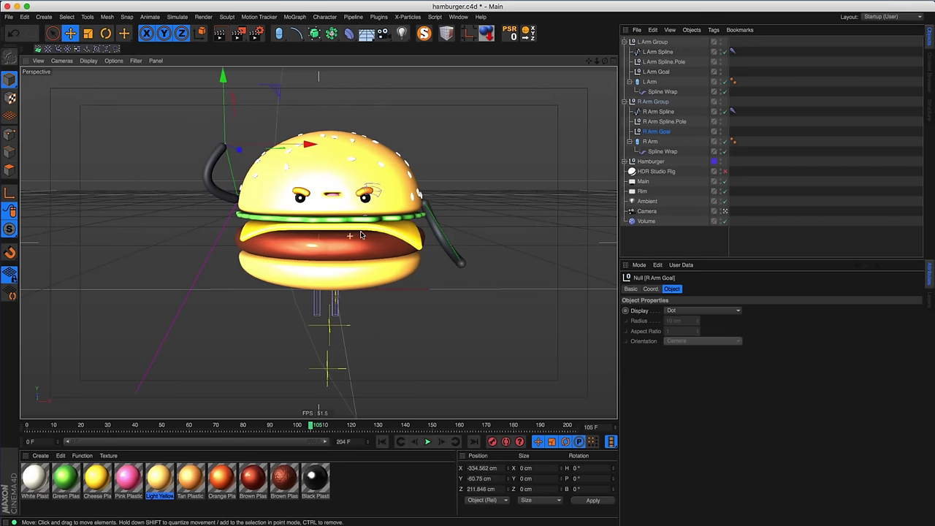
{"action": "left_click", "coordinate": [625, 102]}
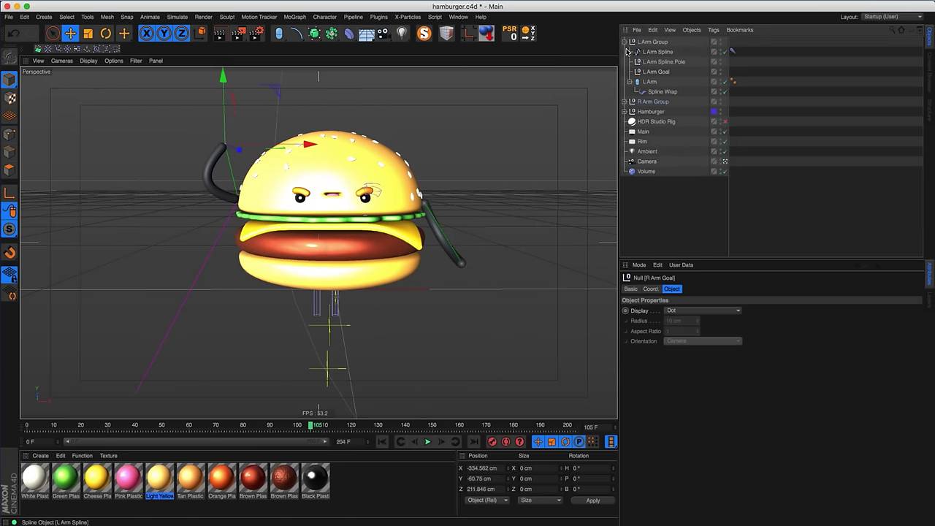
{"action": "left_click", "coordinate": [624, 42]}
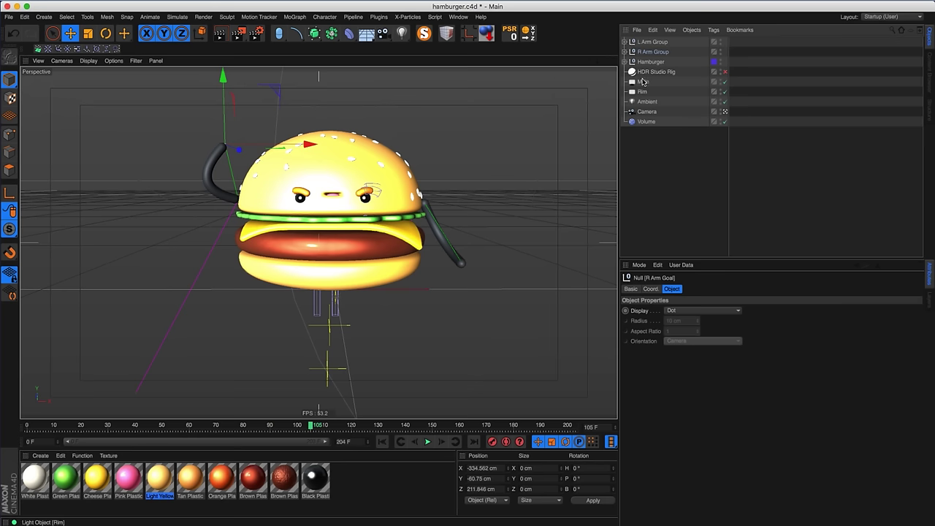
{"action": "left_click", "coordinate": [630, 52]}
{"action": "middle_click_drag", "start_coordinate": [425, 193], "coordinate": [408, 168], "text": "alt"}
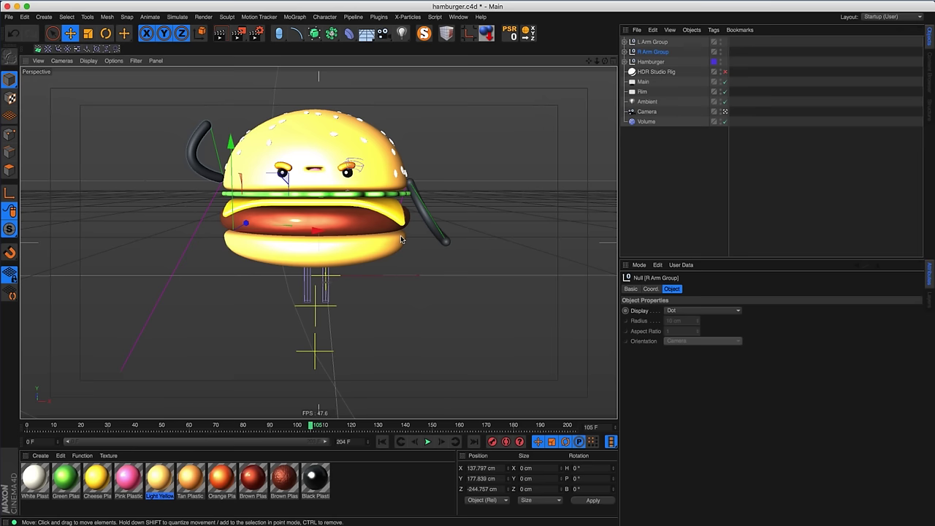
- Draw a three-point Bezier spline with the Pen tool beneath the burger in the Right view for the leg
{"action": "left_click", "coordinate": [613, 62]}
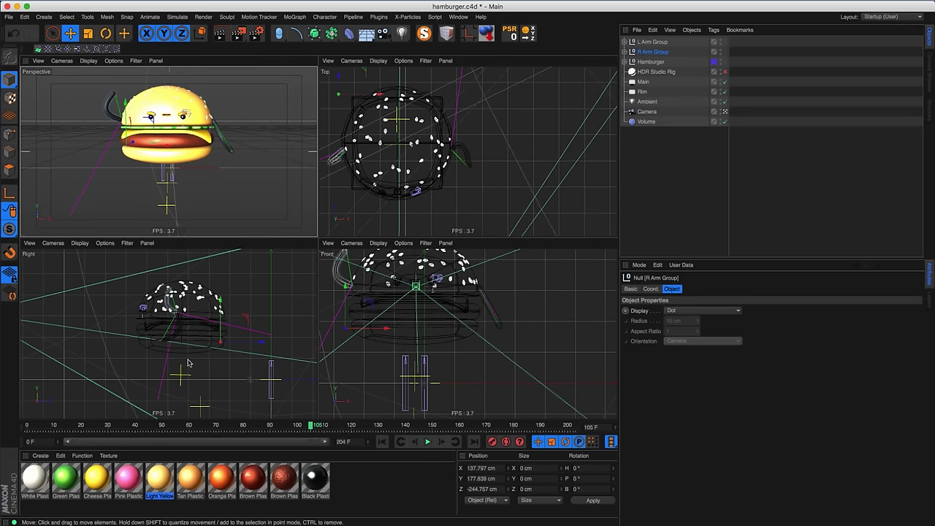
{"action": "middle_click_drag", "start_coordinate": [188, 361], "coordinate": [187, 344], "text": "alt"}
{"action": "scroll", "coordinate": [187, 342], "scroll_direction": "up", "scroll_amount": 5}
{"action": "left_click", "coordinate": [314, 245]}
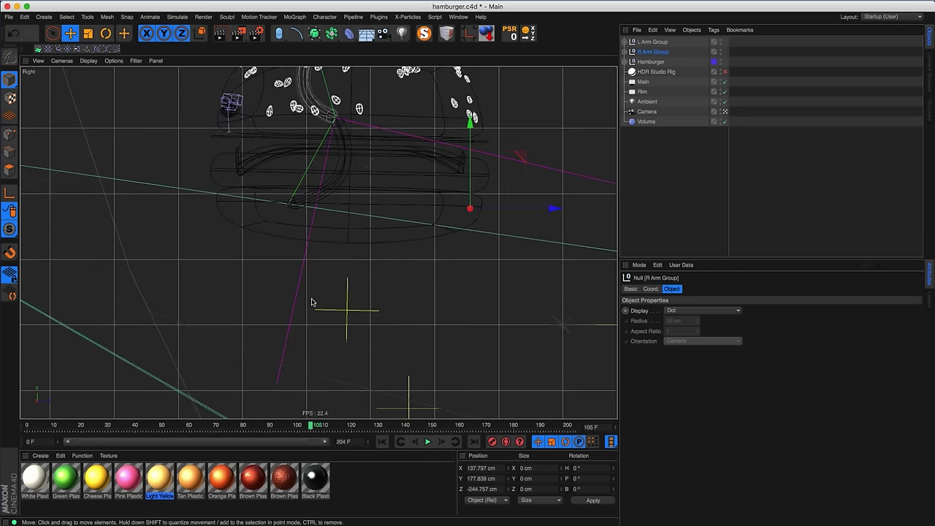
{"action": "left_click", "coordinate": [67, 17]}
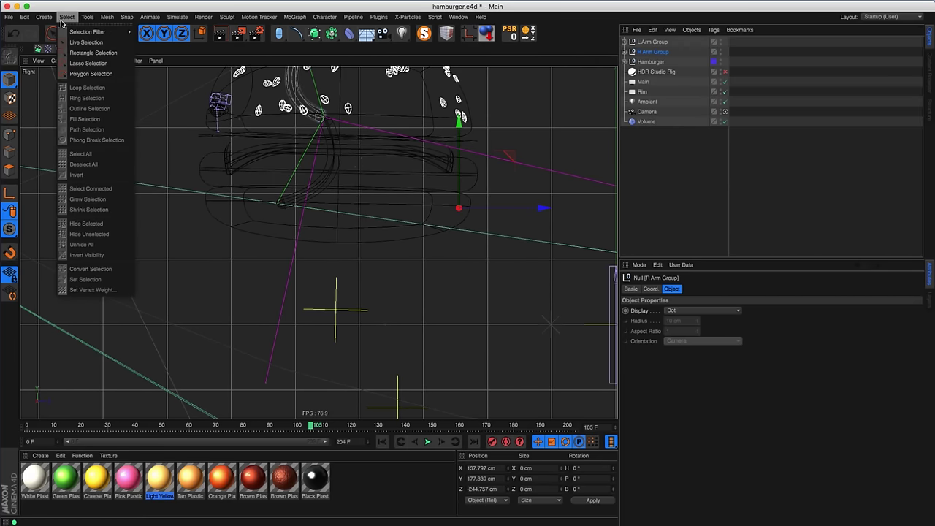
{"action": "mouse_move", "coordinate": [44, 17]}
{"action": "mouse_move", "coordinate": [66, 46]}
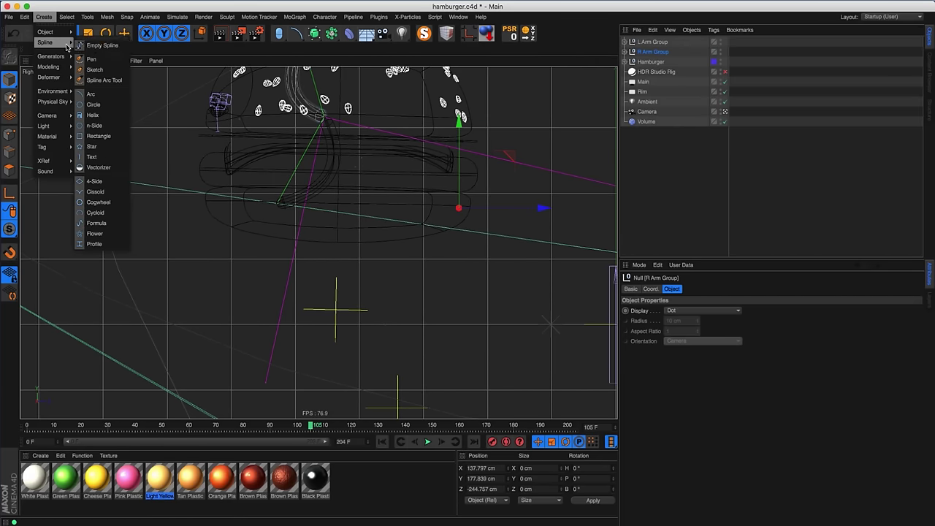
{"action": "left_click", "coordinate": [92, 59]}
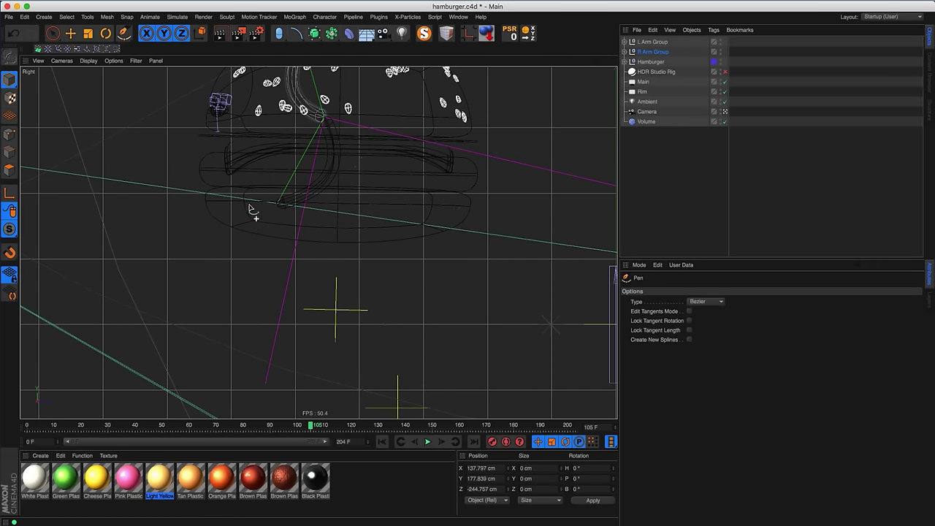
{"action": "left_click", "coordinate": [319, 235]}
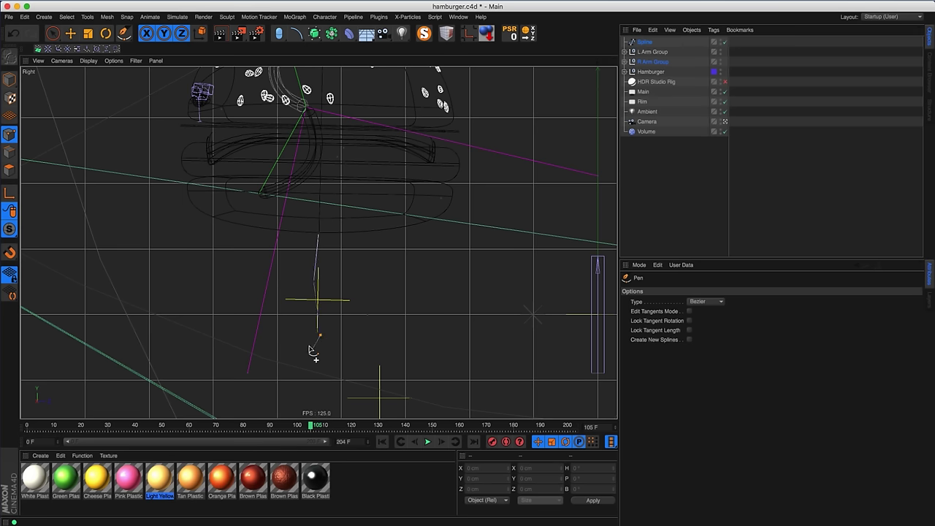
- Move the leg spline's middle point slightly down and toward the back to refine the knee bend
{"action": "left_click", "coordinate": [53, 33]}
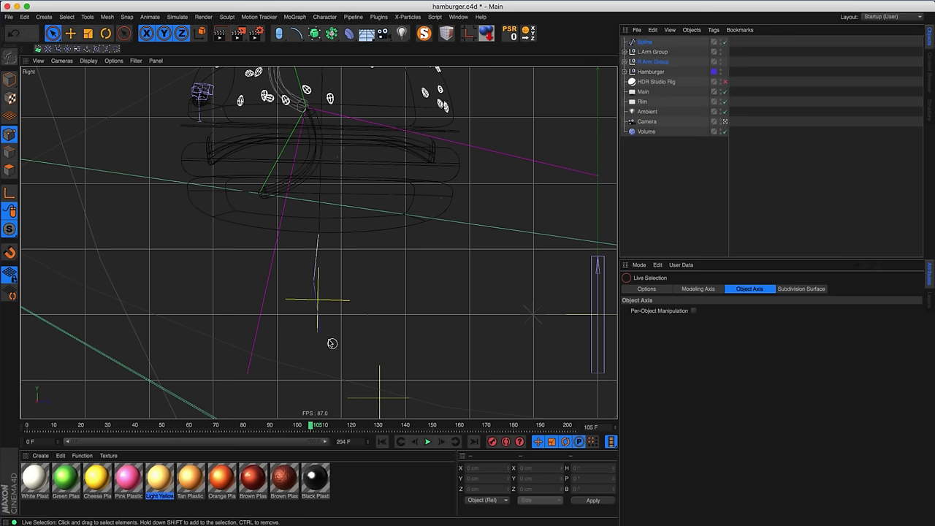
{"action": "left_click", "coordinate": [312, 285]}
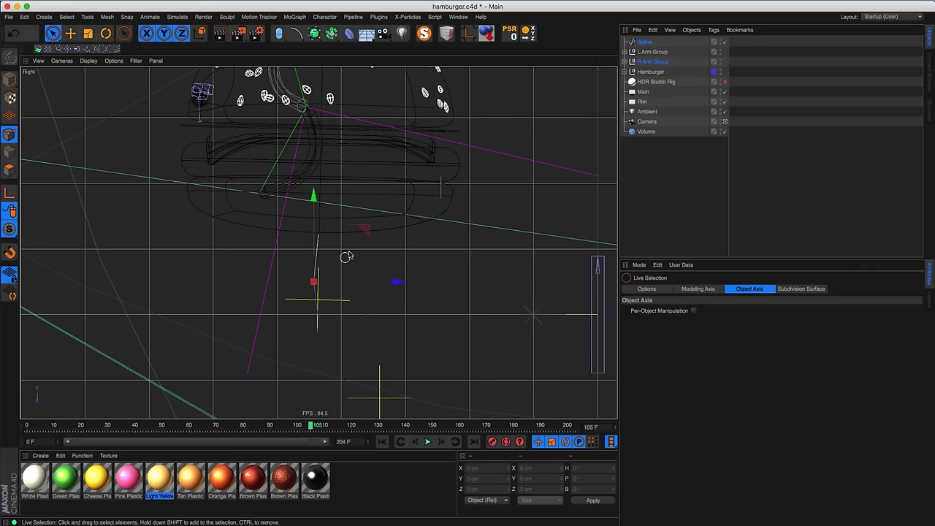
{"action": "key", "text": "e"}
{"action": "left_click_drag", "start_coordinate": [358, 238], "coordinate": [368, 233]}
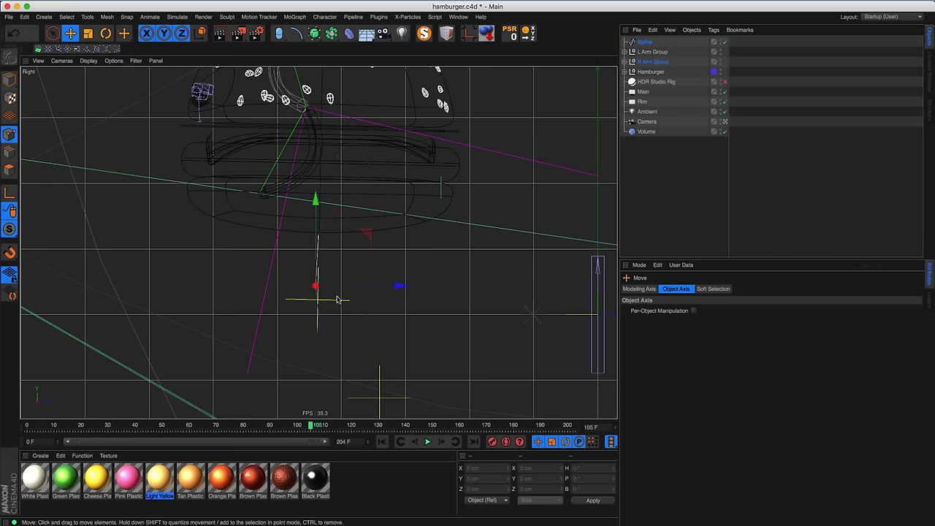
- Reposition the leg spline's knee and end points to form a nearly straight leg about 127 cm tall under the bottom bun
{"action": "scroll", "coordinate": [326, 335], "scroll_direction": "up", "scroll_amount": 3}
{"action": "left_click", "coordinate": [317, 334]}
{"action": "left_click_drag", "start_coordinate": [318, 276], "coordinate": [322, 265]}
{"action": "middle_click_drag", "start_coordinate": [310, 265], "coordinate": [303, 285], "text": "alt"}
{"action": "left_click", "coordinate": [305, 284]}
{"action": "left_click_drag", "start_coordinate": [306, 249], "coordinate": [307, 232]}
{"action": "left_click", "coordinate": [311, 351]}
{"action": "left_click_drag", "start_coordinate": [358, 297], "coordinate": [359, 276]}
{"action": "left_click", "coordinate": [307, 210]}
{"action": "scroll", "coordinate": [321, 244], "scroll_direction": "down", "scroll_amount": 1}
{"action": "scroll", "coordinate": [311, 243], "scroll_direction": "down", "scroll_amount": 3}
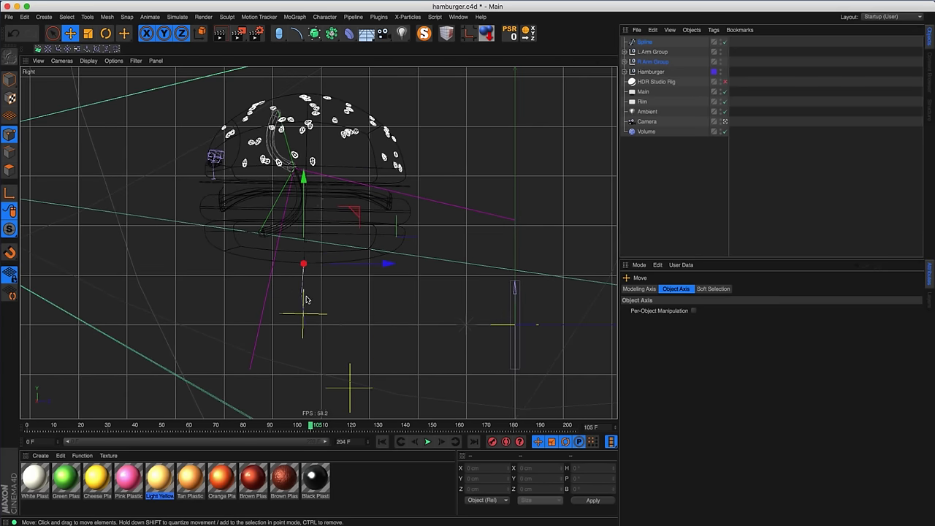
- Center the new spline's axis on its geometry and rename the spline L Leg Spline
{"action": "left_click", "coordinate": [9, 79]}
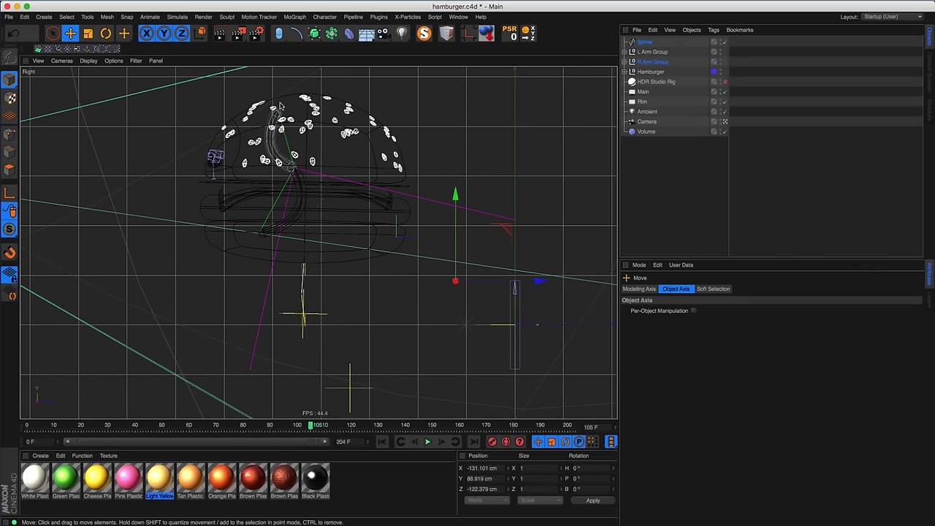
{"action": "left_click", "coordinate": [646, 41]}
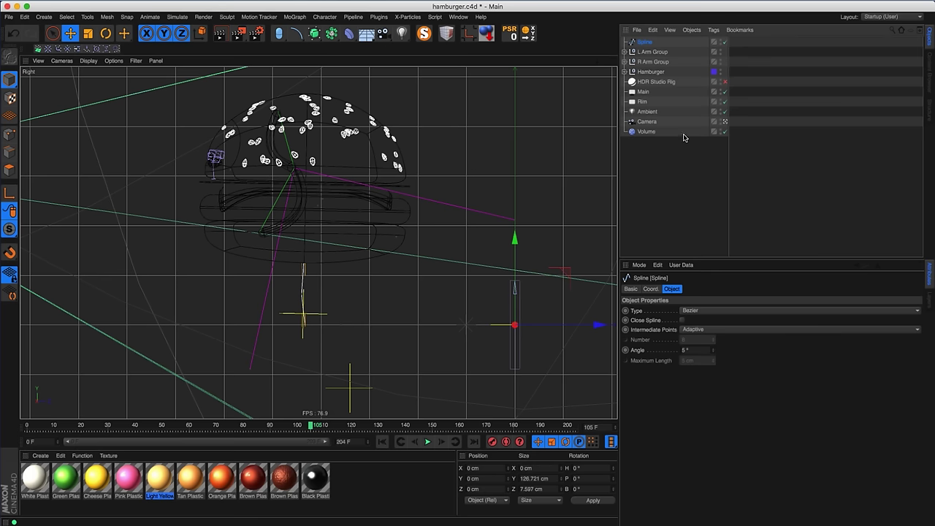
{"action": "left_click", "coordinate": [469, 34]}
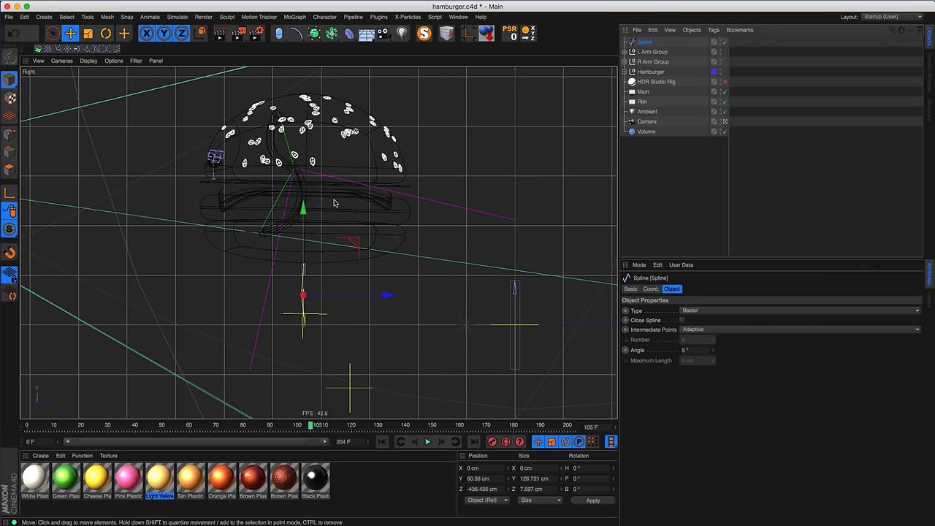
{"action": "double_click", "coordinate": [644, 42]}
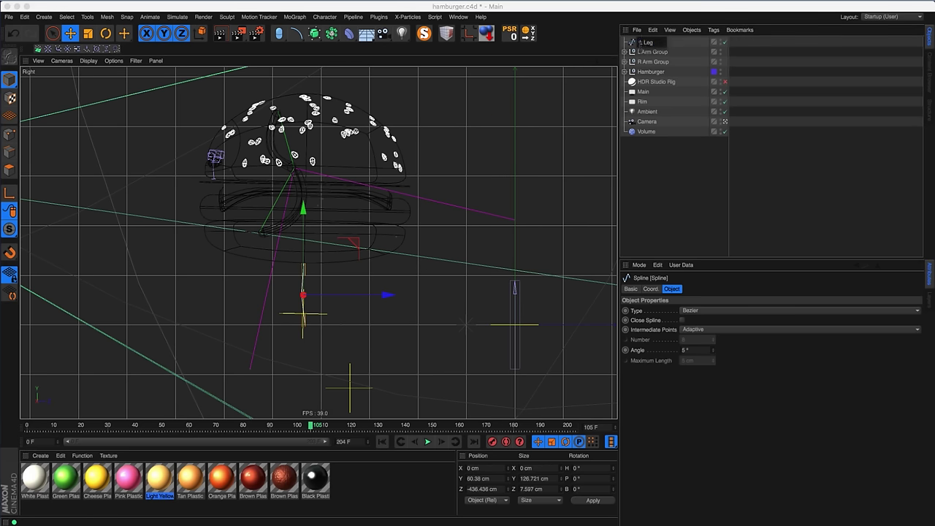
{"action": "type", "text": "L Leg Spline"}
{"action": "key", "text": "Return"}
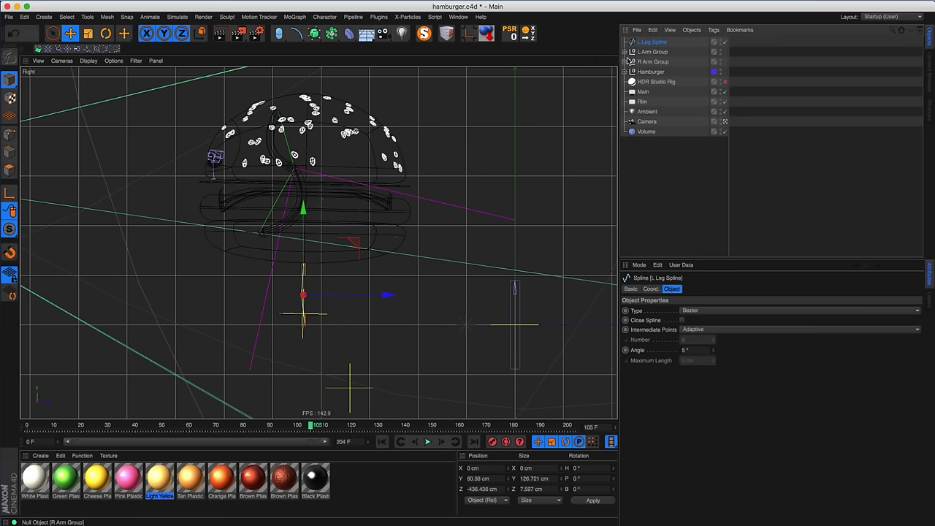
- Add an IK tag to L Leg Spline and enable Point IK
{"action": "right_click", "coordinate": [652, 42]}
{"action": "mouse_move", "coordinate": [674, 58]}
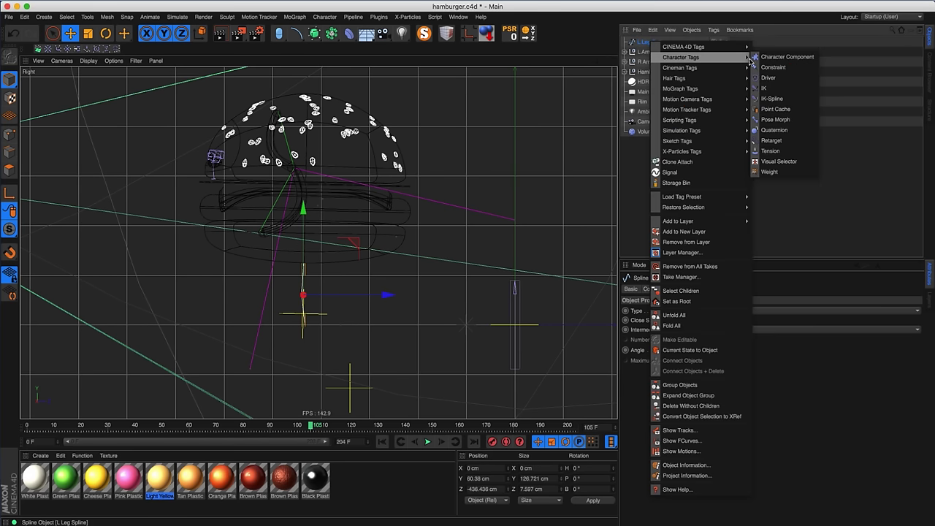
{"action": "left_click", "coordinate": [765, 88]}
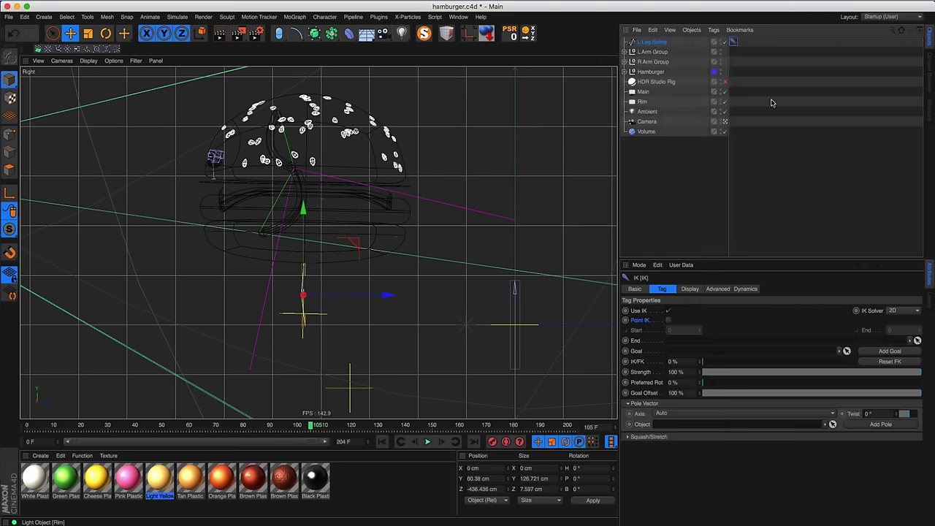
{"action": "left_click", "coordinate": [668, 320]}
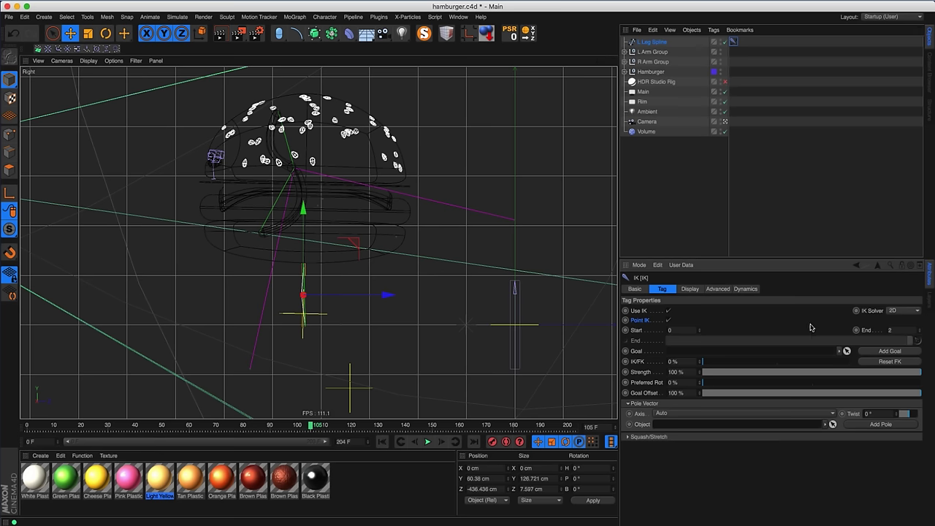
- Add a goal to the leg's IK tag, rename it L Leg Goal and try moving it to test the bend
{"action": "scroll", "coordinate": [310, 273], "scroll_direction": "up", "scroll_amount": 5}
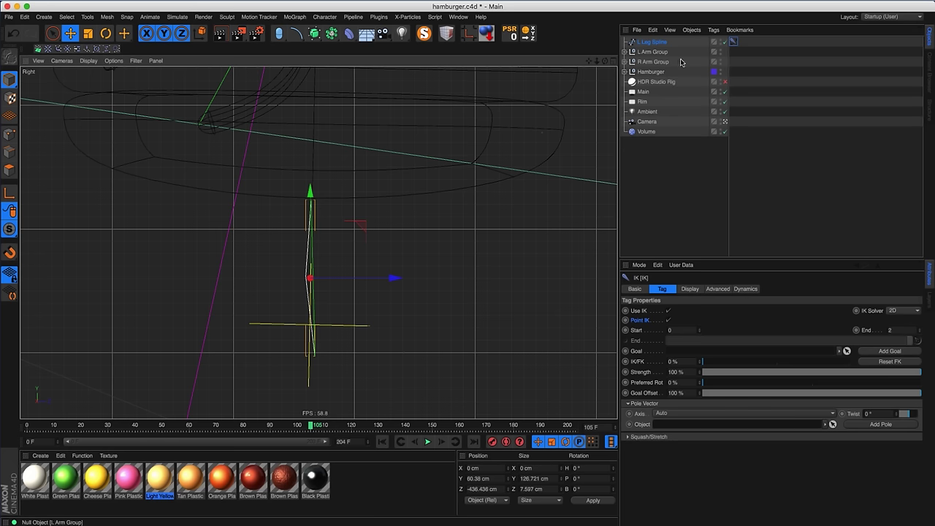
{"action": "left_click", "coordinate": [884, 352]}
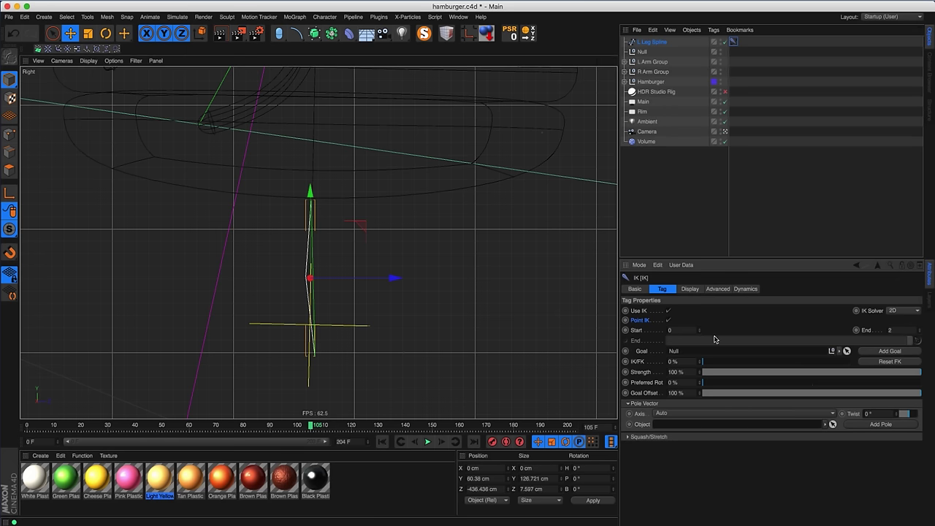
{"action": "left_click", "coordinate": [645, 52]}
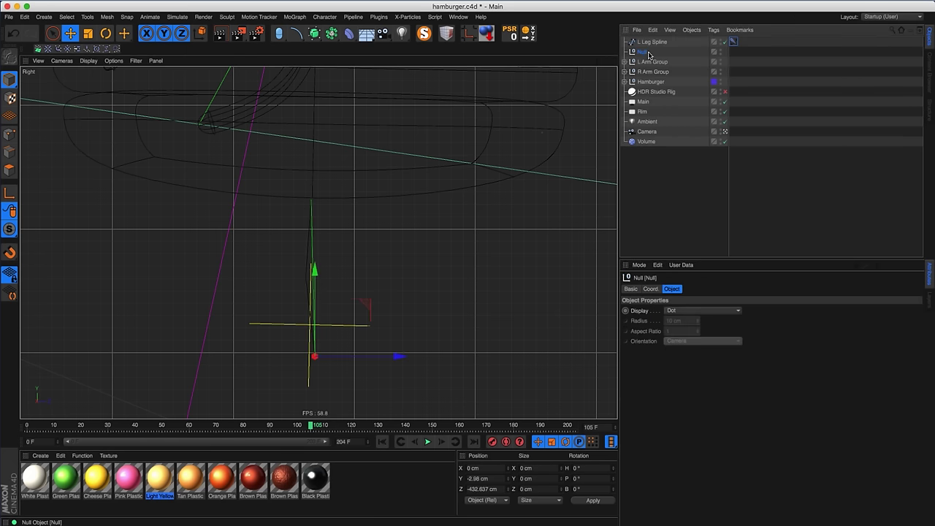
{"action": "double_click", "coordinate": [643, 53]}
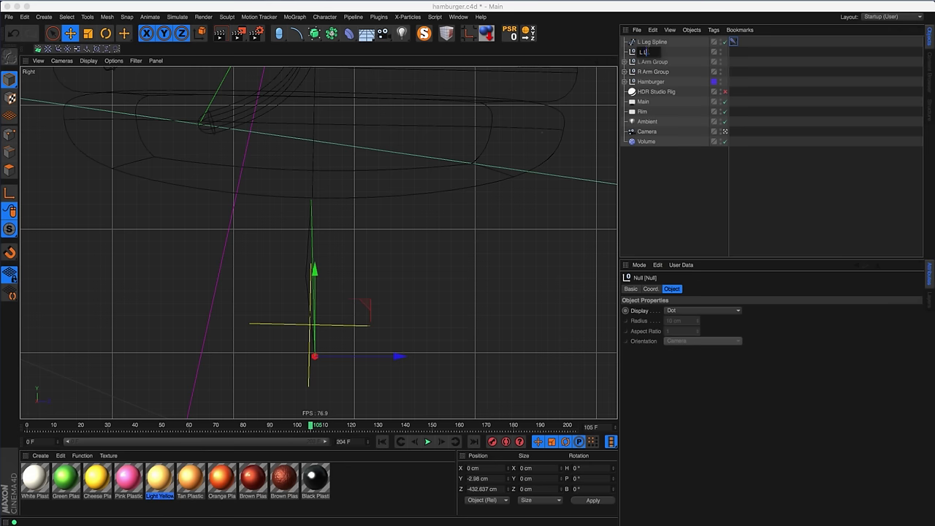
{"action": "type", "text": "L Leg Goal"}
{"action": "key", "text": "Return"}
{"action": "left_click_drag", "start_coordinate": [373, 312], "coordinate": [299, 297]}
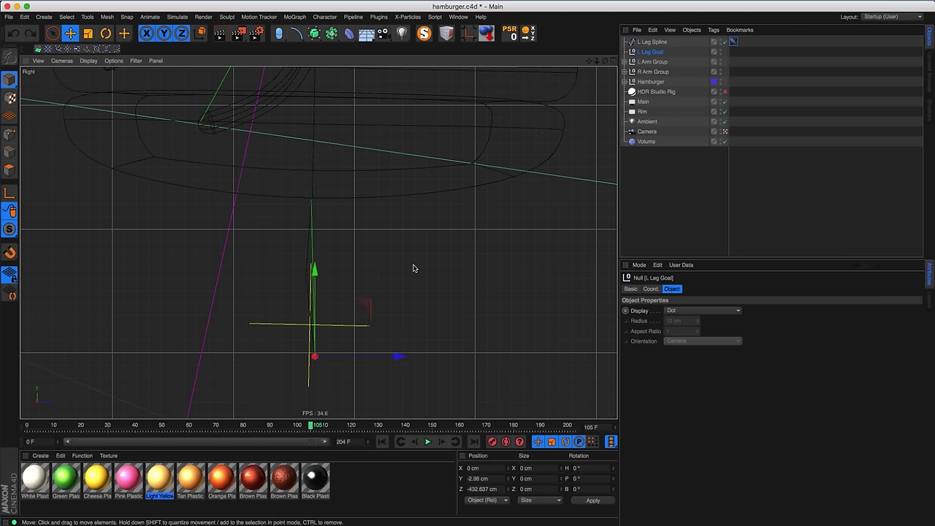
- Set L Leg Spline's type to Akima and move L Leg Goal to about Y 46, Z -372 cm to bend the leg
{"action": "left_click", "coordinate": [655, 42]}
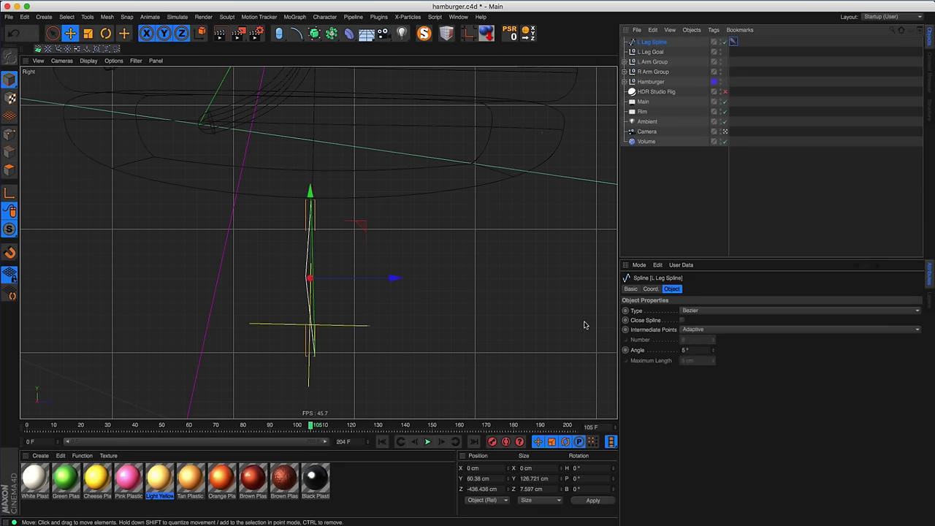
{"action": "left_click", "coordinate": [694, 311]}
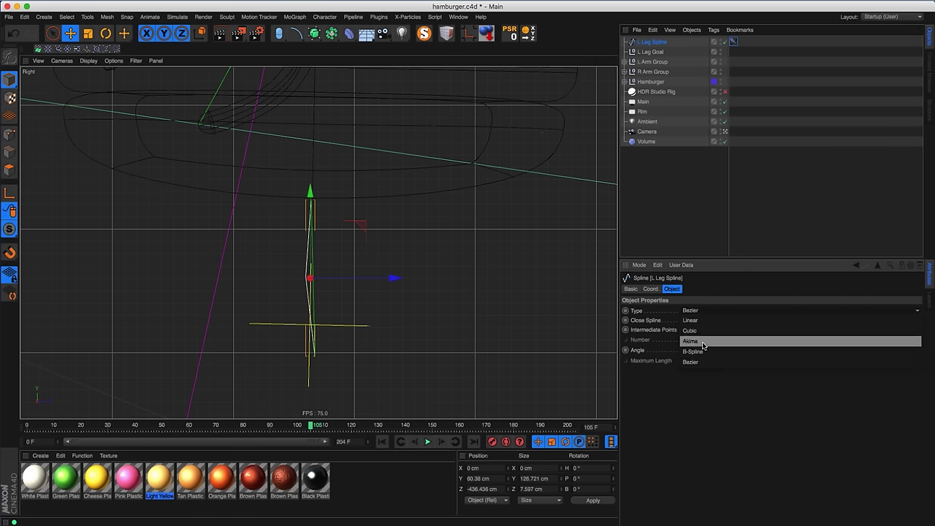
{"action": "left_click", "coordinate": [707, 341]}
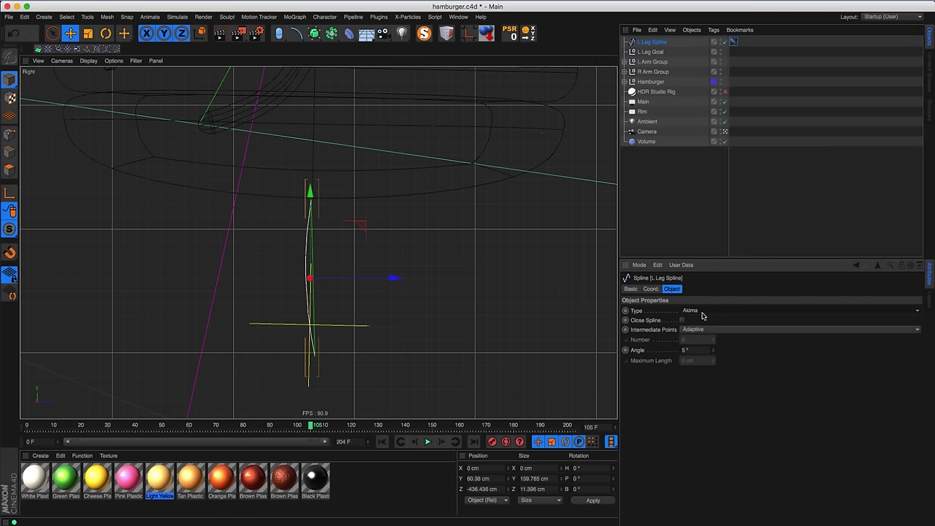
{"action": "left_click", "coordinate": [650, 51]}
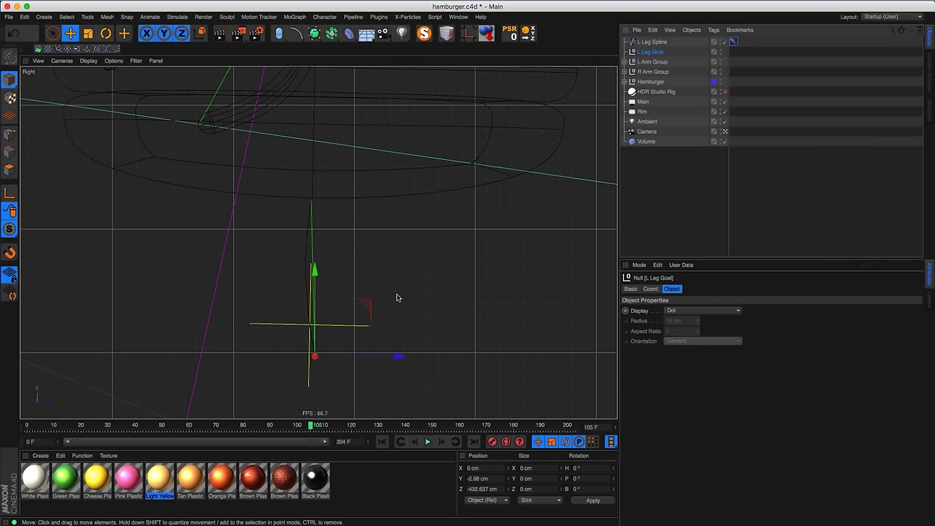
{"action": "left_click_drag", "start_coordinate": [413, 249], "coordinate": [442, 246]}
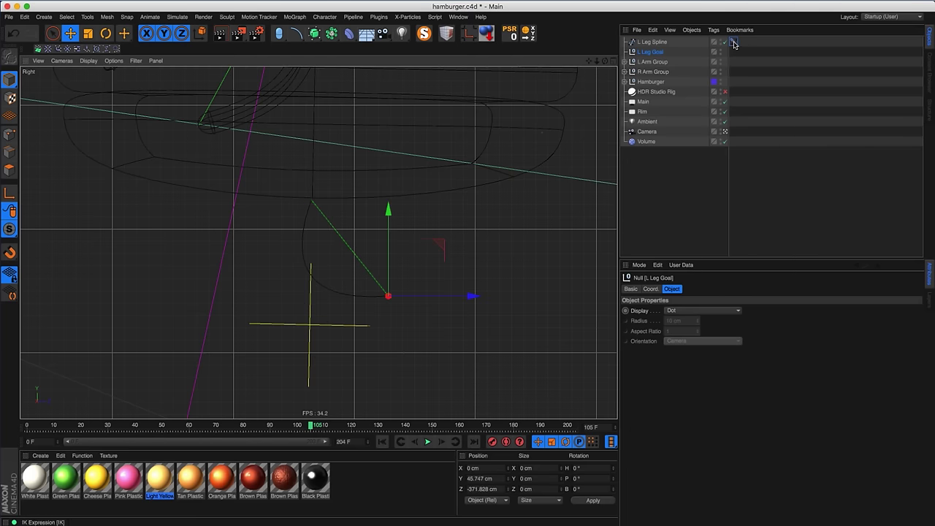
- Compare the Cubic and B-Spline types on the bent L Leg Spline and set it to B-Spline
{"action": "left_click", "coordinate": [654, 42]}
{"action": "left_click", "coordinate": [705, 313]}
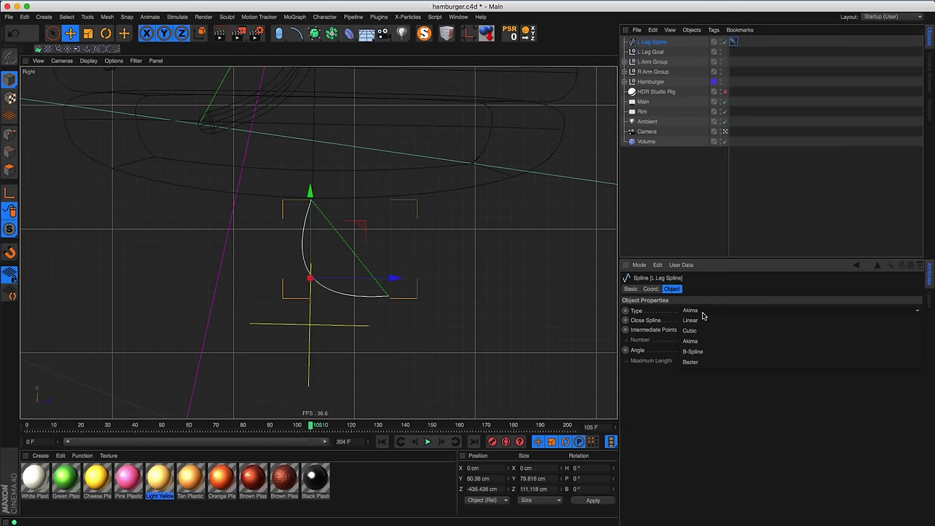
{"action": "left_click", "coordinate": [705, 330]}
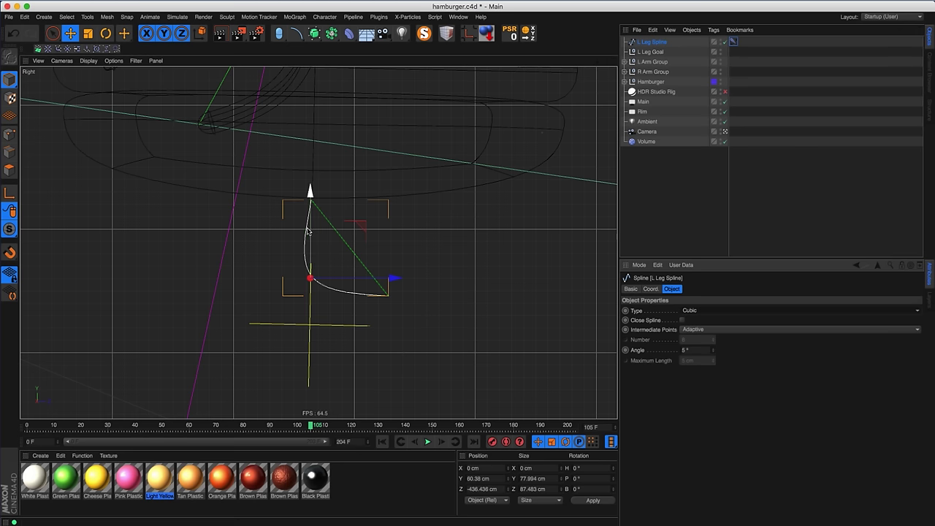
{"action": "left_click", "coordinate": [731, 312]}
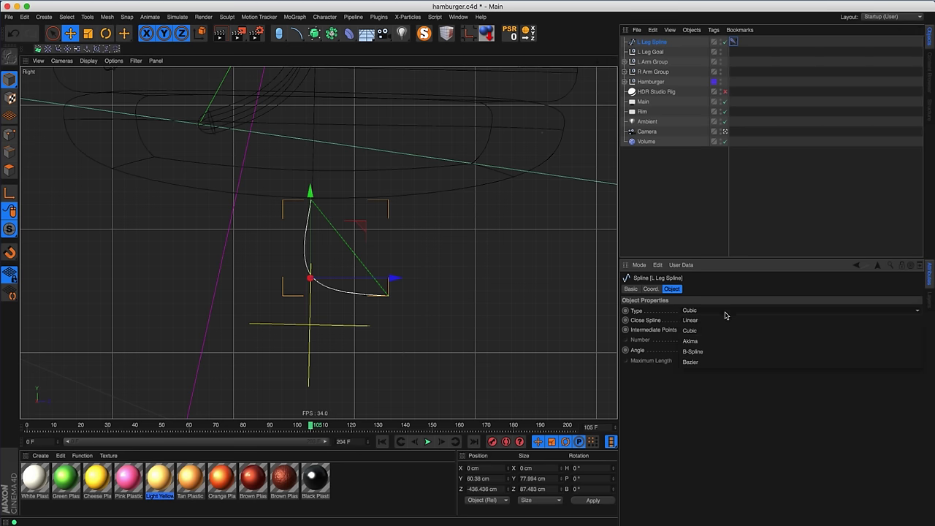
{"action": "left_click", "coordinate": [716, 357]}
{"action": "left_click", "coordinate": [713, 313]}
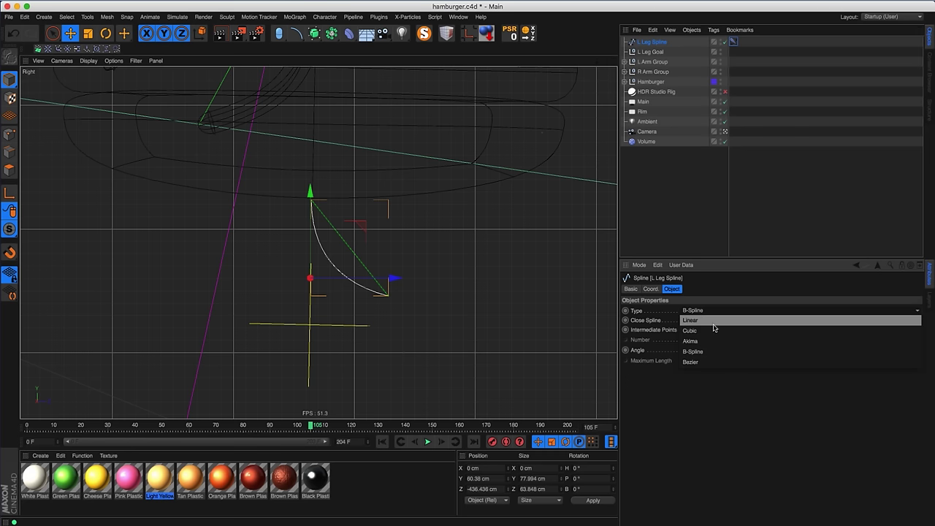
{"action": "left_click", "coordinate": [716, 333]}
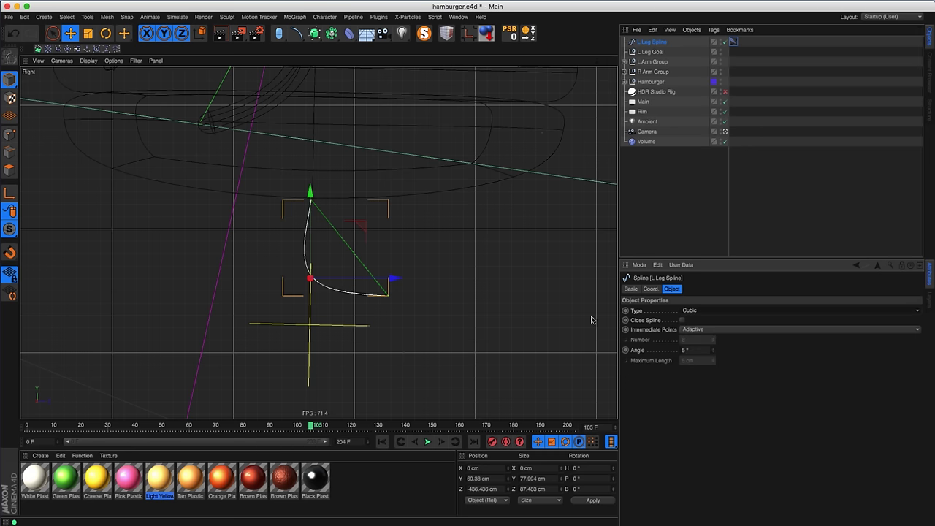
{"action": "left_click", "coordinate": [707, 311]}
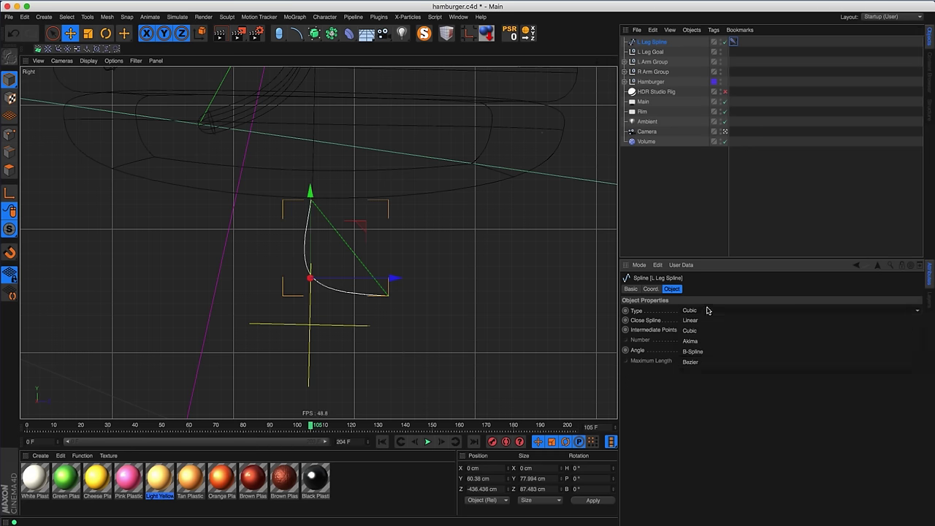
{"action": "left_click", "coordinate": [708, 352]}
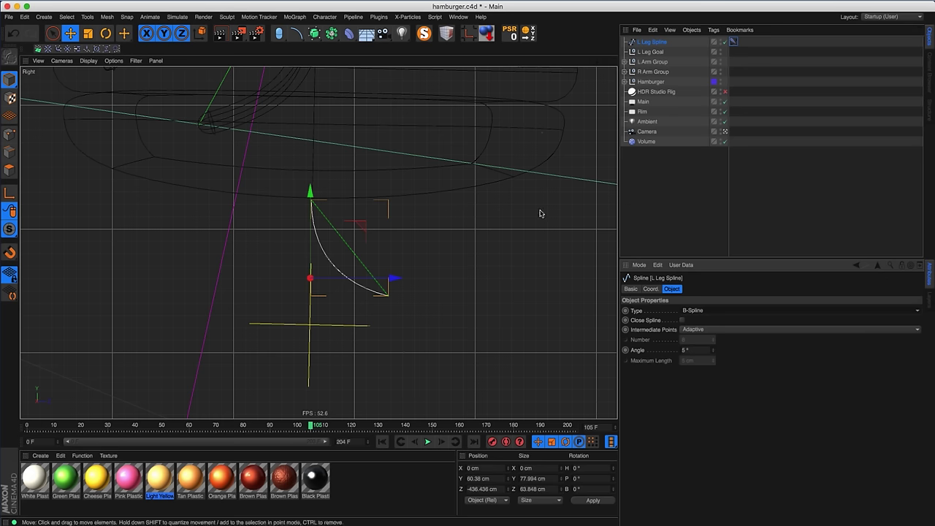
- Move L Leg Goal to about Y 4.7, Z -433 cm to nearly straighten the leg, and freeze all its coordinates
{"action": "left_click", "coordinate": [652, 51]}
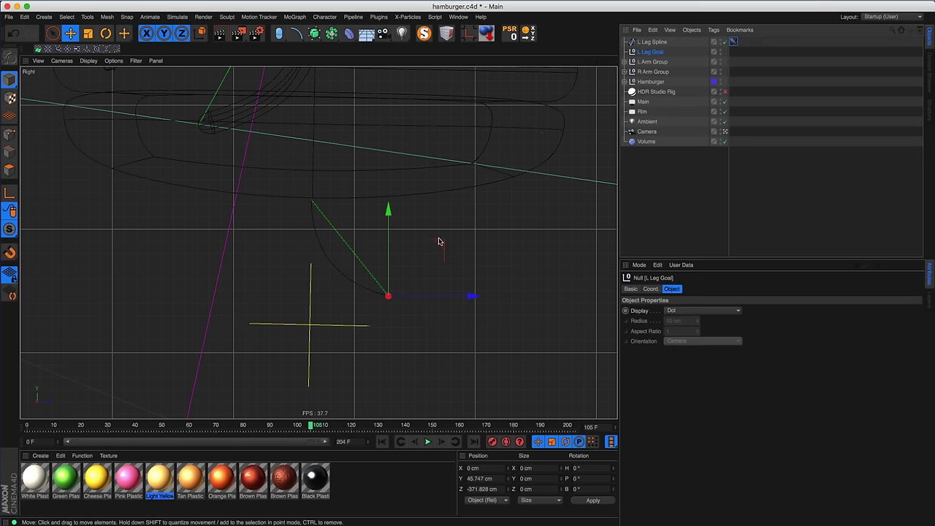
{"action": "left_click_drag", "start_coordinate": [451, 224], "coordinate": [356, 267]}
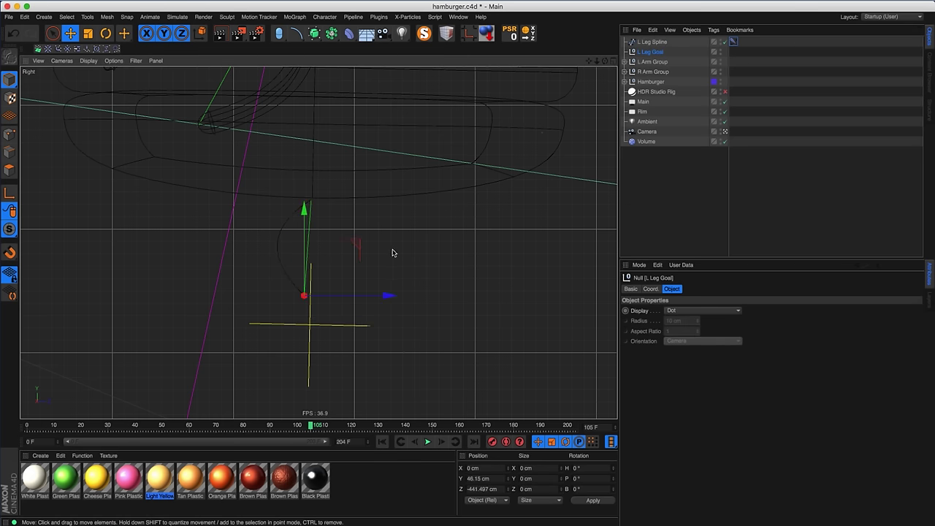
{"action": "left_click_drag", "start_coordinate": [434, 229], "coordinate": [369, 295]}
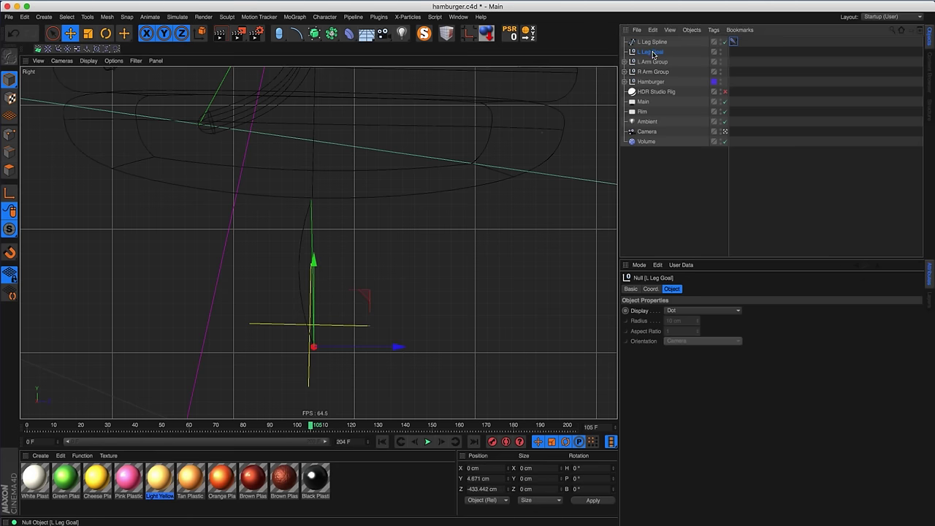
{"action": "left_click", "coordinate": [653, 290]}
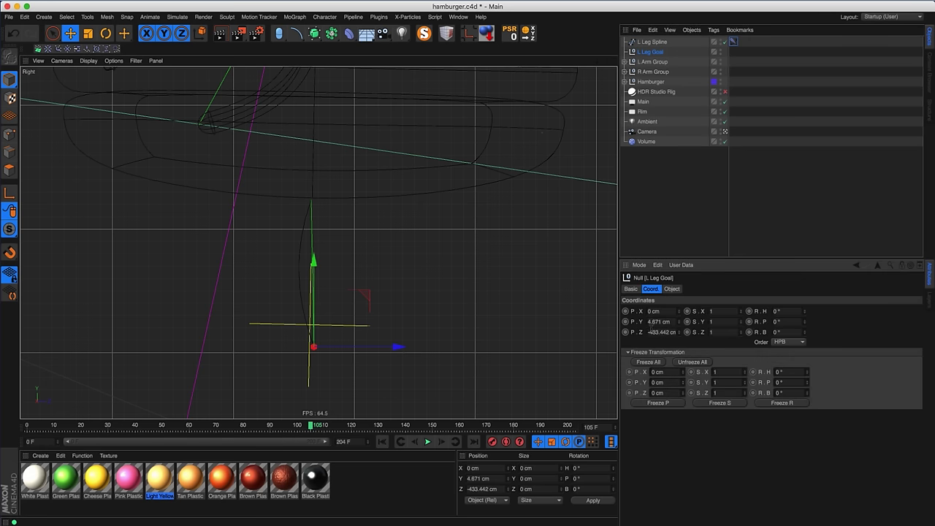
{"action": "left_click", "coordinate": [646, 362]}
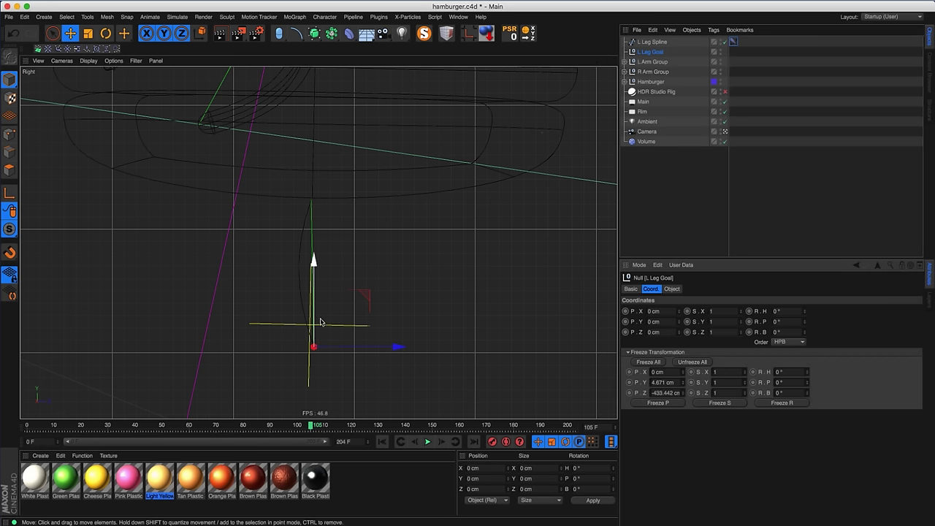
{"action": "left_click", "coordinate": [655, 363]}
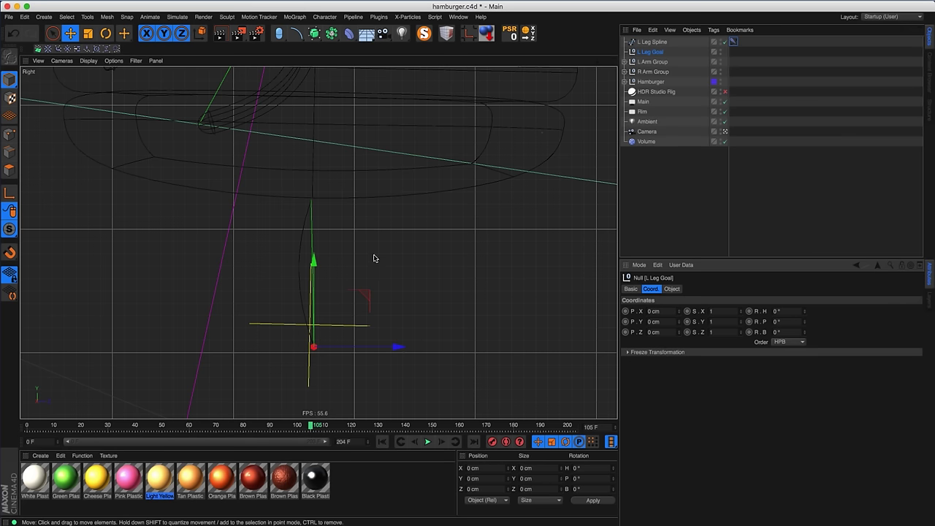
- Move L Leg Spline and L Leg Goal together sideways to about X 25.7 cm, placing the leg off the burger's centre
{"action": "left_click", "coordinate": [612, 65]}
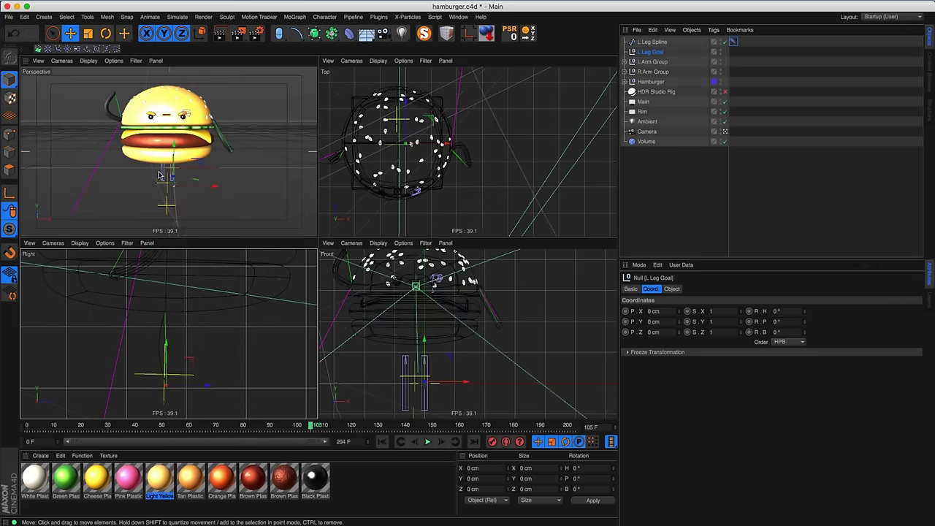
{"action": "scroll", "coordinate": [182, 168], "scroll_direction": "up", "scroll_amount": 5}
{"action": "scroll", "coordinate": [181, 167], "scroll_direction": "down", "scroll_amount": 4}
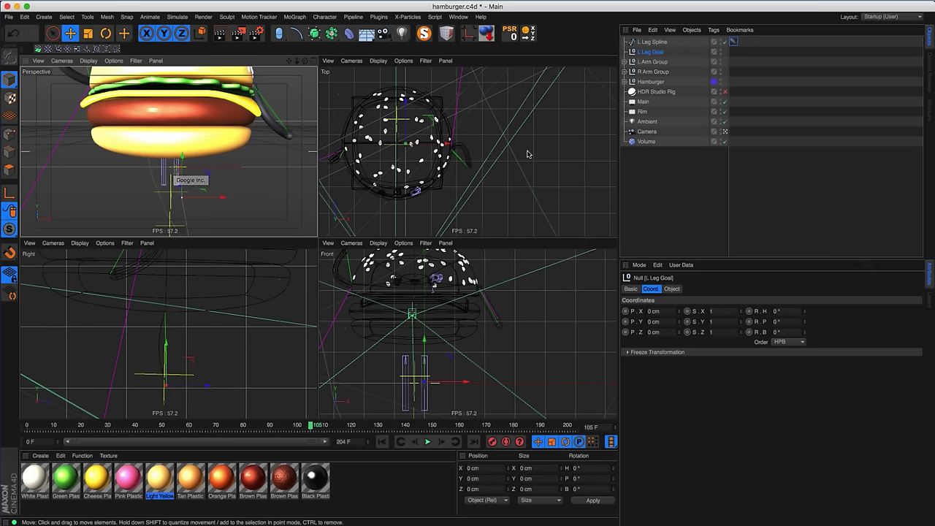
{"action": "left_click_drag", "start_coordinate": [264, 183], "coordinate": [55, 161], "text": "alt"}
{"action": "left_click_drag", "start_coordinate": [212, 165], "coordinate": [278, 156], "text": "alt"}
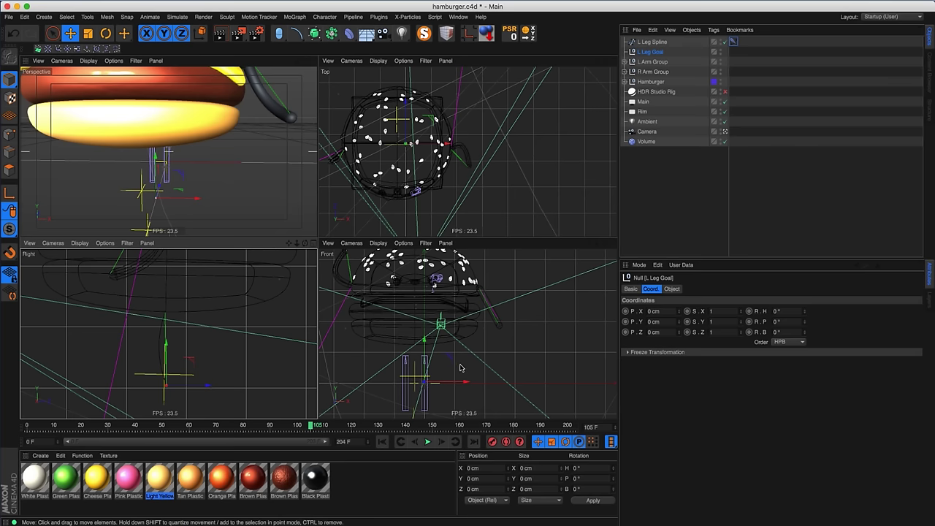
{"action": "scroll", "coordinate": [475, 377], "scroll_direction": "up", "scroll_amount": 5}
{"action": "scroll", "coordinate": [496, 369], "scroll_direction": "down", "scroll_amount": 7}
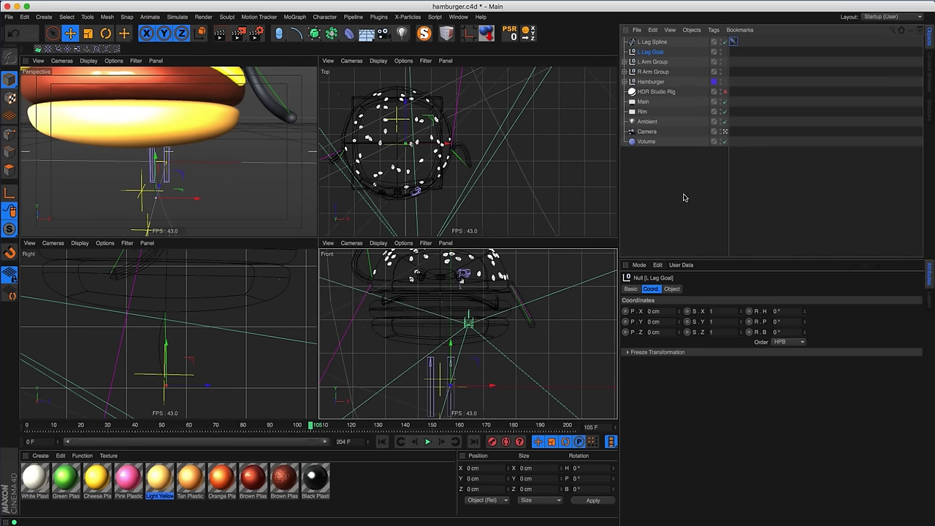
{"action": "left_click", "coordinate": [647, 42]}
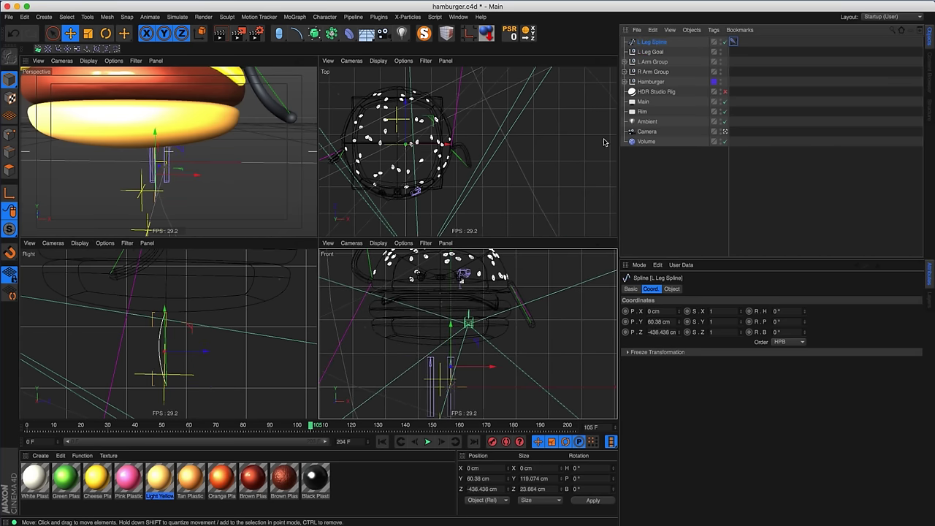
{"action": "left_click", "coordinate": [651, 52], "text": "shift"}
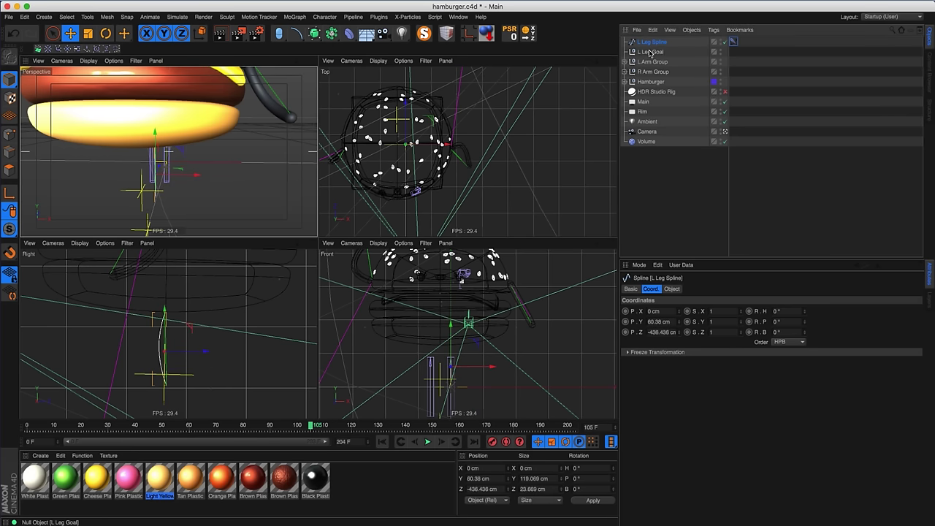
{"action": "scroll", "coordinate": [482, 372], "scroll_direction": "down", "scroll_amount": 2}
{"action": "left_click_drag", "start_coordinate": [482, 372], "coordinate": [493, 371]}
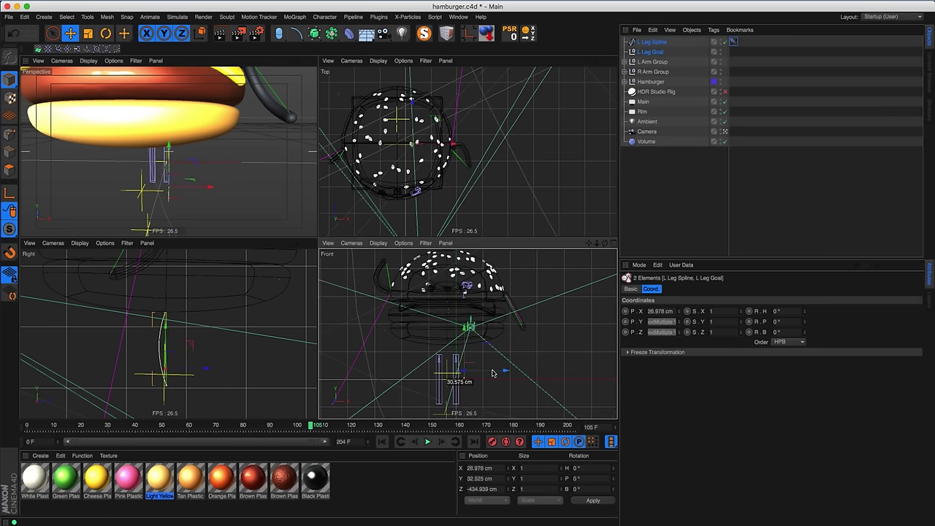
{"action": "mouse_move", "coordinate": [176, 142]}
{"action": "left_mouse_down", "text": "alt"}
{"action": "mouse_move", "coordinate": [107, 138]}
{"action": "mouse_move", "coordinate": [192, 144]}
{"action": "mouse_move", "coordinate": [170, 152]}
{"action": "left_mouse_up", "text": "alt"}
{"action": "scroll", "coordinate": [169, 152], "scroll_direction": "down", "scroll_amount": 3}
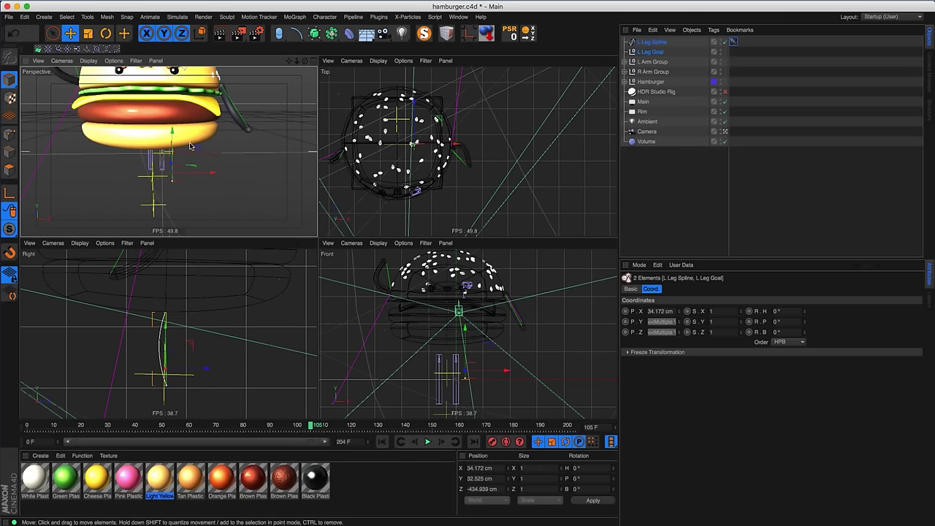
{"action": "left_click_drag", "start_coordinate": [211, 174], "coordinate": [207, 175]}
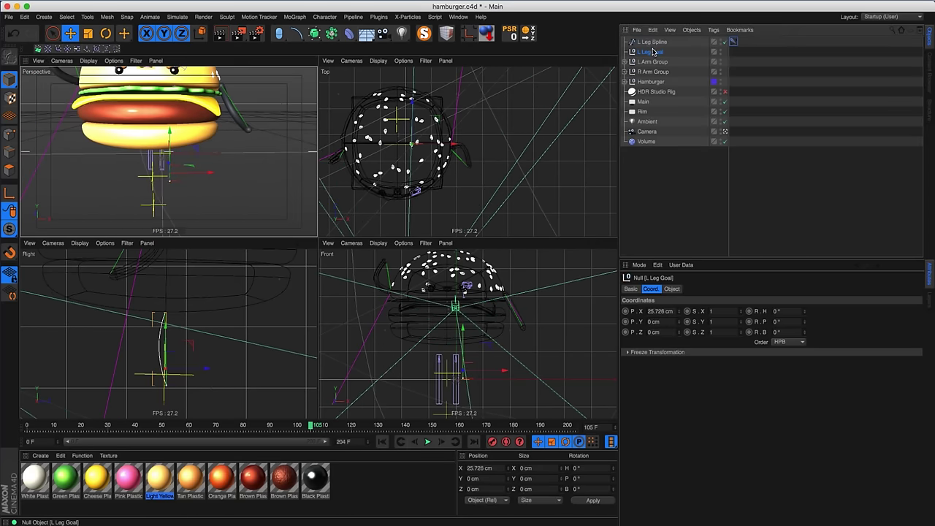
- Freeze all of L Leg Goal's coordinates at its new sideways position
{"action": "left_click", "coordinate": [653, 42]}
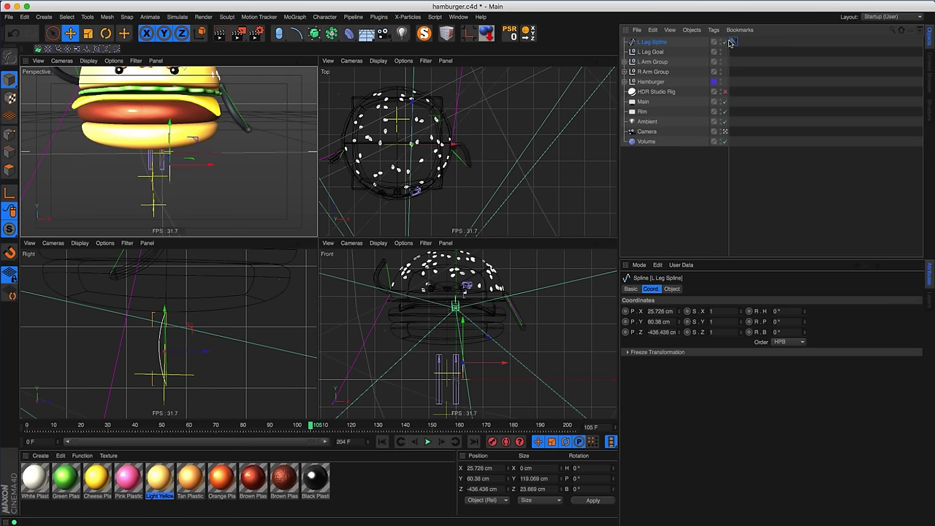
{"action": "left_click", "coordinate": [666, 352]}
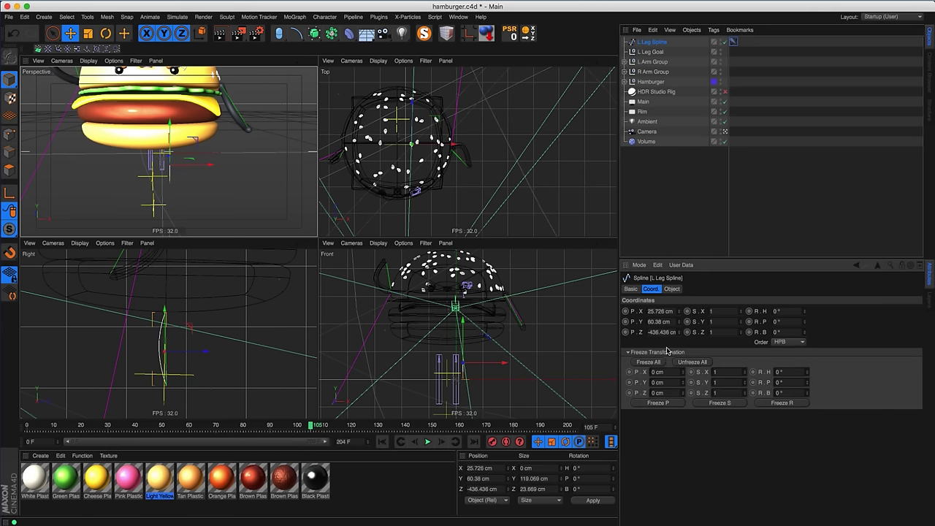
{"action": "left_click", "coordinate": [650, 53]}
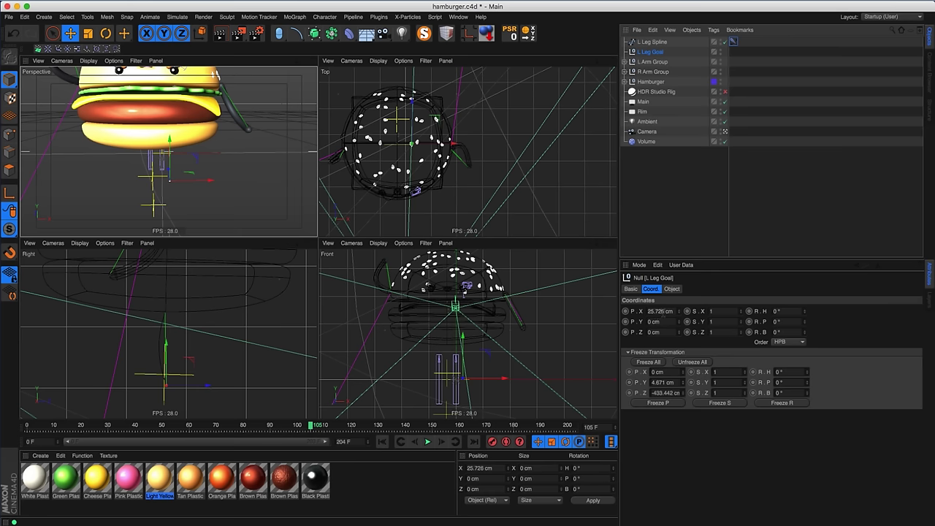
{"action": "left_click", "coordinate": [648, 362]}
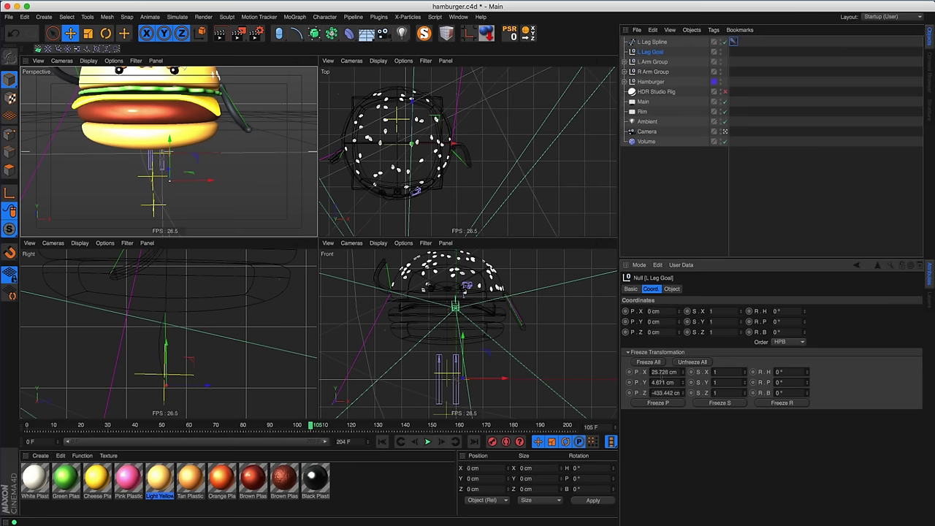
{"action": "left_click", "coordinate": [659, 352]}
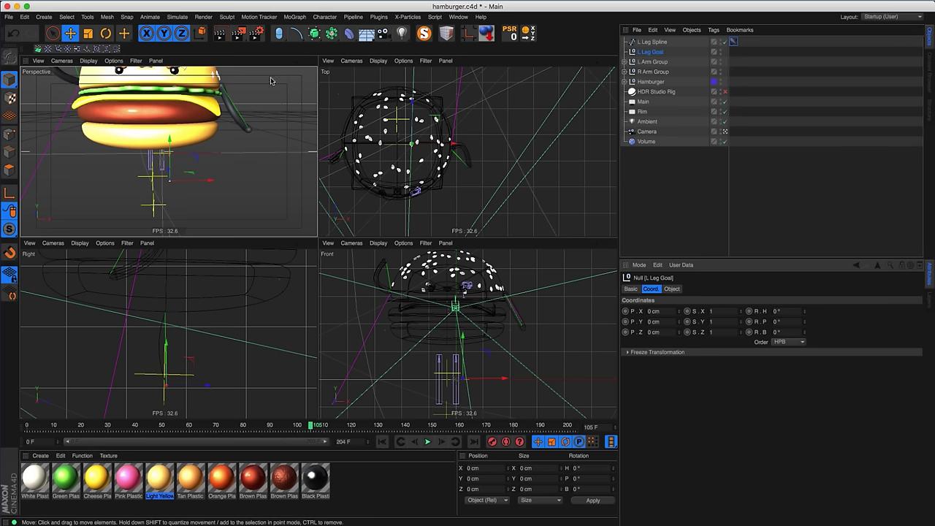
- Create a Capsule and rename it L Leg
{"action": "left_click", "coordinate": [279, 33]}
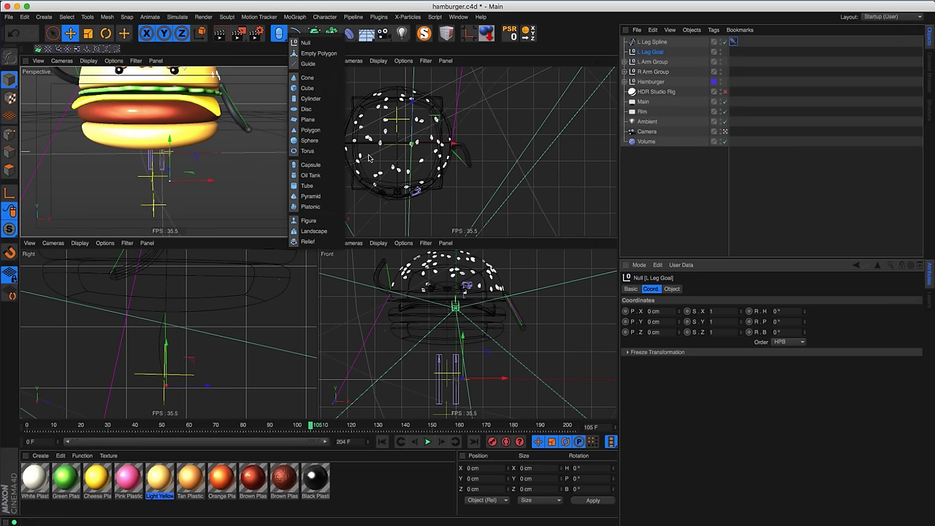
{"action": "left_click", "coordinate": [314, 165]}
{"action": "double_click", "coordinate": [646, 62]}
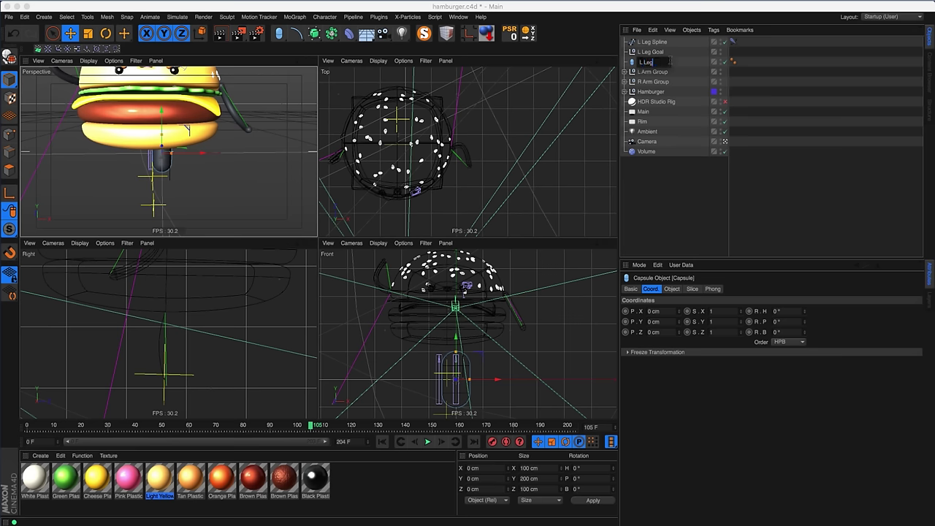
{"action": "key", "text": "Return"}
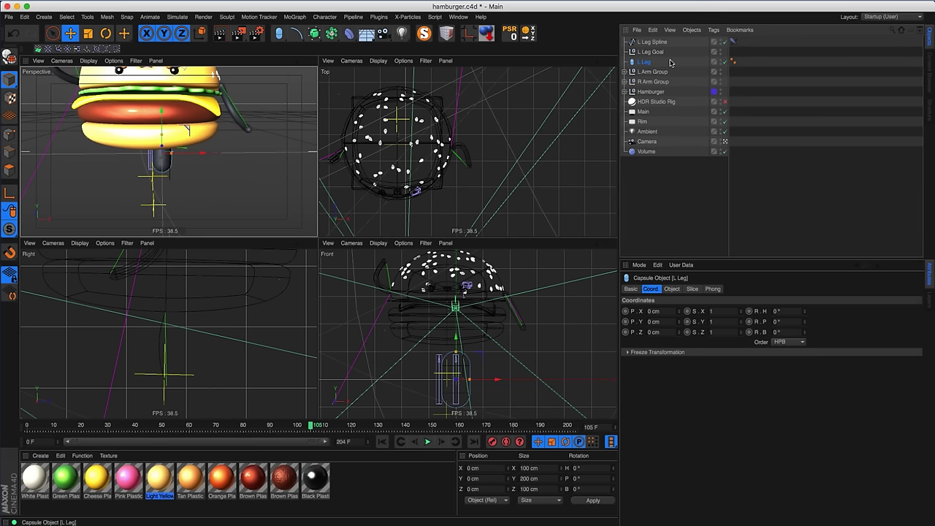
- Add a Spline Wrap as a child of L Leg, using L Leg Spline as its spline and +Y as its axis
{"action": "left_click", "coordinate": [333, 34]}
{"action": "left_click", "coordinate": [388, 151]}
{"action": "left_click_drag", "start_coordinate": [660, 68], "coordinate": [651, 62]}
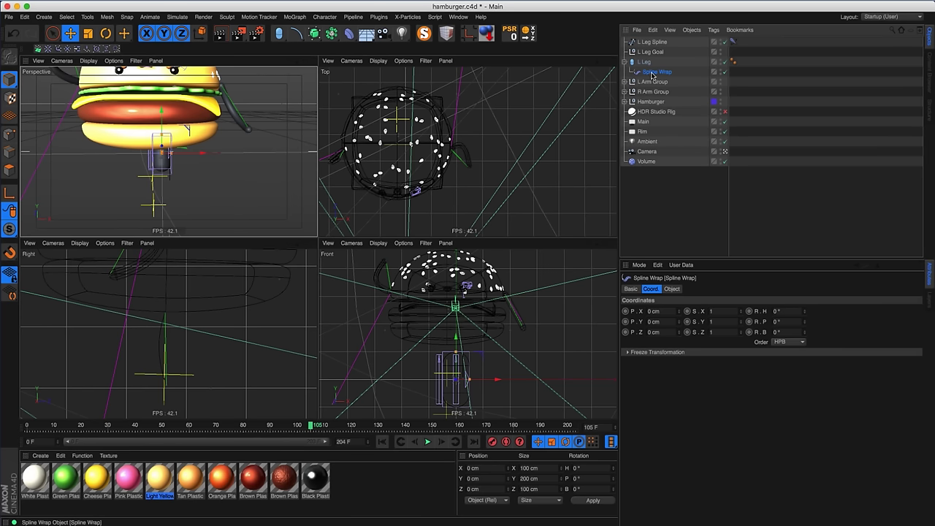
{"action": "left_click", "coordinate": [671, 288]}
{"action": "left_click_drag", "start_coordinate": [650, 42], "coordinate": [661, 312]}
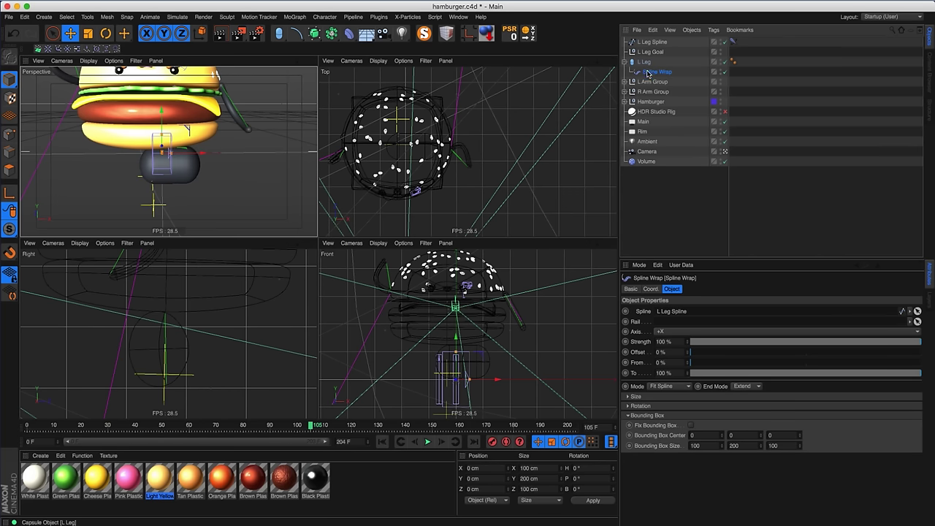
{"action": "left_click", "coordinate": [671, 331]}
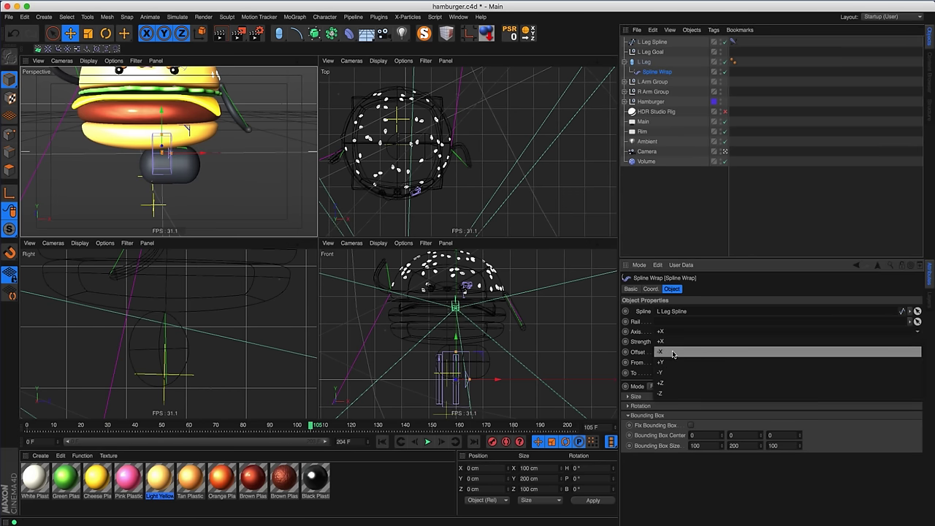
{"action": "left_click", "coordinate": [668, 352]}
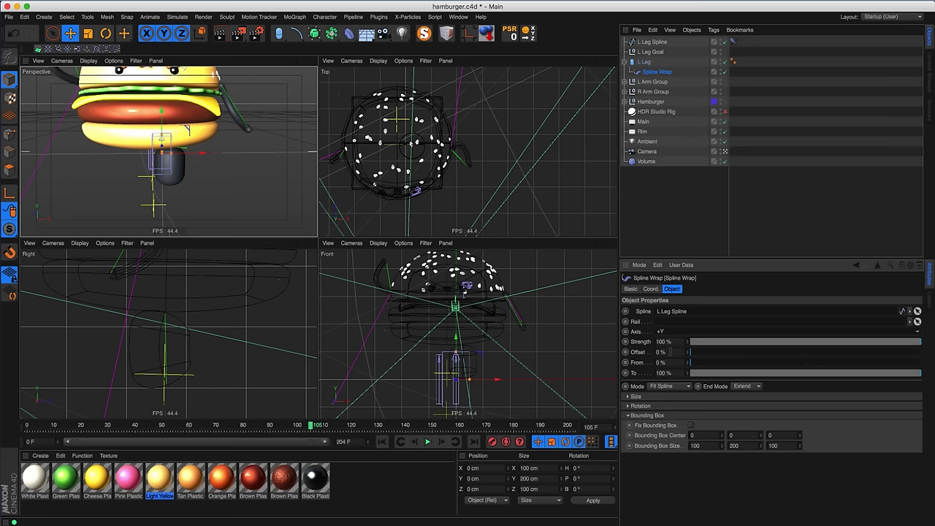
- Check the L Arm capsule's radius and set the L Leg capsule's radius to 10 cm to match
{"action": "left_click", "coordinate": [645, 63]}
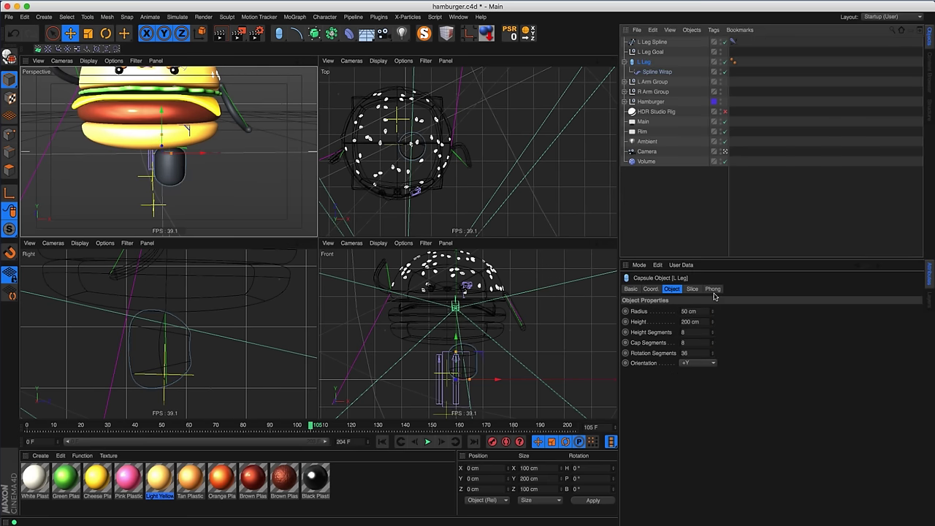
{"action": "left_click_drag", "start_coordinate": [712, 312], "coordinate": [713, 316]}
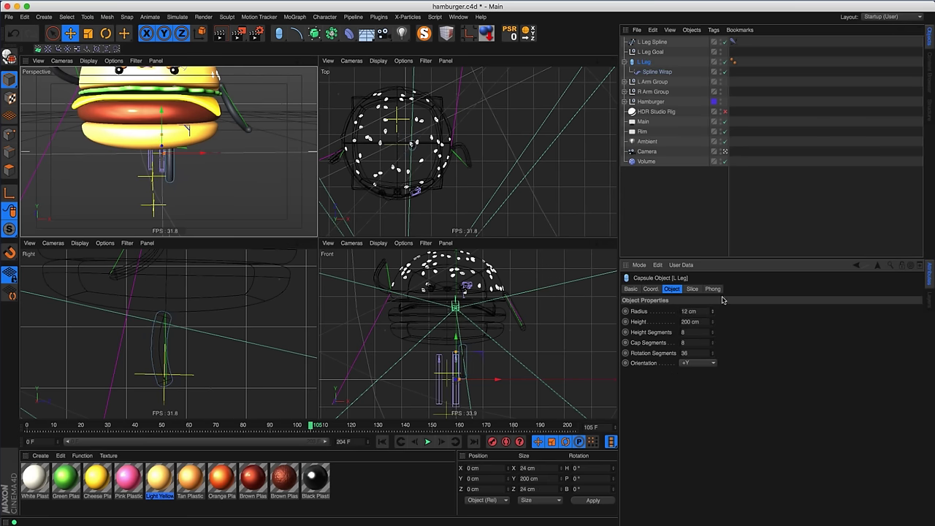
{"action": "left_click", "coordinate": [627, 82]}
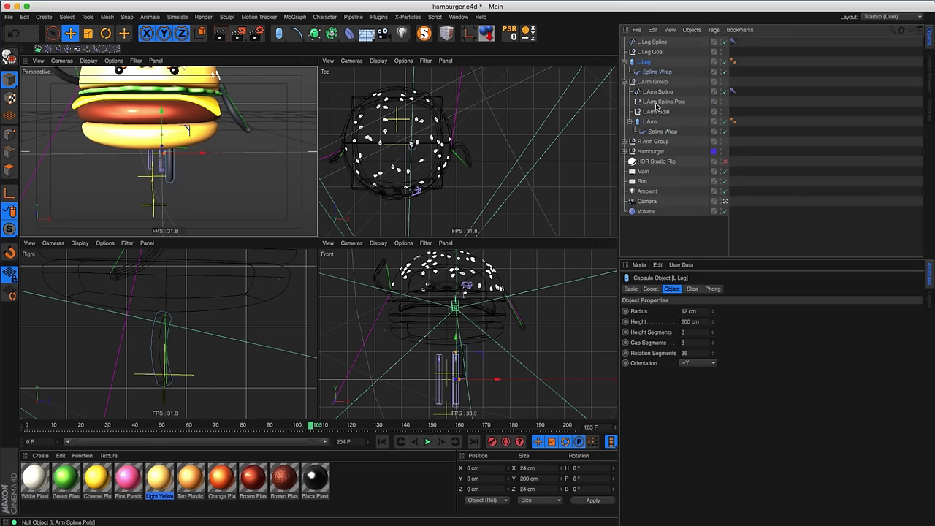
{"action": "left_click", "coordinate": [650, 121]}
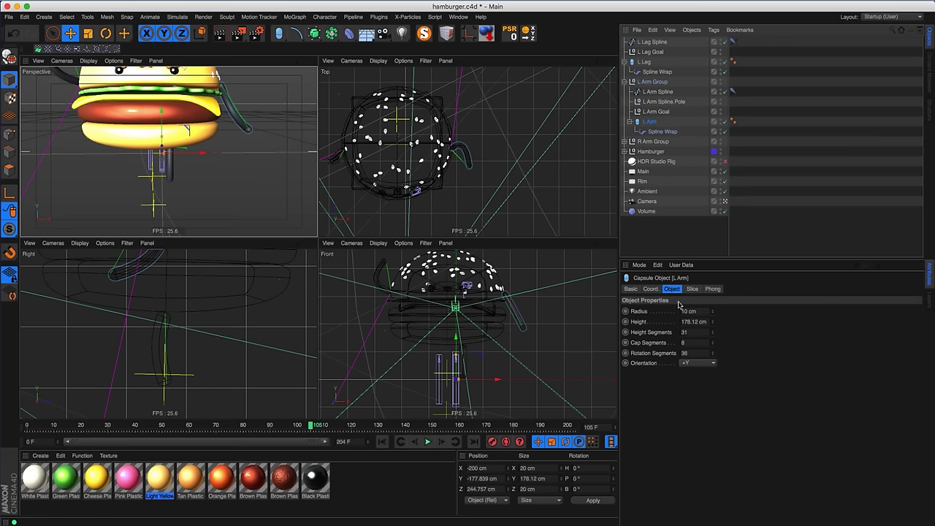
{"action": "left_click", "coordinate": [643, 61]}
{"action": "double_click", "coordinate": [688, 312]}
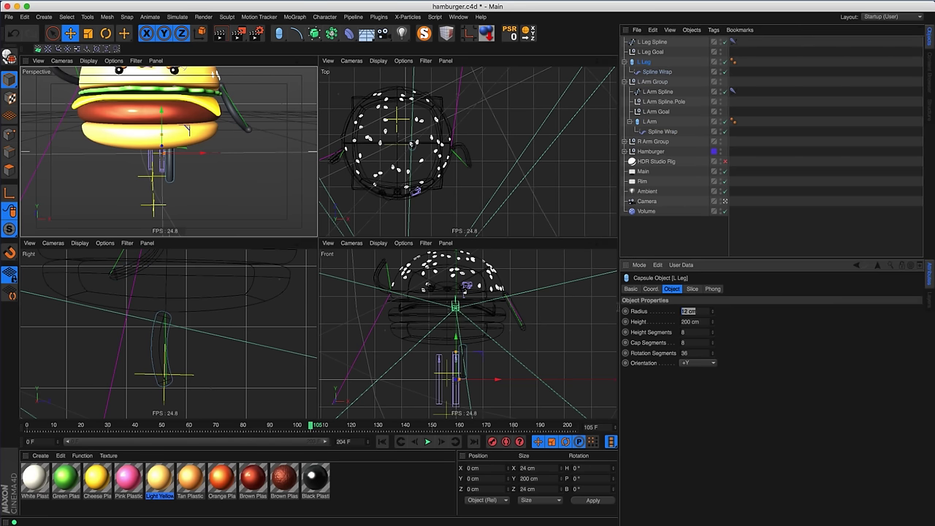
{"action": "type", "text": "10"}
{"action": "key", "text": "Return"}
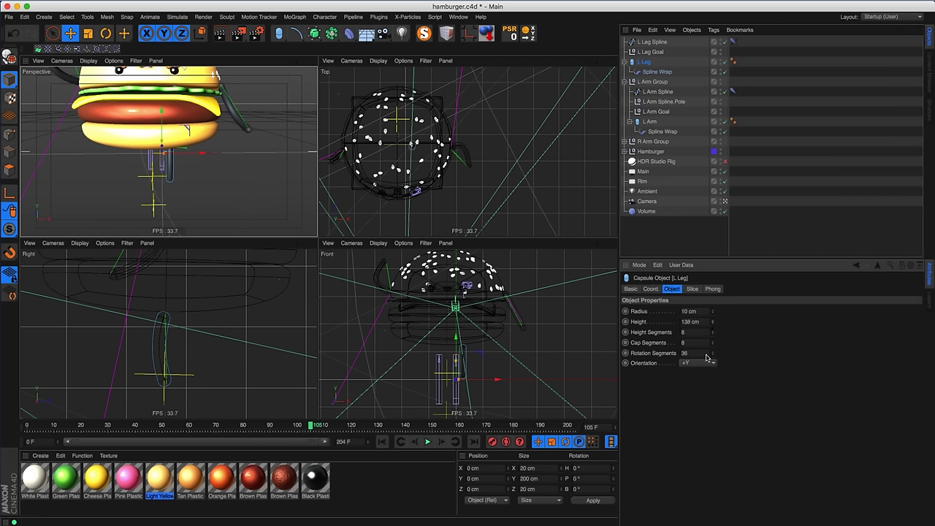
- Reduce the L Leg capsule's height to 104 cm, checking its fit beneath the bun in the perspective view
{"action": "left_click", "coordinate": [310, 60]}
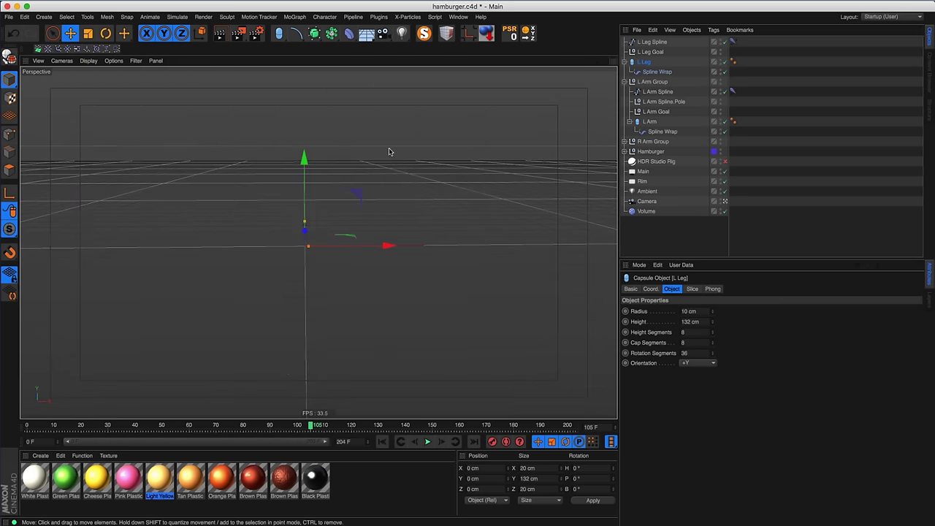
{"action": "left_click_drag", "start_coordinate": [319, 263], "coordinate": [218, 256], "text": "alt"}
{"action": "right_click_drag", "start_coordinate": [343, 274], "coordinate": [387, 270], "text": "alt"}
{"action": "left_click_drag", "start_coordinate": [712, 321], "coordinate": [715, 339]}
{"action": "left_click_drag", "start_coordinate": [317, 298], "coordinate": [284, 214], "text": "alt"}
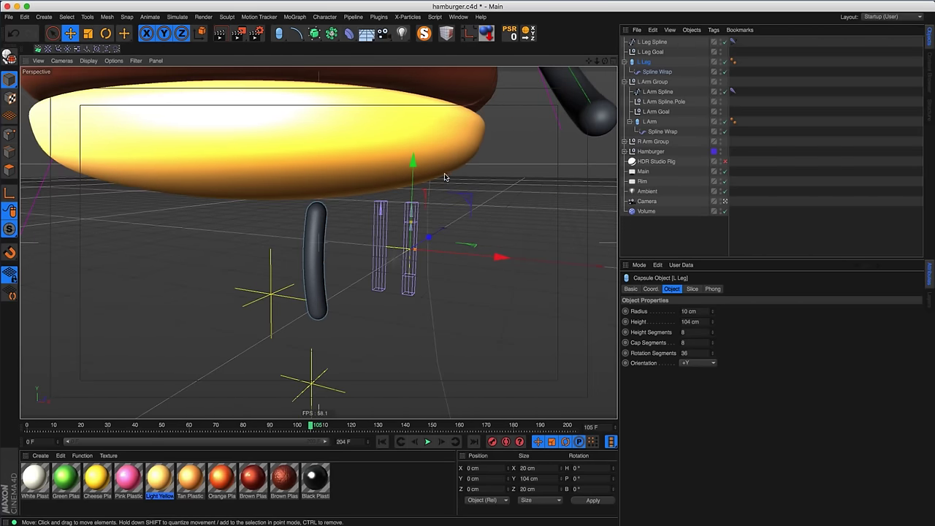
- Raise L Leg Spline and L Leg Goal together so the top of the leg meets the underside of the bun
{"action": "left_click", "coordinate": [651, 52]}
{"action": "left_click", "coordinate": [652, 42], "text": "shift"}
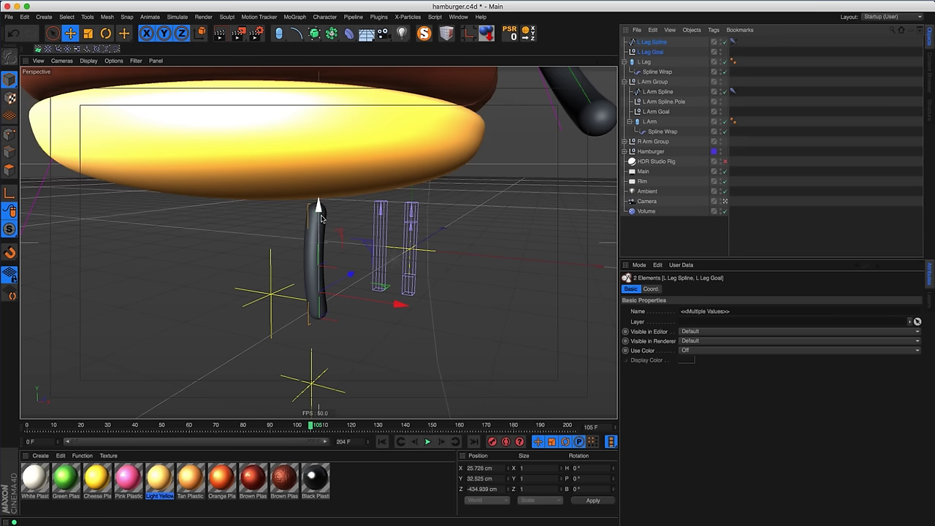
{"action": "mouse_move", "coordinate": [320, 211]}
{"action": "left_mouse_down"}
{"action": "mouse_move", "coordinate": [320, 198]}
{"action": "mouse_move", "coordinate": [177, 220]}
{"action": "mouse_move", "coordinate": [309, 221]}
{"action": "mouse_move", "coordinate": [323, 223]}
{"action": "mouse_move", "coordinate": [321, 241]}
{"action": "mouse_move", "coordinate": [319, 183]}
{"action": "mouse_move", "coordinate": [318, 224]}
{"action": "mouse_move", "coordinate": [314, 196]}
{"action": "left_mouse_up"}
- Freeze all coordinates of the L Leg Goal null in its Freeze Transformation settings
{"action": "left_click", "coordinate": [650, 52]}
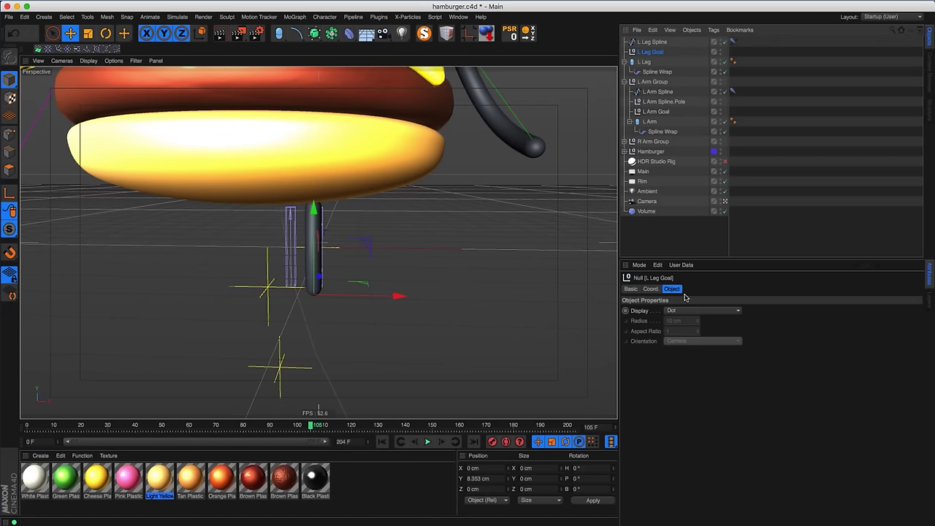
{"action": "left_click", "coordinate": [650, 289]}
{"action": "left_click", "coordinate": [661, 352]}
{"action": "left_click", "coordinate": [648, 362]}
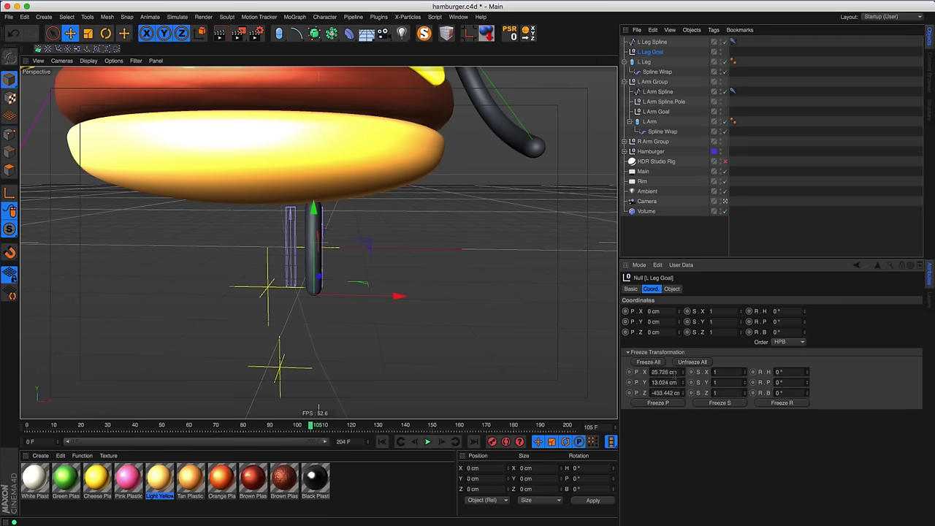
{"action": "left_click", "coordinate": [661, 352]}
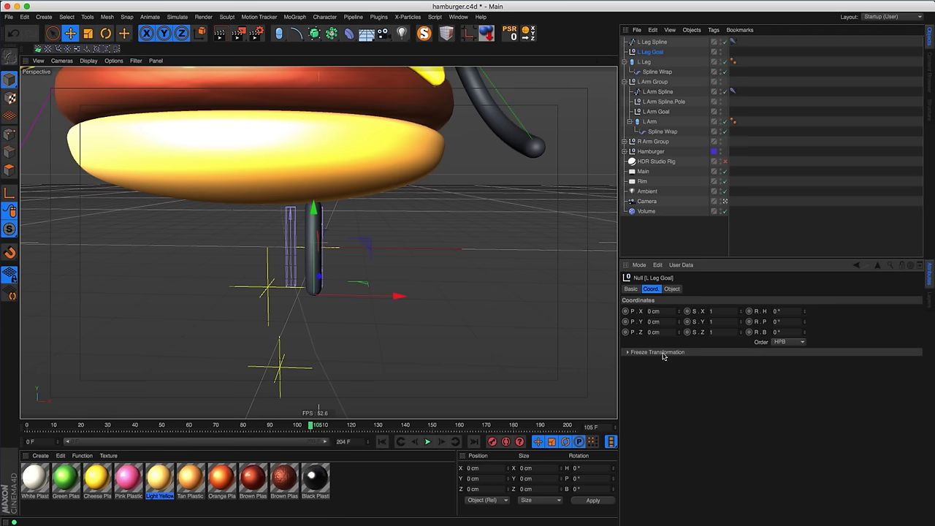
- Add a pole to the L Leg Spline's IK tag and move it in front of the leg, to about Z -466 cm
{"action": "left_click_drag", "start_coordinate": [345, 241], "coordinate": [263, 245], "text": "alt"}
{"action": "left_click", "coordinate": [731, 44]}
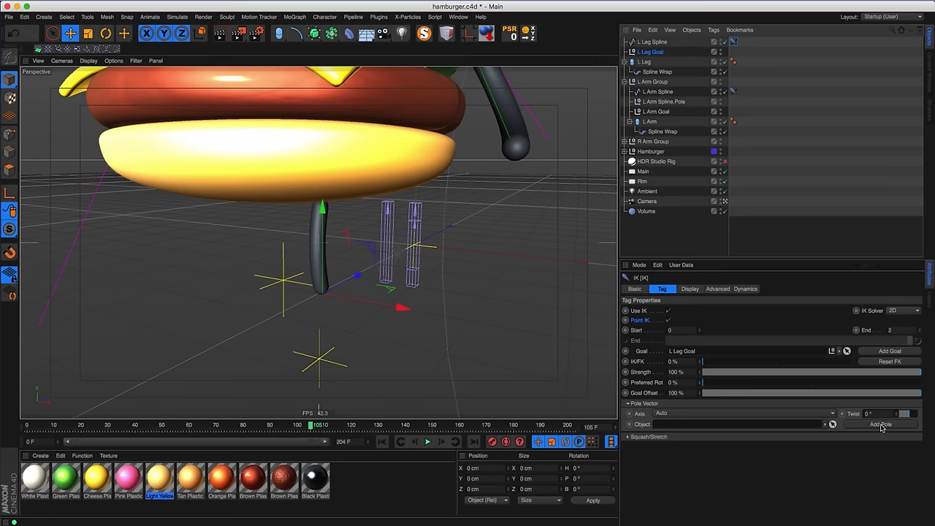
{"action": "left_click", "coordinate": [881, 426]}
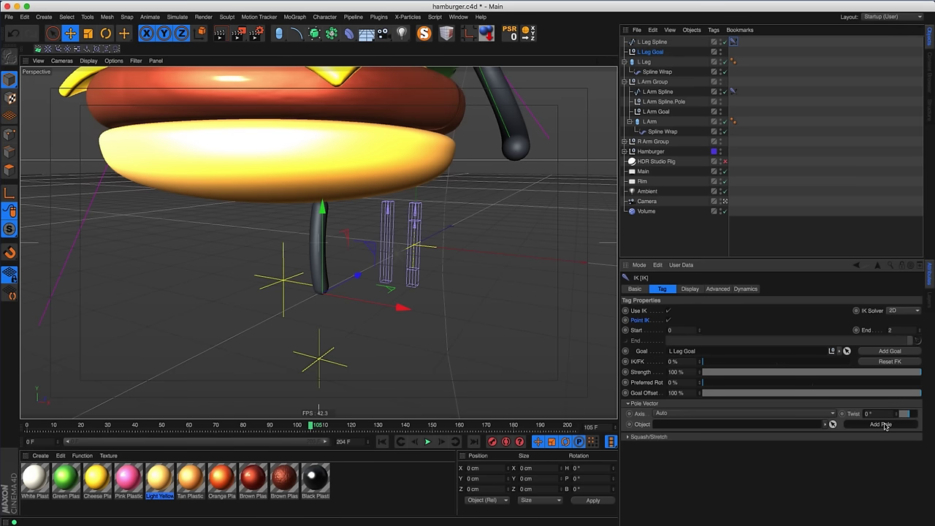
{"action": "left_click", "coordinate": [655, 55]}
{"action": "left_click_drag", "start_coordinate": [410, 248], "coordinate": [354, 273], "text": "alt"}
{"action": "left_click_drag", "start_coordinate": [268, 289], "coordinate": [351, 241]}
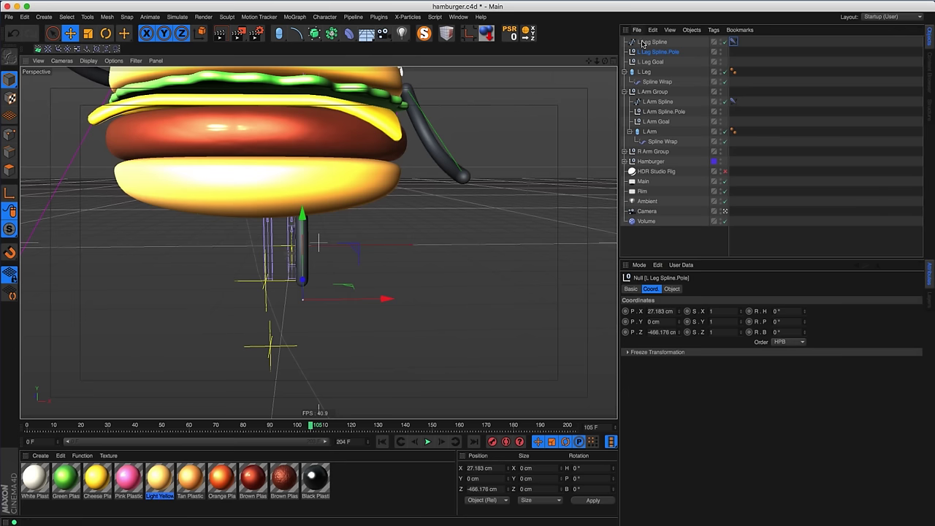
- Group the L Leg capsule with its spline, pole and goal, and rename the group L Leg
{"action": "left_click", "coordinate": [644, 71]}
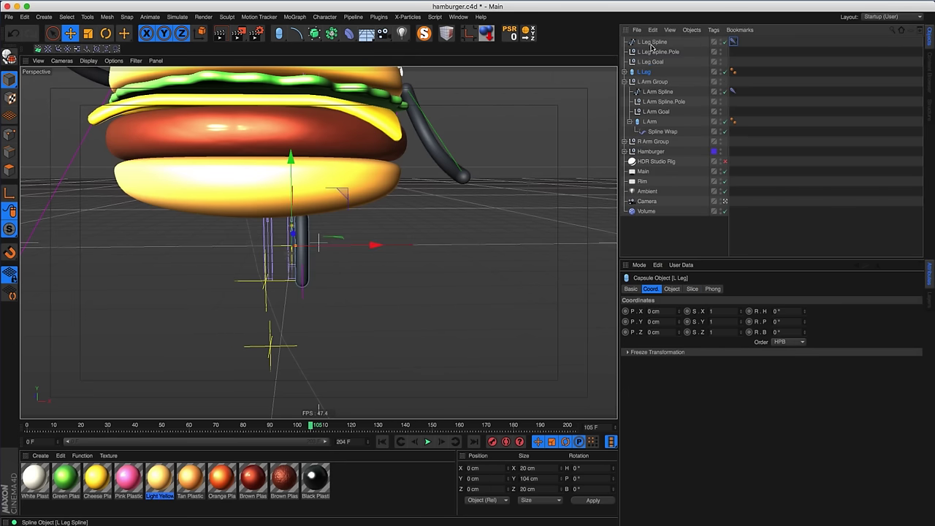
{"action": "left_click", "coordinate": [654, 42], "text": "shift"}
{"action": "right_click", "coordinate": [654, 44]}
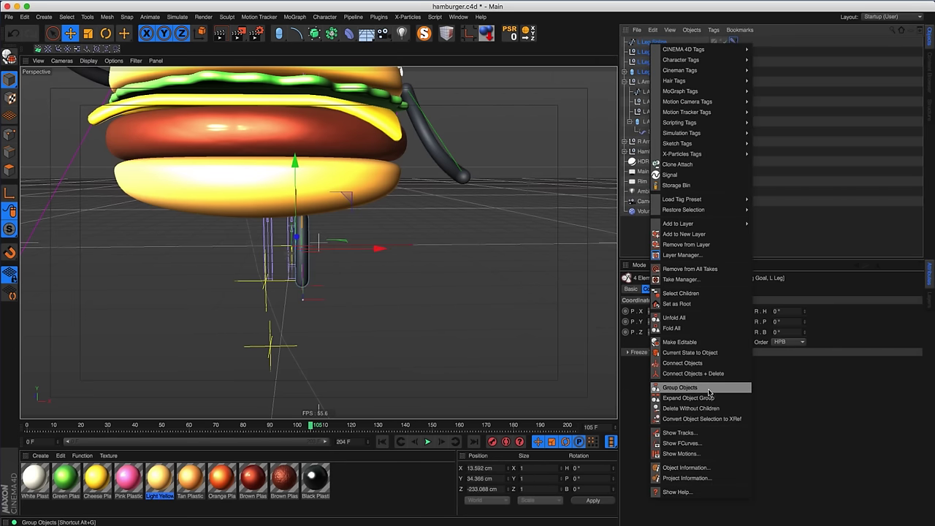
{"action": "left_click", "coordinate": [679, 388]}
{"action": "double_click", "coordinate": [643, 43]}
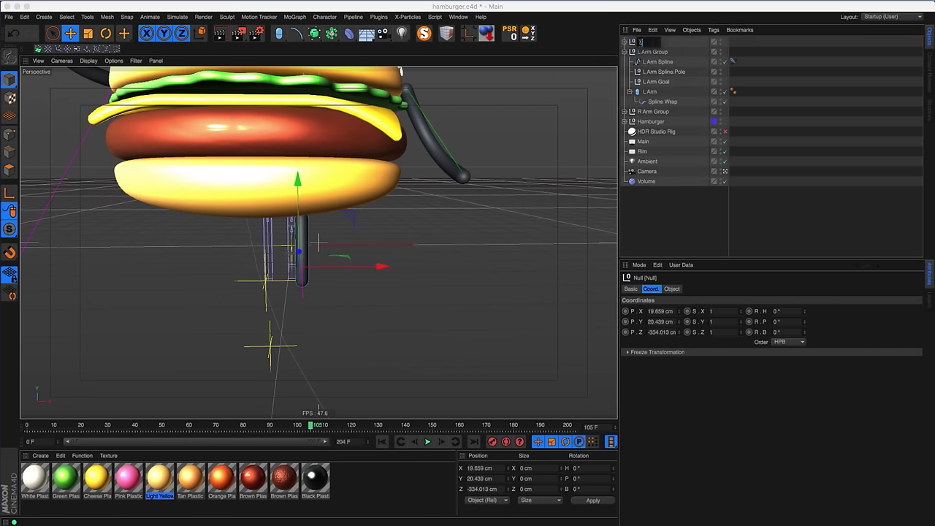
{"action": "type", "text": "L Leg"}
{"action": "key", "text": "Return"}
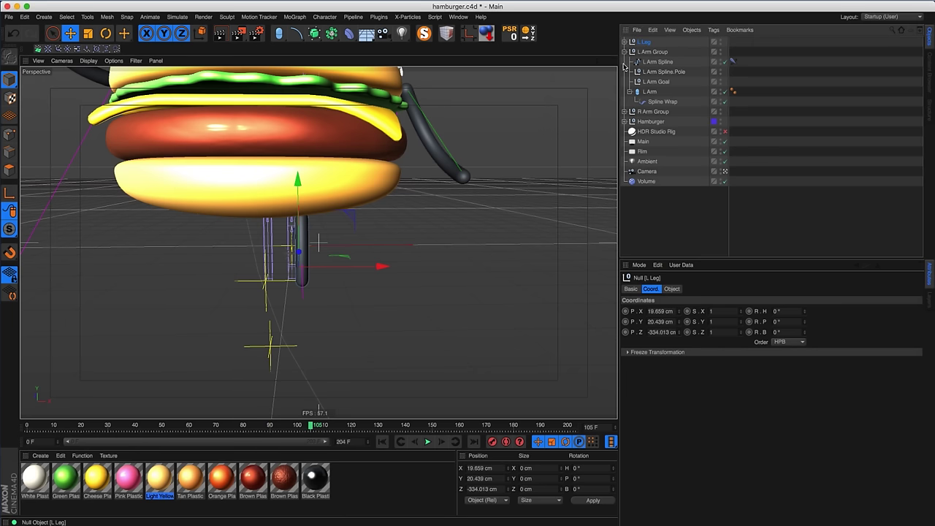
- Check the L Leg group's contents and mirror the whole group with the Mirror Tool, using World origin and View coordinates
{"action": "left_click", "coordinate": [624, 42]}
{"action": "left_click", "coordinate": [654, 53]}
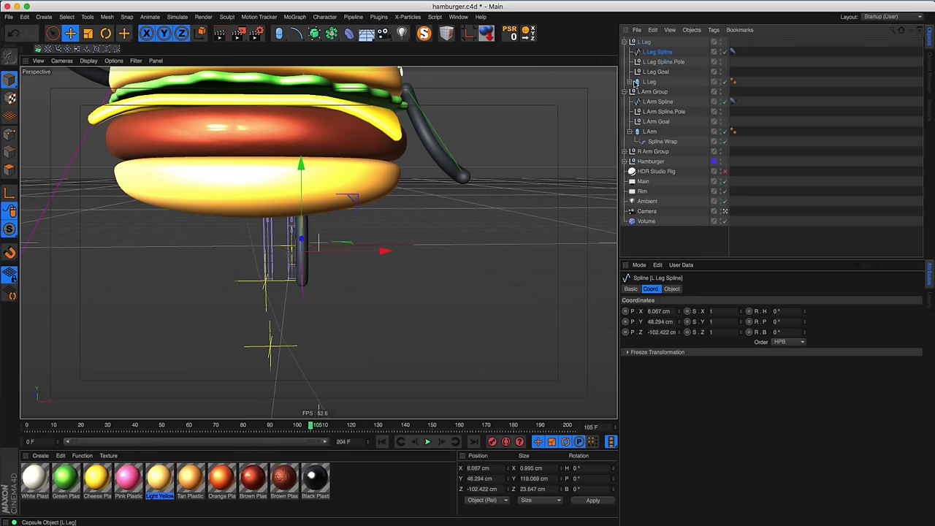
{"action": "left_click", "coordinate": [634, 82]}
{"action": "left_click", "coordinate": [650, 82]}
{"action": "left_click", "coordinate": [660, 91]}
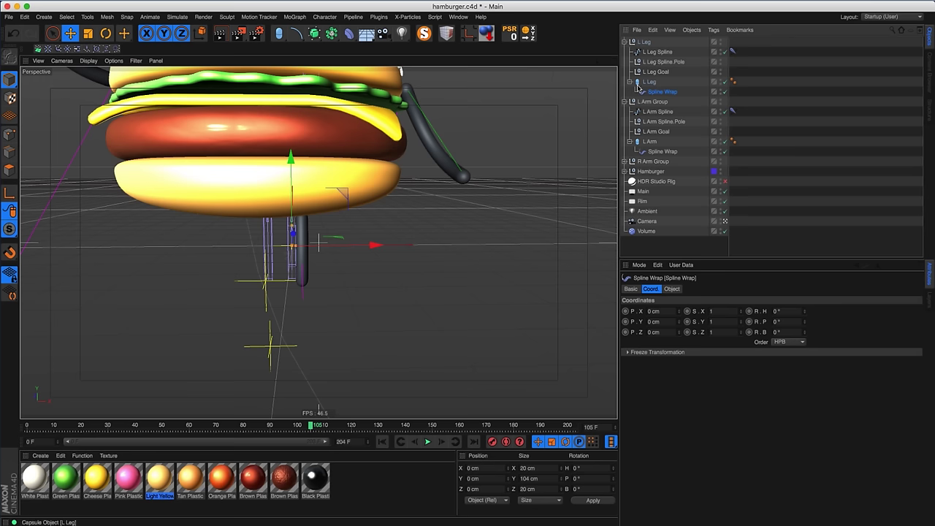
{"action": "left_click", "coordinate": [626, 43]}
{"action": "left_click", "coordinate": [643, 42]}
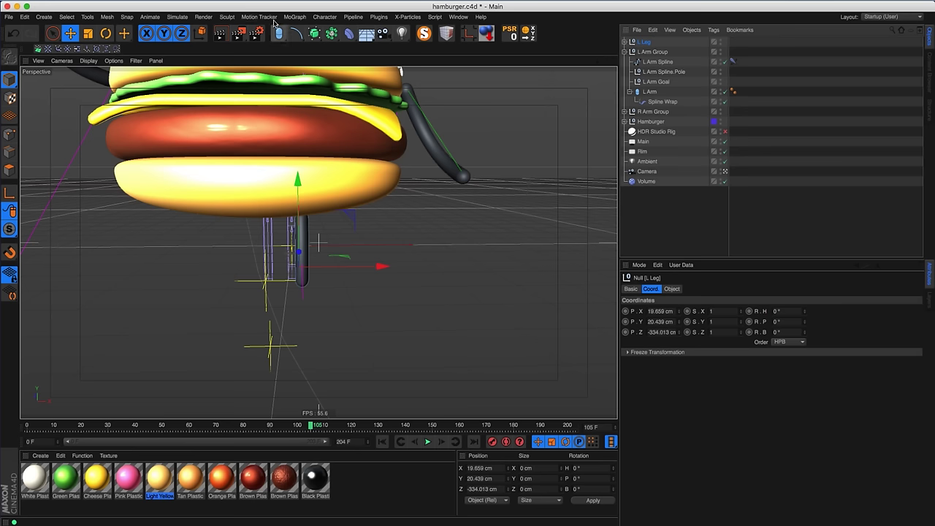
{"action": "left_click", "coordinate": [325, 17]}
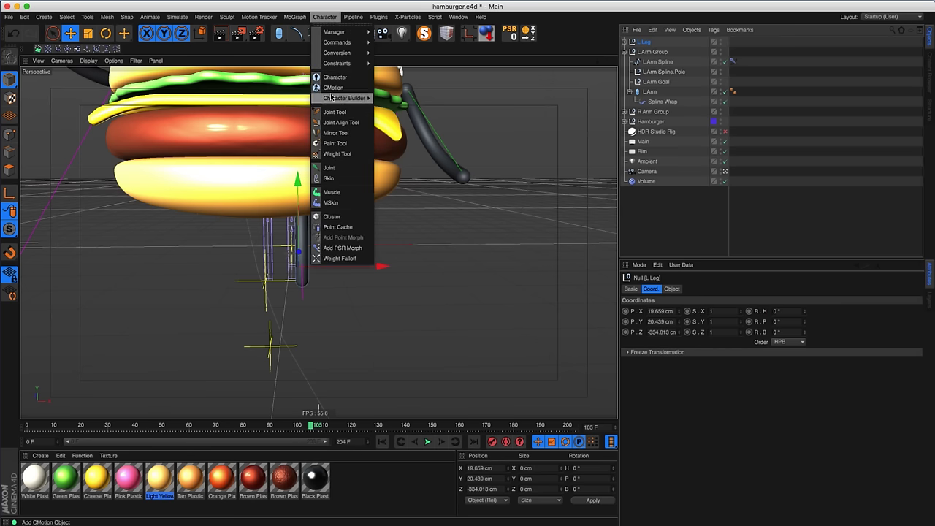
{"action": "left_click", "coordinate": [336, 133]}
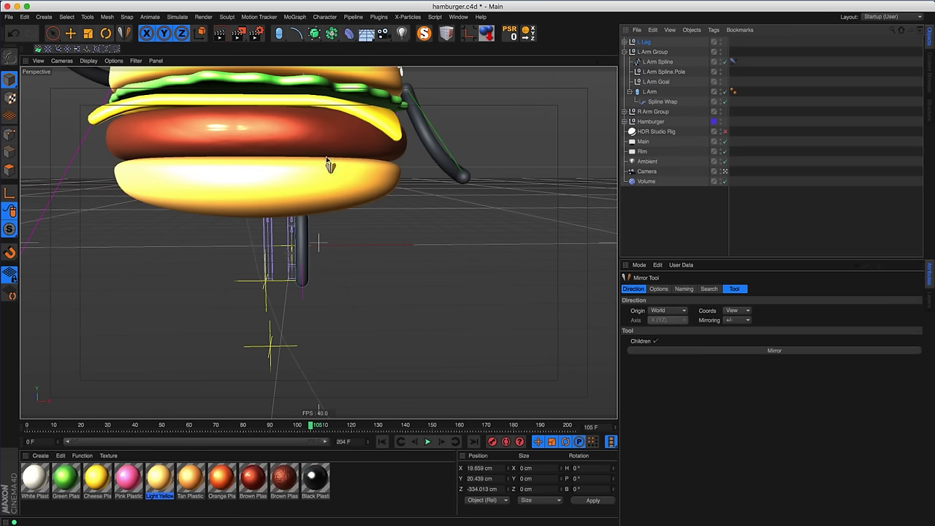
{"action": "left_click", "coordinate": [681, 352]}
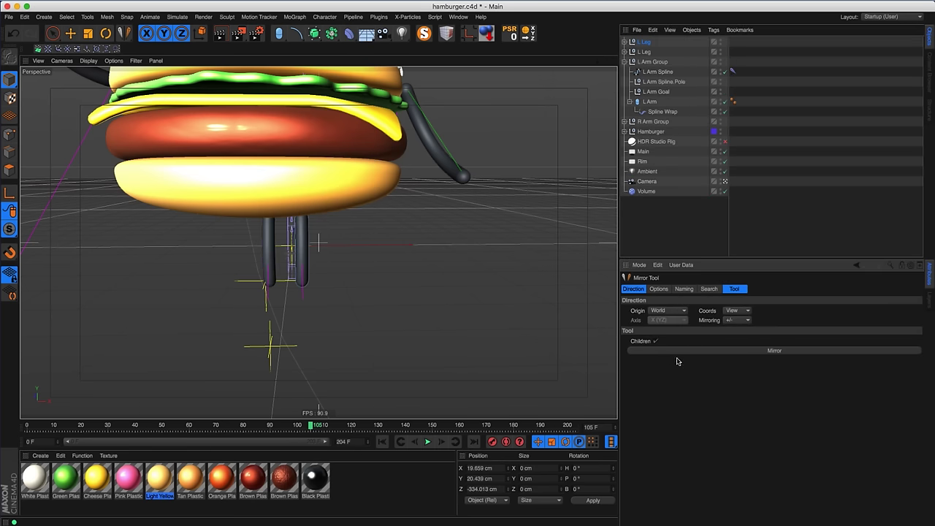
- Rename the mirrored group and its spline, pole, goal and capsule with the prefix R instead of L, as in R Leg Spline
{"action": "left_click", "coordinate": [636, 43]}
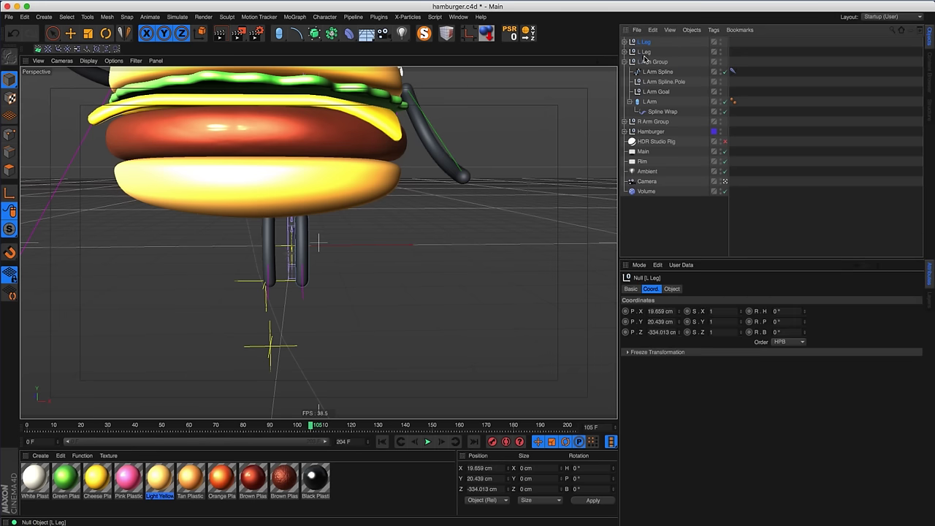
{"action": "double_click", "coordinate": [644, 54]}
{"action": "left_click_drag", "start_coordinate": [644, 53], "coordinate": [636, 56]}
{"action": "key", "text": "Return"}
{"action": "left_click", "coordinate": [624, 52]}
{"action": "double_click", "coordinate": [647, 62]}
{"action": "type", "text": "R"}
{"action": "left_click_drag", "start_coordinate": [648, 63], "coordinate": [640, 84]}
{"action": "double_click", "coordinate": [645, 73]}
{"action": "type", "text": "R"}
{"action": "double_click", "coordinate": [645, 83]}
{"action": "type", "text": "R"}
{"action": "double_click", "coordinate": [646, 93]}
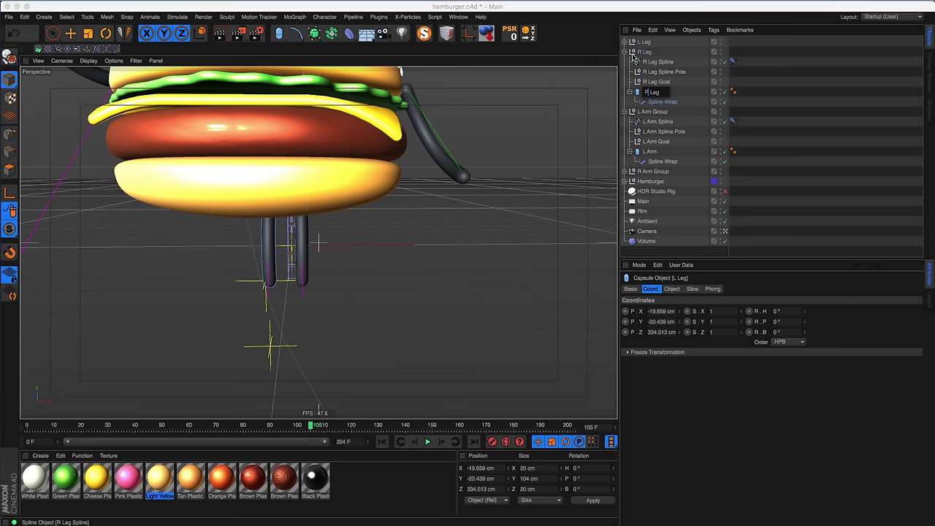
- Move the R Leg group sideways to about X -33.5 cm so the legs are evenly spaced beneath the bun
{"action": "left_click", "coordinate": [643, 52]}
{"action": "left_click", "coordinate": [625, 52]}
{"action": "key", "text": "e"}
{"action": "left_click_drag", "start_coordinate": [301, 263], "coordinate": [277, 241]}
{"action": "scroll", "coordinate": [282, 263], "scroll_direction": "down", "scroll_amount": 5}
{"action": "middle_click_drag", "start_coordinate": [305, 245], "coordinate": [321, 247], "text": "alt"}
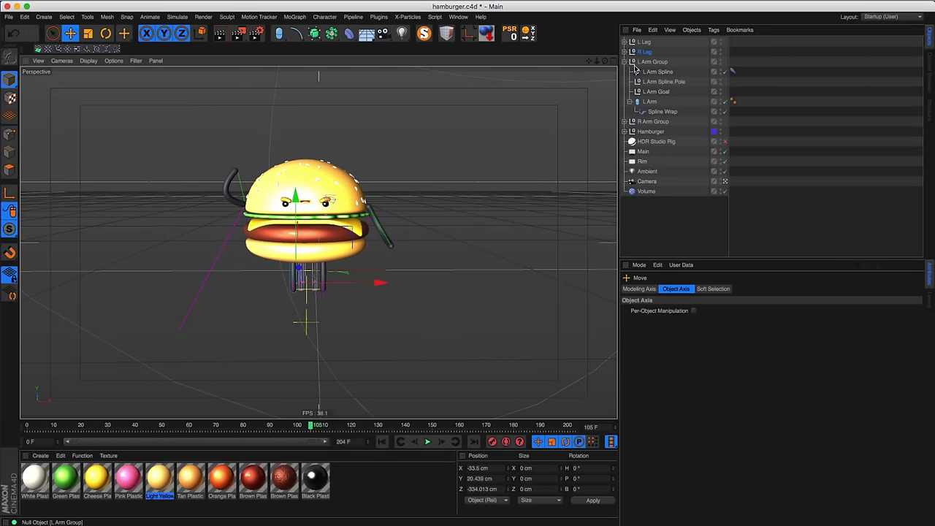
- Apply the Light Yellow Plastic material to both arm capsules and both leg capsules, and preview the render in the viewport
{"action": "left_click", "coordinate": [625, 122]}
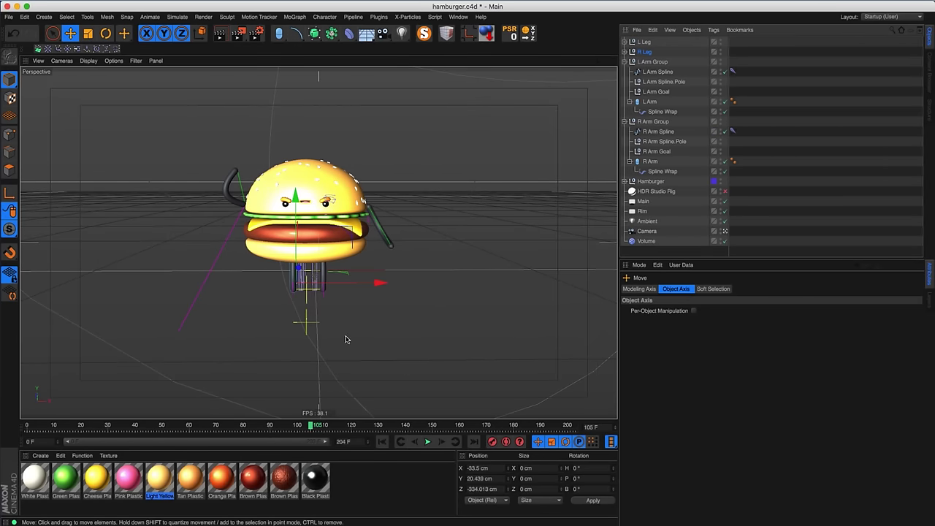
{"action": "left_click_drag", "start_coordinate": [164, 484], "coordinate": [766, 152]}
{"action": "left_click_drag", "start_coordinate": [743, 105], "coordinate": [744, 82], "text": "ctrl"}
{"action": "left_click", "coordinate": [624, 43]}
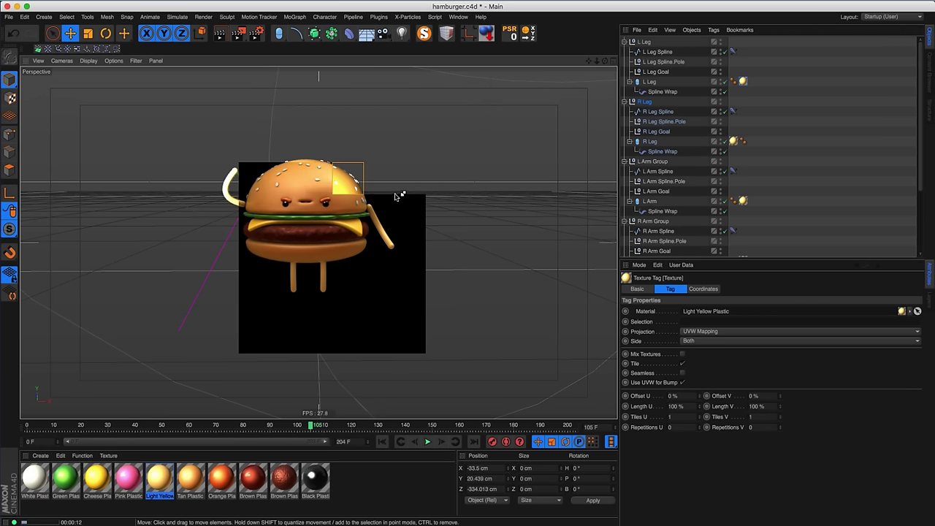
- Collapse the R Leg, L Arm Group, R Arm Group and L Leg hierarchies
{"action": "left_click", "coordinate": [625, 102]}
{"action": "left_click", "coordinate": [626, 111]}
{"action": "left_click", "coordinate": [625, 121]}
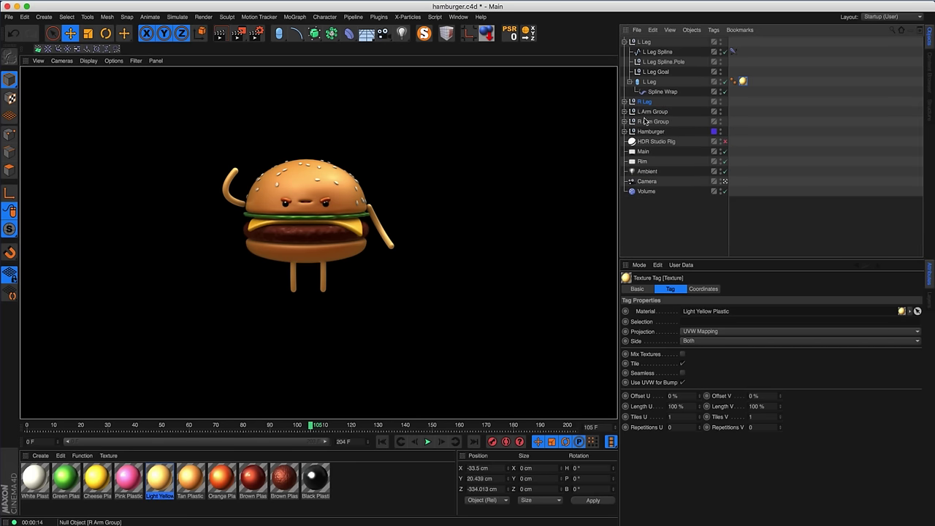
{"action": "left_click", "coordinate": [625, 42]}
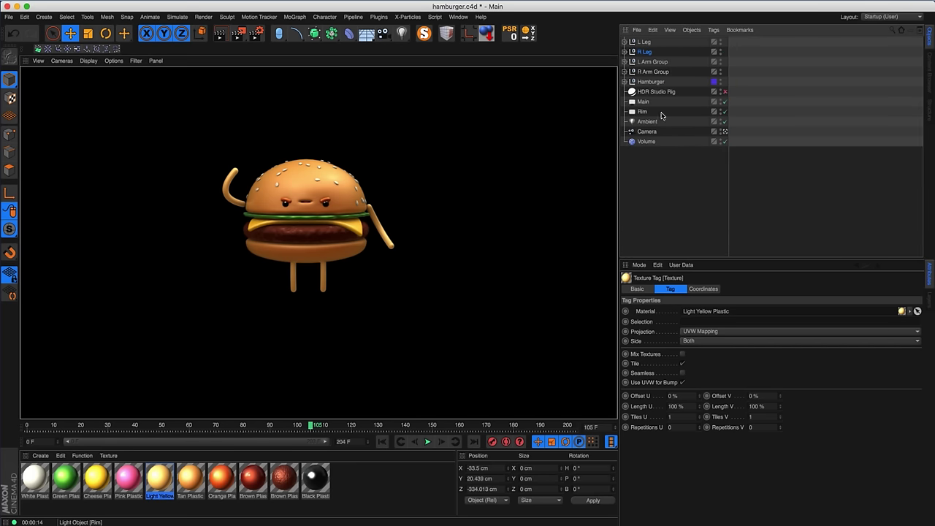
- Make L Leg, R Leg, L Arm Group and R Arm Group children of the Hamburger null
{"action": "left_click", "coordinate": [625, 81]}
{"action": "left_click", "coordinate": [655, 81]}
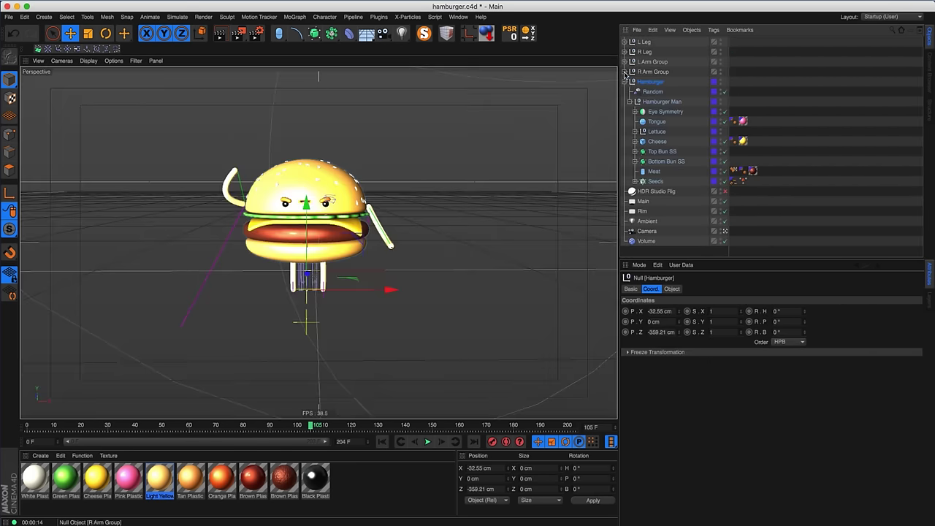
{"action": "left_click", "coordinate": [626, 72]}
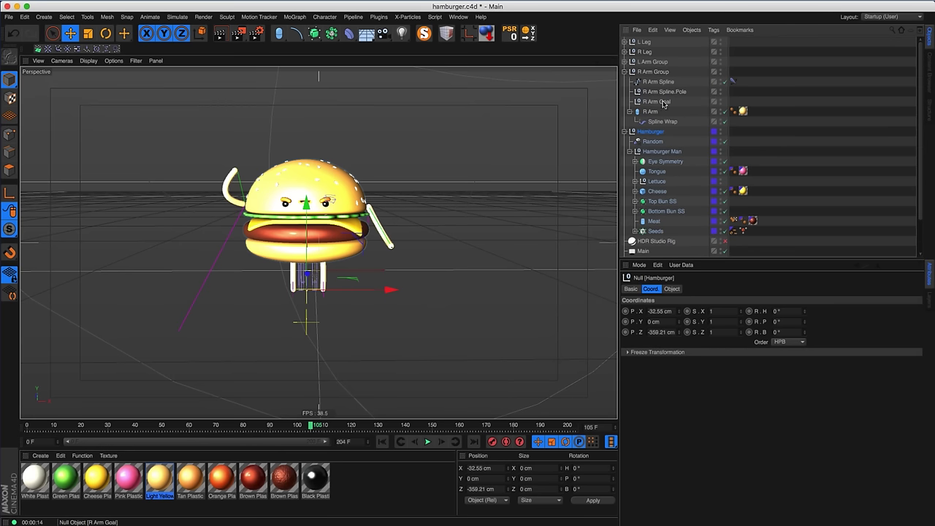
{"action": "left_click", "coordinate": [625, 72]}
{"action": "left_click", "coordinate": [650, 71]}
{"action": "left_click", "coordinate": [646, 43], "text": "shift"}
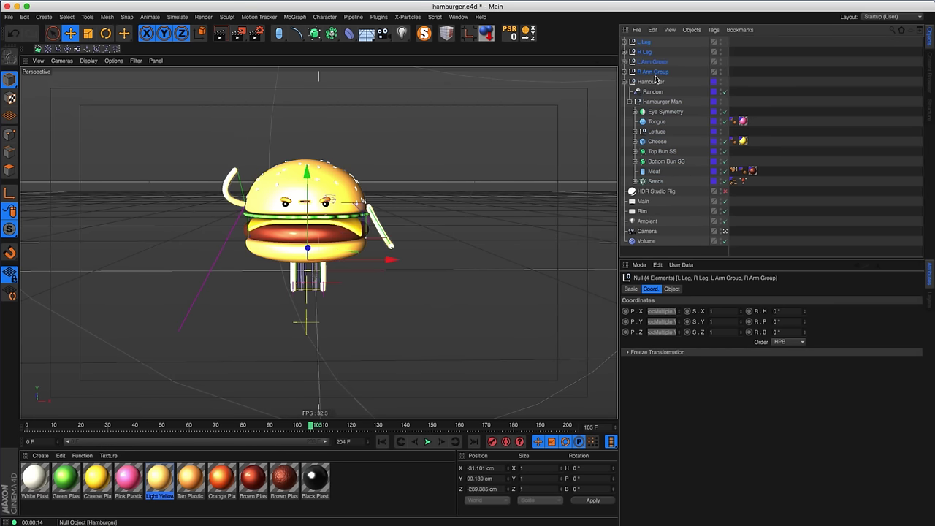
{"action": "left_click_drag", "start_coordinate": [669, 86], "coordinate": [660, 83]}
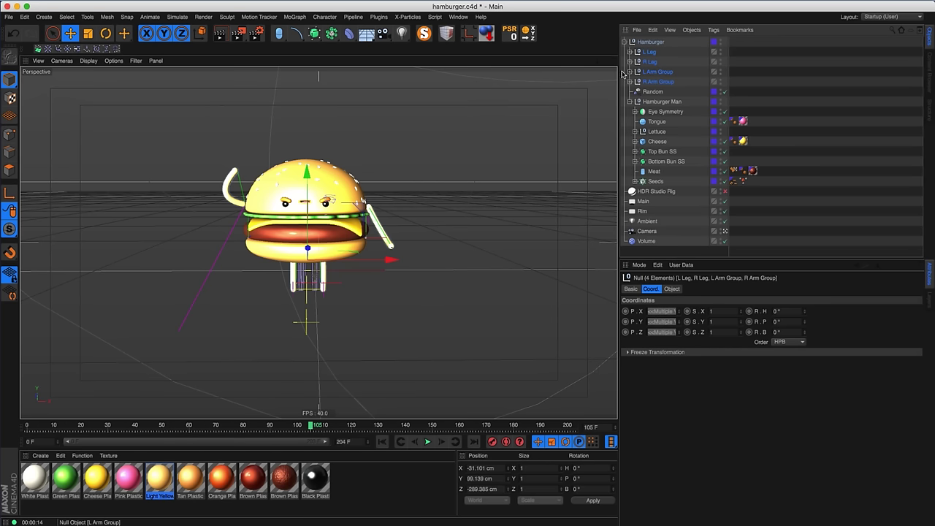
- Try raising the Hamburger null with its limbs and undo the move
{"action": "left_click", "coordinate": [640, 42]}
{"action": "left_click_drag", "start_coordinate": [314, 228], "coordinate": [314, 199]}
{"action": "key", "text": "ctrl+z"}
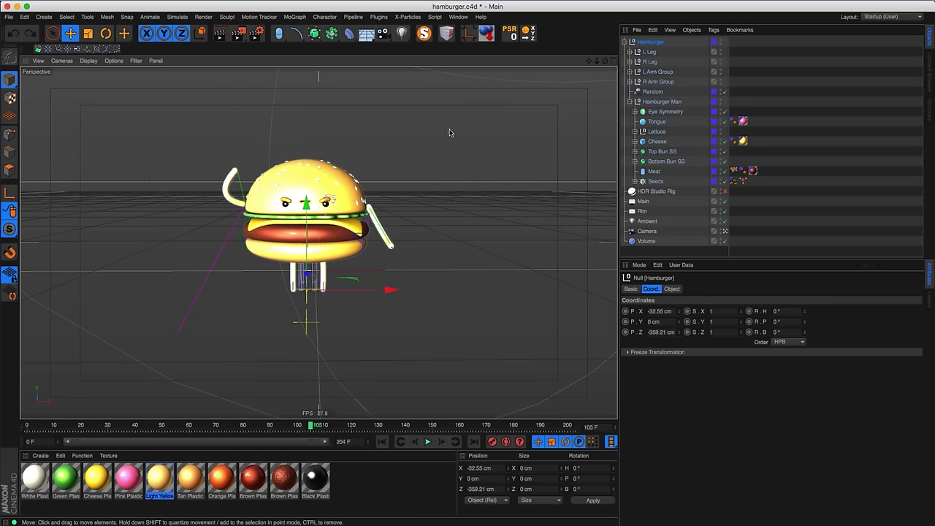
- Take L Leg Goal and R Leg Goal out of the Hamburger hierarchy, placing them at the top level
{"action": "left_click", "coordinate": [630, 52]}
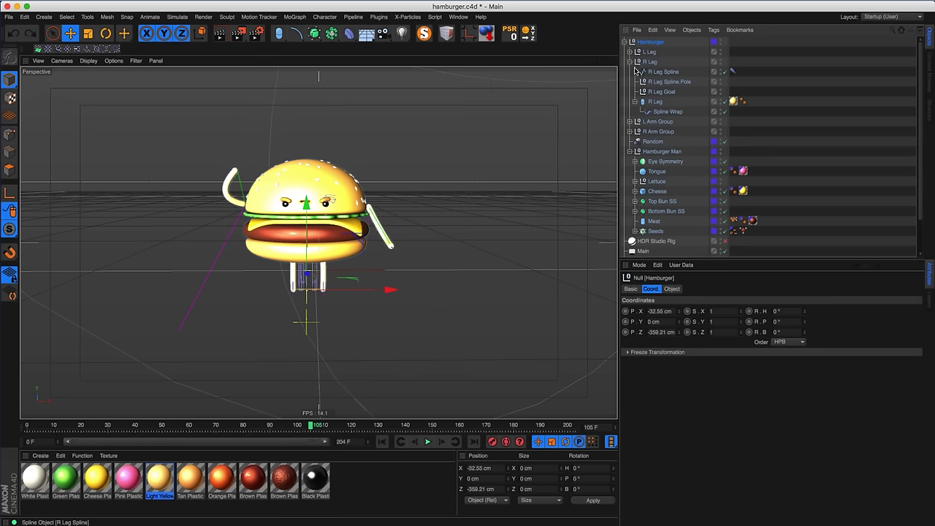
{"action": "left_click", "coordinate": [630, 111]}
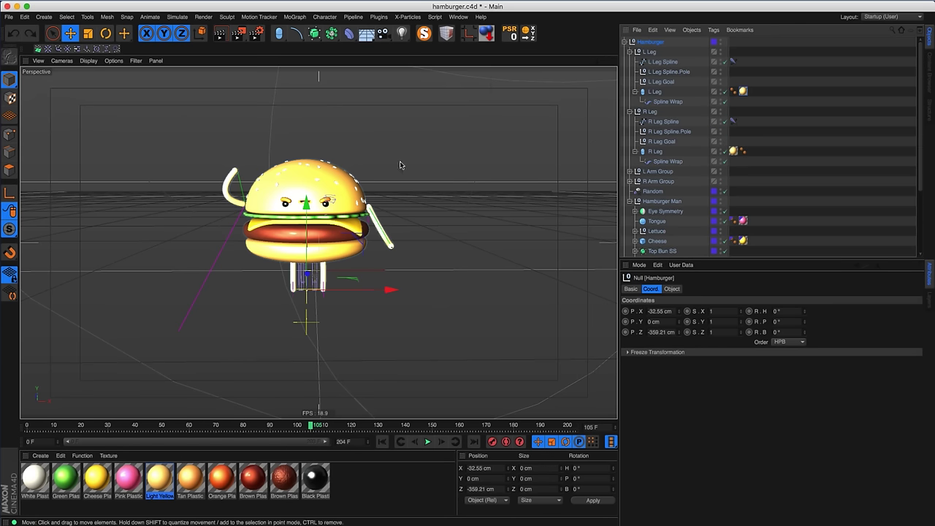
{"action": "left_click", "coordinate": [661, 82]}
{"action": "left_click", "coordinate": [678, 142], "text": "ctrl"}
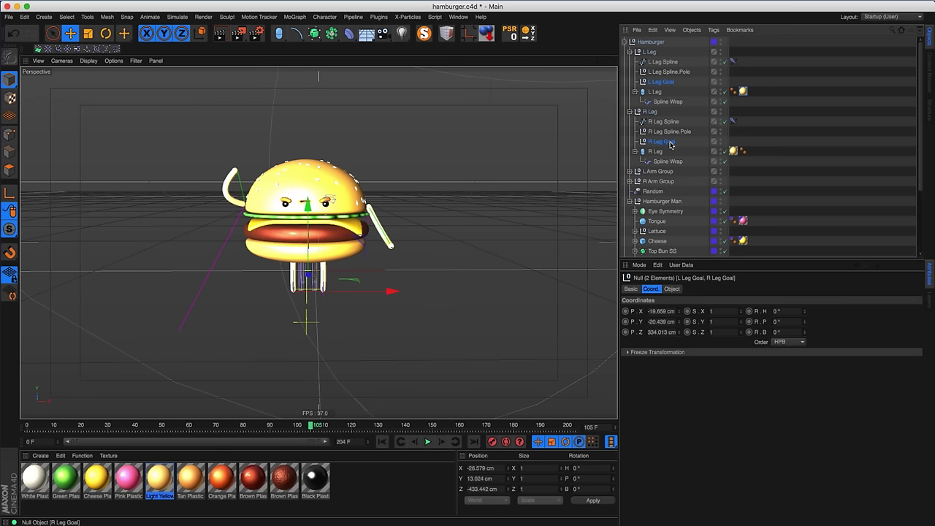
{"action": "left_click_drag", "start_coordinate": [666, 145], "coordinate": [647, 44]}
{"action": "left_click", "coordinate": [647, 62]}
{"action": "left_click", "coordinate": [627, 62]}
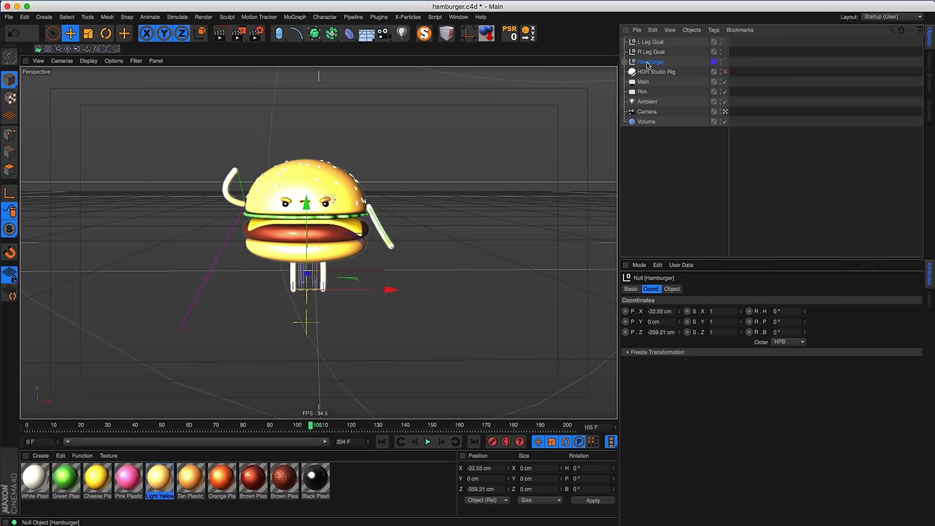
- Move and rotate the Hamburger null to test how the legs respond to their independent goals
{"action": "scroll", "coordinate": [332, 252], "scroll_direction": "up", "scroll_amount": 3}
{"action": "left_click_drag", "start_coordinate": [304, 216], "coordinate": [334, 263]}
{"action": "key", "text": "r"}
{"action": "left_click_drag", "start_coordinate": [322, 293], "coordinate": [315, 321]}
{"action": "key", "text": "e"}
{"action": "left_click_drag", "start_coordinate": [324, 217], "coordinate": [360, 219]}
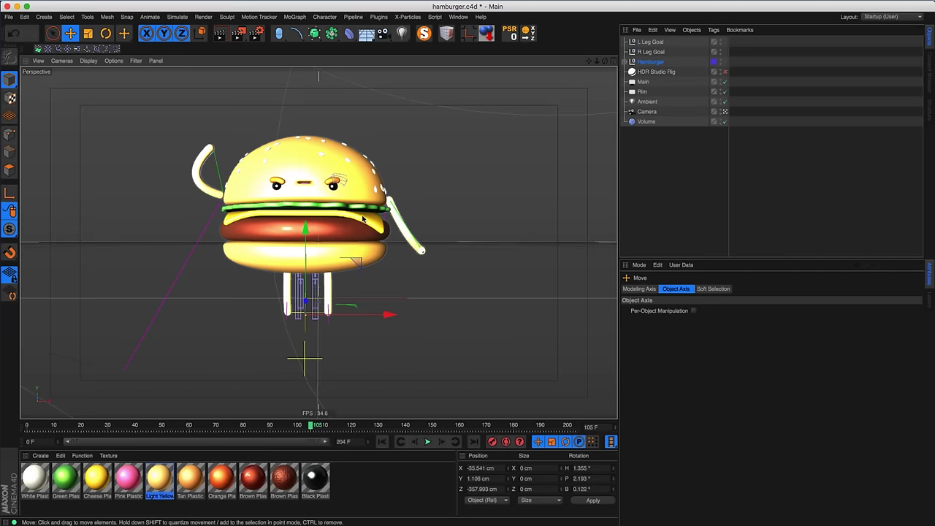
{"action": "left_click", "coordinate": [624, 63]}
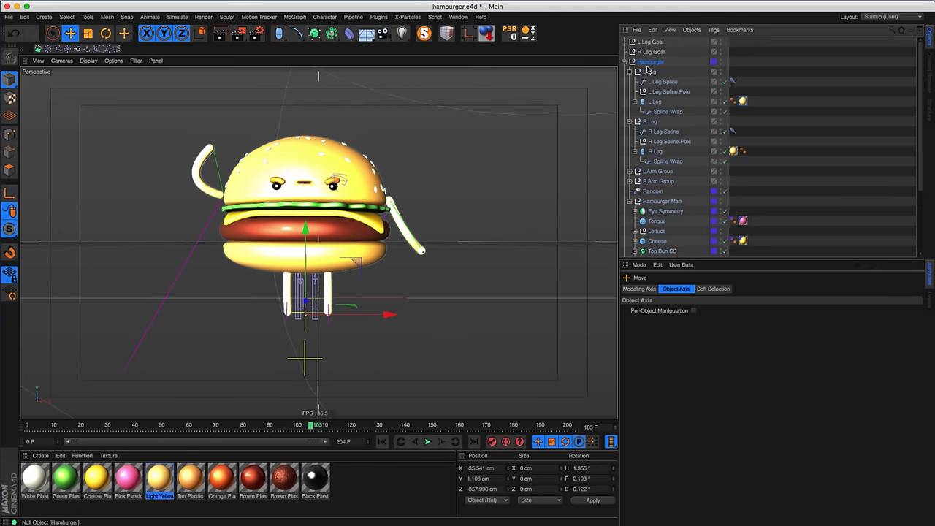
- Collapse the L Leg and R Leg hierarchies in the object tree
{"action": "left_click", "coordinate": [630, 71]}
{"action": "left_click", "coordinate": [629, 82]}
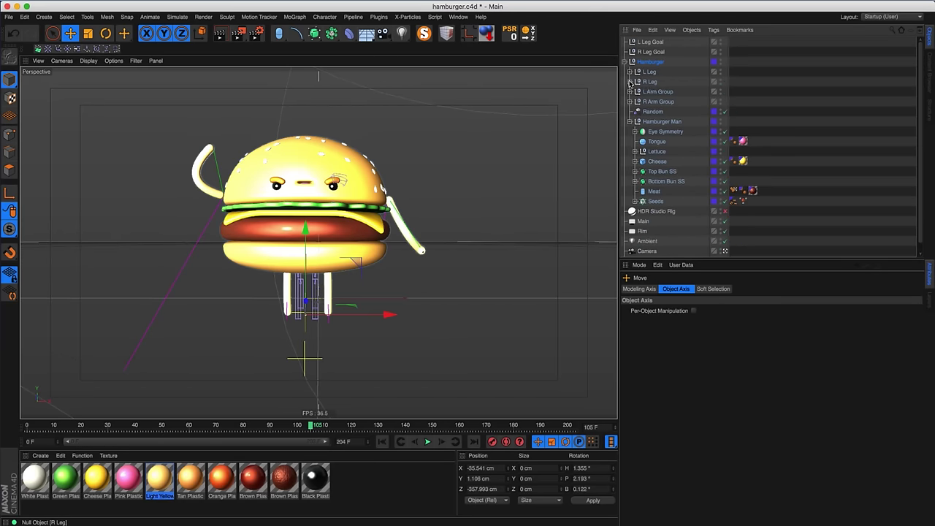
{"action": "left_click", "coordinate": [651, 92]}
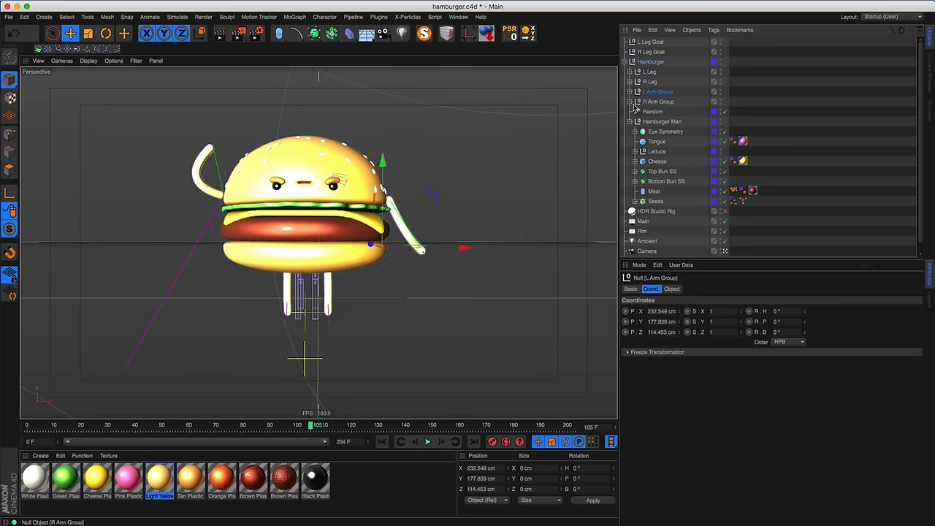
{"action": "left_click", "coordinate": [629, 102]}
{"action": "left_click", "coordinate": [631, 103]}
{"action": "left_click_drag", "start_coordinate": [336, 263], "coordinate": [429, 188], "text": "alt"}
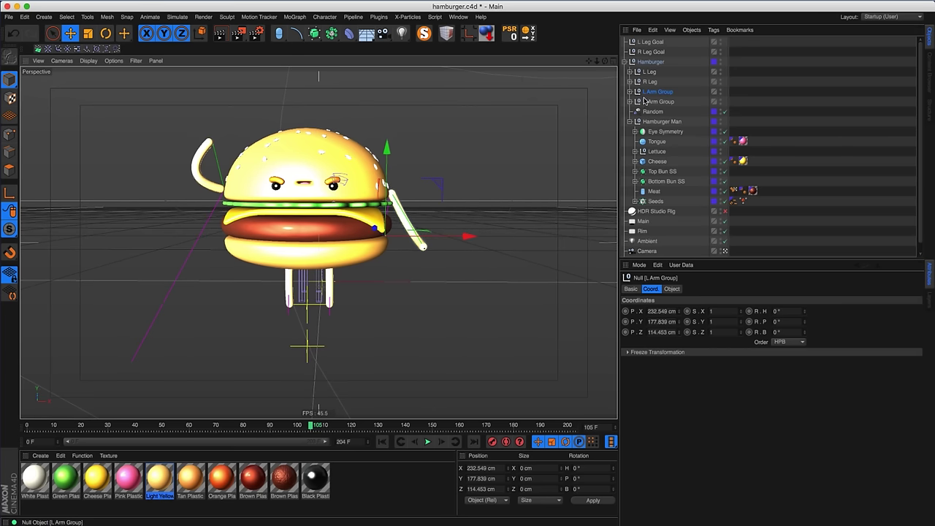
- Add a Pose Morph tag to the Hamburger null
{"action": "left_click", "coordinate": [652, 62]}
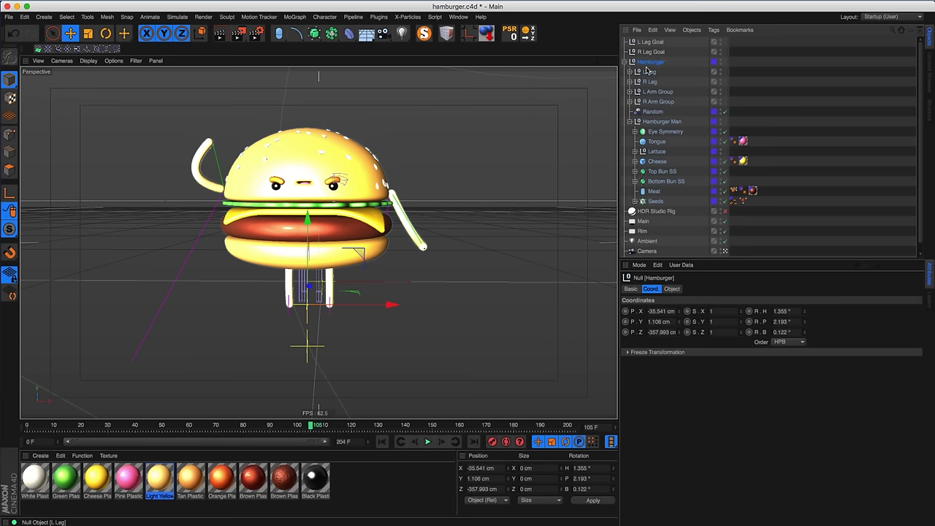
{"action": "left_click_drag", "start_coordinate": [238, 187], "coordinate": [340, 190], "text": "alt"}
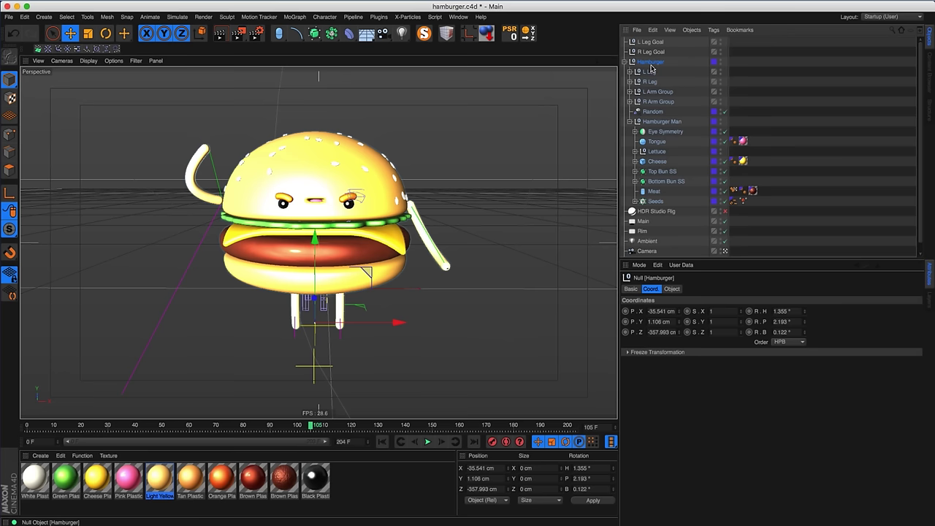
{"action": "right_click", "coordinate": [653, 67]}
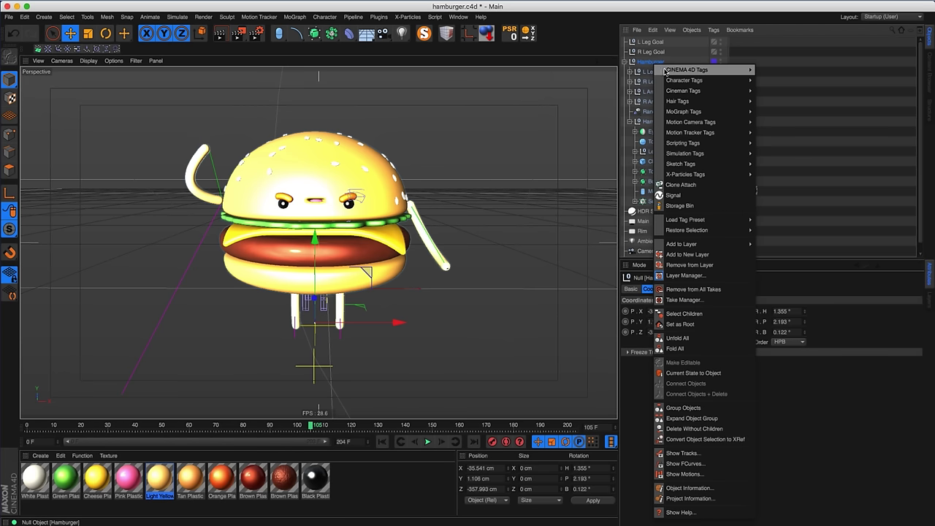
{"action": "mouse_move", "coordinate": [680, 82]}
{"action": "left_click", "coordinate": [783, 142]}
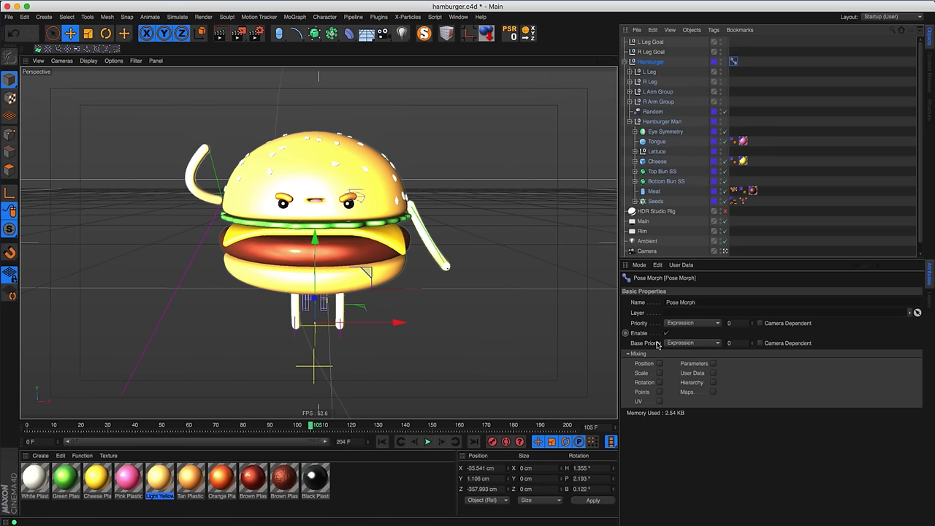
{"action": "left_click", "coordinate": [735, 63]}
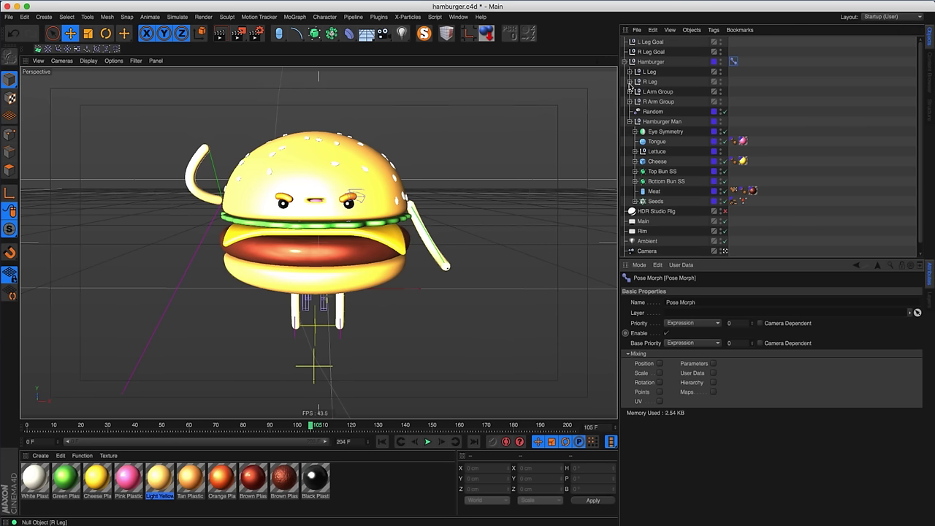
- Expand L Arm Group and R Arm Group to show their splines and goals, and collapse Hamburger Man
{"action": "left_click", "coordinate": [630, 73]}
{"action": "left_click", "coordinate": [630, 72]}
{"action": "left_click", "coordinate": [630, 92]}
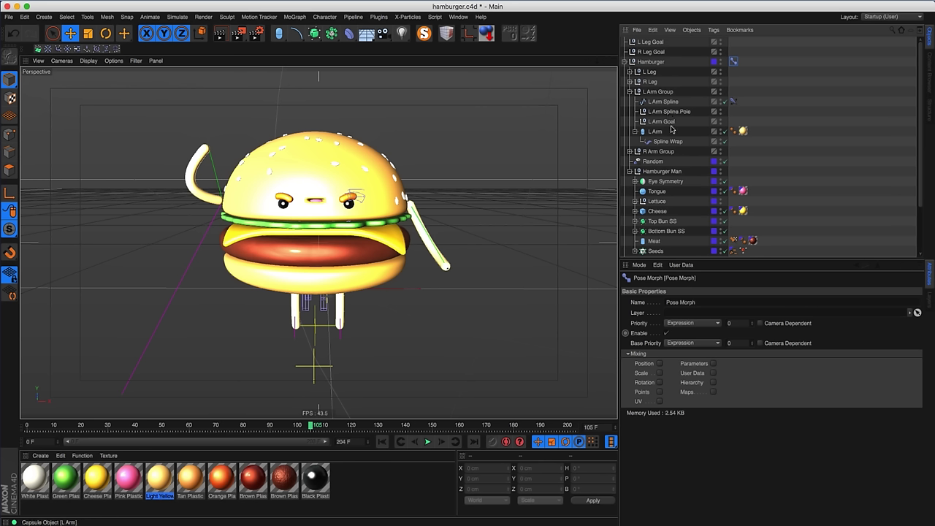
{"action": "left_click", "coordinate": [630, 151]}
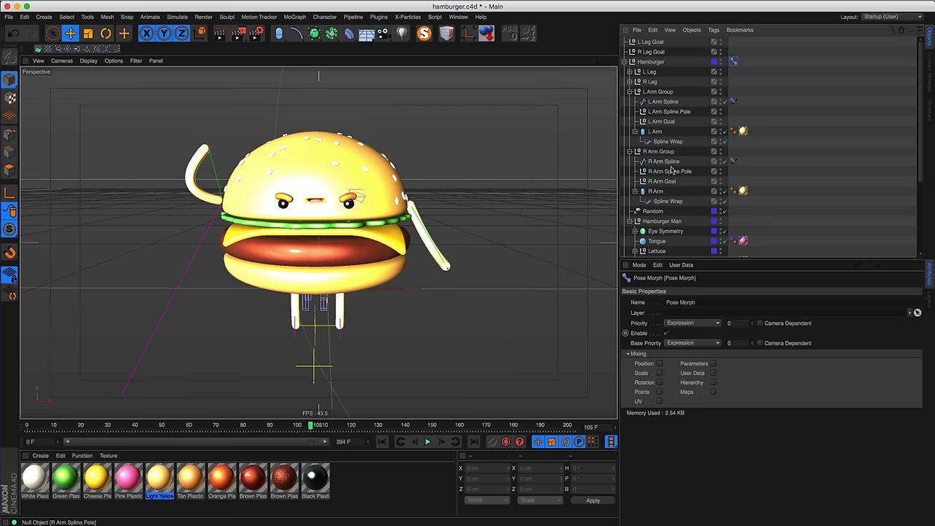
{"action": "left_click", "coordinate": [630, 220]}
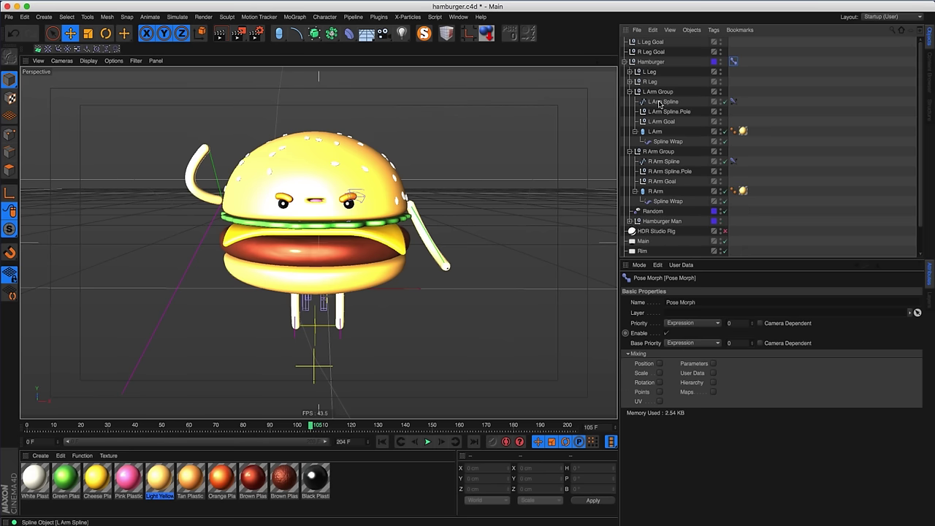
- Enable Position, Parameters and Hierarchy mixing in the Hamburger's Pose Morph tag, checking the L Arm Spline's IK settings along the way
{"action": "left_click", "coordinate": [661, 364]}
{"action": "left_click", "coordinate": [660, 364]}
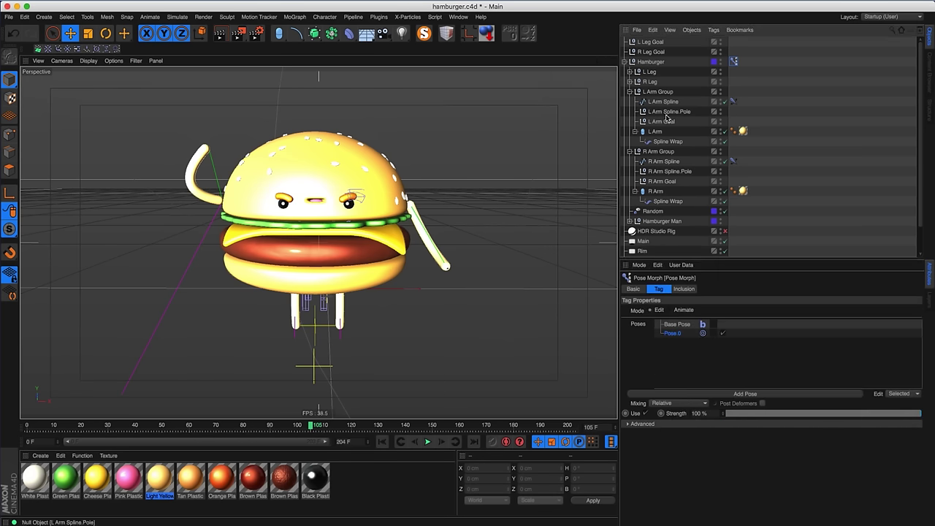
{"action": "left_click", "coordinate": [633, 288]}
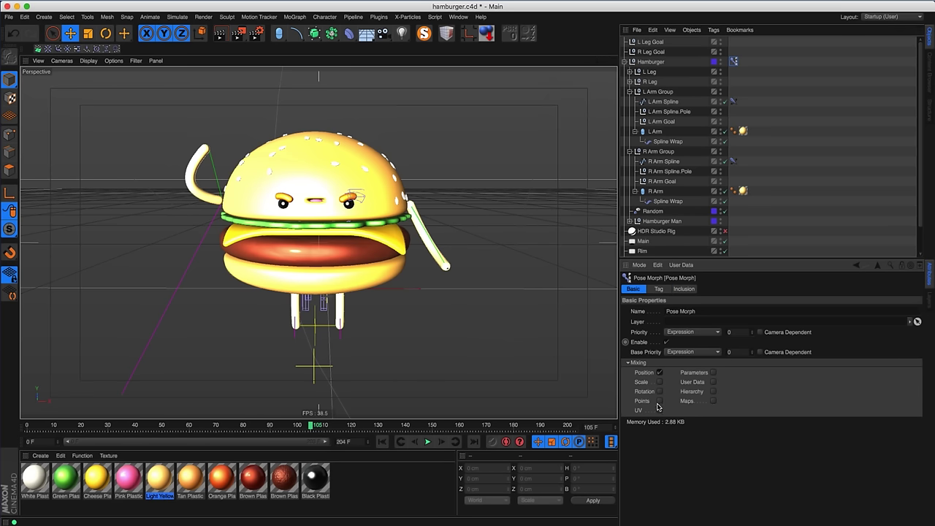
{"action": "left_click", "coordinate": [713, 373]}
{"action": "left_click", "coordinate": [734, 102]}
{"action": "left_click", "coordinate": [662, 291]}
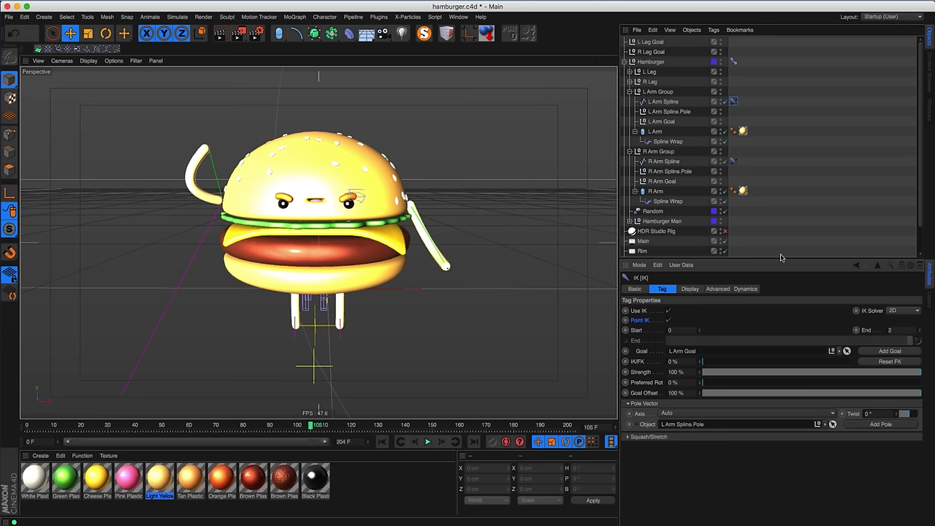
{"action": "left_click", "coordinate": [734, 63]}
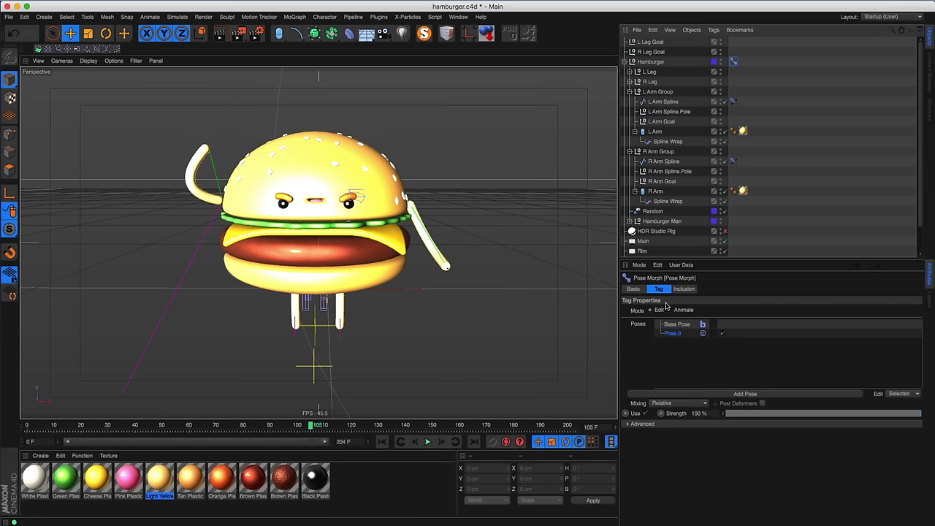
{"action": "left_click", "coordinate": [635, 290]}
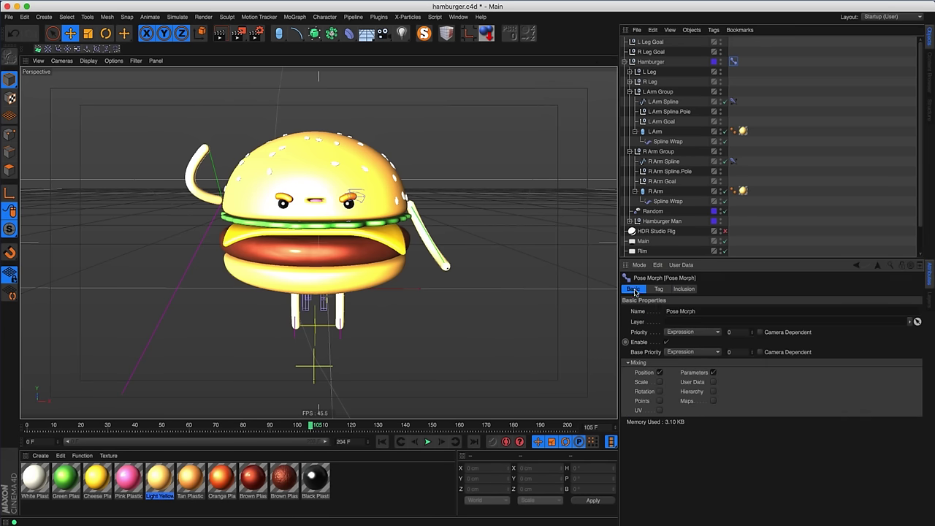
{"action": "left_click", "coordinate": [713, 392]}
- Rename the morph pose below Base Pose as Wave.Pose.2
{"action": "left_click", "coordinate": [660, 290]}
{"action": "left_click", "coordinate": [675, 326]}
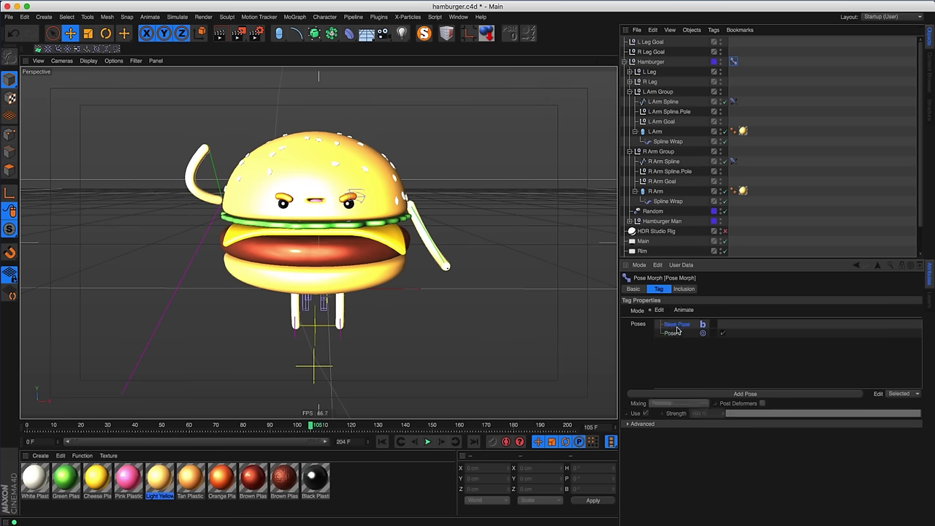
{"action": "left_click", "coordinate": [673, 334]}
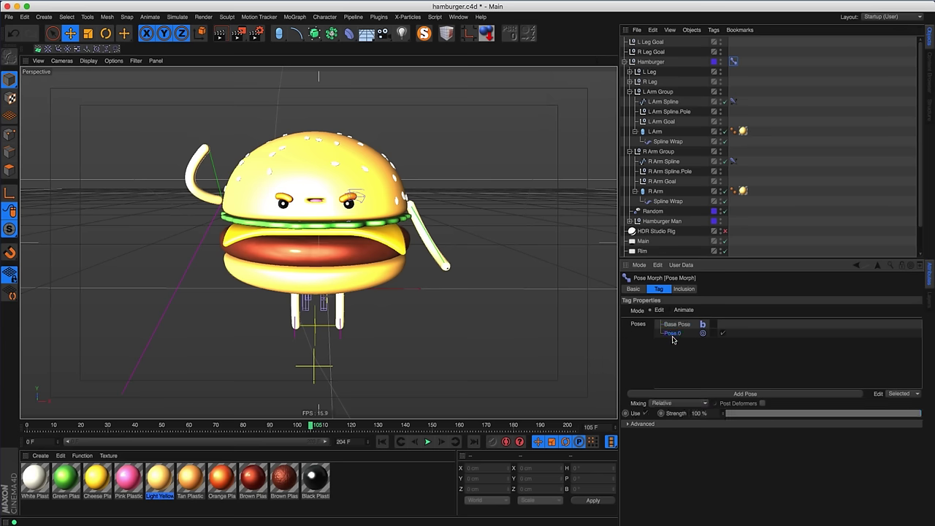
{"action": "double_click", "coordinate": [672, 334]}
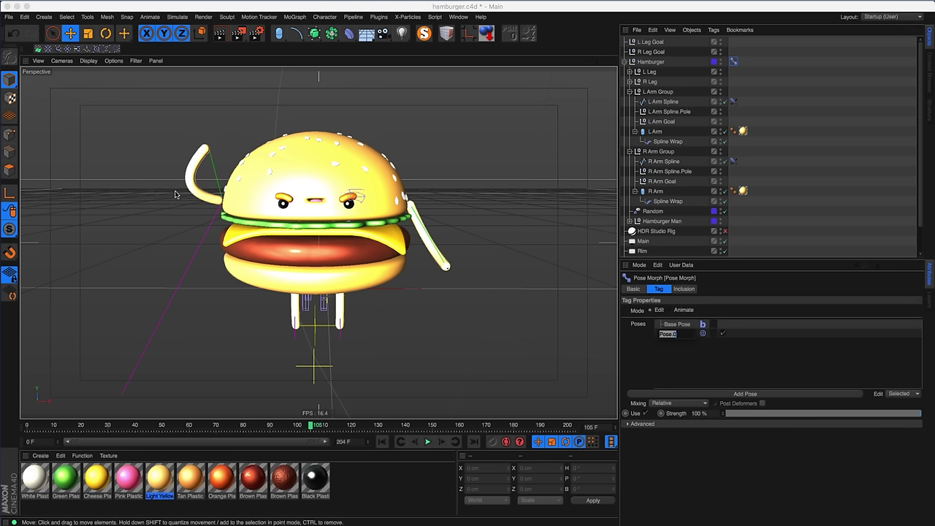
{"action": "type", "text": "Wave."}
{"action": "key", "text": "Return"}
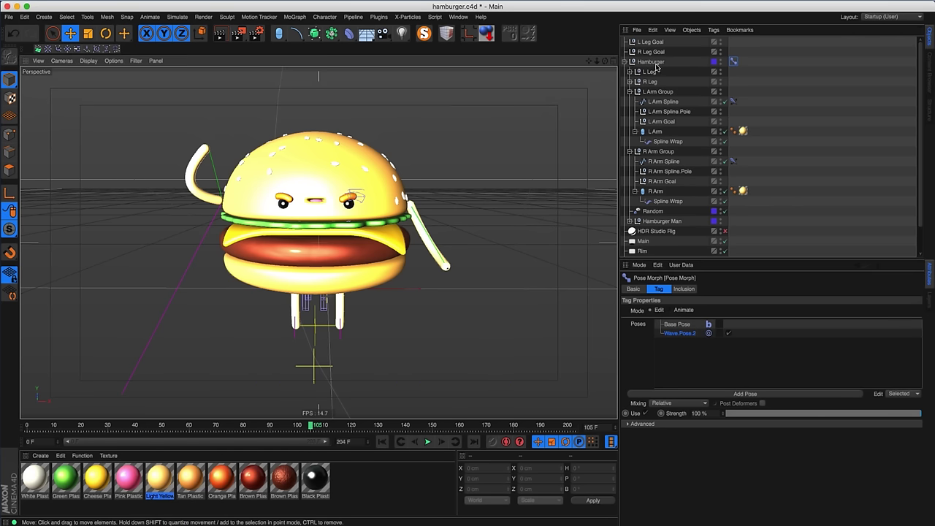
- Move R Arm Goal outward to about X -499.9, Y -67.2, Z 211.8 cm, extending the raised arm for the wave pose
{"action": "left_click", "coordinate": [655, 122]}
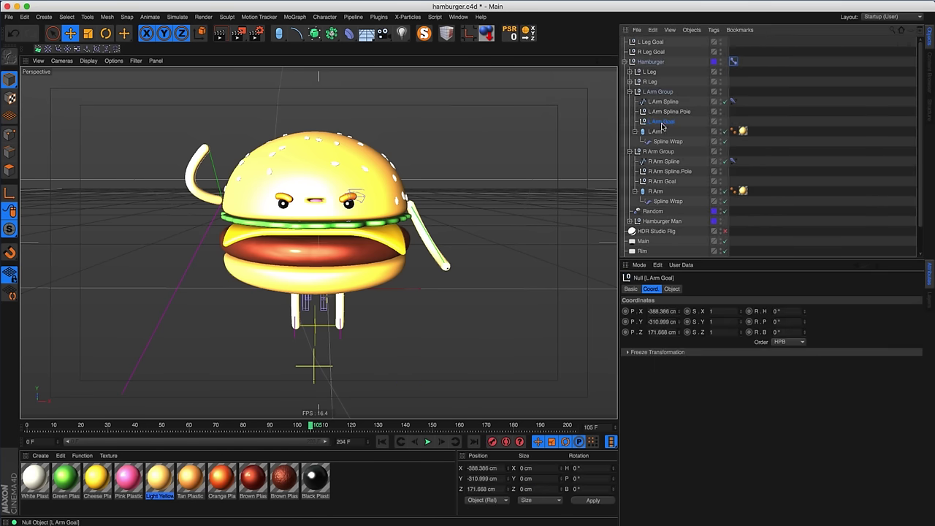
{"action": "left_click", "coordinate": [629, 92]}
{"action": "left_click", "coordinate": [662, 131]}
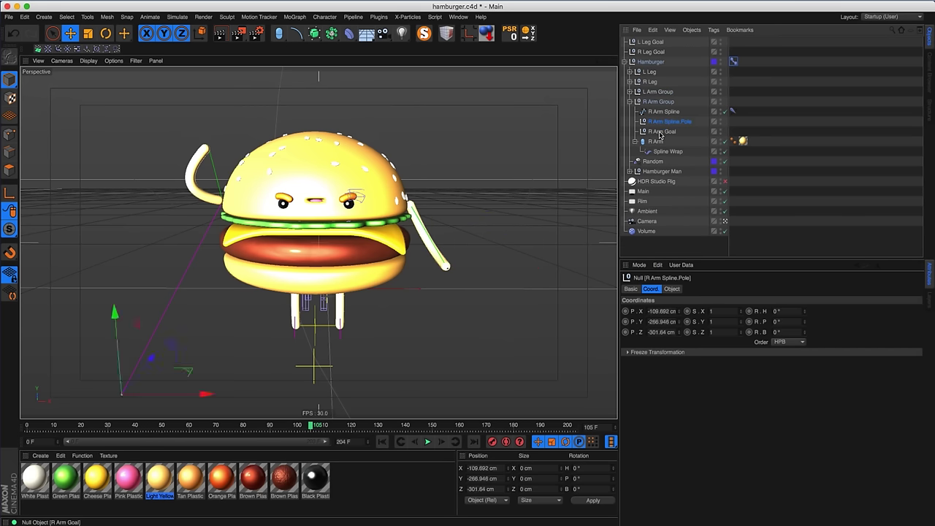
{"action": "left_click_drag", "start_coordinate": [248, 102], "coordinate": [169, 95]}
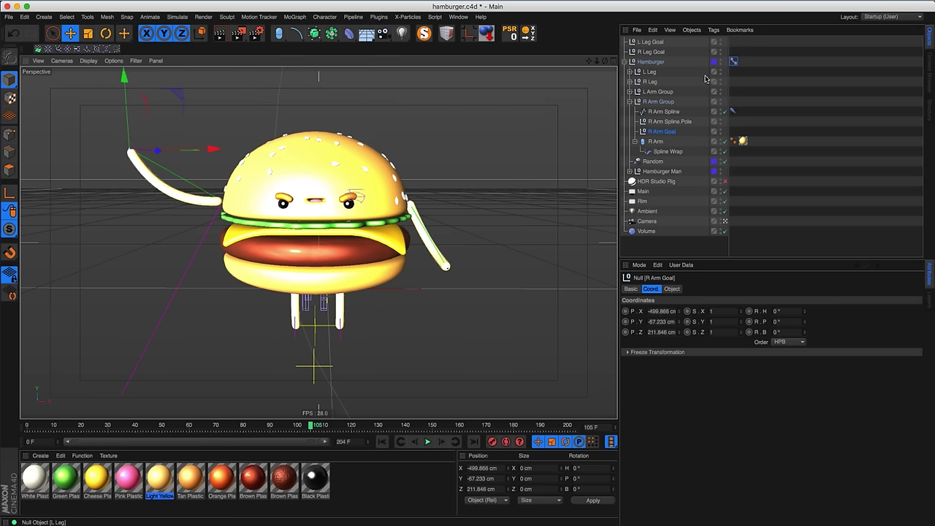
- Vary the strength of Wave.Pose.2 to preview the raised arm's morph, ending at 100%
{"action": "left_click", "coordinate": [666, 122]}
{"action": "left_click_drag", "start_coordinate": [304, 195], "coordinate": [289, 207], "text": "alt"}
{"action": "left_click", "coordinate": [733, 63]}
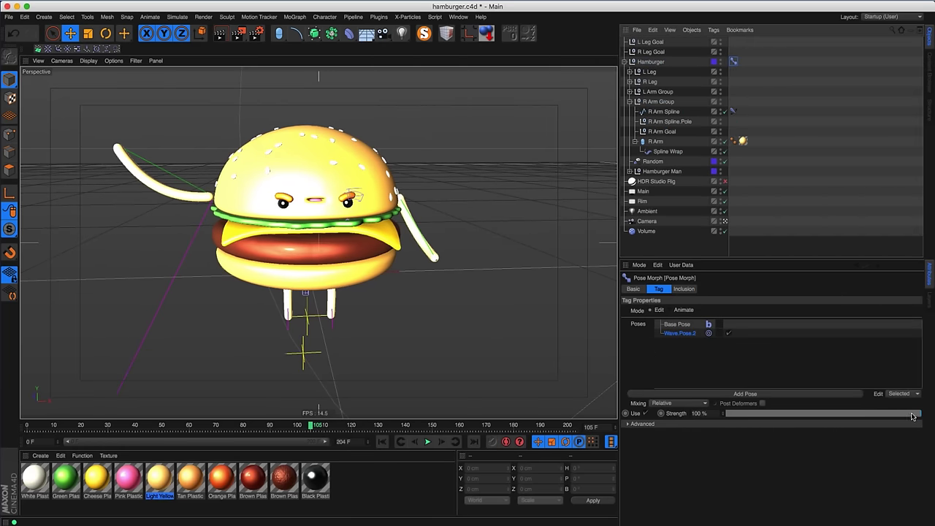
{"action": "left_click_drag", "start_coordinate": [917, 416], "coordinate": [933, 395]}
{"action": "left_click_drag", "start_coordinate": [359, 255], "coordinate": [316, 221], "text": "alt"}
- Enable Rotation mixing in the Hamburger null's Pose Morph tag and return to its pose settings
{"action": "left_click", "coordinate": [650, 61]}
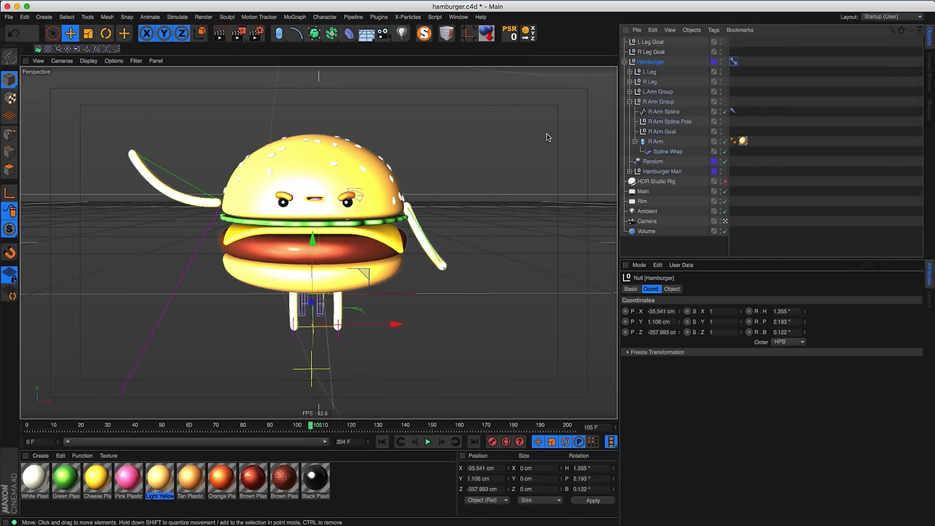
{"action": "left_click", "coordinate": [735, 63]}
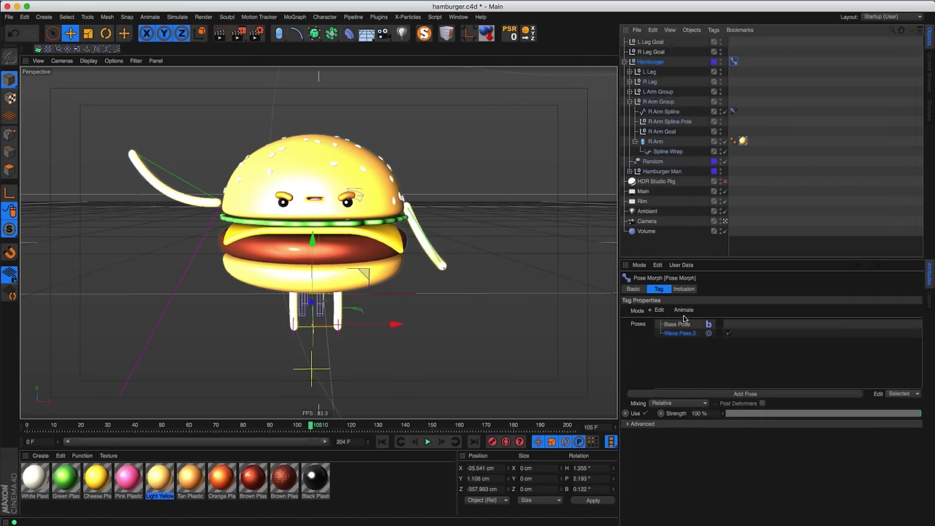
{"action": "left_click", "coordinate": [634, 289]}
{"action": "left_click", "coordinate": [660, 392]}
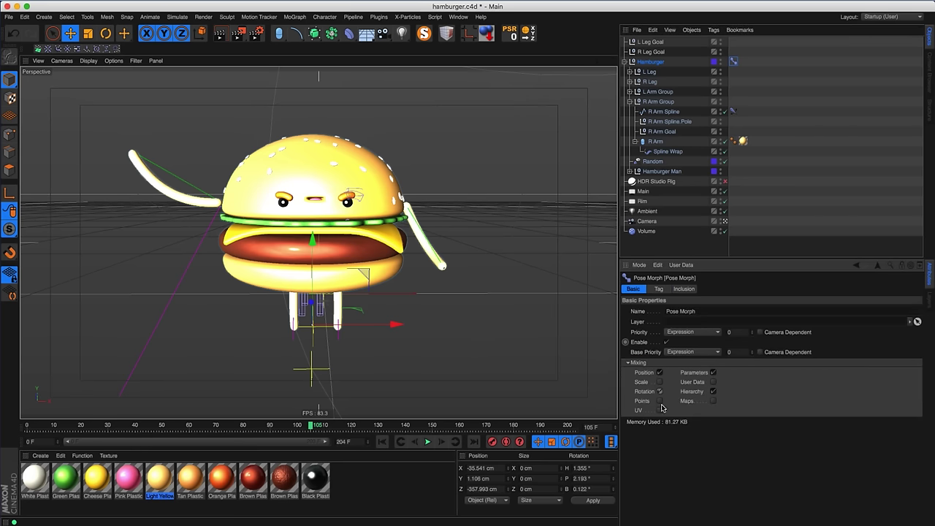
{"action": "left_click", "coordinate": [657, 289]}
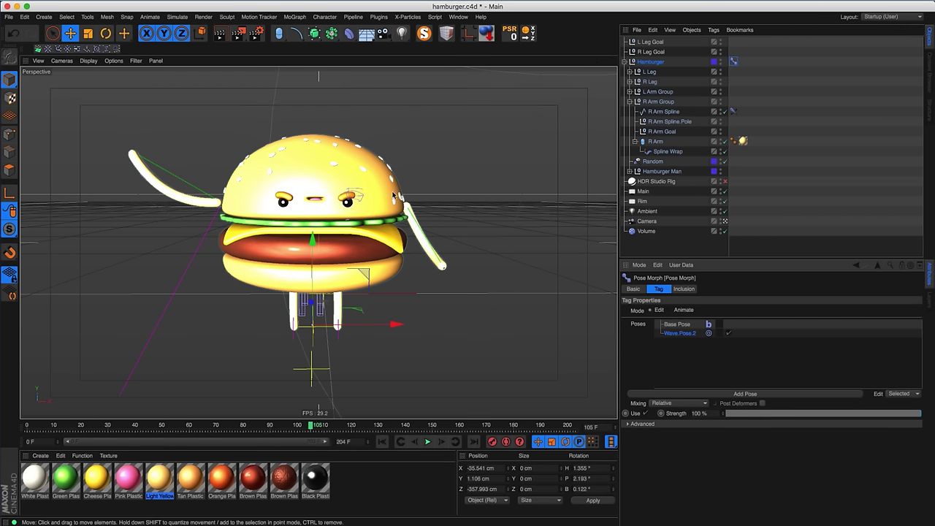
- Tilt the Hamburger null sideways to a bank rotation of about -2.7° for the wave pose
{"action": "key", "text": "r"}
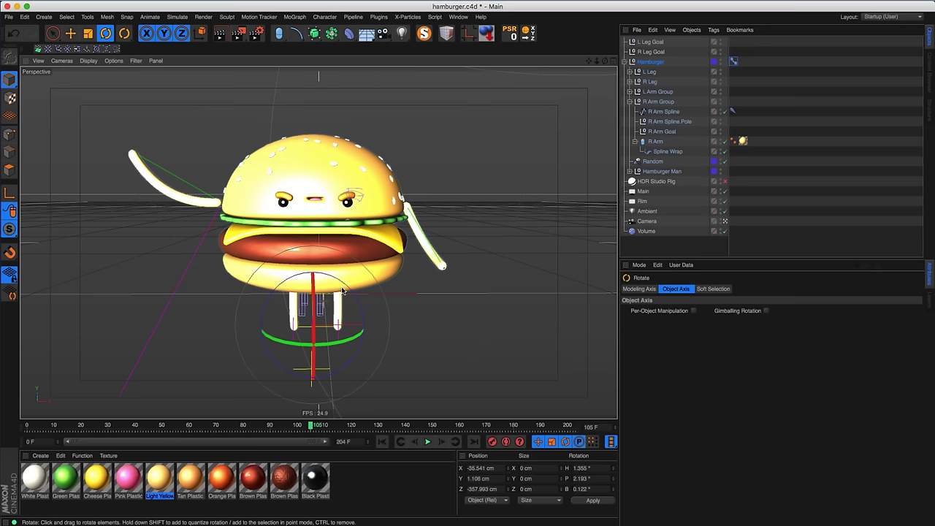
{"action": "left_click_drag", "start_coordinate": [343, 285], "coordinate": [348, 284]}
{"action": "key", "text": "e"}
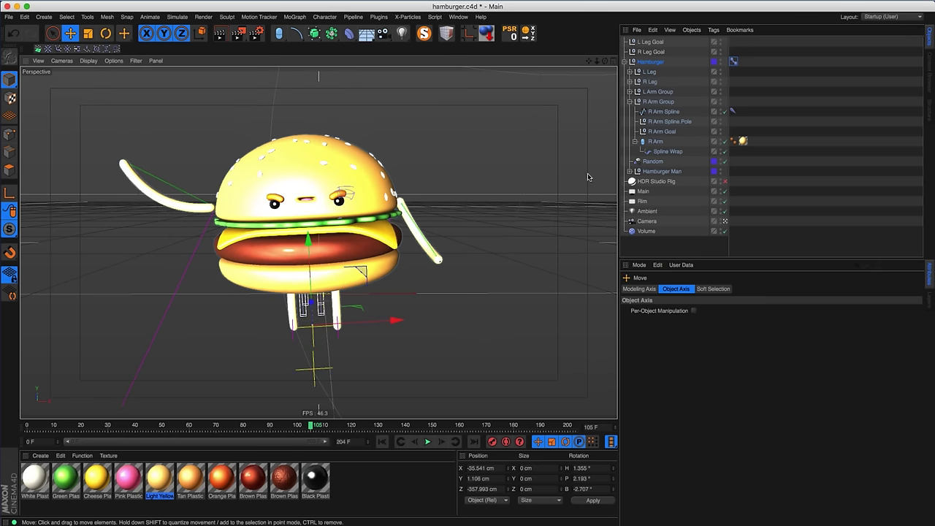
- Reposition L Arm Goal to about X -371.0, Y -336.3, Z 202.0 cm for the wave pose
{"action": "left_click", "coordinate": [629, 92]}
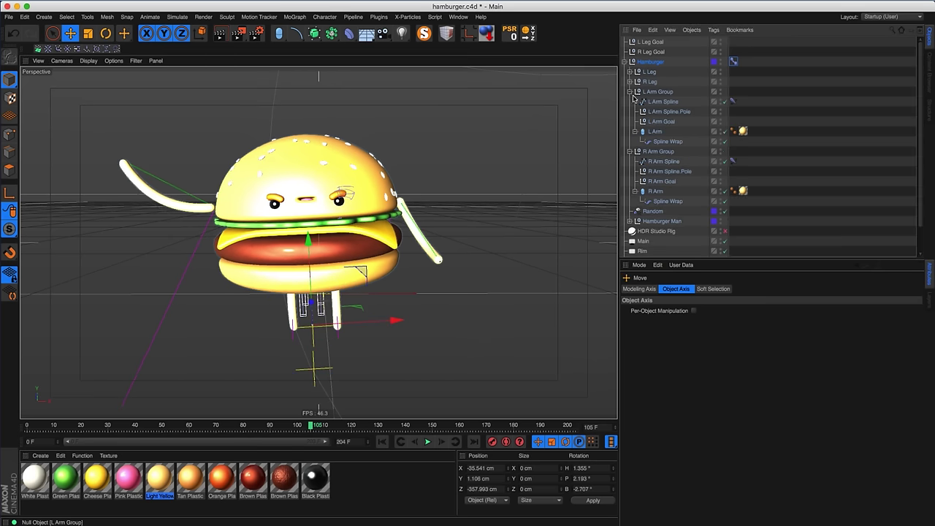
{"action": "left_click", "coordinate": [666, 121]}
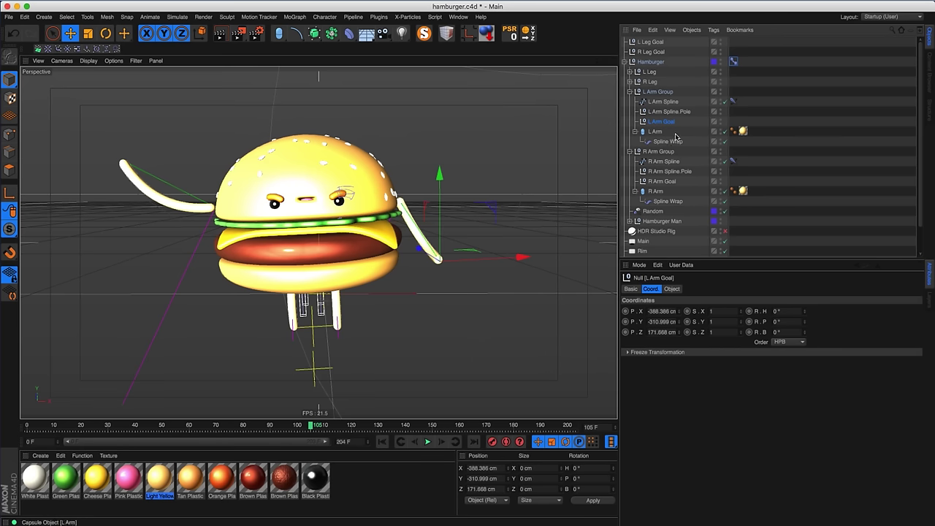
{"action": "left_click_drag", "start_coordinate": [486, 217], "coordinate": [387, 257]}
{"action": "left_click_drag", "start_coordinate": [469, 264], "coordinate": [476, 260]}
{"action": "left_click_drag", "start_coordinate": [424, 278], "coordinate": [451, 245], "text": "alt"}
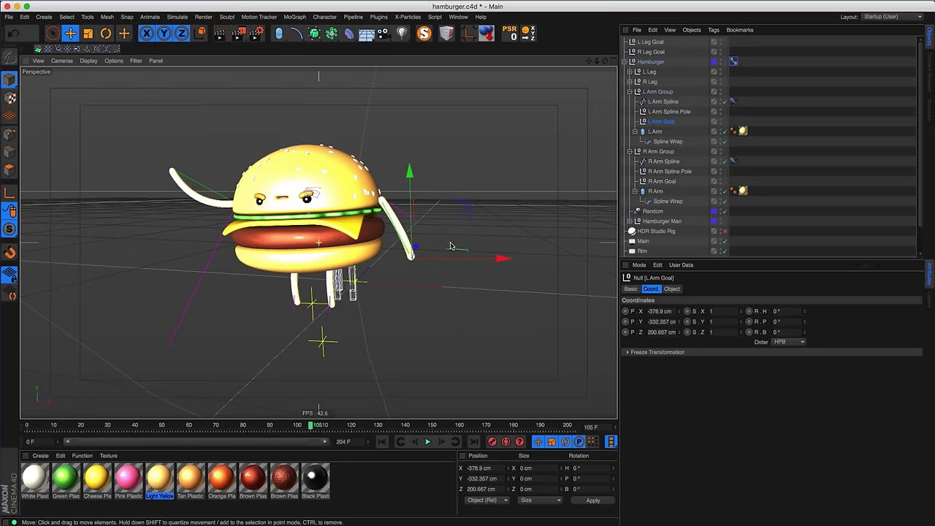
{"action": "left_click_drag", "start_coordinate": [463, 213], "coordinate": [473, 249]}
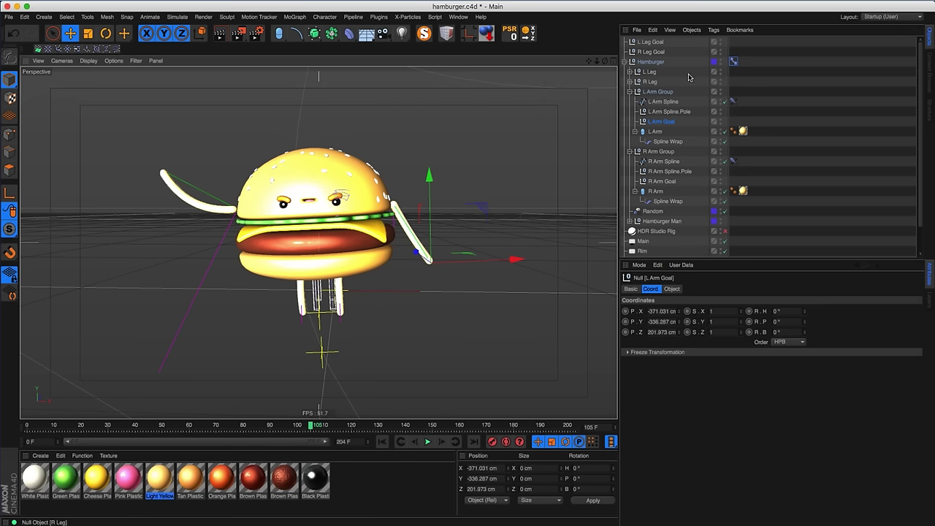
- Vary the strength of Wave.Pose.2 again to preview the body tilt and both arms together, ending at 100%
{"action": "left_click", "coordinate": [733, 62]}
{"action": "mouse_move", "coordinate": [911, 414]}
{"action": "left_mouse_down"}
{"action": "mouse_move", "coordinate": [734, 413]}
{"action": "mouse_move", "coordinate": [921, 413]}
{"action": "mouse_move", "coordinate": [725, 413]}
{"action": "mouse_move", "coordinate": [877, 414]}
{"action": "mouse_move", "coordinate": [934, 429]}
{"action": "mouse_move", "coordinate": [695, 416]}
{"action": "mouse_move", "coordinate": [928, 416]}
{"action": "left_mouse_up"}
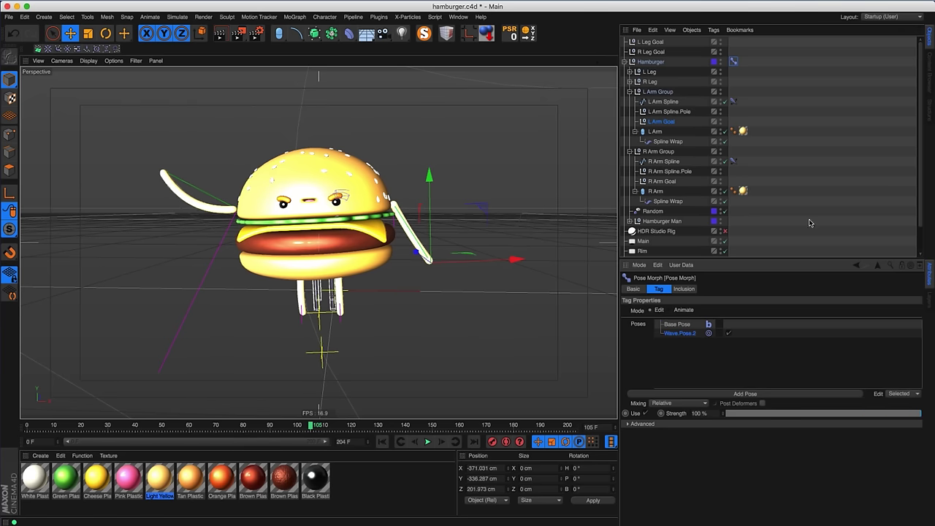
- Lower the Hamburger null slightly to about Y -4.7 cm for the wave pose
{"action": "left_click", "coordinate": [654, 62]}
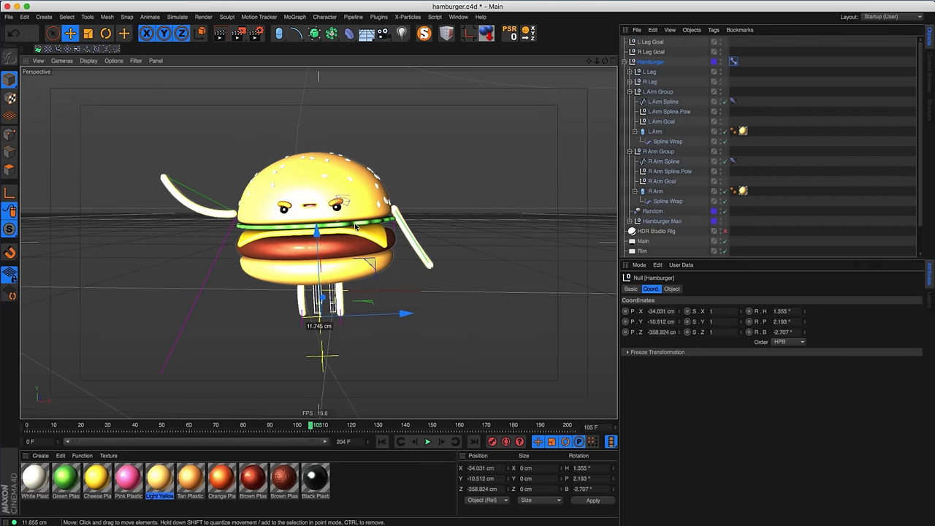
{"action": "key", "text": "r"}
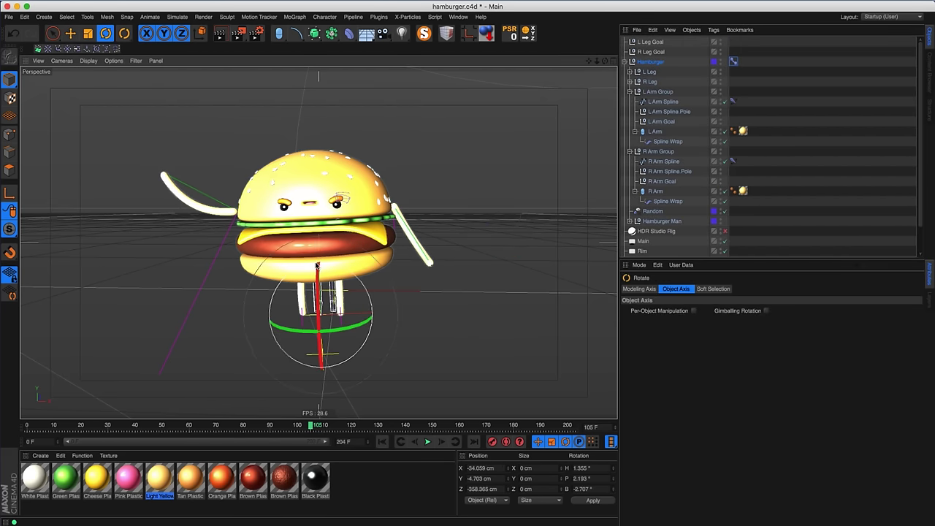
{"action": "key", "text": "e"}
{"action": "left_click_drag", "start_coordinate": [325, 256], "coordinate": [341, 286], "text": "alt"}
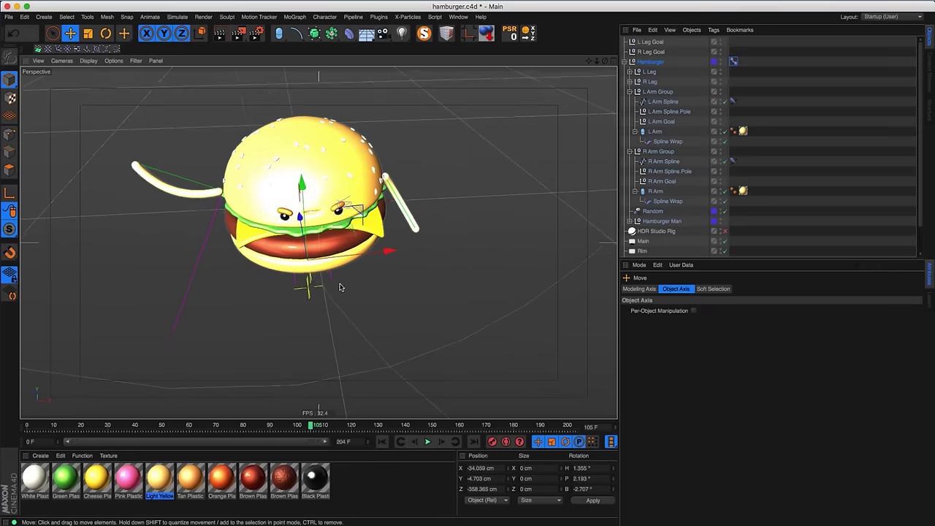
{"action": "right_click_drag", "start_coordinate": [198, 190], "coordinate": [260, 182], "text": "alt"}
{"action": "left_click_drag", "start_coordinate": [247, 194], "coordinate": [277, 198], "text": "alt"}
{"action": "scroll", "coordinate": [277, 197], "scroll_direction": "down", "scroll_amount": 5}
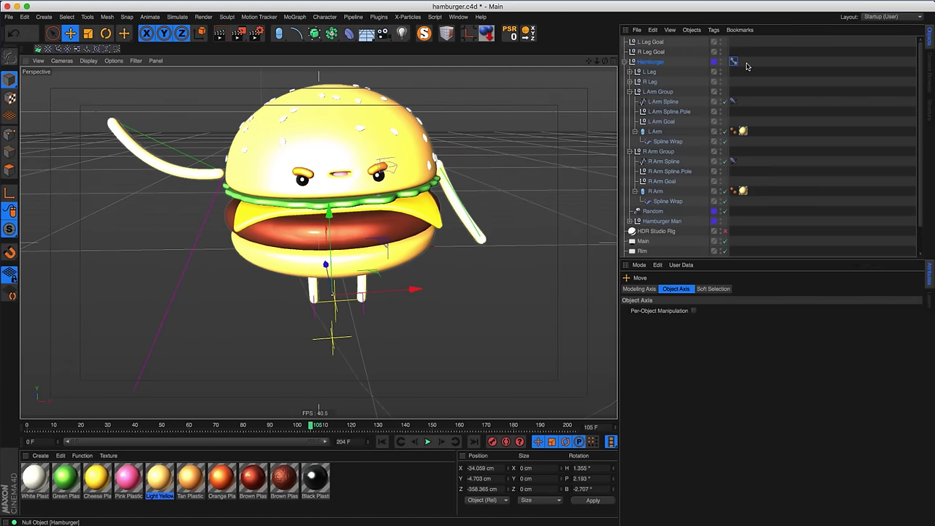
- With Base Pose active in the Hamburger's Pose Morph tag, shift the R Arm Group sideways to about X 175.2 cm
{"action": "left_click", "coordinate": [734, 62]}
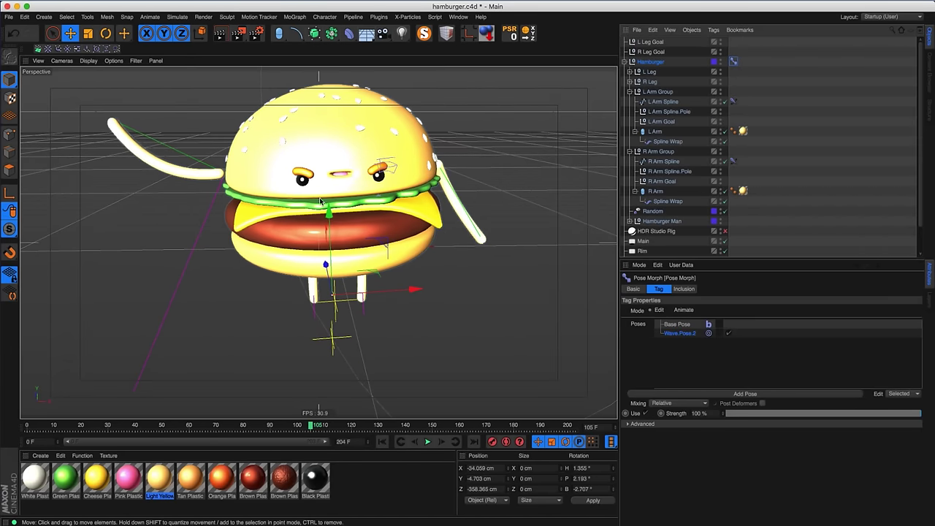
{"action": "left_click_drag", "start_coordinate": [320, 199], "coordinate": [344, 253], "text": "alt"}
{"action": "left_click", "coordinate": [680, 325]}
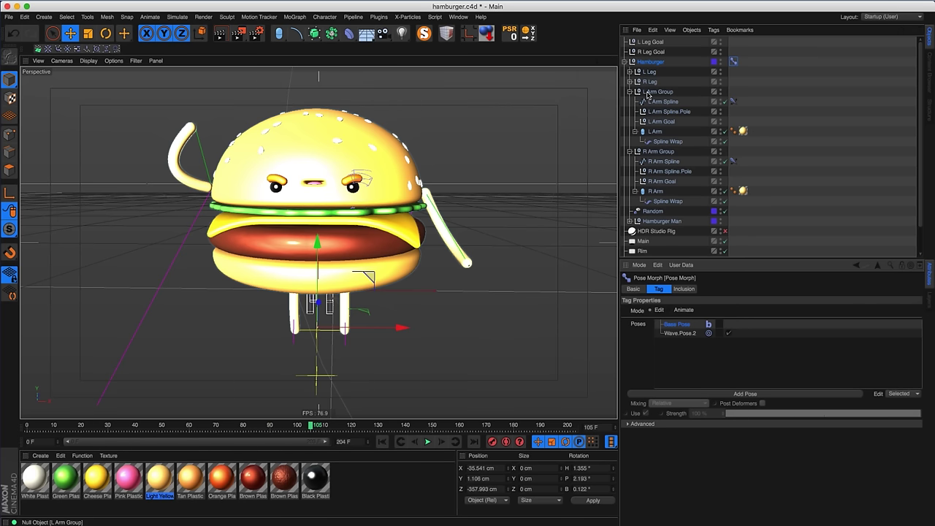
{"action": "left_click", "coordinate": [660, 152]}
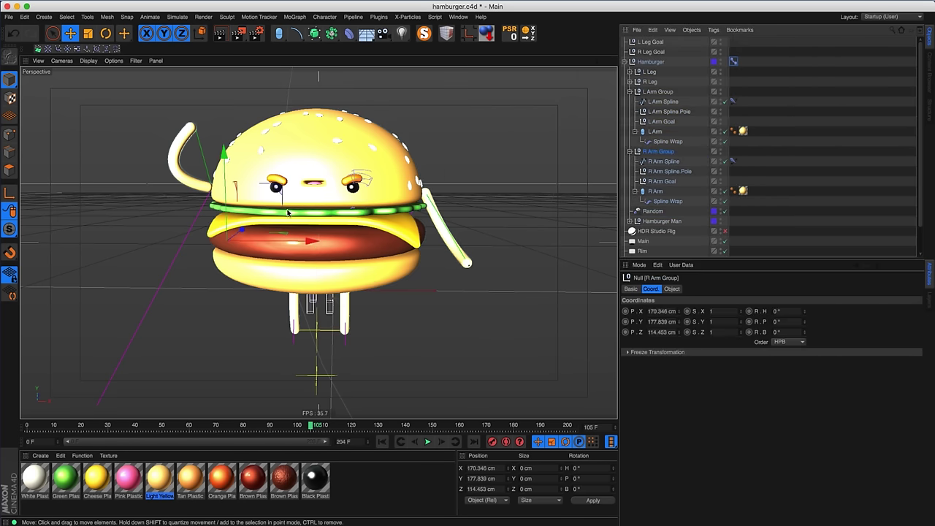
{"action": "key", "text": "o"}
{"action": "left_click_drag", "start_coordinate": [293, 286], "coordinate": [299, 288]}
{"action": "left_click_drag", "start_coordinate": [285, 212], "coordinate": [244, 221], "text": "alt"}
{"action": "scroll", "coordinate": [286, 210], "scroll_direction": "down", "scroll_amount": 10}
{"action": "left_click_drag", "start_coordinate": [347, 221], "coordinate": [262, 222], "text": "alt"}
{"action": "scroll", "coordinate": [263, 222], "scroll_direction": "down", "scroll_amount": 3}
- Preview the blend between Base Pose and Wave.Pose.2 by varying the wave pose strength, ending at 100%
{"action": "left_click", "coordinate": [733, 62]}
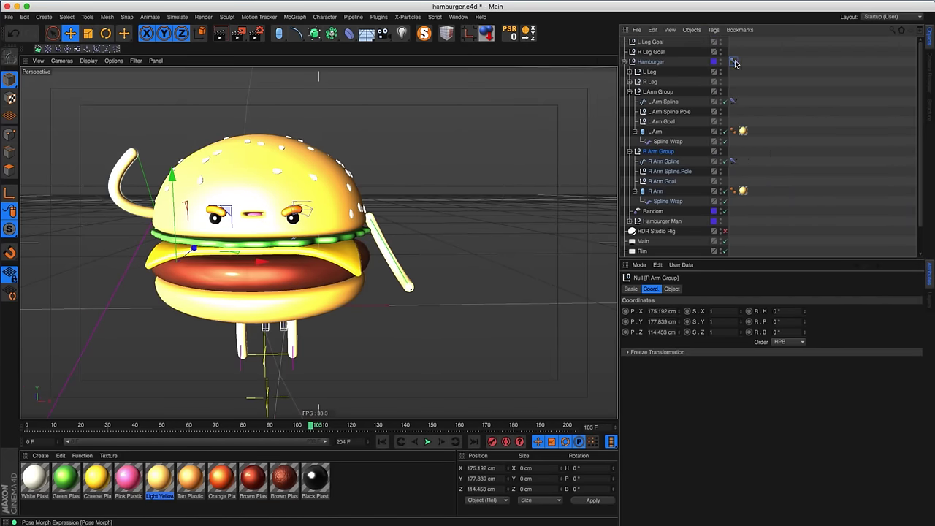
{"action": "left_click", "coordinate": [678, 333]}
{"action": "middle_click_drag", "start_coordinate": [488, 298], "coordinate": [551, 290], "text": "alt"}
{"action": "left_click_drag", "start_coordinate": [885, 414], "coordinate": [822, 387]}
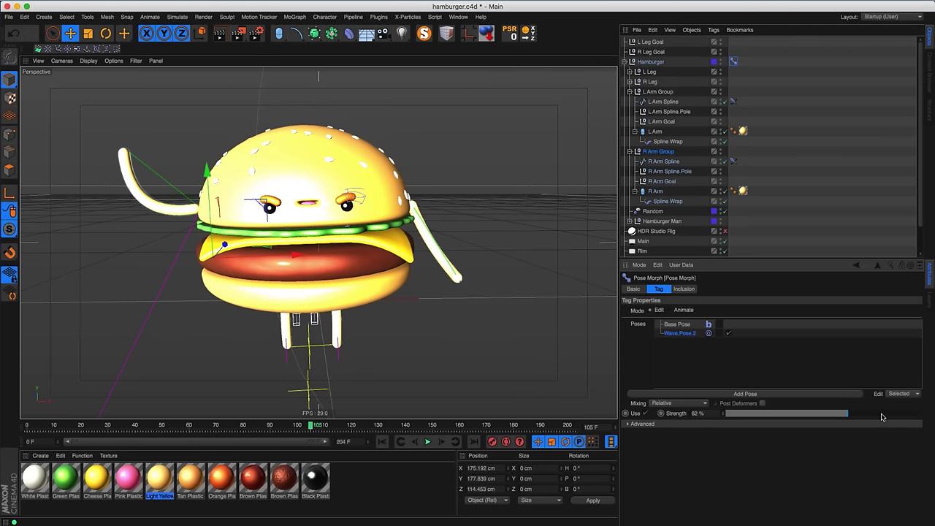
{"action": "left_click_drag", "start_coordinate": [882, 417], "coordinate": [934, 419]}
{"action": "left_click_drag", "start_coordinate": [725, 424], "coordinate": [720, 474]}
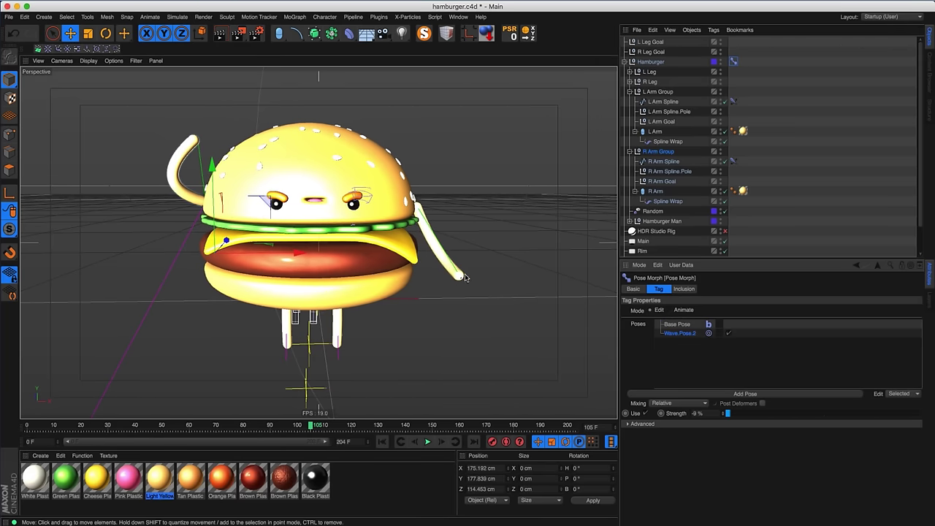
{"action": "mouse_move", "coordinate": [784, 414]}
{"action": "left_mouse_down"}
{"action": "mouse_move", "coordinate": [872, 412]}
{"action": "mouse_move", "coordinate": [800, 409]}
{"action": "left_mouse_up"}
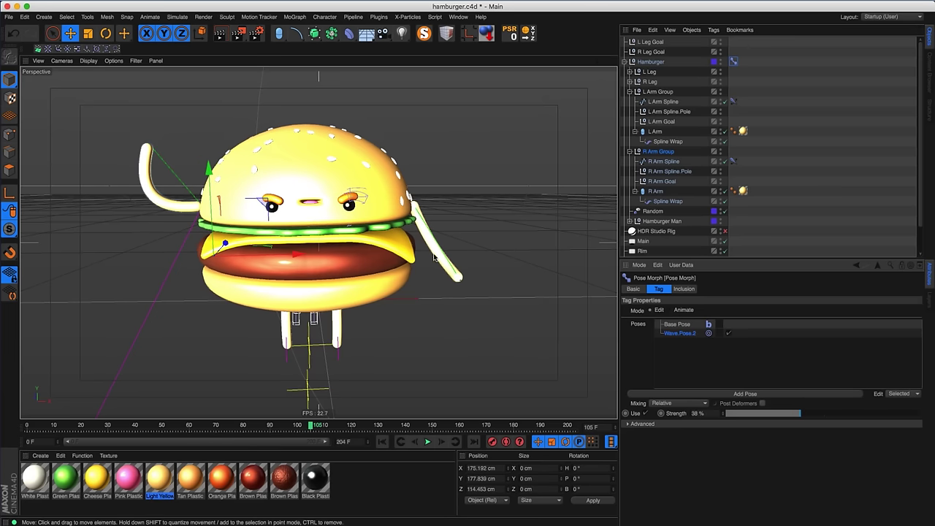
{"action": "mouse_move", "coordinate": [816, 413]}
{"action": "left_mouse_down"}
{"action": "mouse_move", "coordinate": [919, 414]}
{"action": "mouse_move", "coordinate": [750, 414]}
{"action": "mouse_move", "coordinate": [810, 413]}
{"action": "left_mouse_up"}
{"action": "left_click_drag", "start_coordinate": [726, 388], "coordinate": [927, 399]}
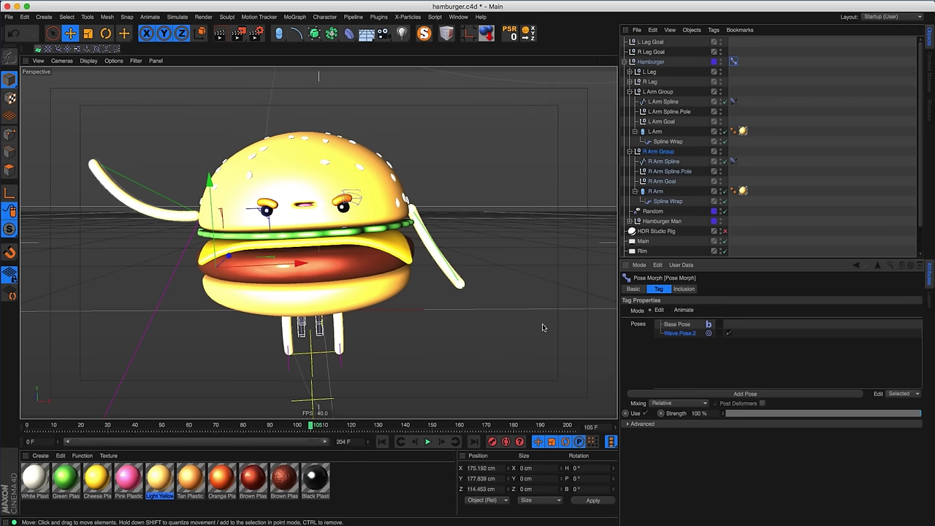
- Switch the Pose Morph tag to Animate mode and keyframe Wave.Pose.2 at 0% on frame 0
{"action": "left_click", "coordinate": [684, 310]}
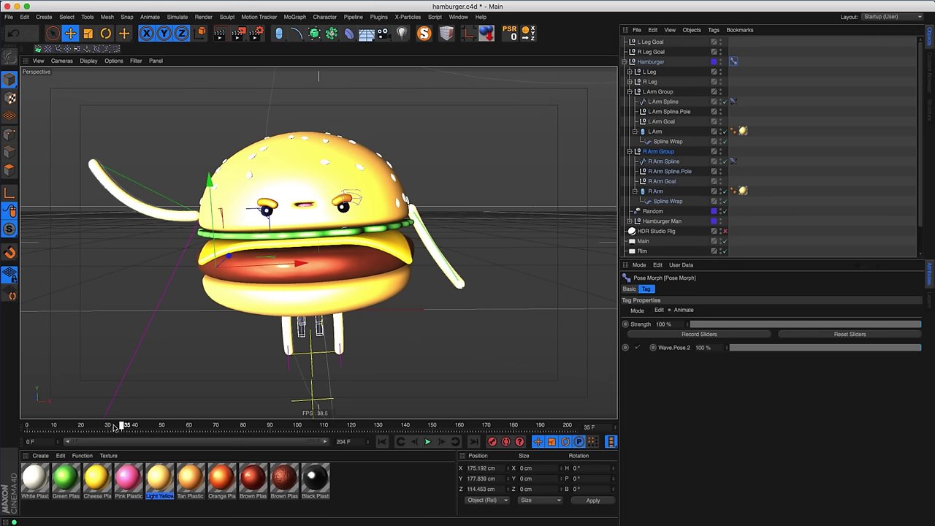
{"action": "left_click", "coordinate": [659, 310]}
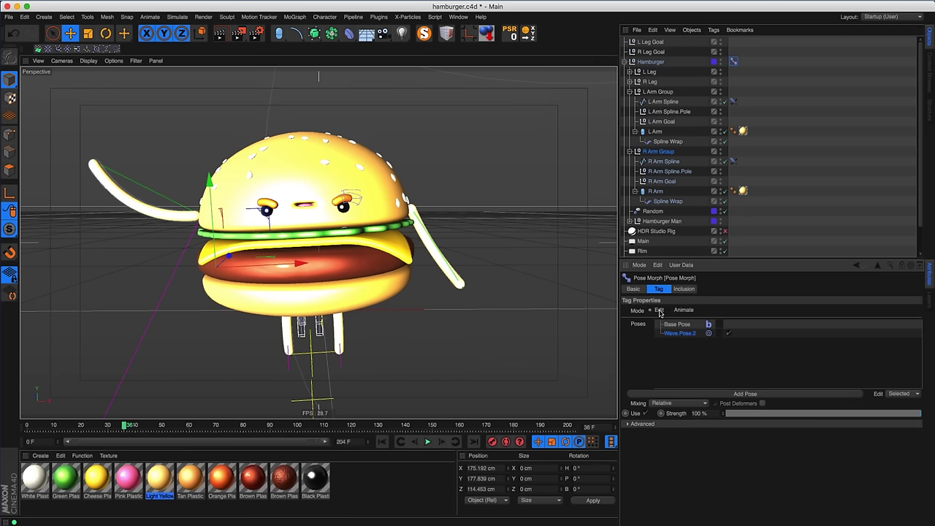
{"action": "left_click", "coordinate": [683, 311]}
{"action": "left_click_drag", "start_coordinate": [890, 358], "coordinate": [625, 342]}
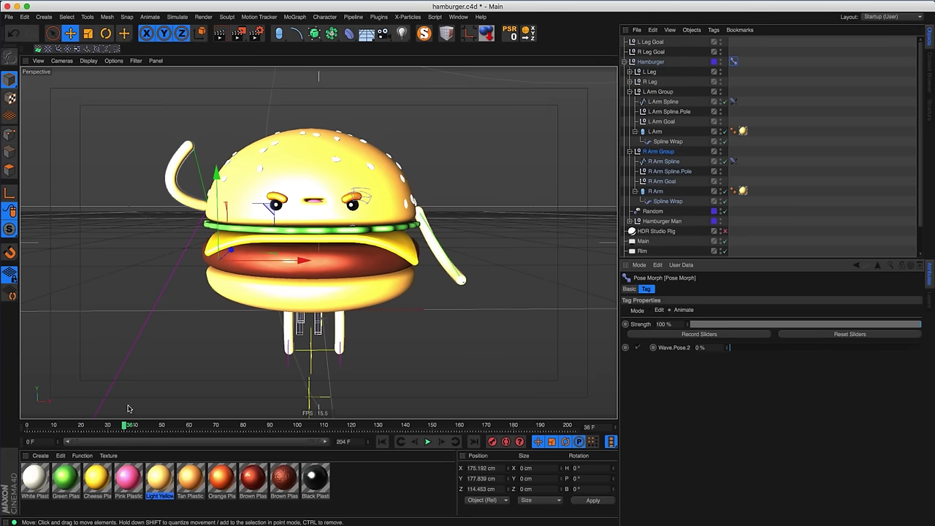
{"action": "left_click", "coordinate": [382, 442]}
{"action": "left_click", "coordinate": [652, 348]}
- Keyframe Wave.Pose.2 at 100% strength on frame 30
{"action": "left_click", "coordinate": [117, 426]}
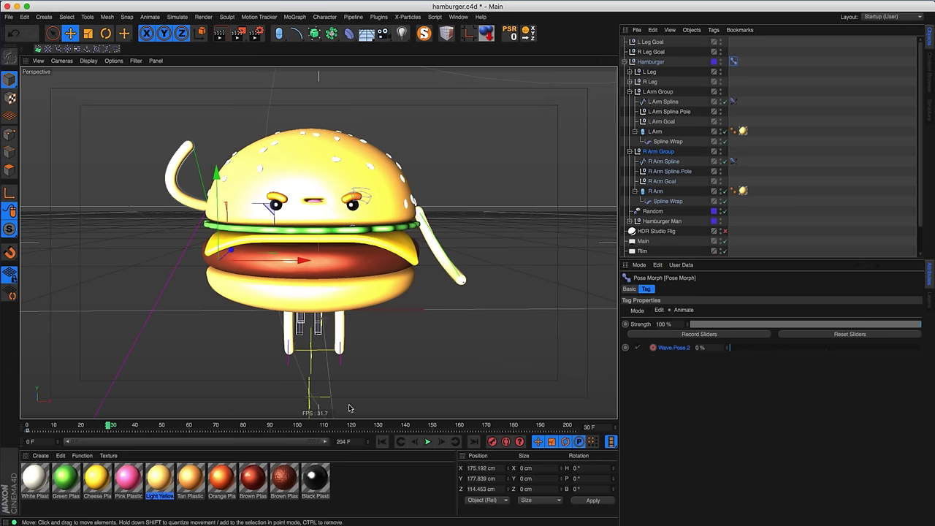
{"action": "left_click_drag", "start_coordinate": [748, 353], "coordinate": [934, 358]}
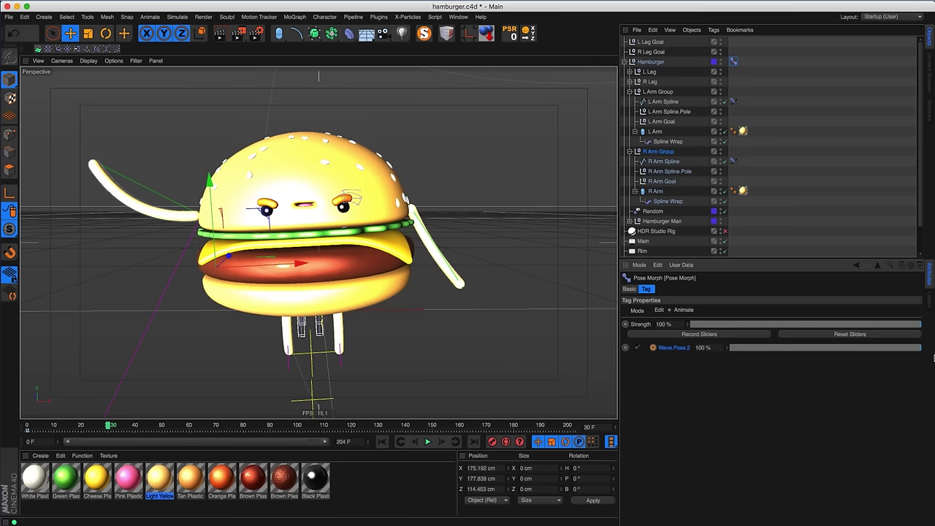
{"action": "left_click", "coordinate": [653, 349]}
{"action": "key", "text": "F8"}
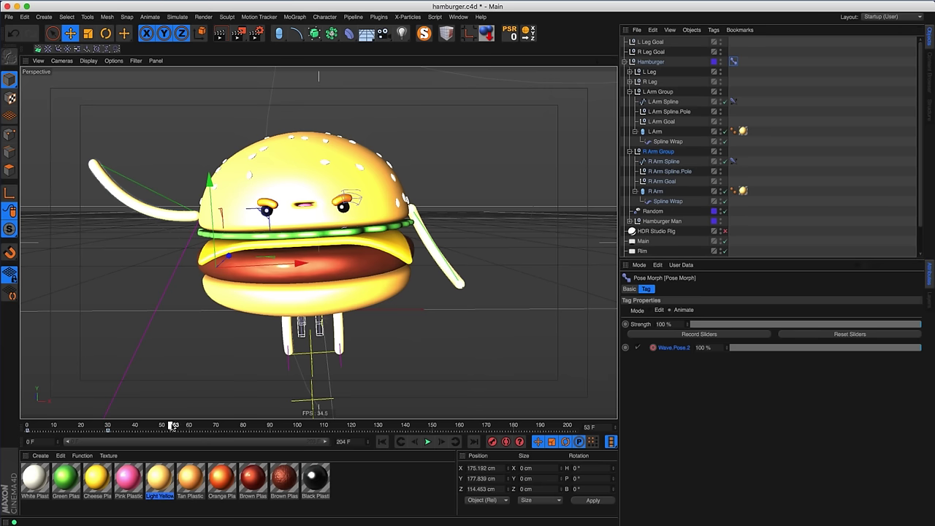
- Keyframe Wave.Pose.2 slightly below 0% on frame 56 and at 104% on frame 86
{"action": "left_click_drag", "start_coordinate": [728, 349], "coordinate": [724, 405]}
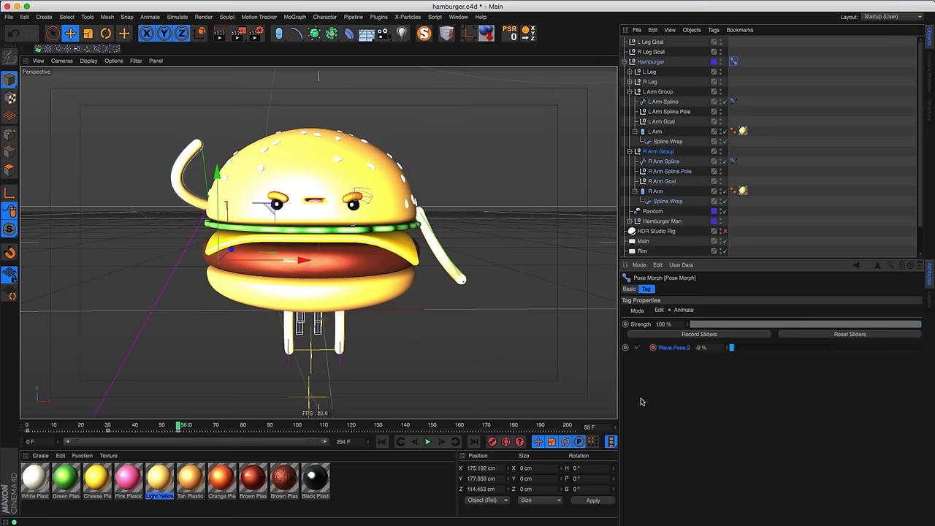
{"action": "left_click_drag", "start_coordinate": [752, 348], "coordinate": [922, 354]}
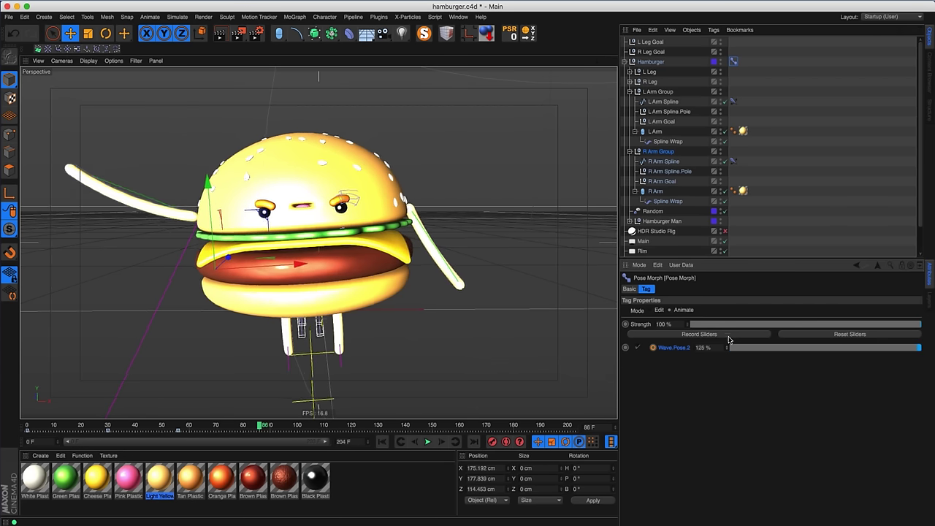
{"action": "mouse_move", "coordinate": [727, 349]}
{"action": "left_mouse_down"}
{"action": "mouse_move", "coordinate": [730, 325]}
{"action": "mouse_move", "coordinate": [729, 347]}
{"action": "left_mouse_up"}
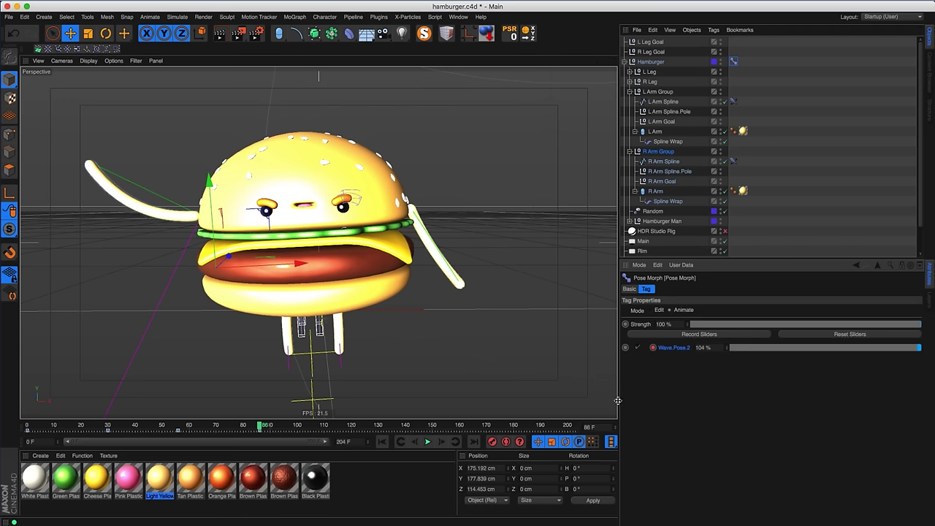
- Set the animation's end frame to 86 and play back the wave
{"action": "left_click", "coordinate": [342, 441]}
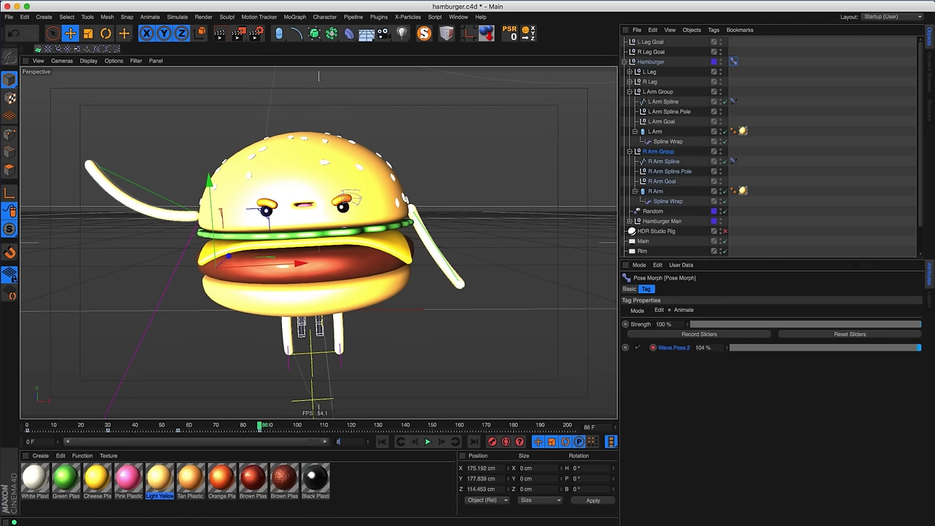
{"action": "type", "text": "86"}
{"action": "key", "text": "Return"}
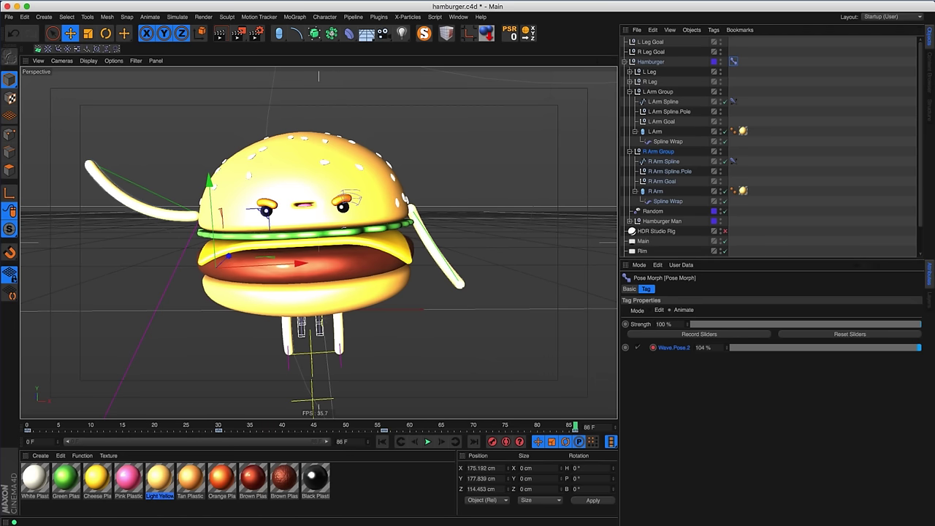
{"action": "left_click", "coordinate": [427, 441]}
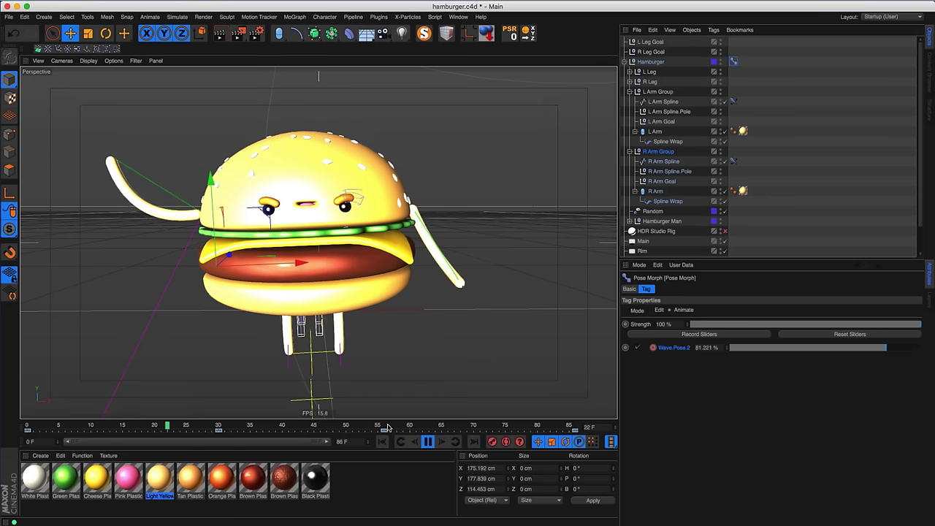
{"action": "left_click", "coordinate": [428, 443]}
- Open the Timeline dope sheet and expand the Pose Morph's Wave.Pose.2 Strength track to show its curve
{"action": "left_click", "coordinate": [457, 17]}
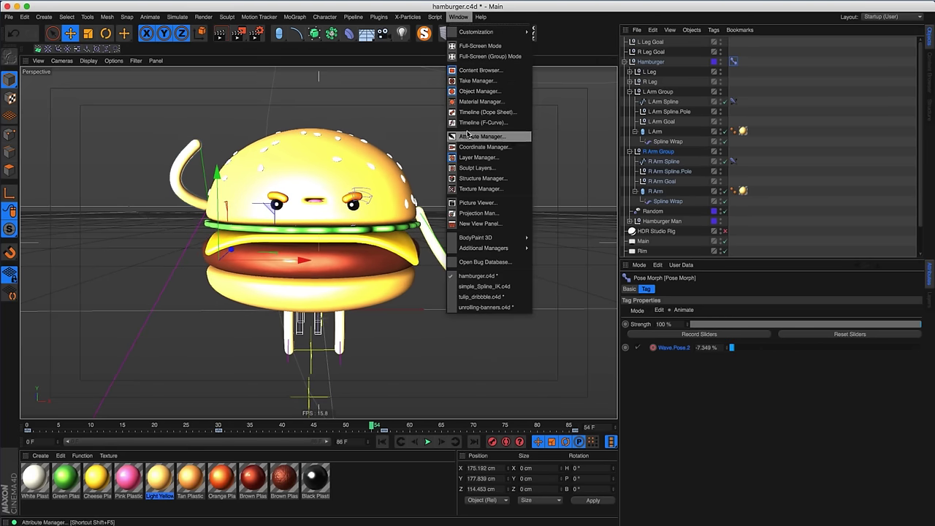
{"action": "left_click", "coordinate": [486, 112]}
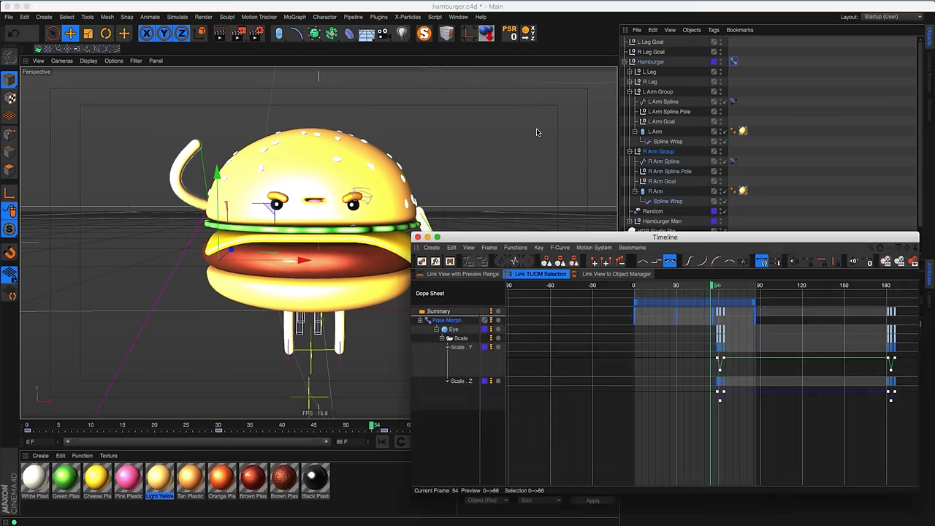
{"action": "left_click_drag", "start_coordinate": [576, 239], "coordinate": [324, 124]}
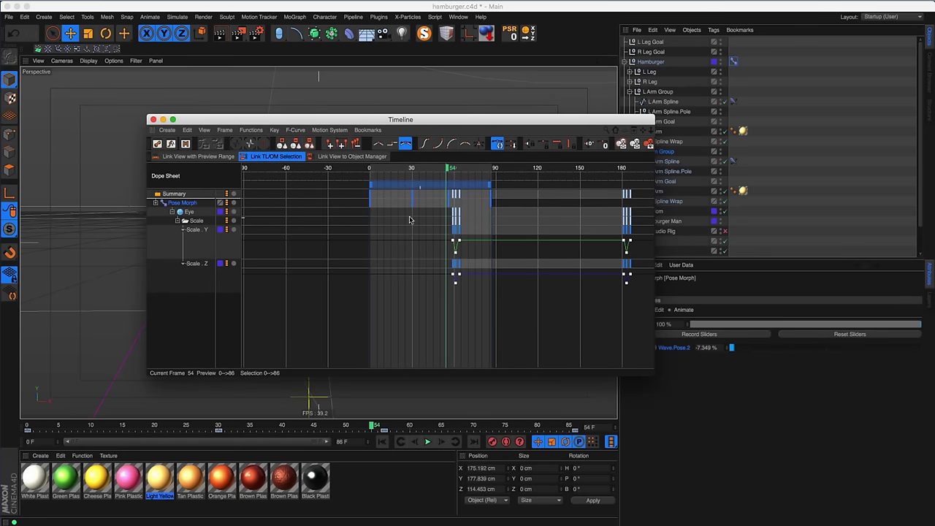
{"action": "left_click", "coordinate": [173, 212]}
{"action": "left_click", "coordinate": [156, 204]}
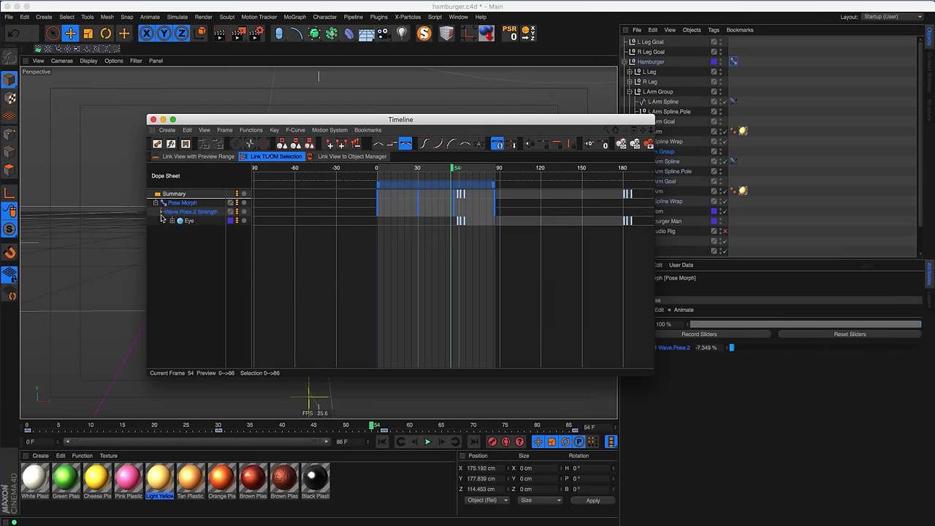
{"action": "left_click", "coordinate": [184, 212]}
{"action": "left_click", "coordinate": [162, 212]}
- Compress all Wave.Pose.2 Strength keyframes into frames 0 to 48 and close the Timeline
{"action": "left_click_drag", "start_coordinate": [339, 209], "coordinate": [527, 232]}
{"action": "left_click_drag", "start_coordinate": [494, 187], "coordinate": [448, 190]}
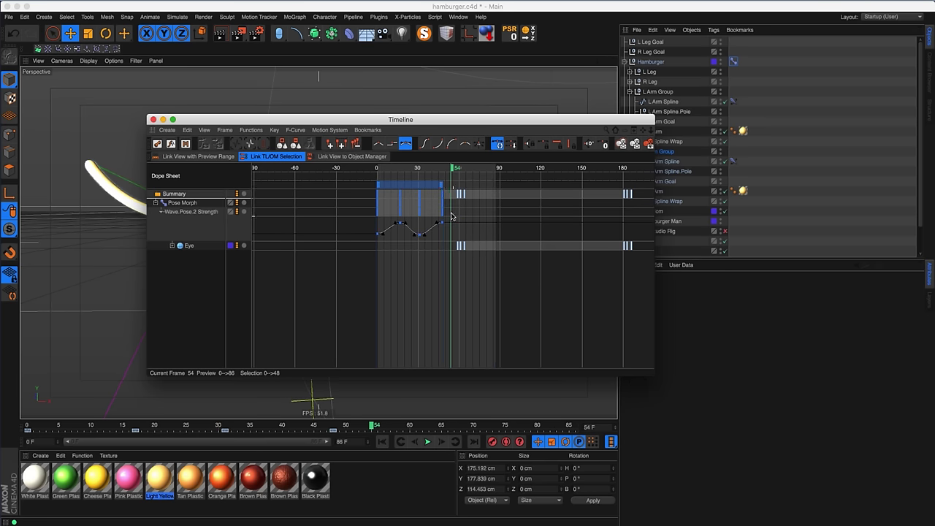
{"action": "left_click", "coordinate": [153, 119]}
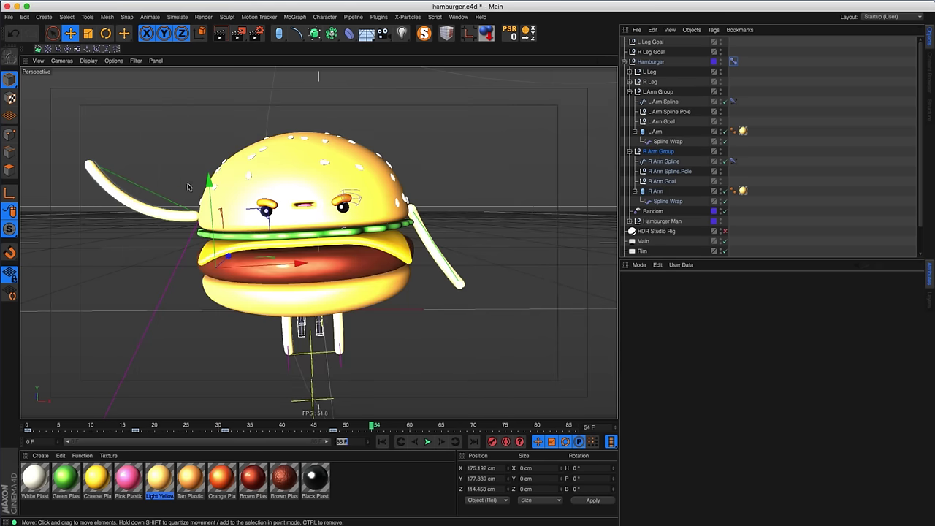
- Shorten the animation to end at frame 48 and play back the faster wave
{"action": "left_click", "coordinate": [333, 424]}
{"action": "type", "text": "48"}
{"action": "key", "text": "Return"}
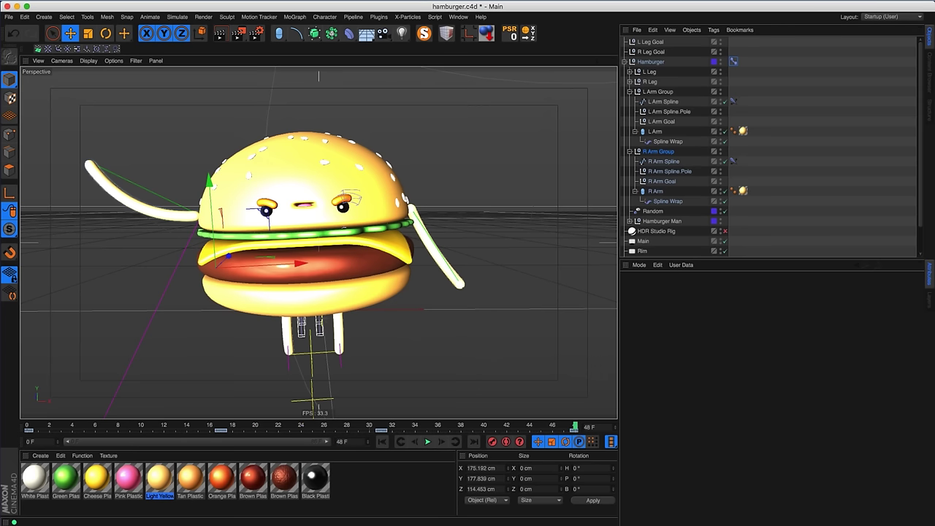
{"action": "left_click", "coordinate": [427, 442]}
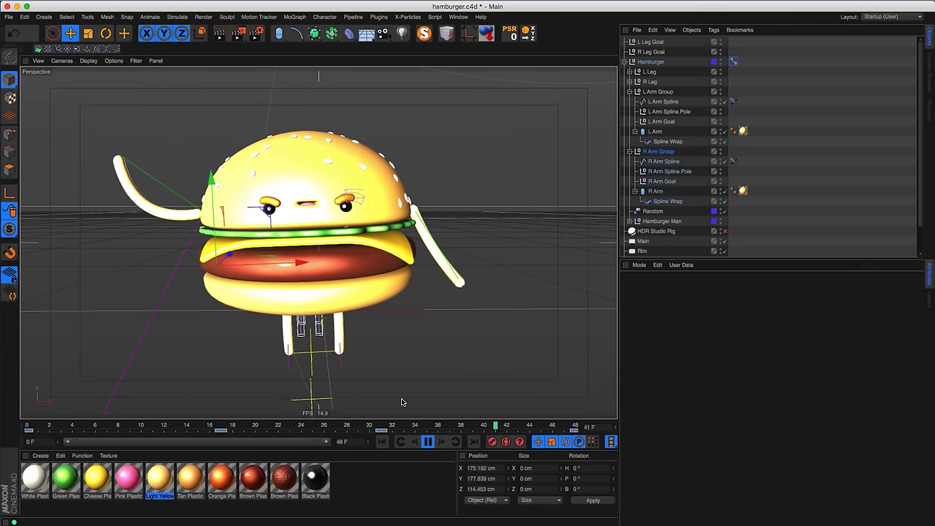
{"action": "left_click", "coordinate": [428, 441]}
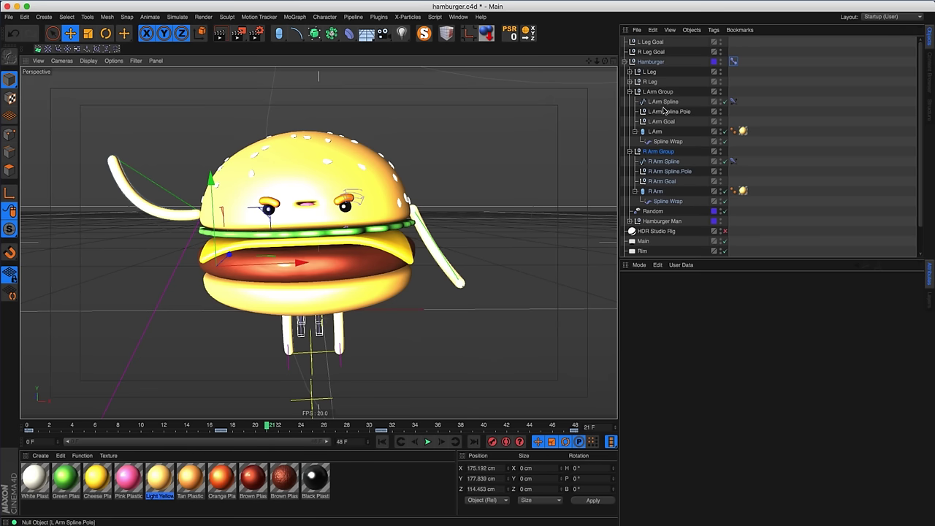
- Review the L Arm Spline's IK tag, the L Arm capsule and its Spline Wrap settings
{"action": "left_click", "coordinate": [733, 101]}
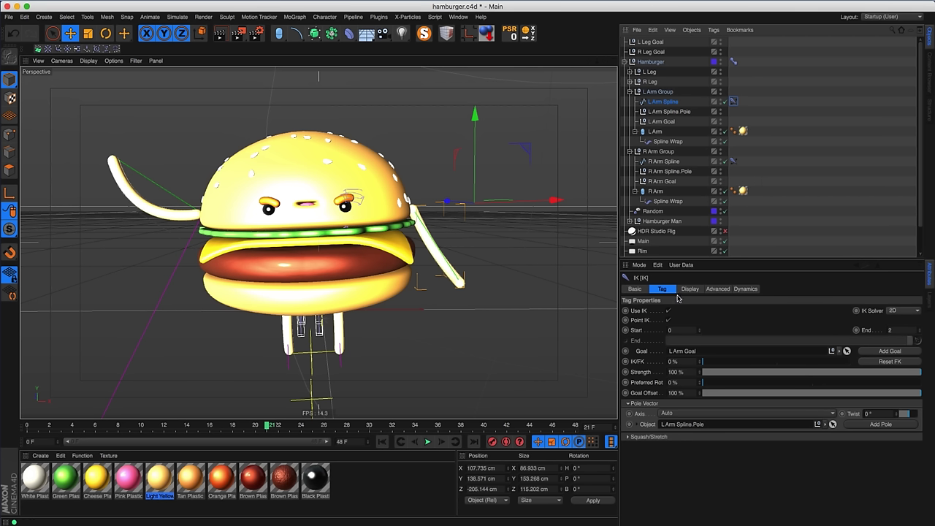
{"action": "left_click", "coordinate": [658, 141]}
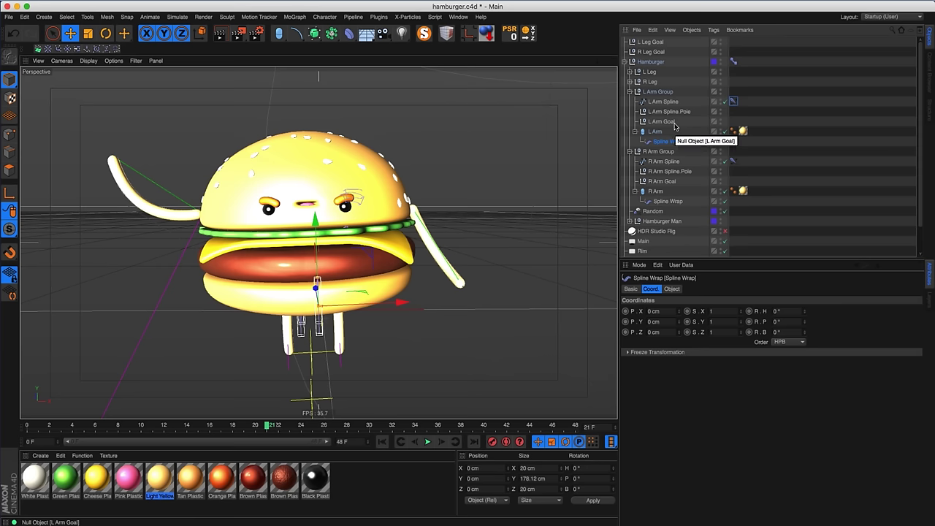
{"action": "left_click", "coordinate": [671, 132]}
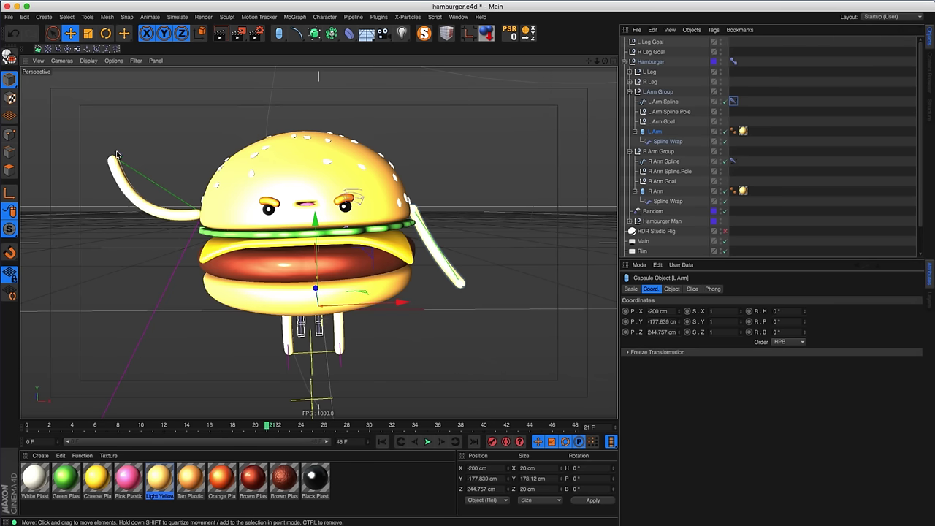
{"action": "left_click", "coordinate": [660, 142]}
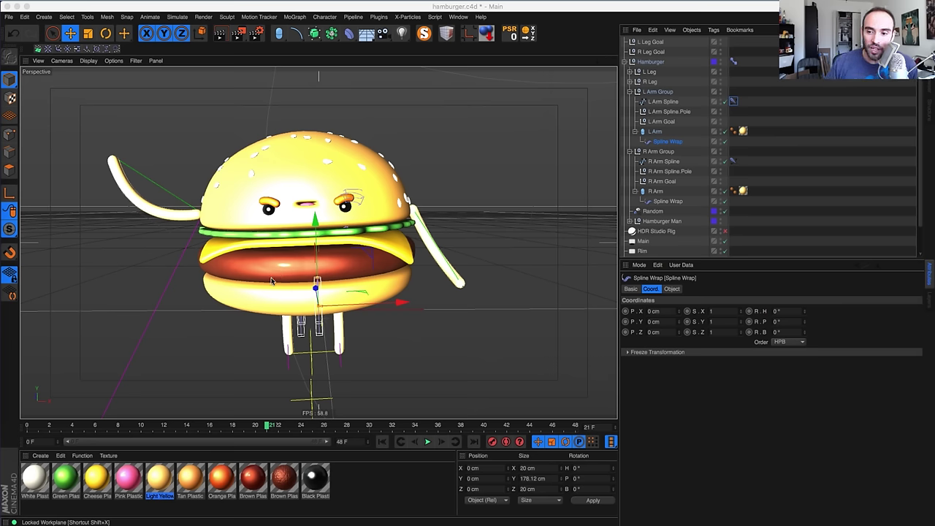
- Enlarge the object list to show the whole scene hierarchy and start the animation playback
{"action": "left_click_drag", "start_coordinate": [740, 261], "coordinate": [749, 311]}
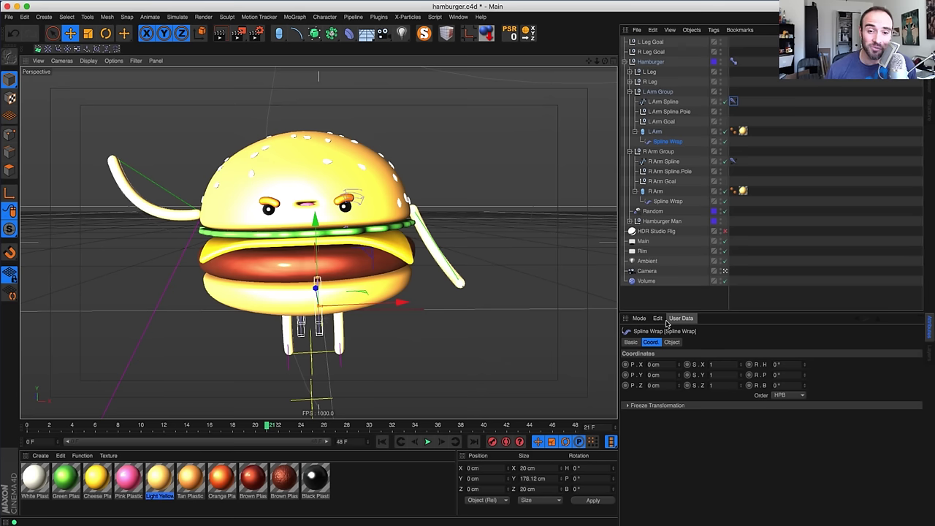
{"action": "left_click", "coordinate": [427, 441]}
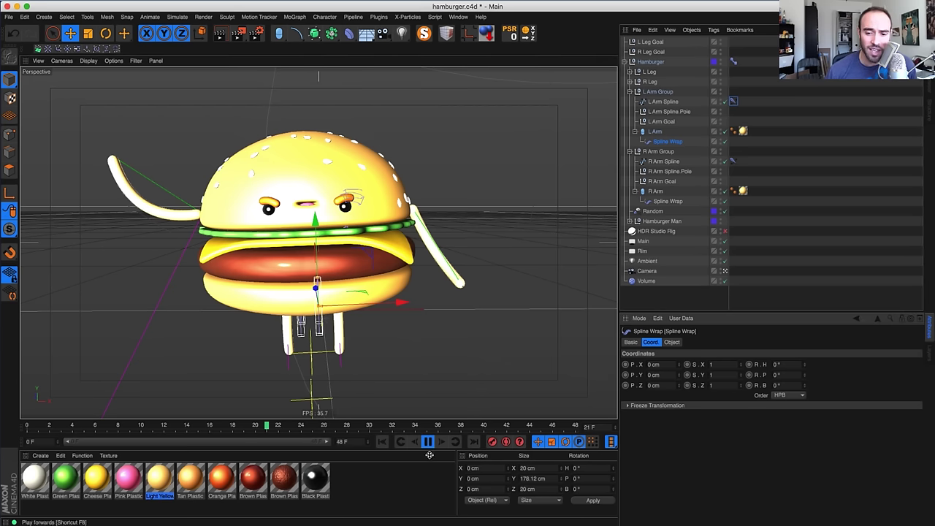